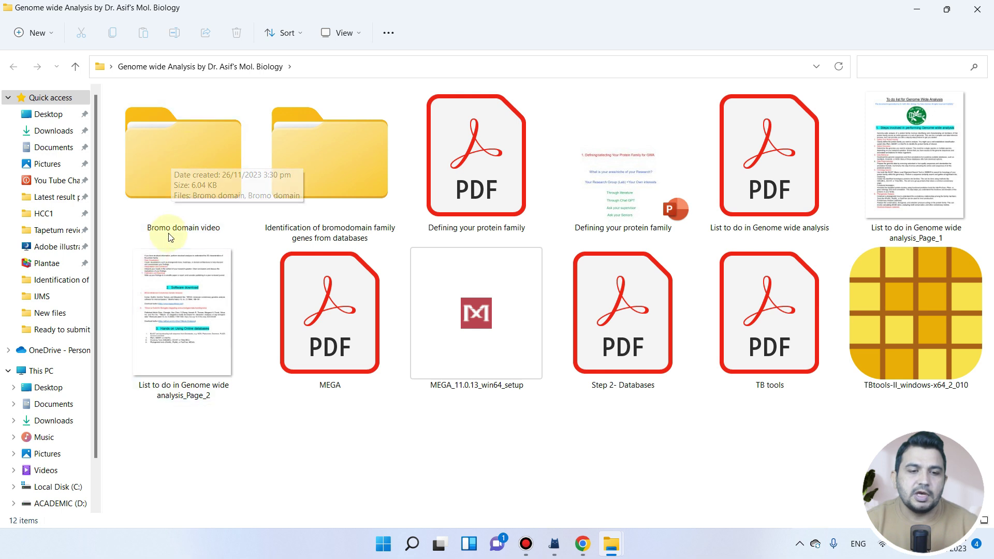
Open the Bromo domain Word document from the Bromo domain video folder.
double_click(186, 173)
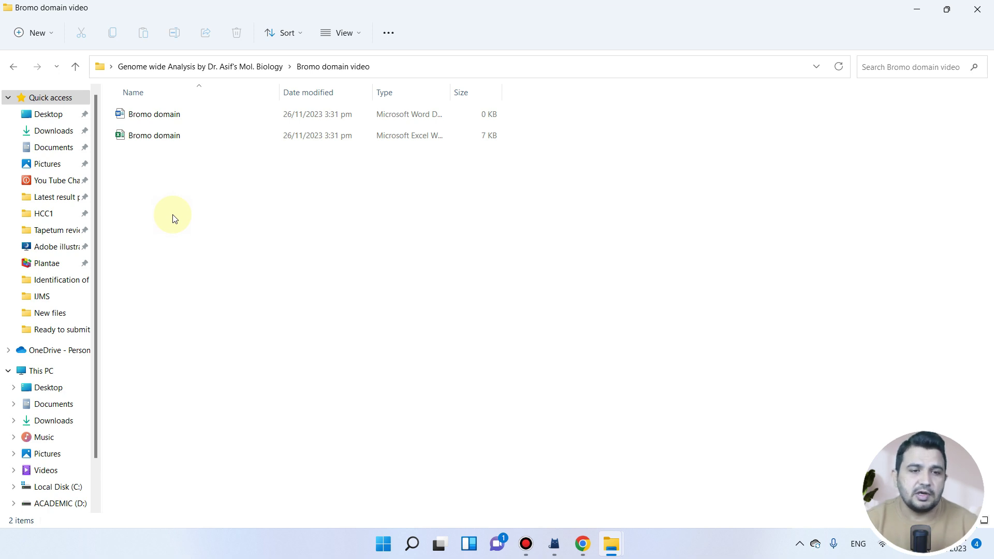
click(218, 120)
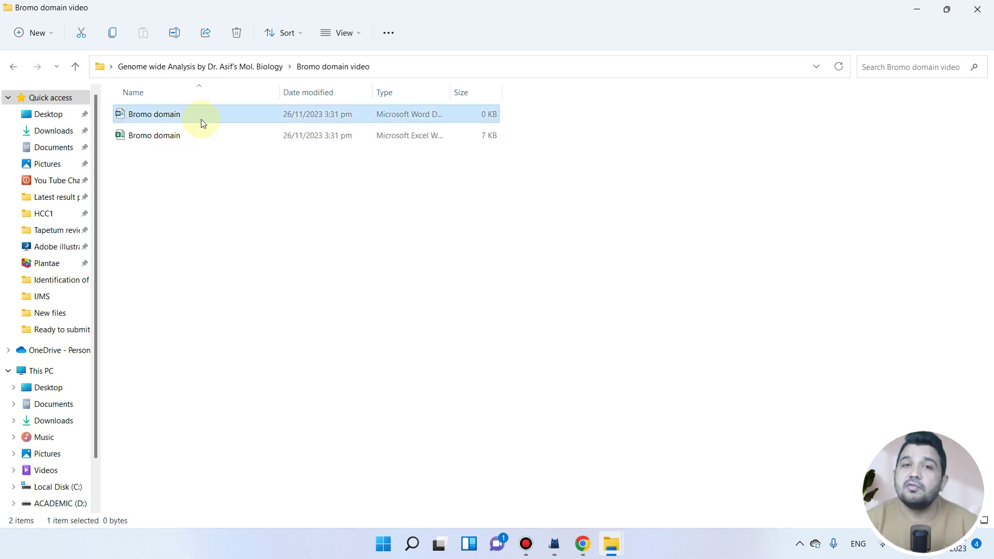
click(201, 119)
click(202, 163)
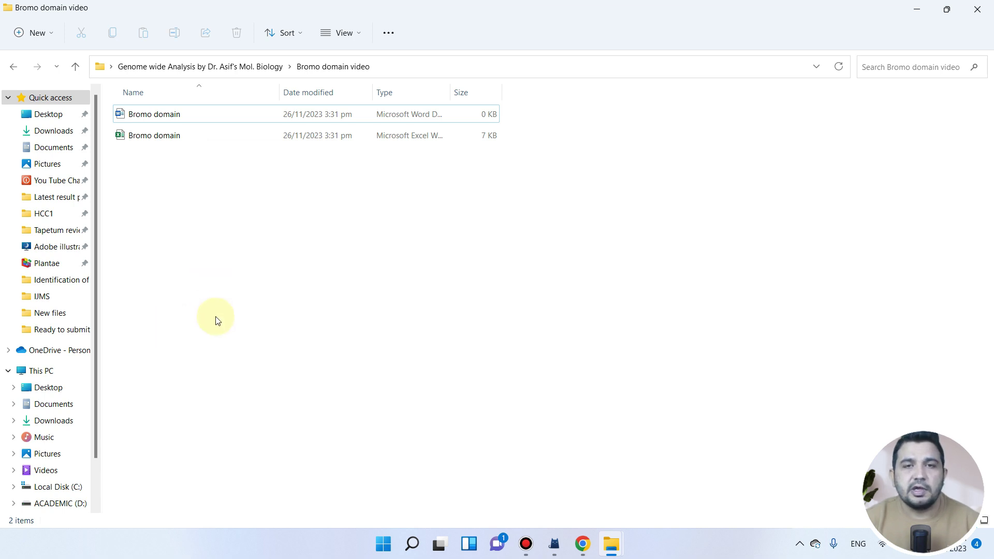
double_click(256, 117)
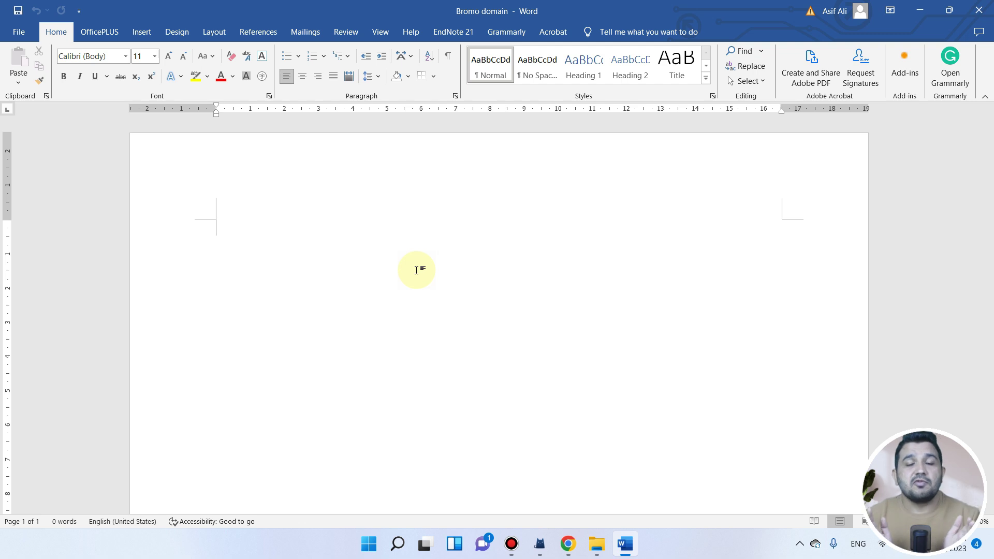
Write "Bromodomain sequence" as the first line of the document.
text(Bf)
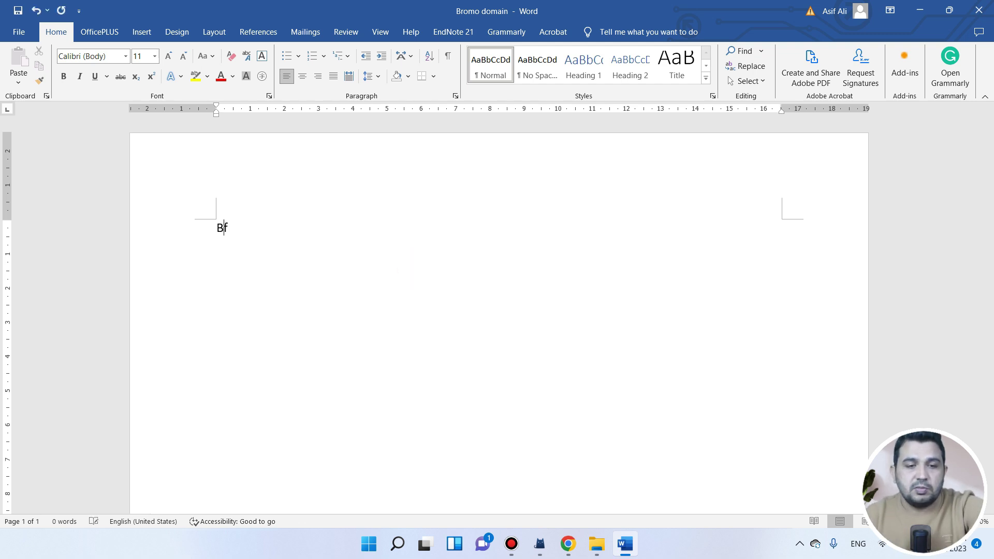
text(omo)
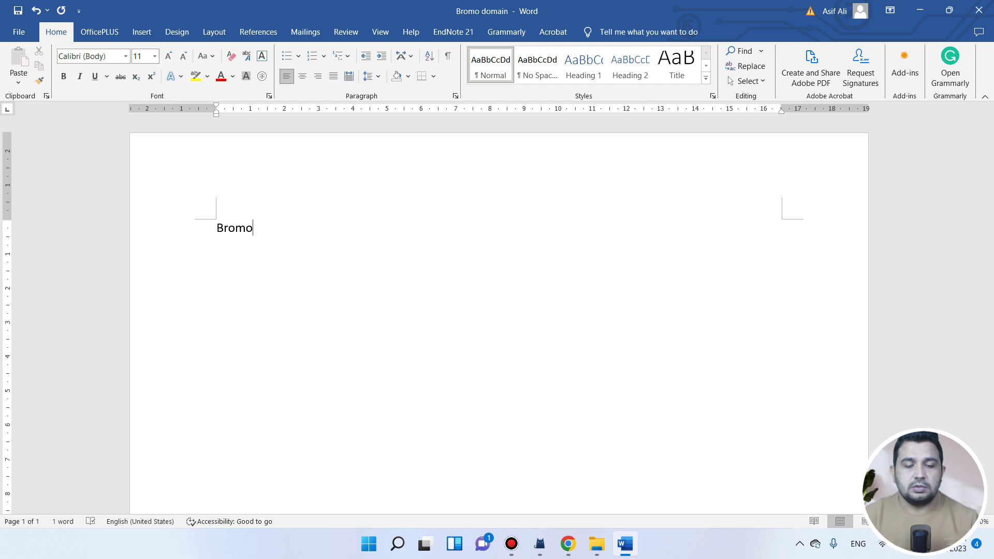
text(domain sequence)
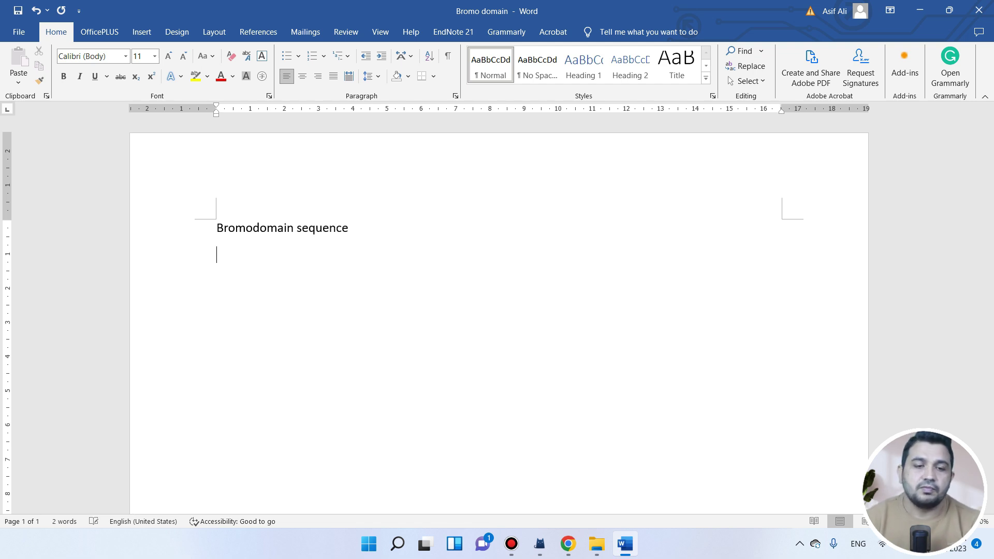
shift+click(215, 243)
click(355, 262)
click(358, 236)
Add "Database" on a new line below "Bromodomain sequence".
key(Return)
text(da)
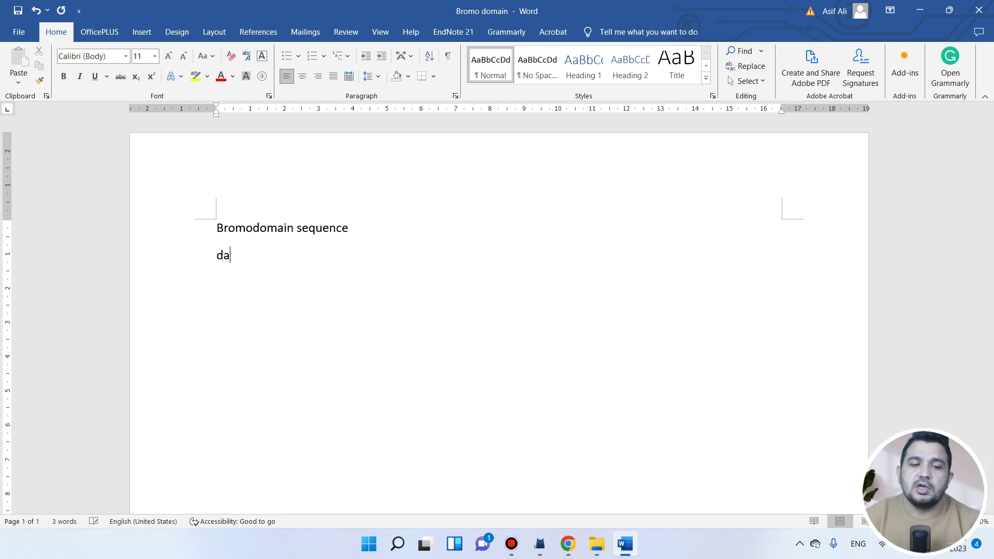
text(tabase)
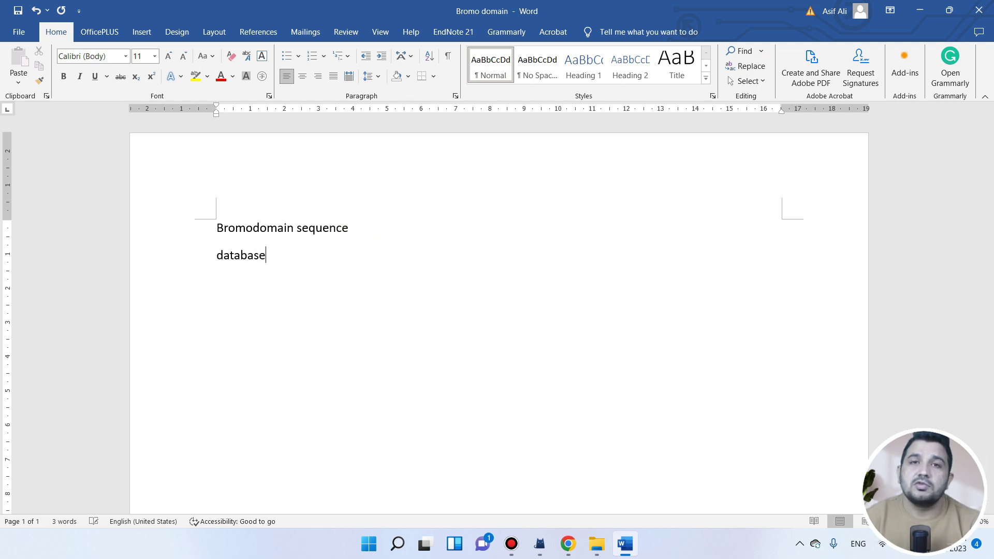
key(Return)
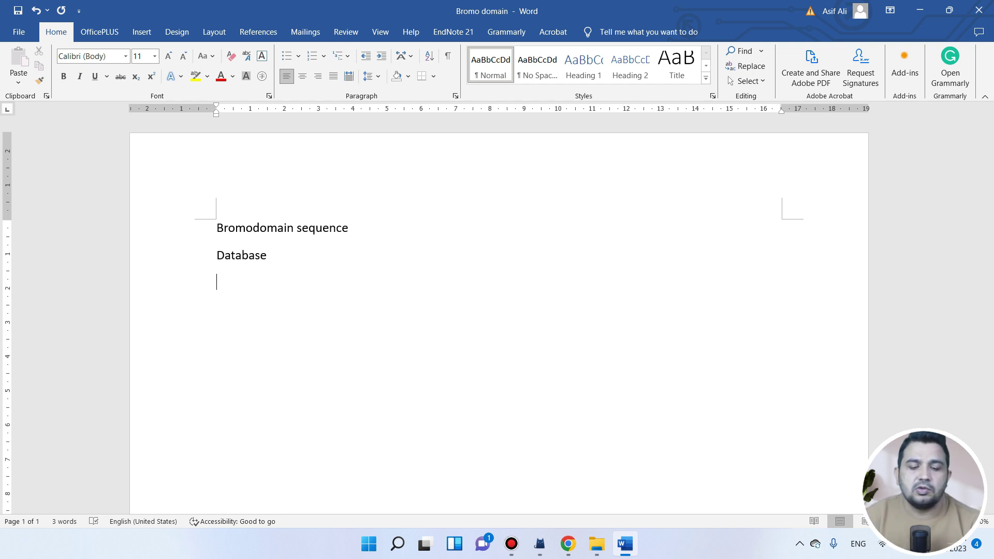
Write "NCBI, download that gene, Pfam" on the line below "Database".
text(NC)
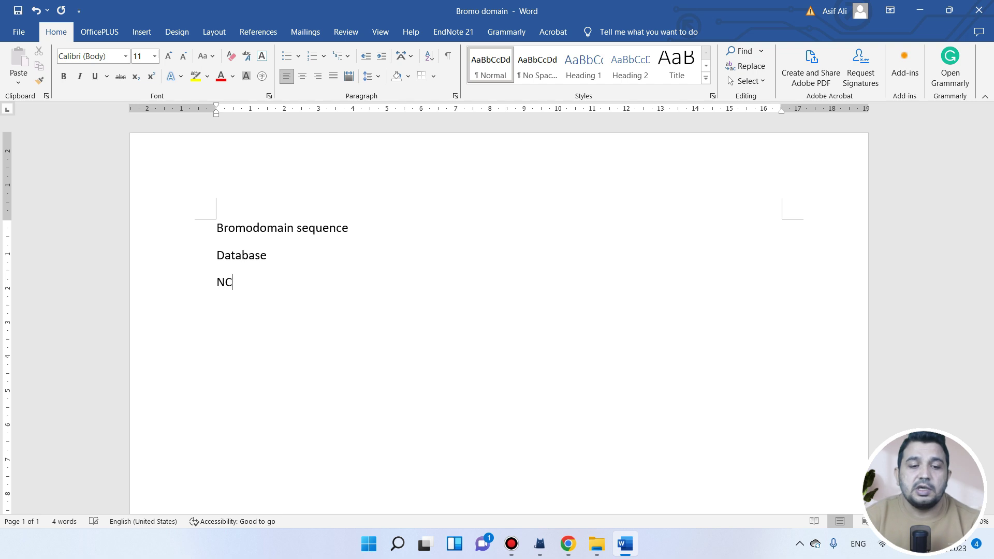
text(BI, do)
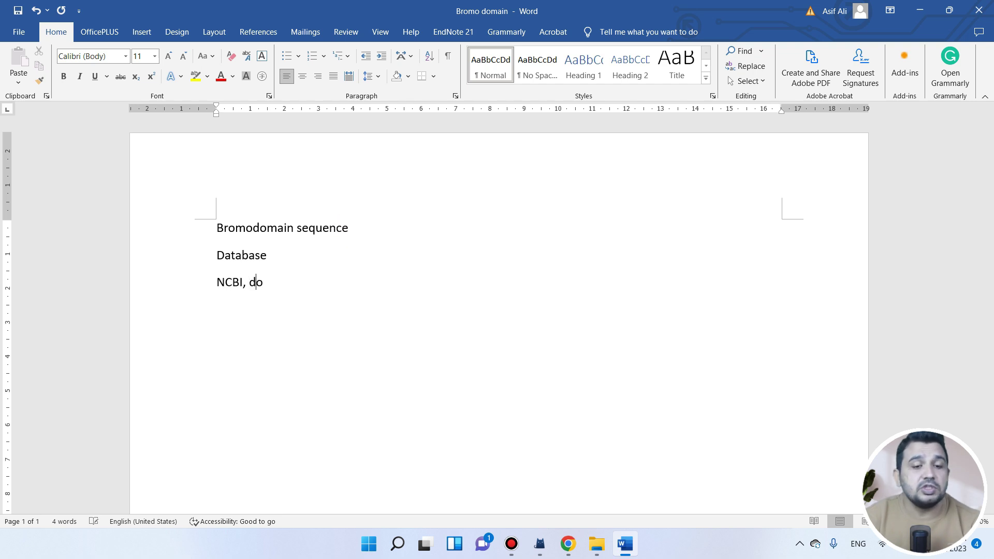
text(wnload)
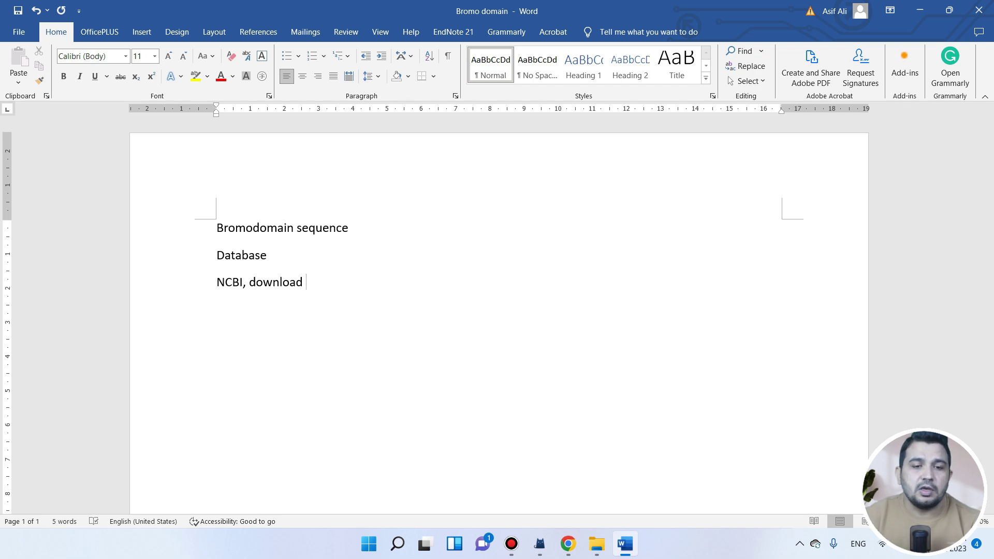
text( that)
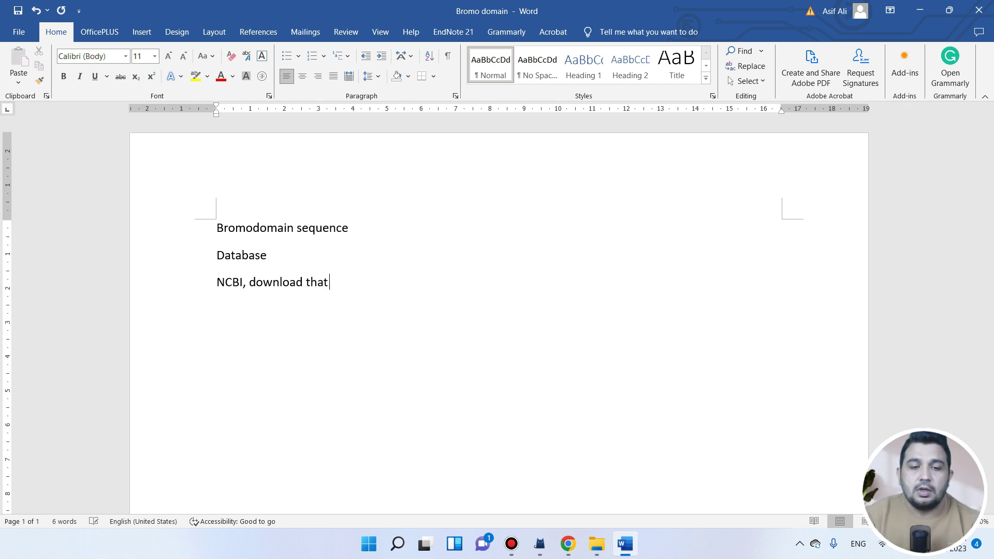
text( gene, Pfam)
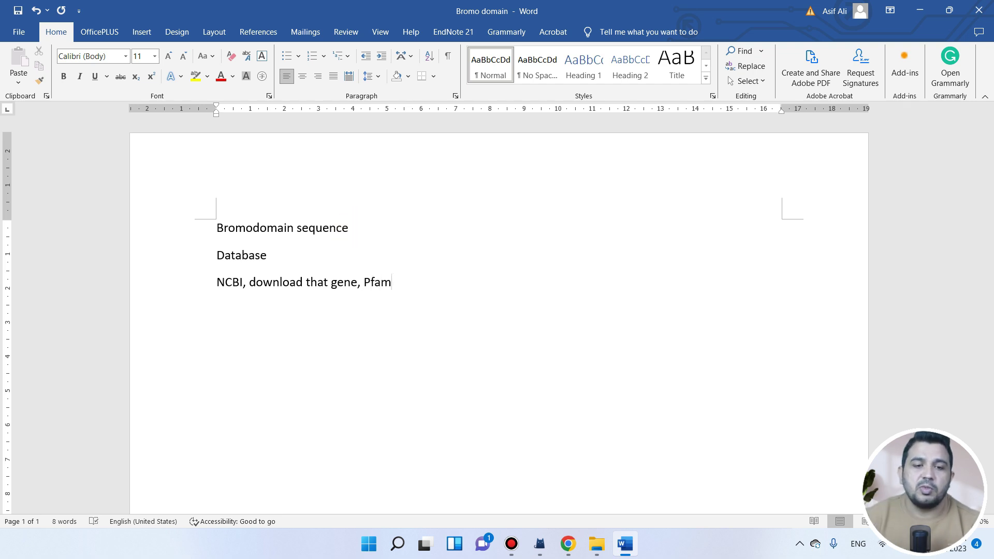
drag(271, 254, 206, 262)
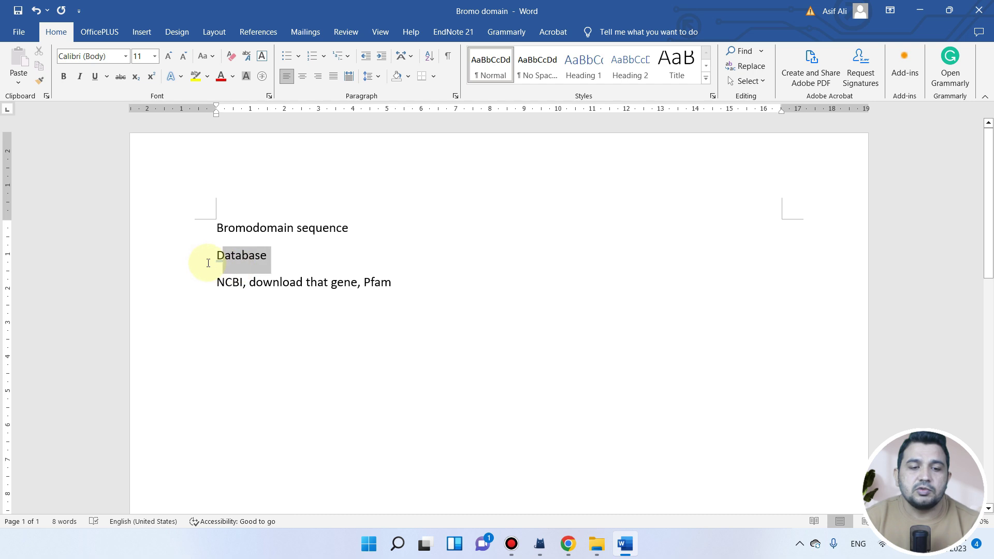
click(268, 264)
drag(268, 262, 214, 262)
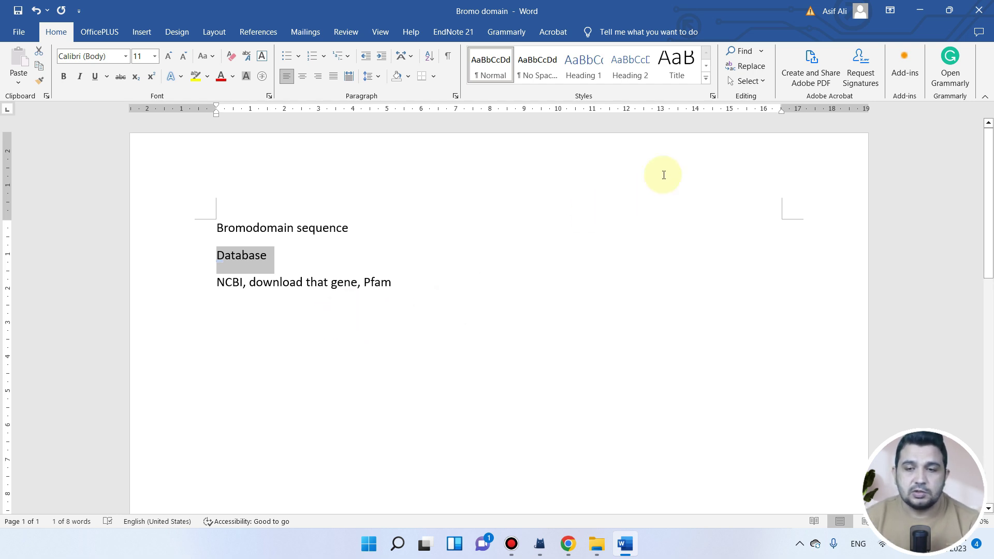
Switch to Chrome and bring up the Frontiers article on genome-wide analysis of the bromodomain gene family in Arabidopsis and rice.
click(914, 12)
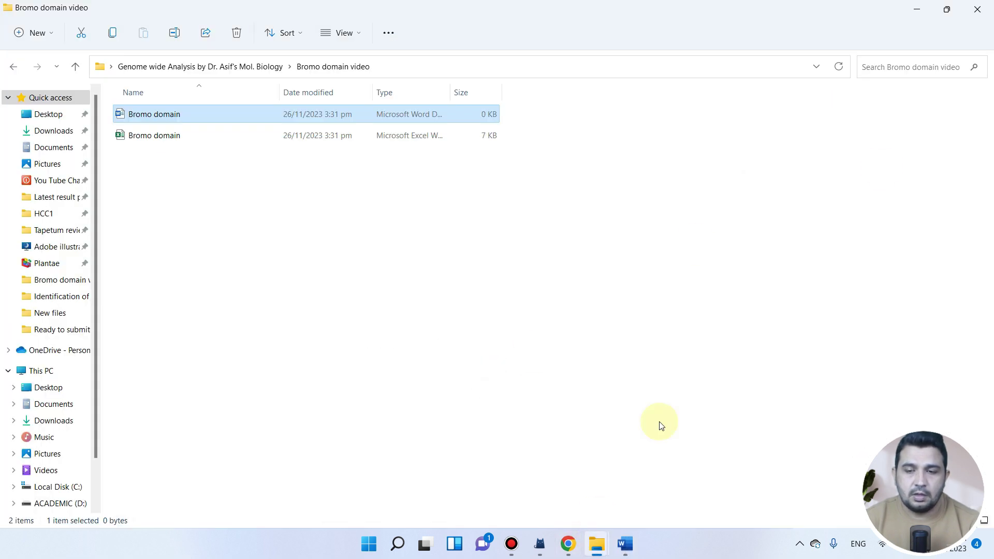
click(916, 9)
click(567, 544)
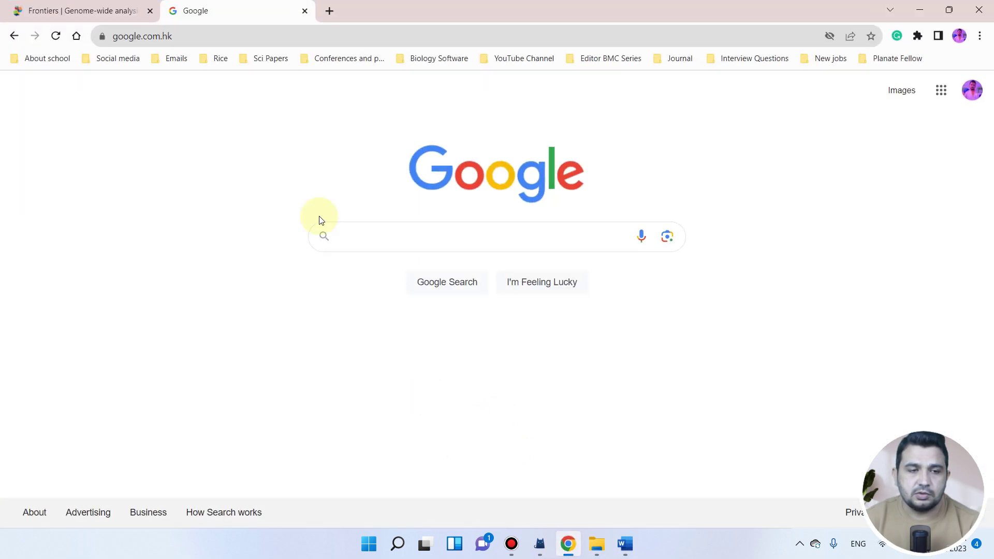
click(115, 7)
Look through the article from its title and abstract to section 2.1 on identifying bromodomain genes in genome databases.
scroll(384, 263, down, 15)
scroll(409, 267, up, 8)
scroll(409, 270, up, 10)
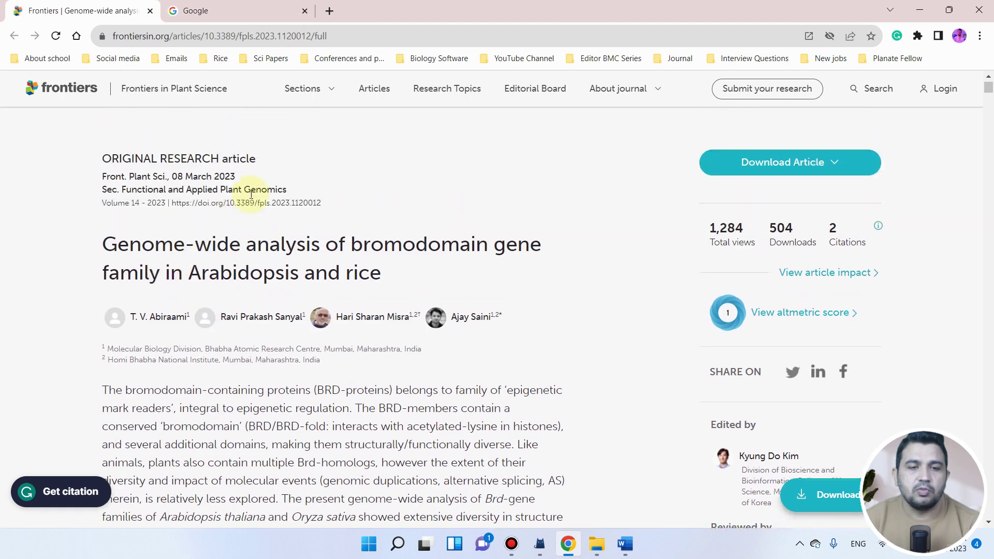
scroll(345, 229, down, 2)
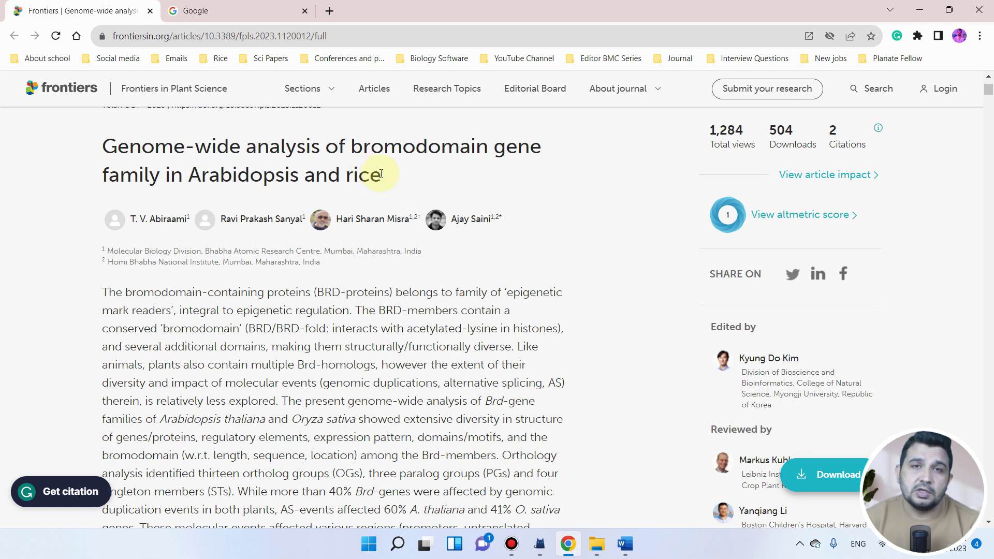
scroll(375, 196, down, 12)
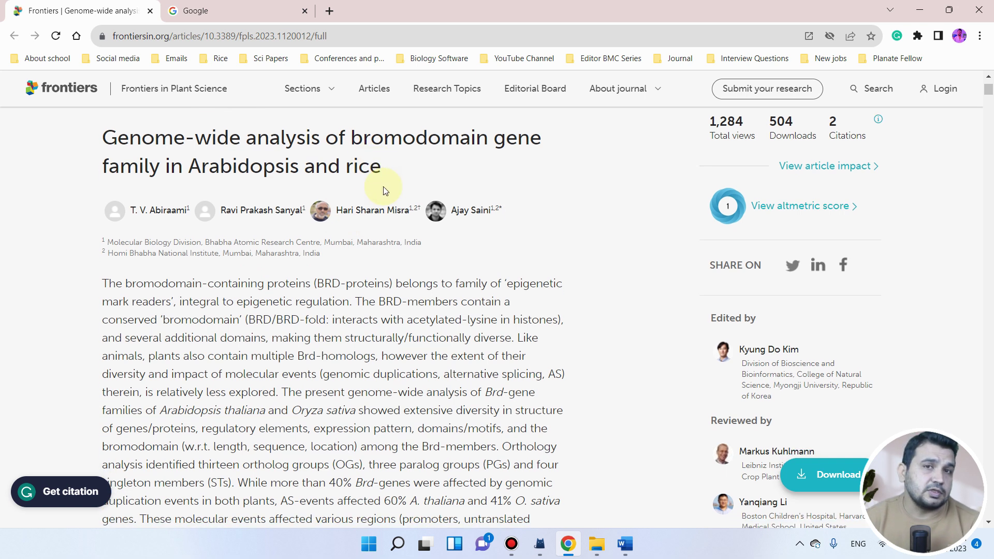
scroll(372, 217, down, 15)
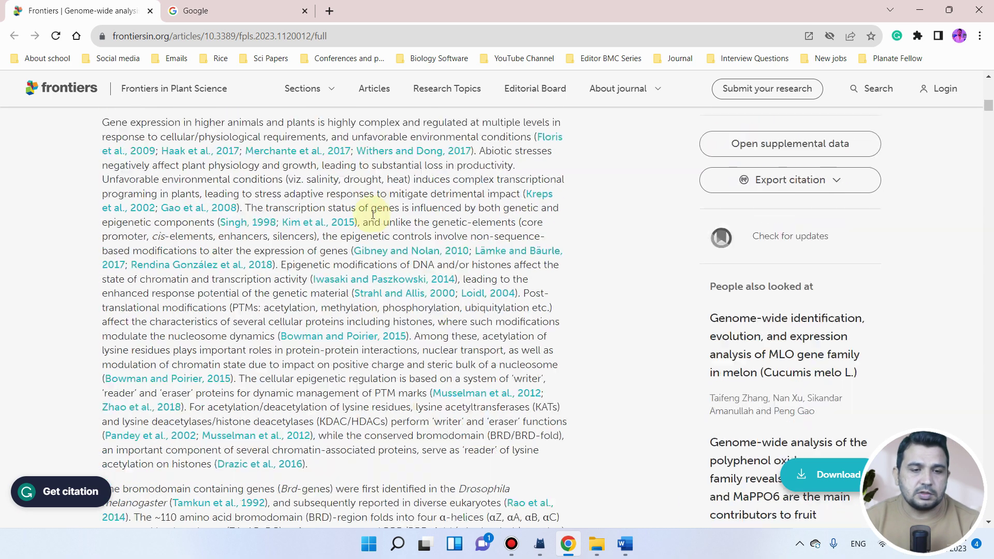
scroll(375, 220, down, 12)
scroll(363, 196, up, 3)
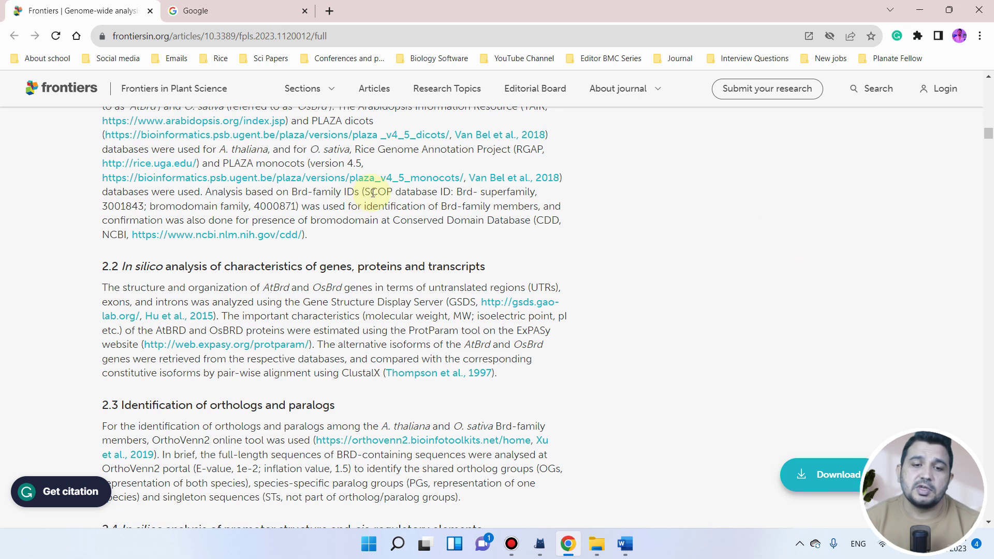
scroll(373, 193, up, 1)
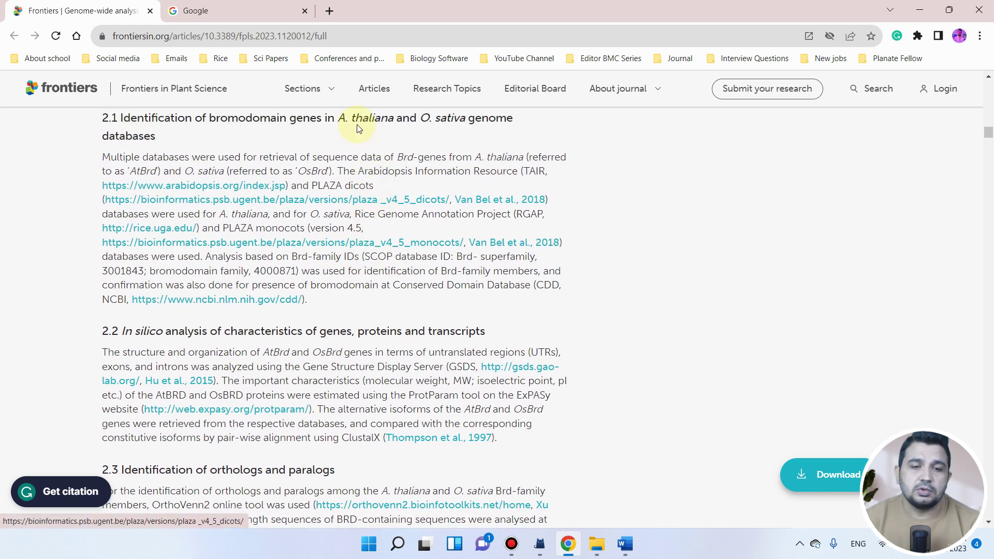
Search Google for "scop database" and open the SCOP Structural Classification of Proteins website.
click(282, 5)
text(scop dat)
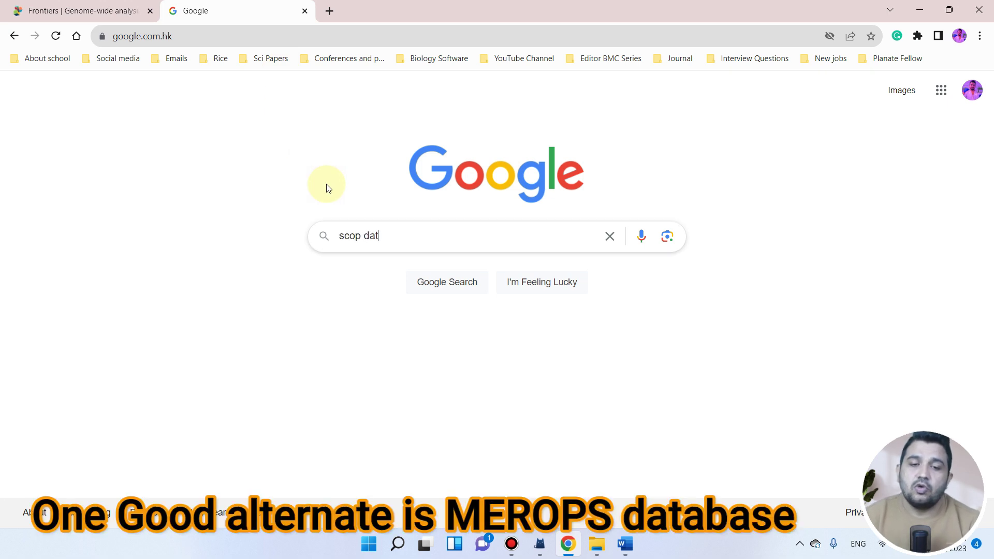
text(abase)
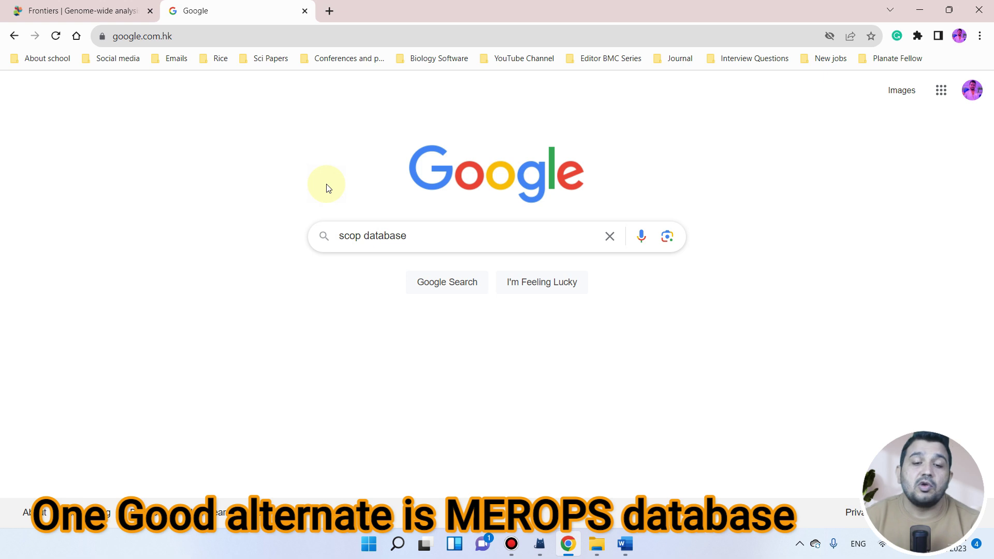
key(Return)
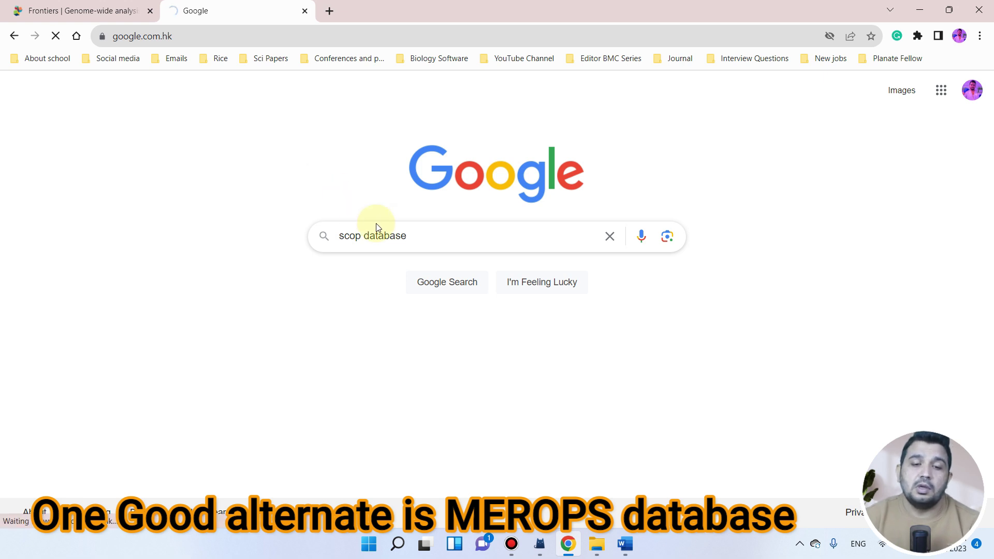
click(437, 278)
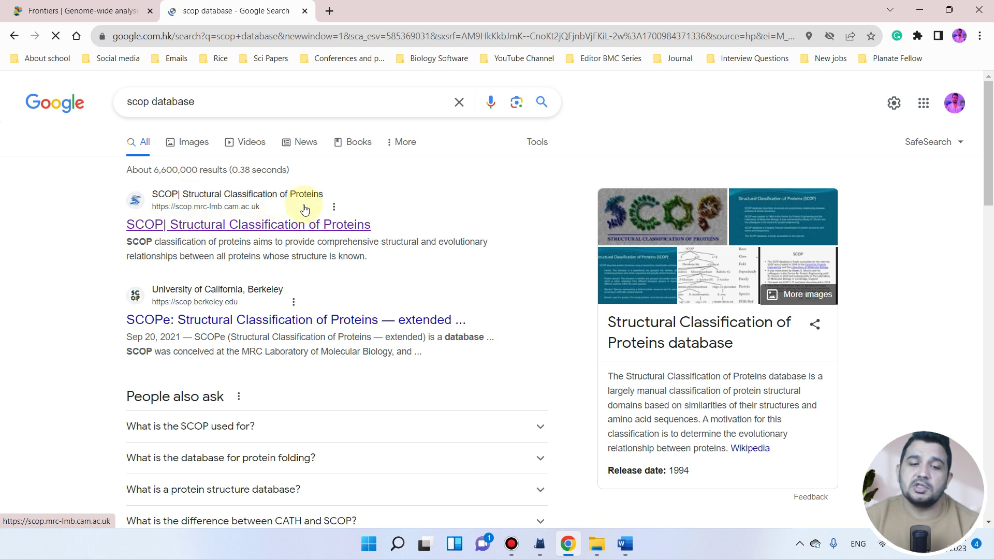
click(293, 227)
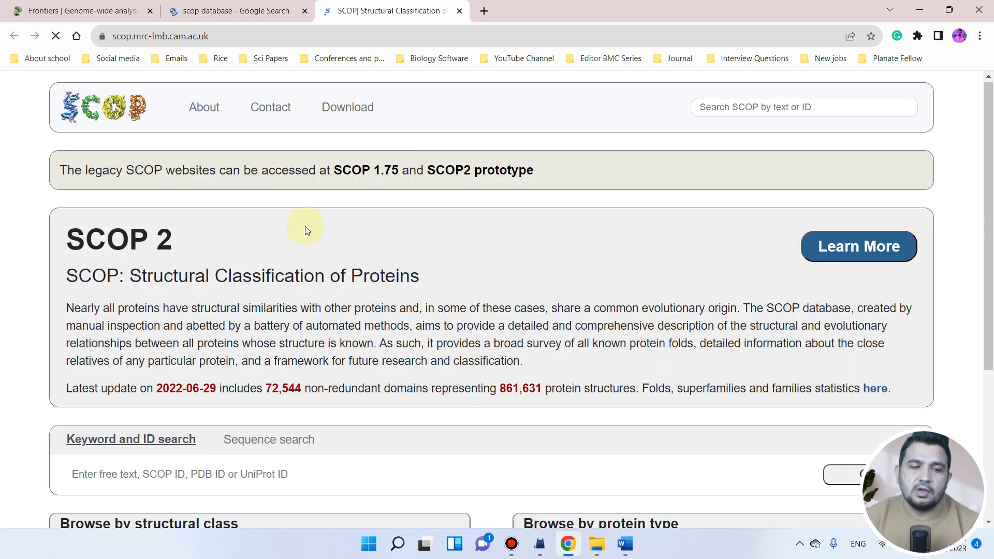
Run a keyword search for "bromodomain" in the SCOP database.
scroll(305, 227, down, 5)
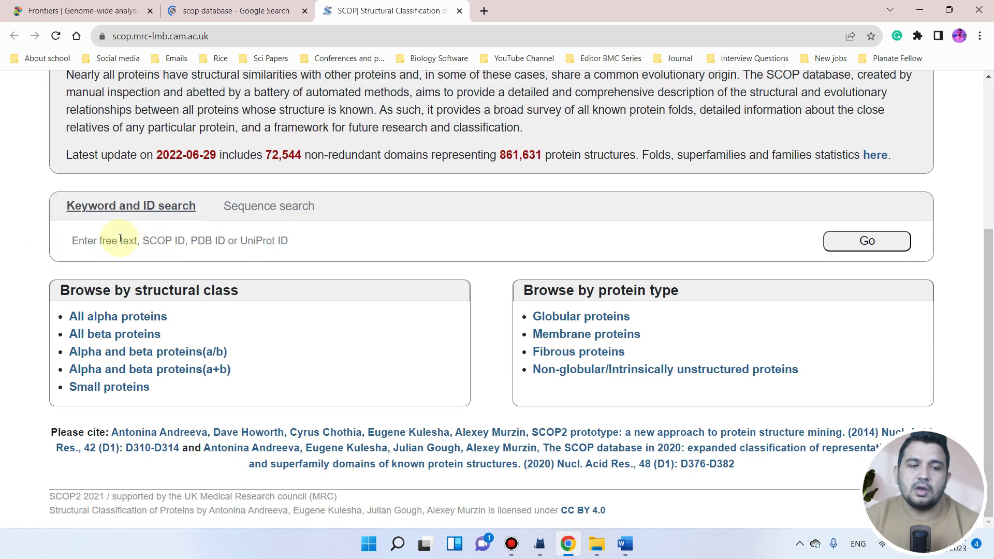
click(115, 241)
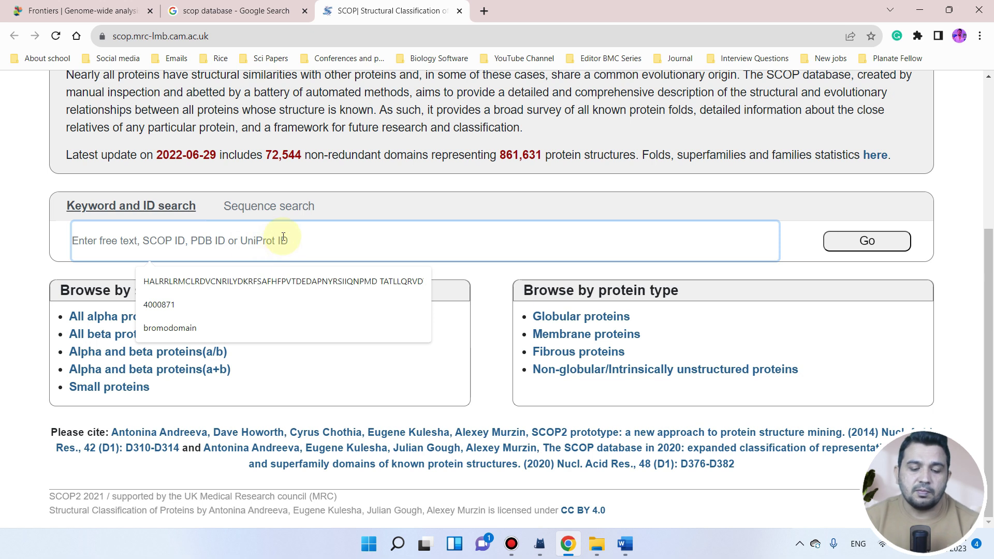
text(Bro)
key(BackSpace)
key(BackSpace)
text(romodomain)
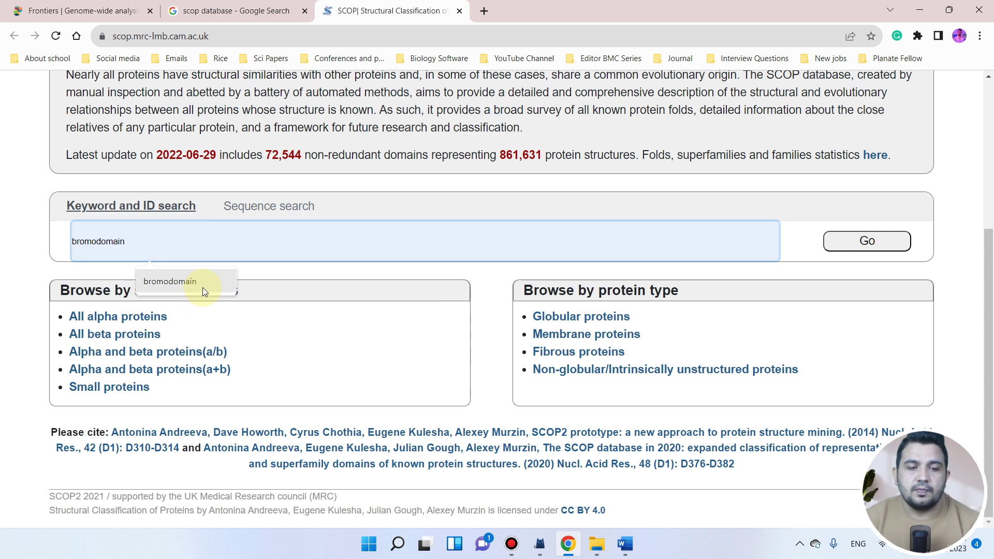
click(203, 288)
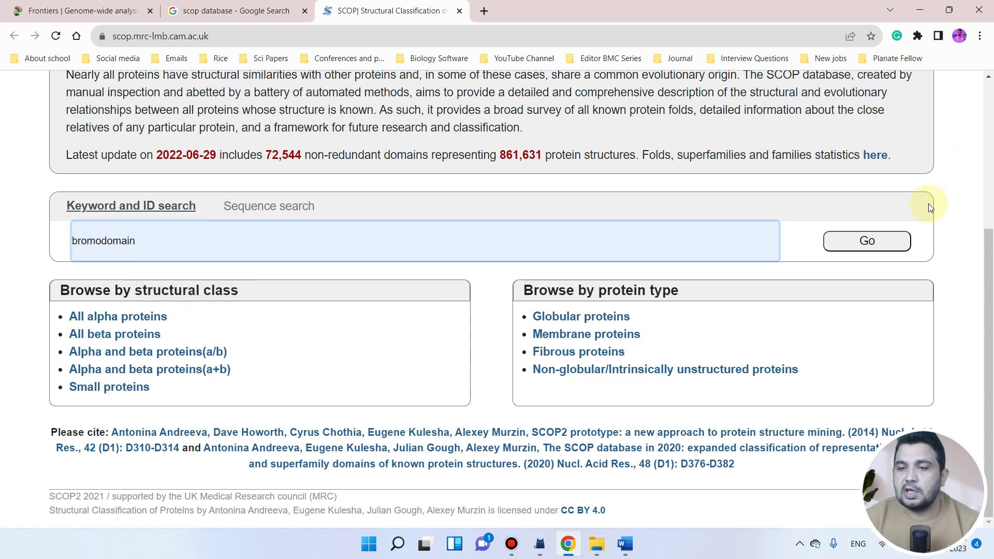
click(873, 246)
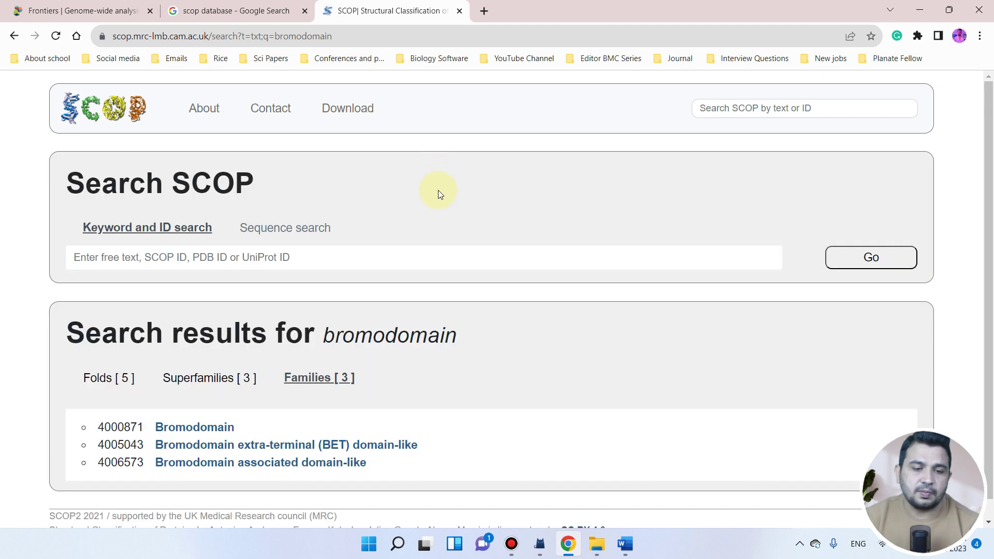
Return to section 2.1 of the Frontiers article and copy the Brd-superfamily SCOP ID 3001843.
scroll(440, 194, down, 1)
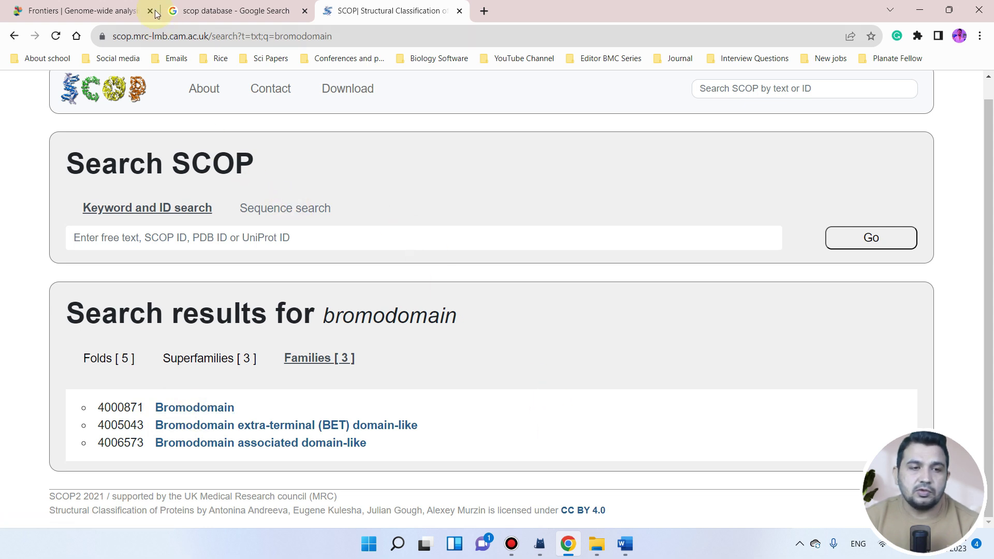
click(28, 5)
scroll(357, 289, up, 5)
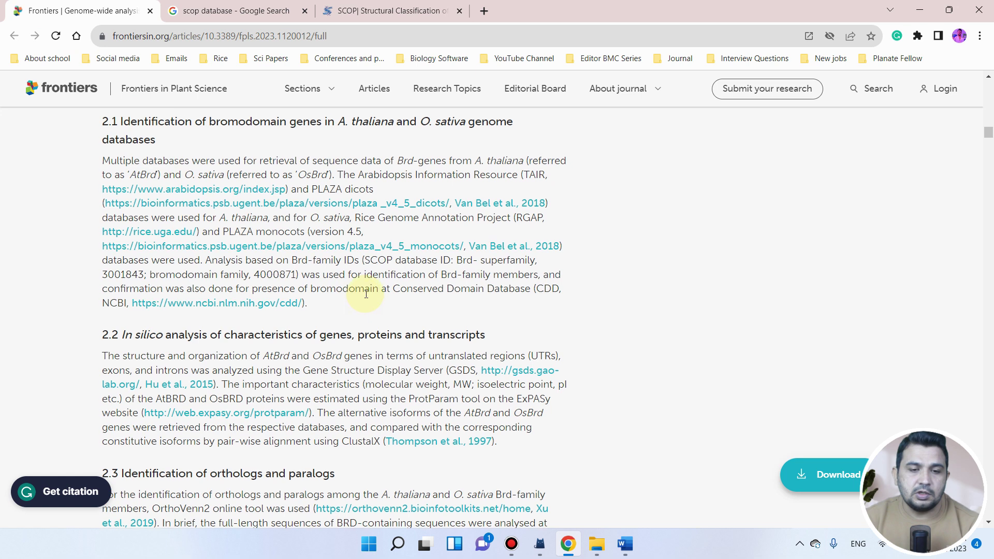
scroll(366, 298, down, 4)
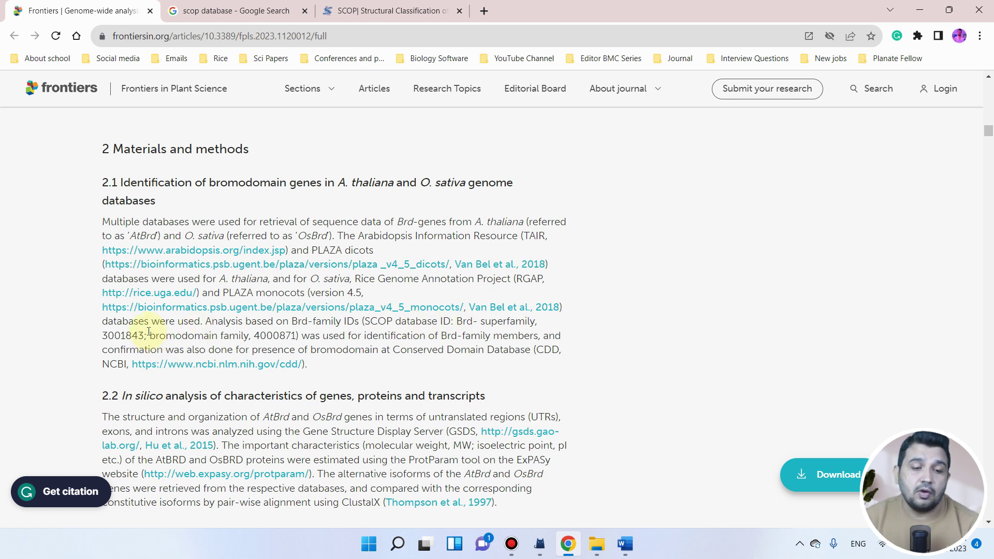
drag(144, 337, 100, 338)
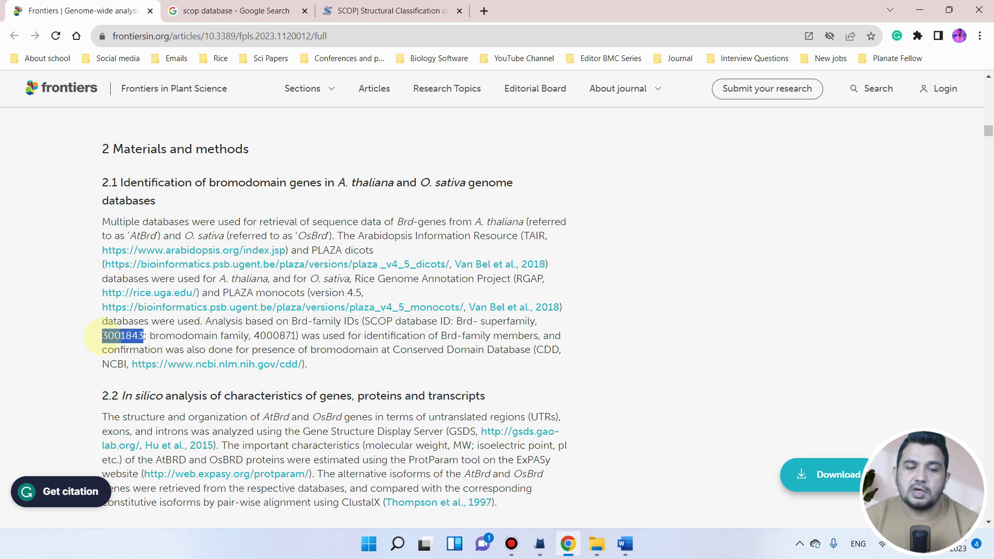
right_click(111, 337)
click(136, 345)
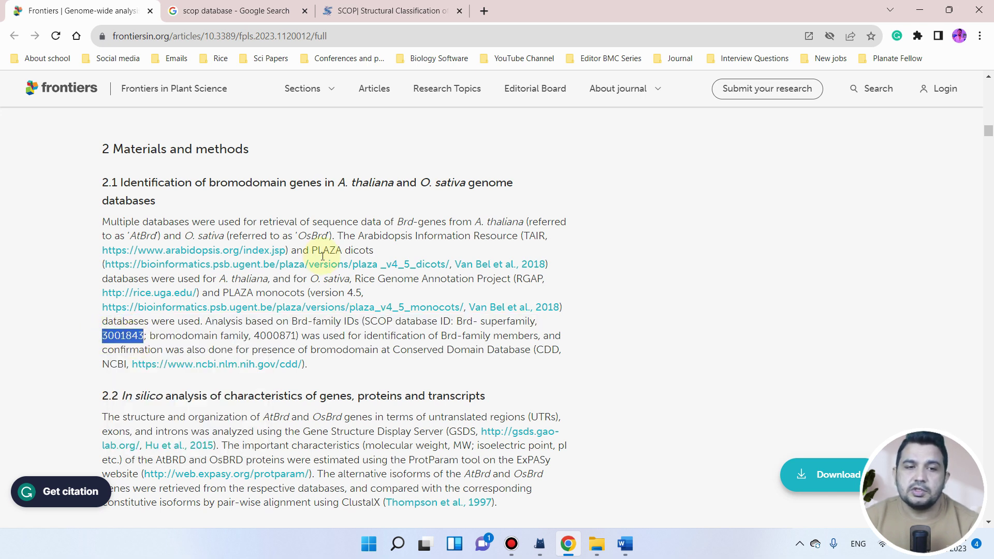
Go back to the SCOP results, open the Bromodomain family 4000871 and look through its domain entries.
click(373, 11)
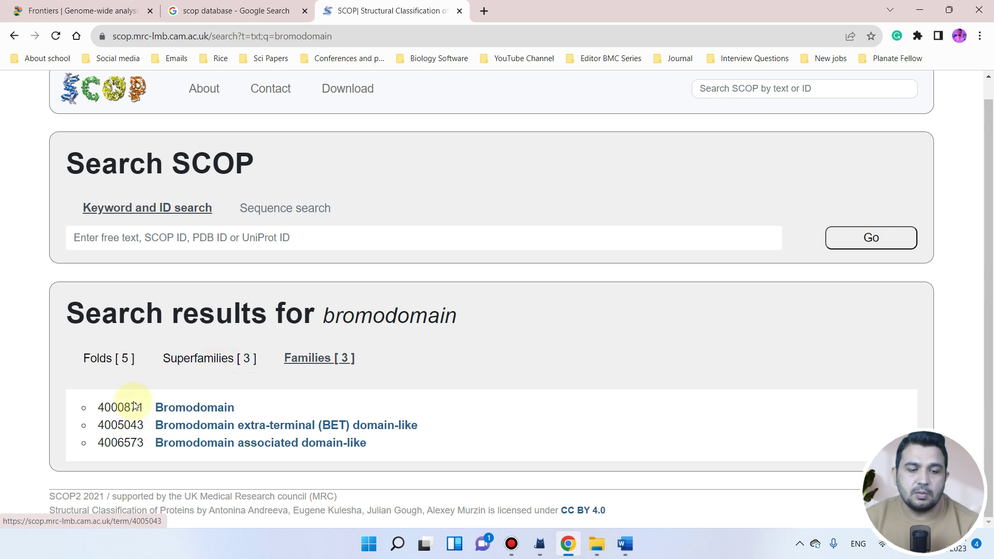
click(196, 409)
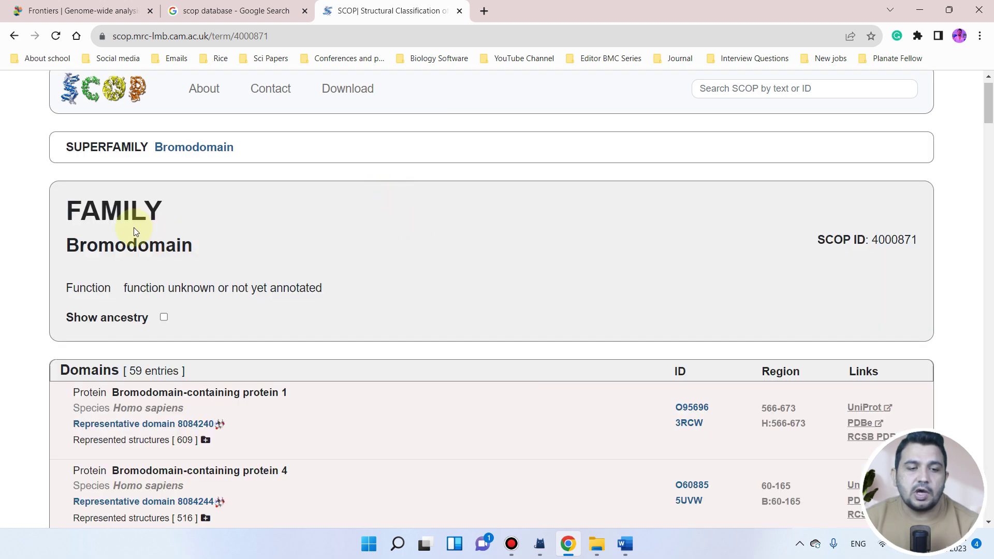
scroll(192, 305, down, 3)
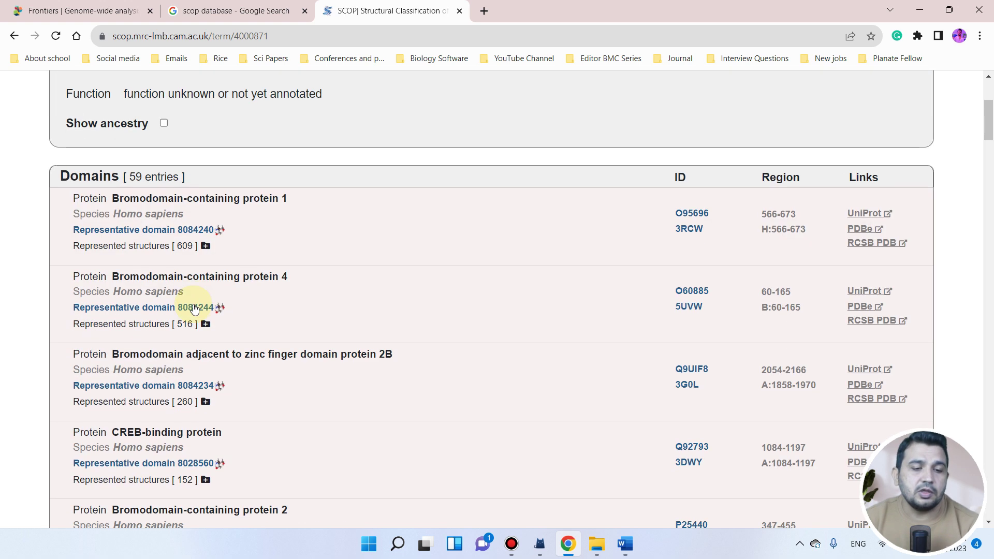
scroll(223, 274, down, 2)
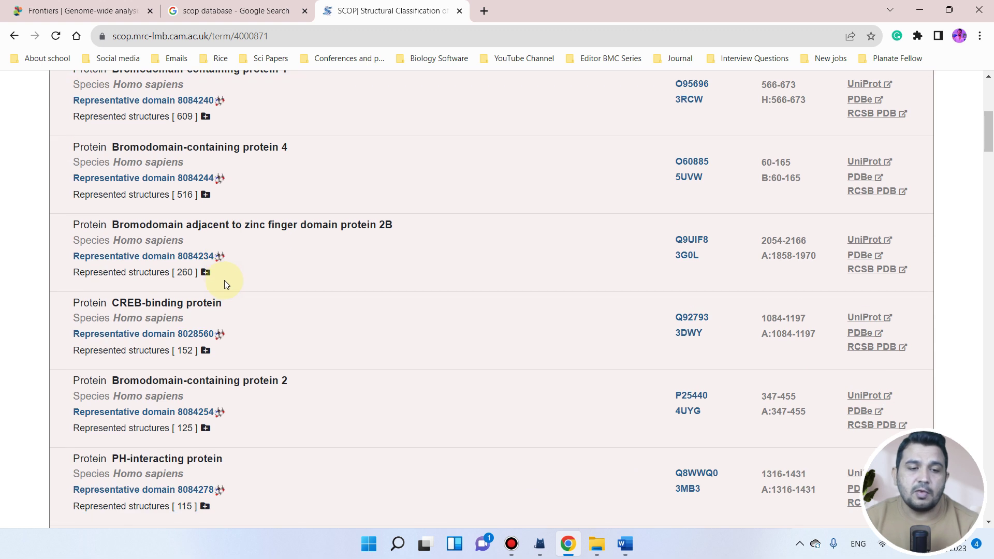
scroll(225, 280, up, 3)
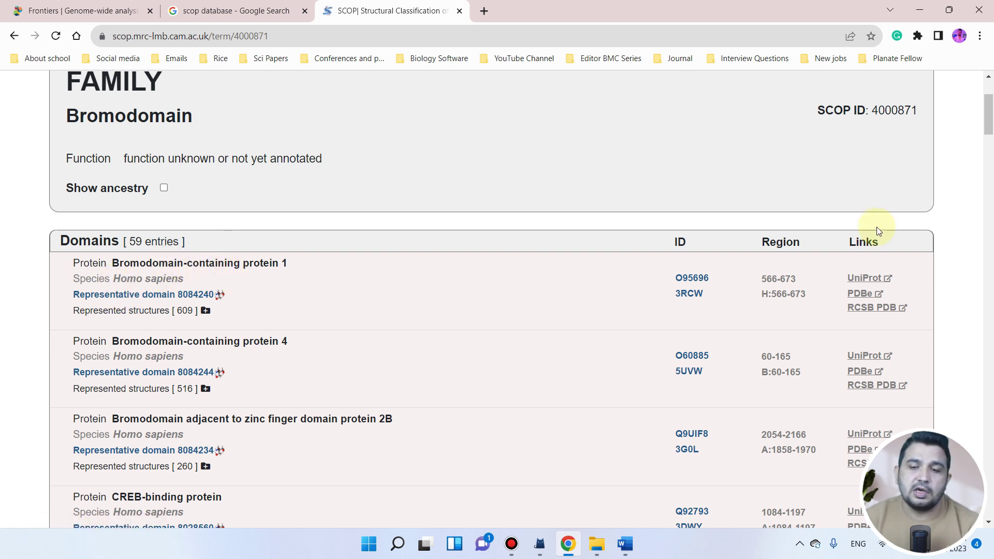
Open representative domain 8084240 of Bromodomain-containing protein 1 and copy the orange domain part of its representative sequence.
click(203, 296)
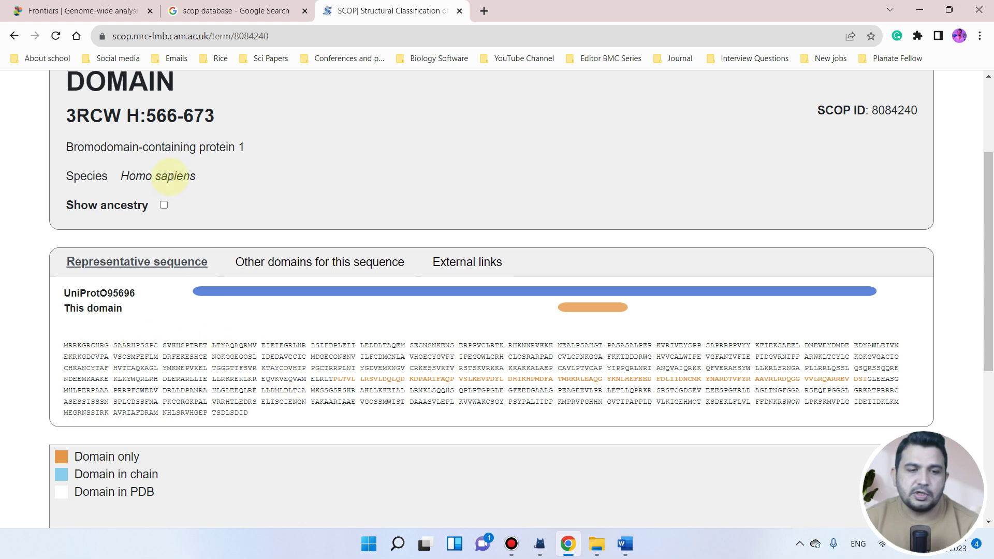
drag(247, 148, 66, 148)
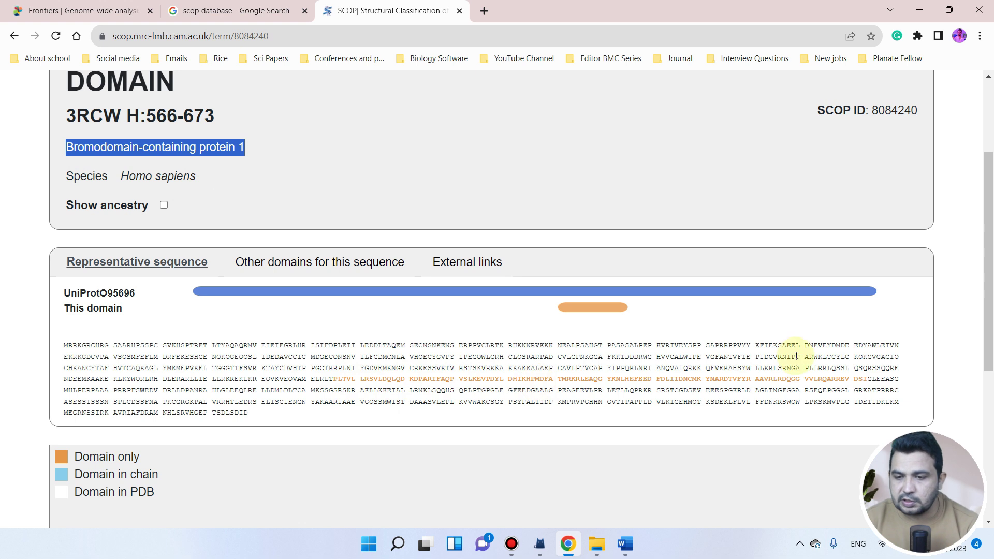
mouse_move(869, 380)
mouse_down()
mouse_move(854, 368)
mouse_move(752, 391)
mouse_move(614, 379)
mouse_move(511, 386)
mouse_move(344, 371)
mouse_move(341, 388)
mouse_move(334, 380)
mouse_move(553, 391)
mouse_move(727, 368)
mouse_move(866, 382)
mouse_up()
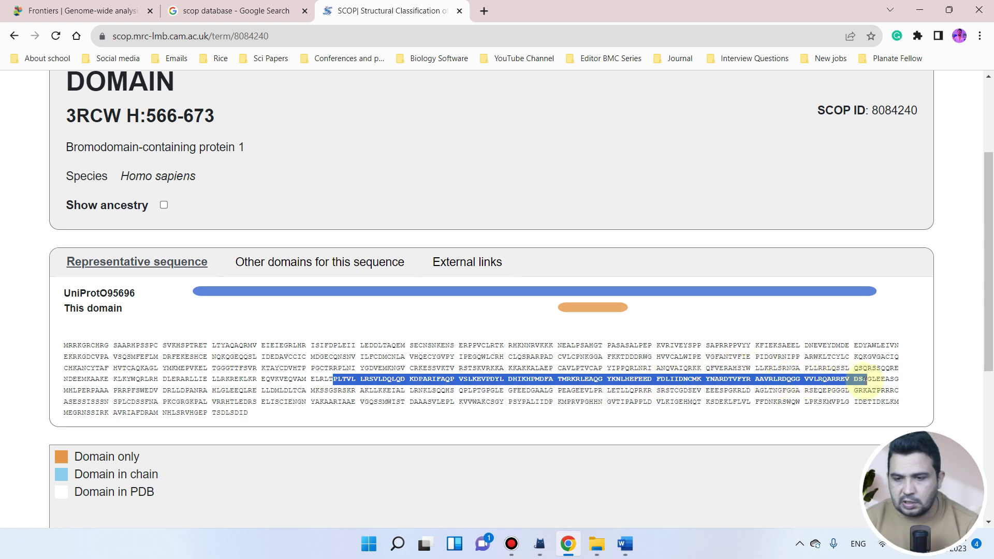
right_click(855, 374)
click(809, 387)
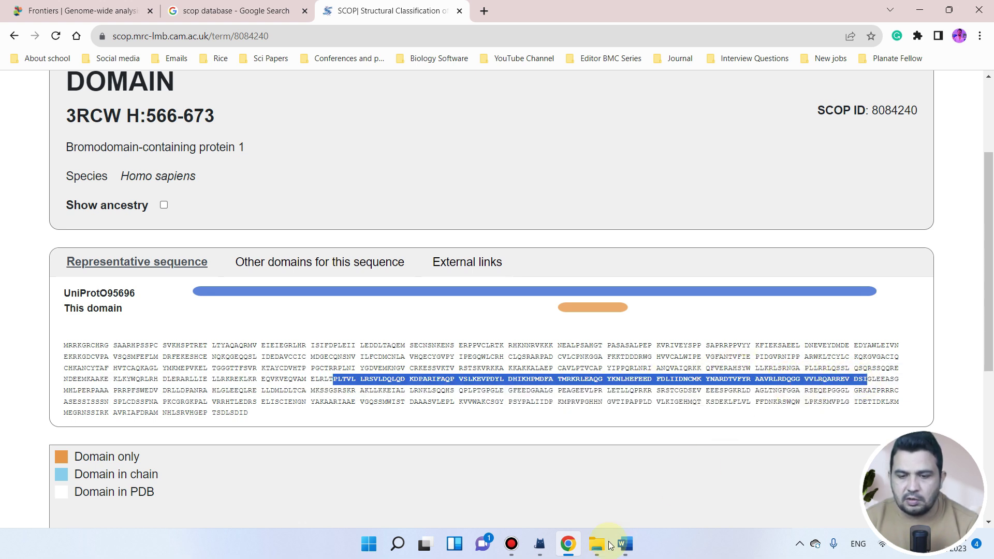
Switch to the Word document, add a colon after "Database", paste the domain sequence there and clear its formatting.
click(624, 544)
click(321, 262)
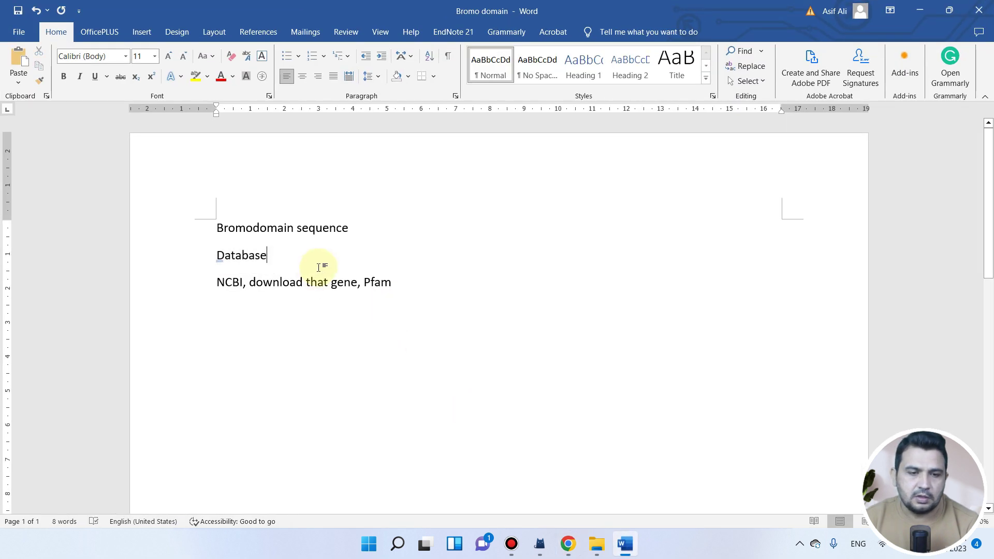
text(:)
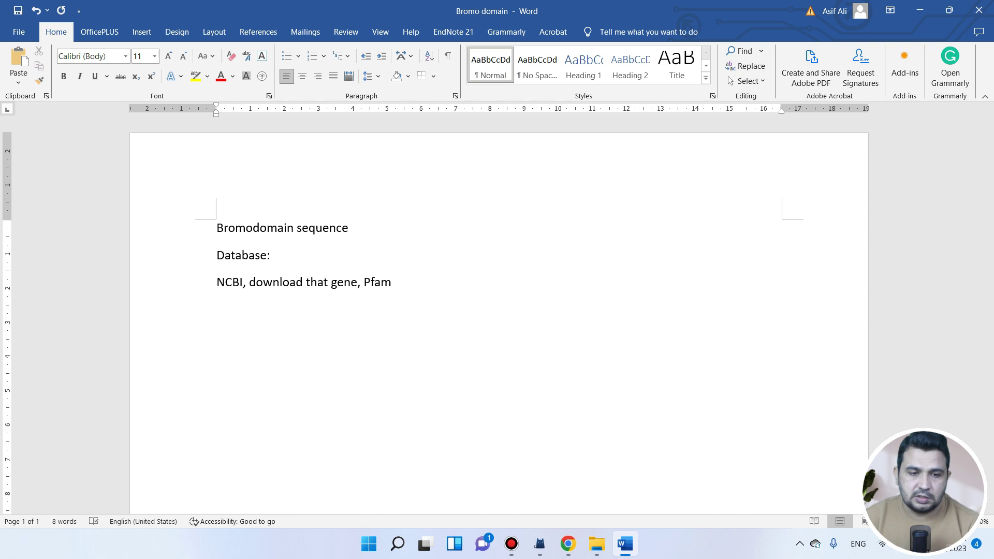
key(ctrl+v)
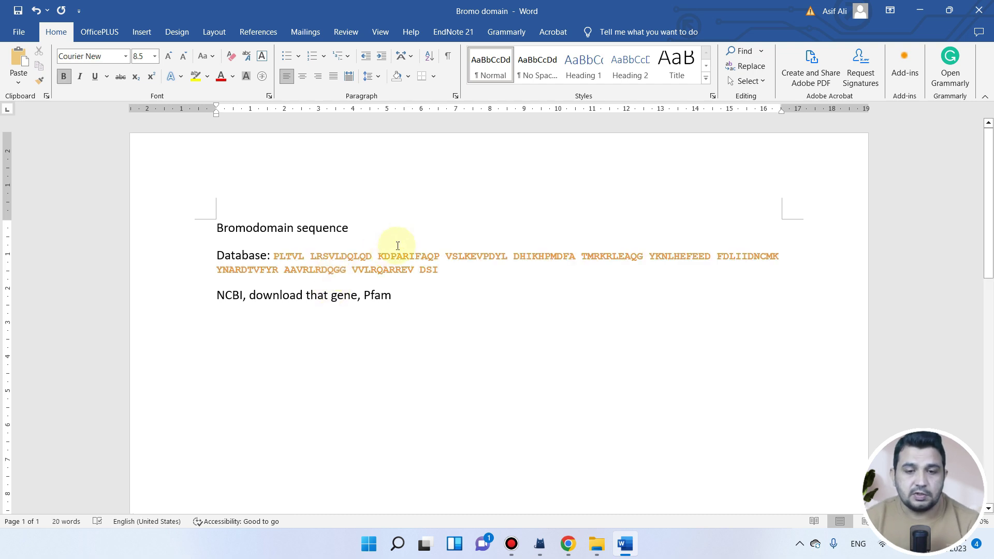
drag(439, 270, 274, 256)
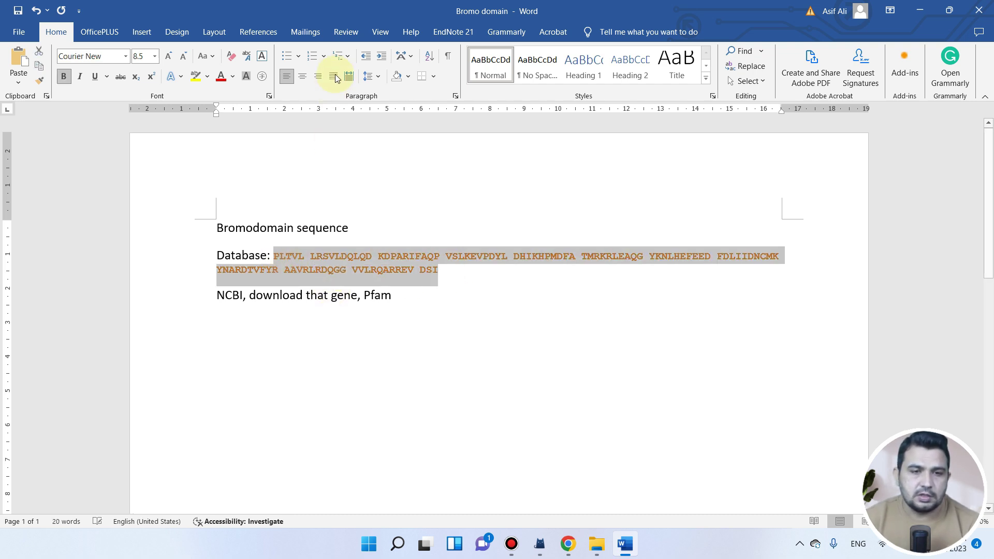
click(232, 55)
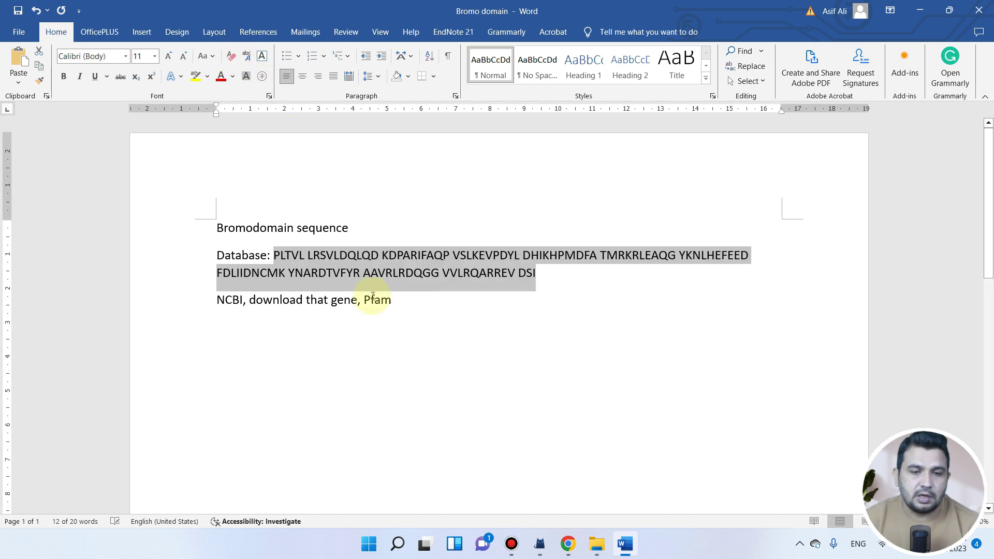
Remove the spaces separating the sequence blocks from LRSVLDQLQD through VVLRQARREV on the Database line.
click(383, 258)
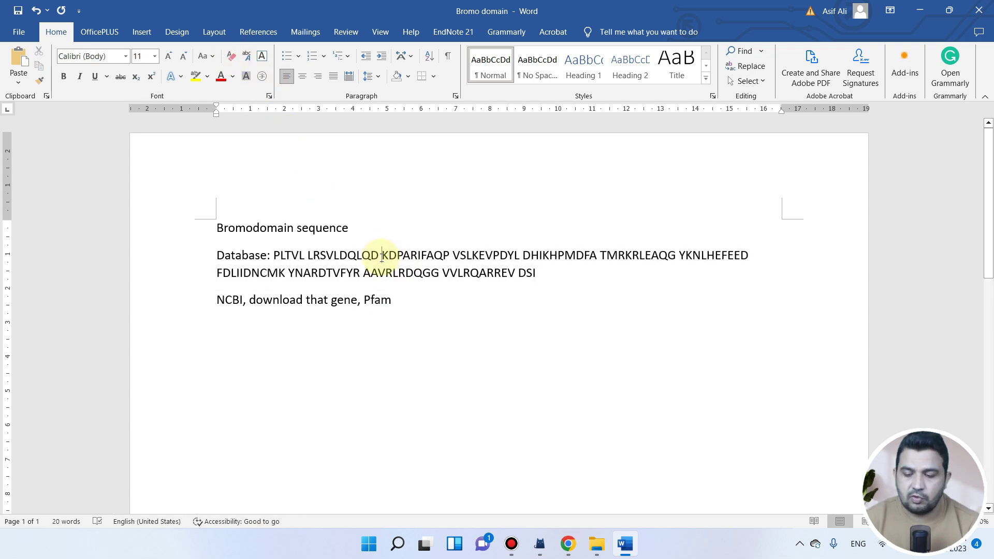
key(BackSpace)
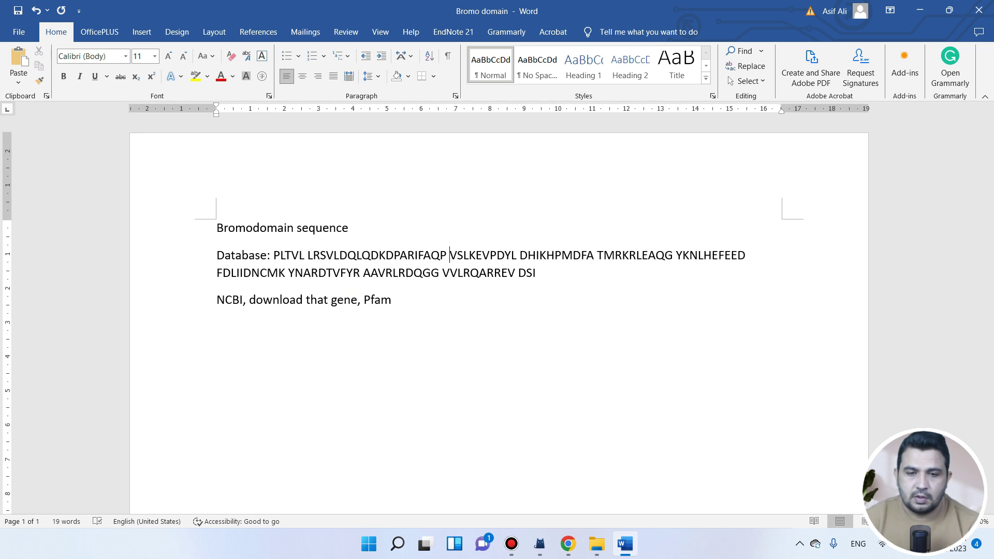
key(BackSpace)
key(Right)
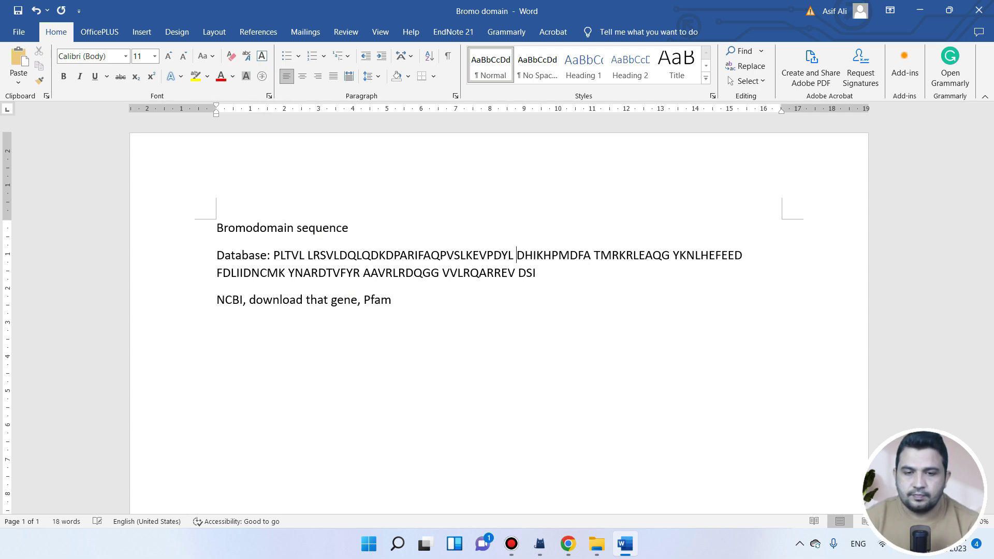
key(BackSpace)
key(Right)
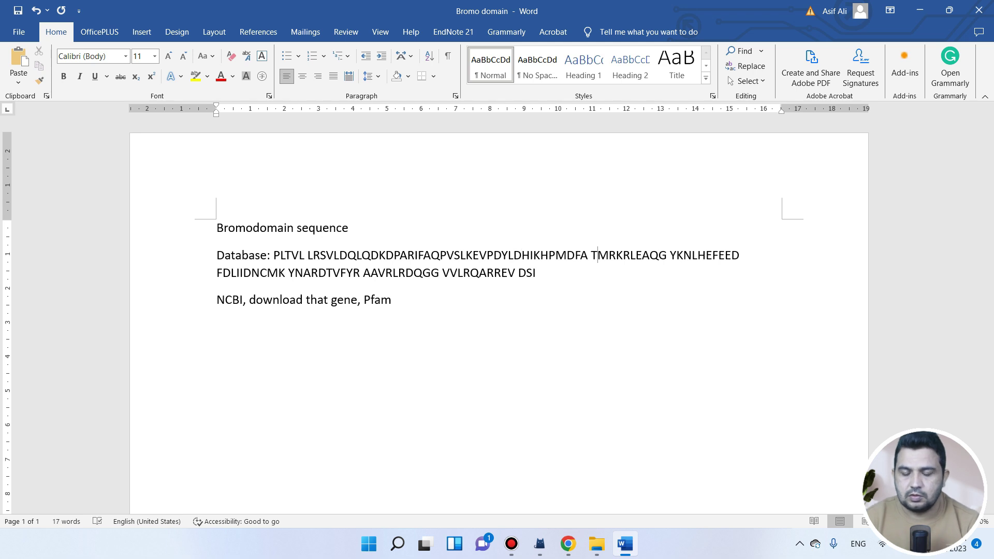
key(BackSpace)
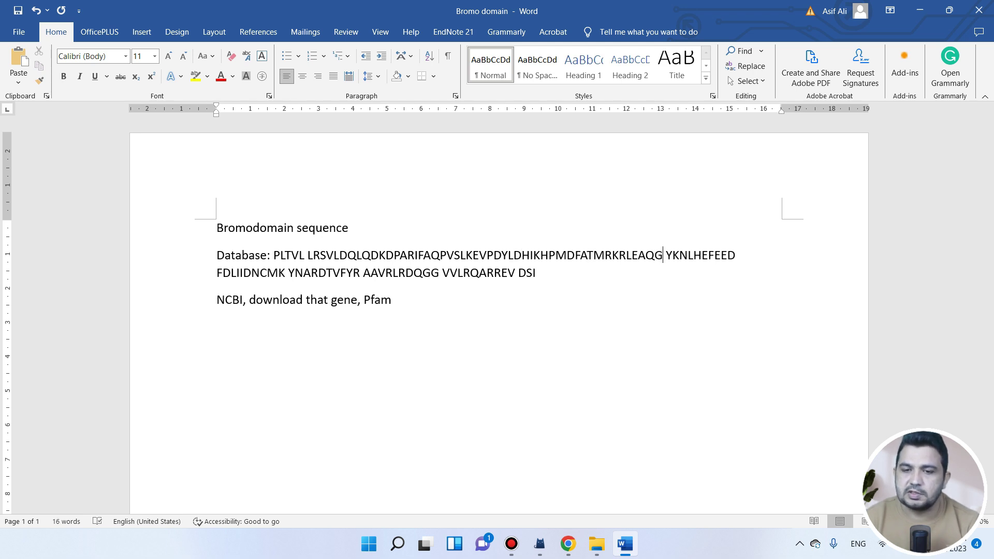
key(BackSpace)
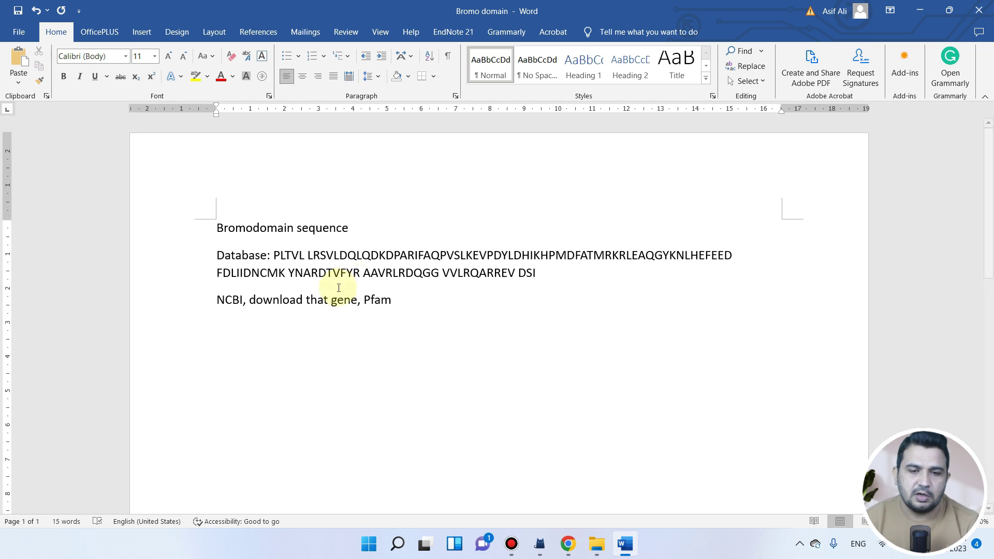
click(290, 275)
key(BackSpace)
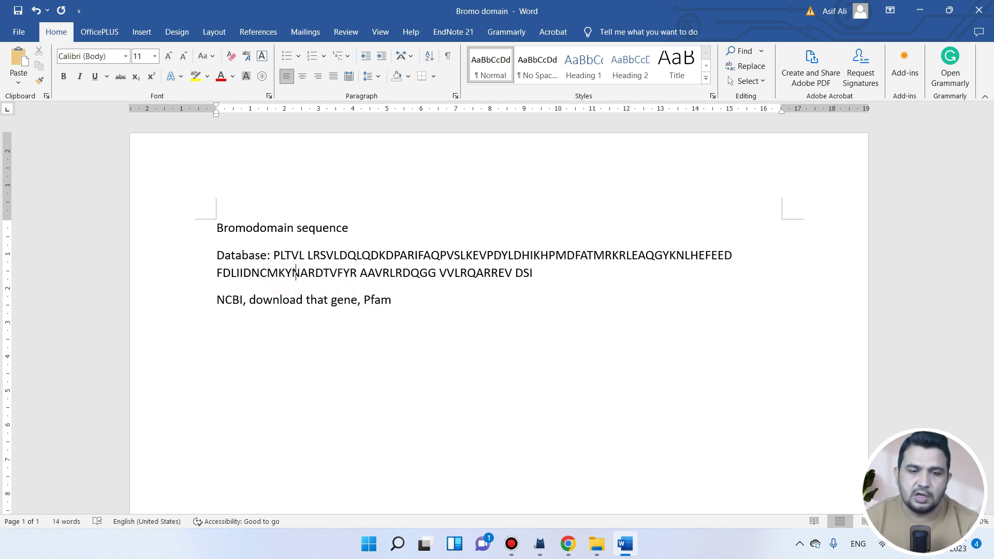
key(BackSpace)
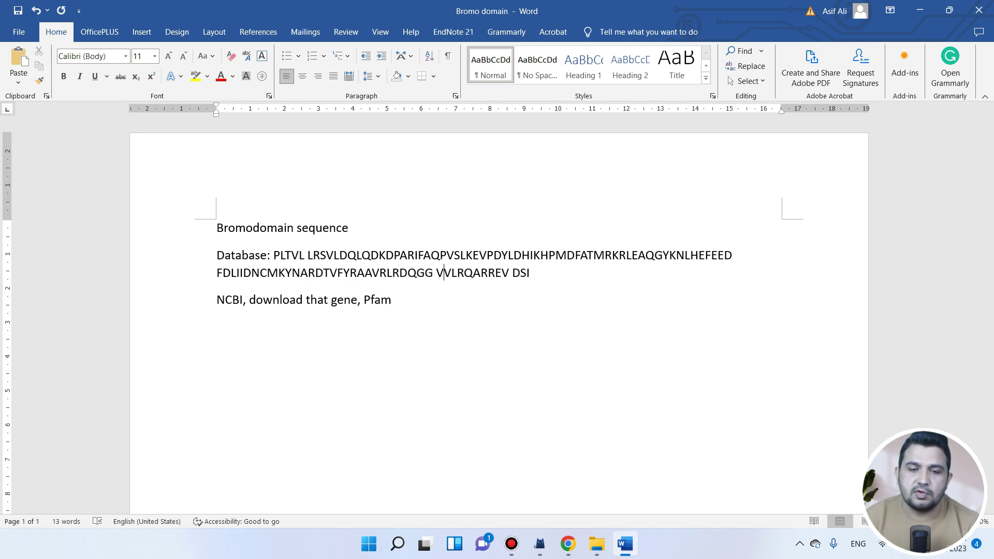
key(BackSpace)
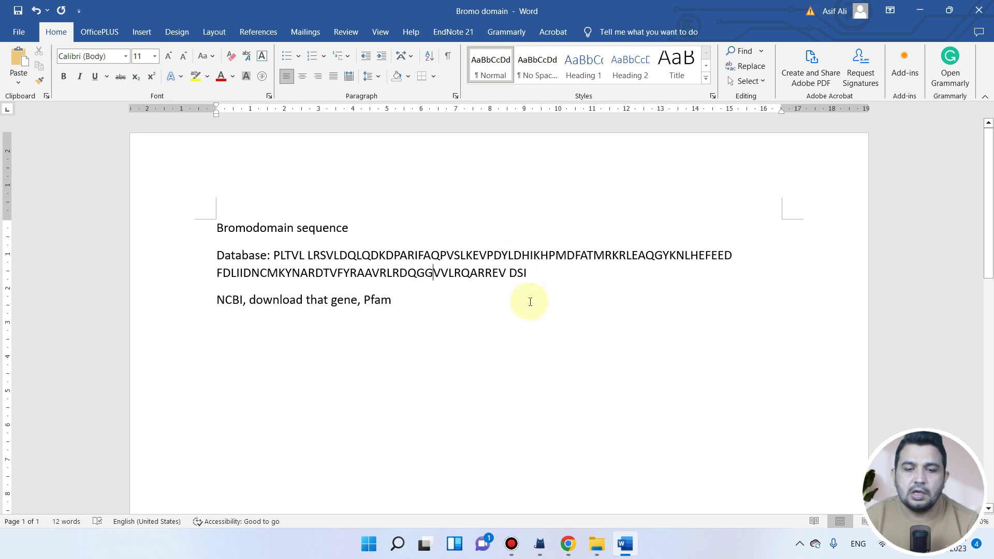
Copy the whole bromodomain sequence from the Database line.
drag(528, 277, 285, 256)
right_click(286, 257)
click(328, 303)
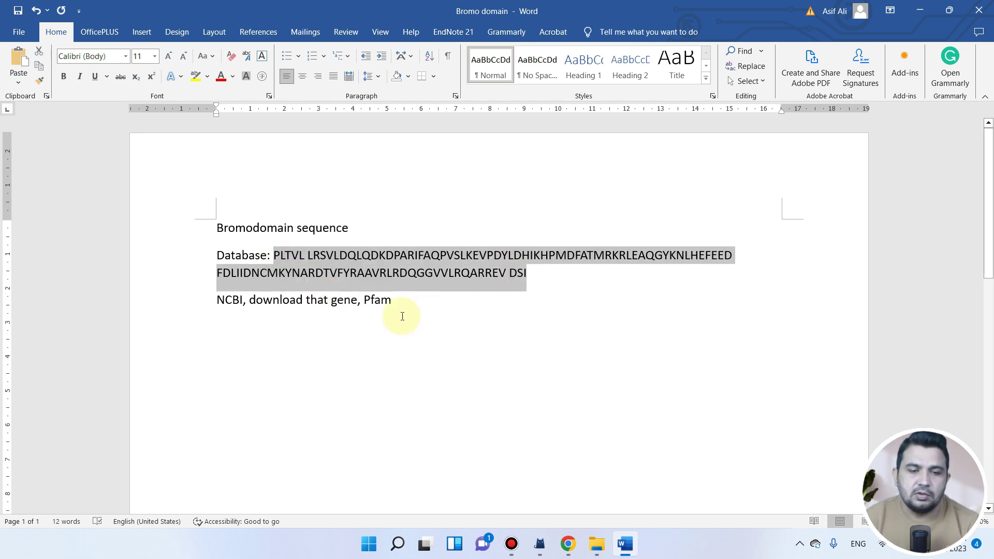
Add a new line reading "Pfam Bromodomain:" below the NCBI note.
click(467, 311)
key(Return)
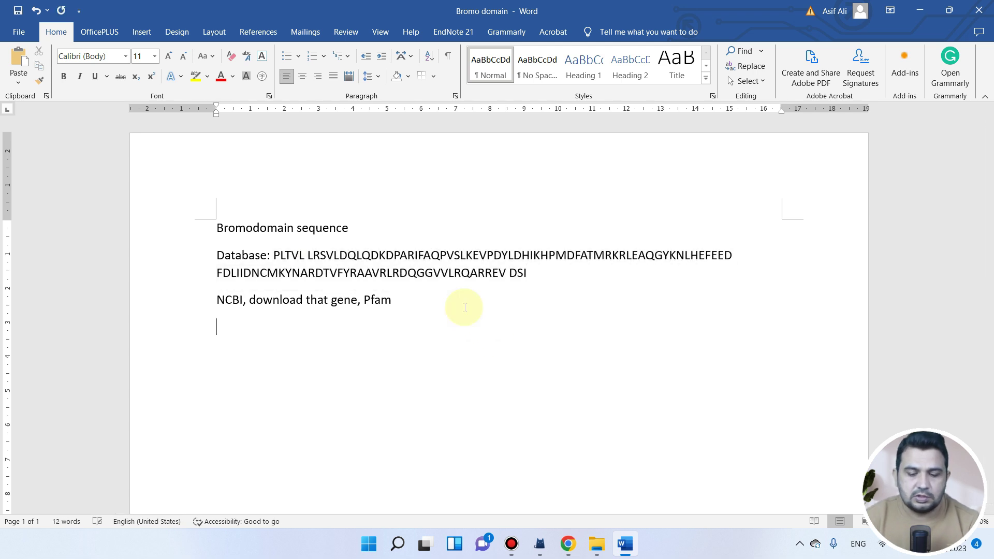
text(Pfam)
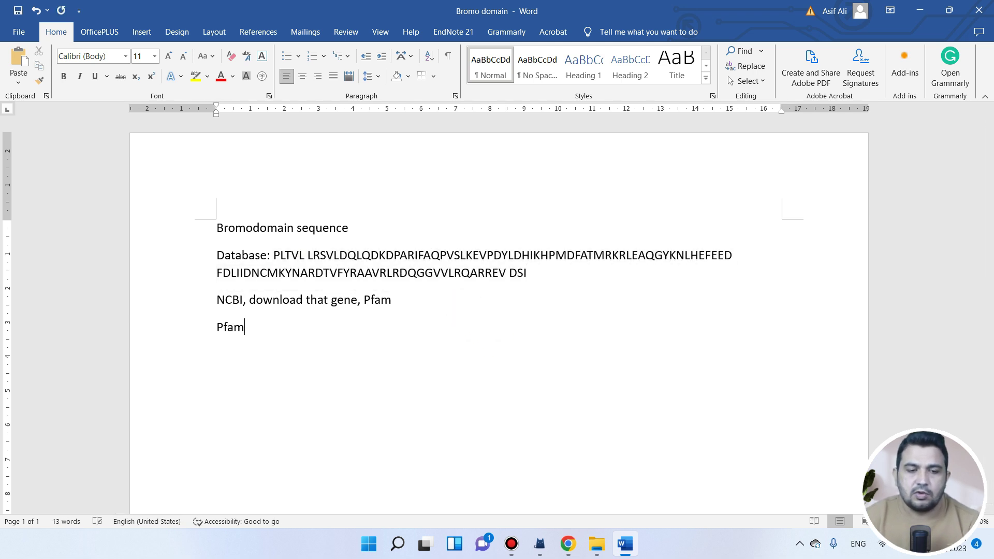
text( Bf)
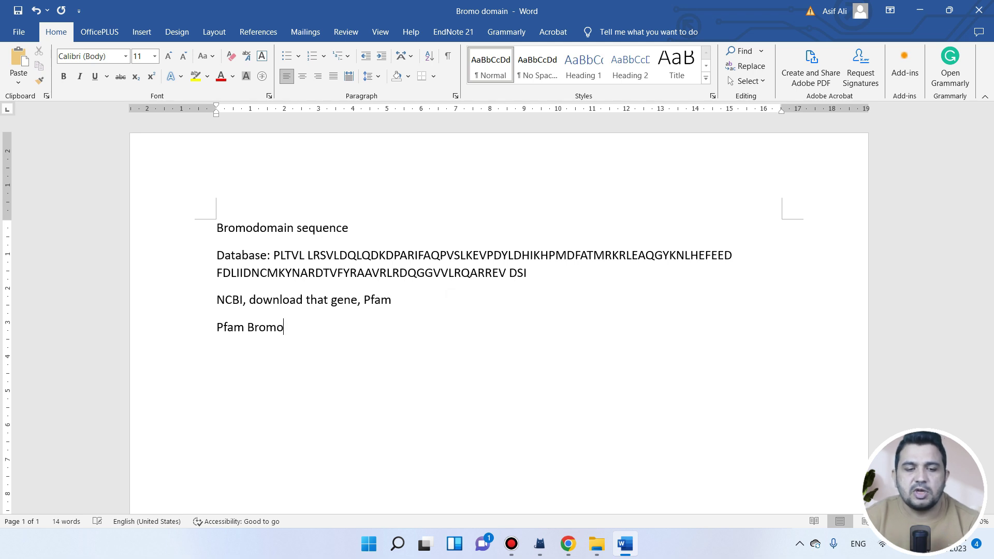
text(omodomain:)
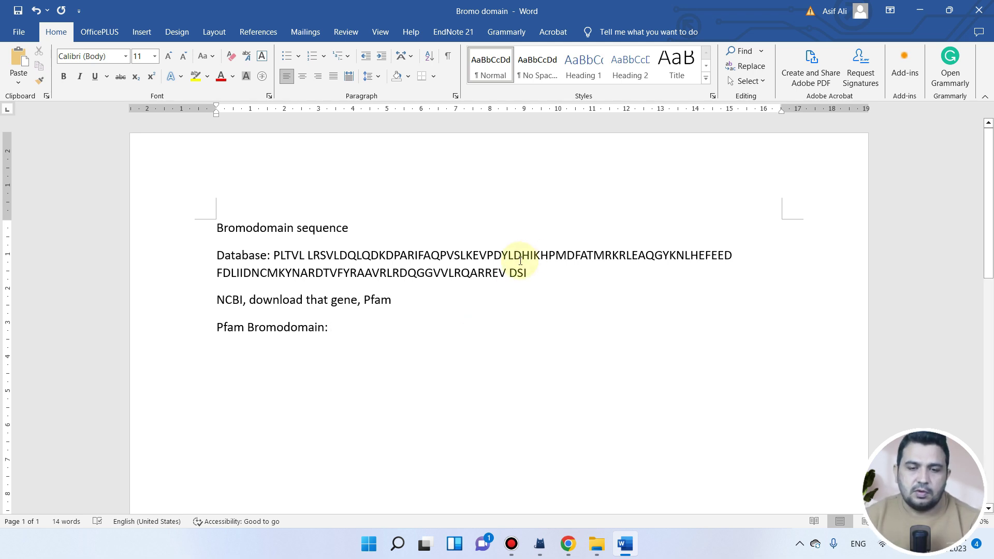
Delete the space between PLTVL and LRSVL at the start of the bromodomain sequence.
drag(526, 274, 274, 257)
click(308, 256)
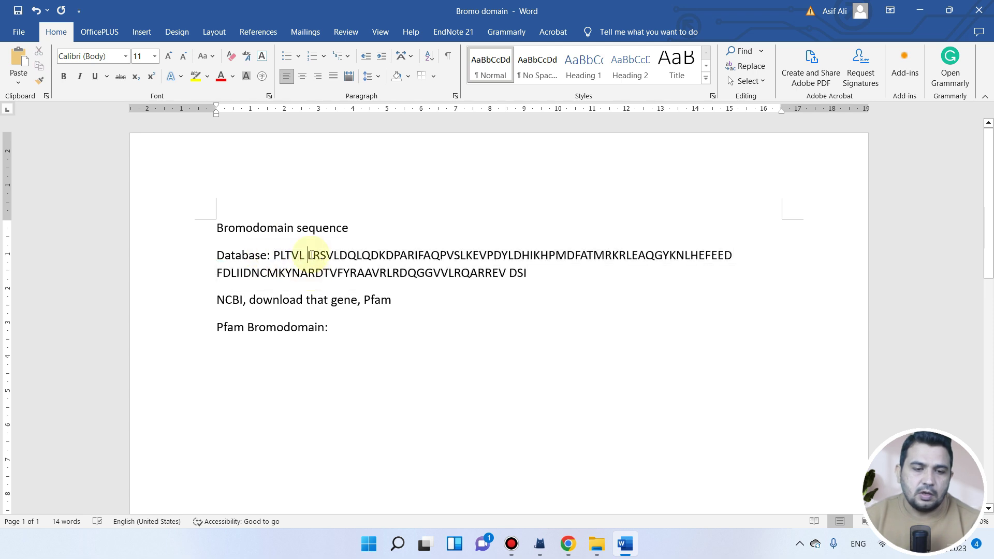
key(BackSpace)
click(539, 273)
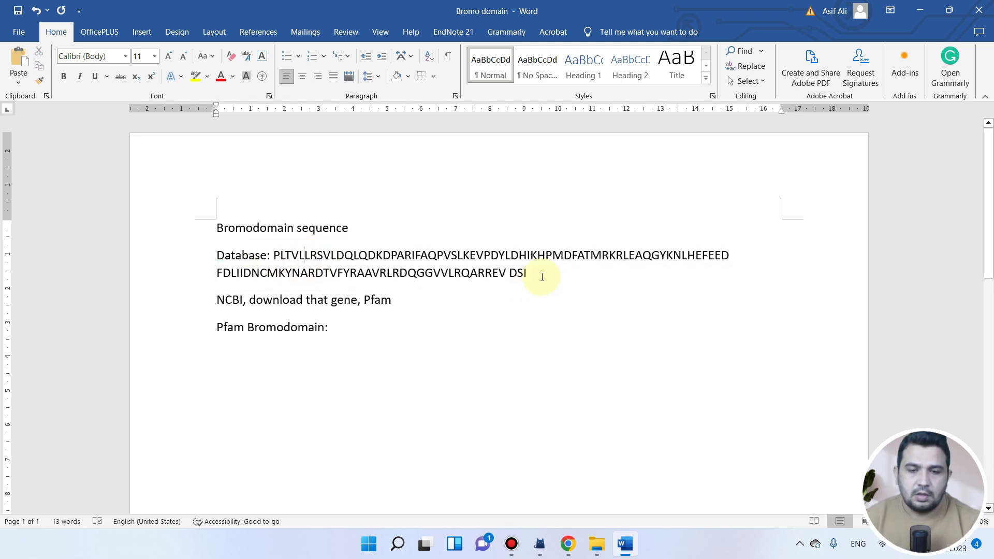
Remove the space before DSI at the end of the sequence and copy the complete bromodomain sequence from the Database line.
click(509, 273)
key(BackSpace)
drag(523, 273, 282, 257)
right_click(284, 259)
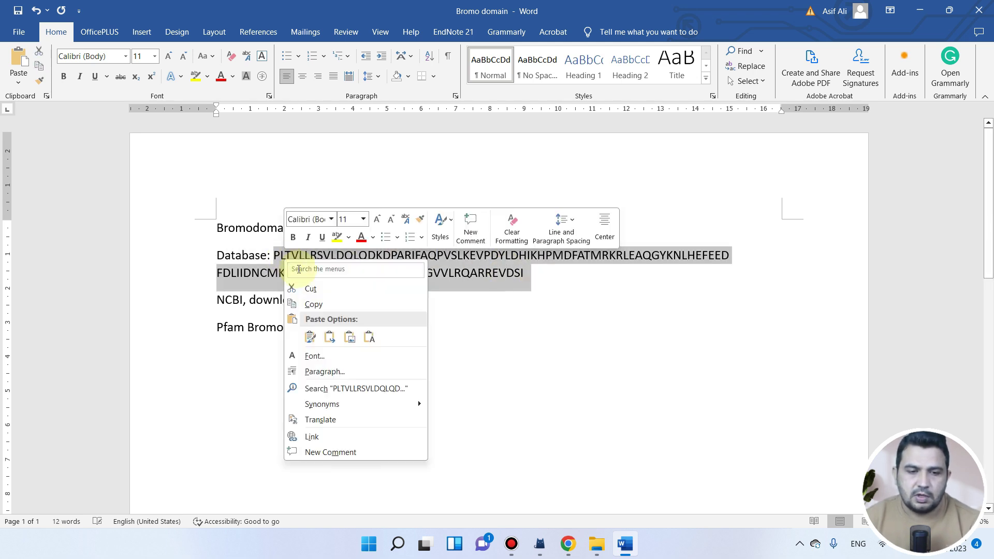
click(314, 304)
Switch to Chrome, search Google for "pfam database" in a new tab, and open the Pfam website from the results.
click(568, 543)
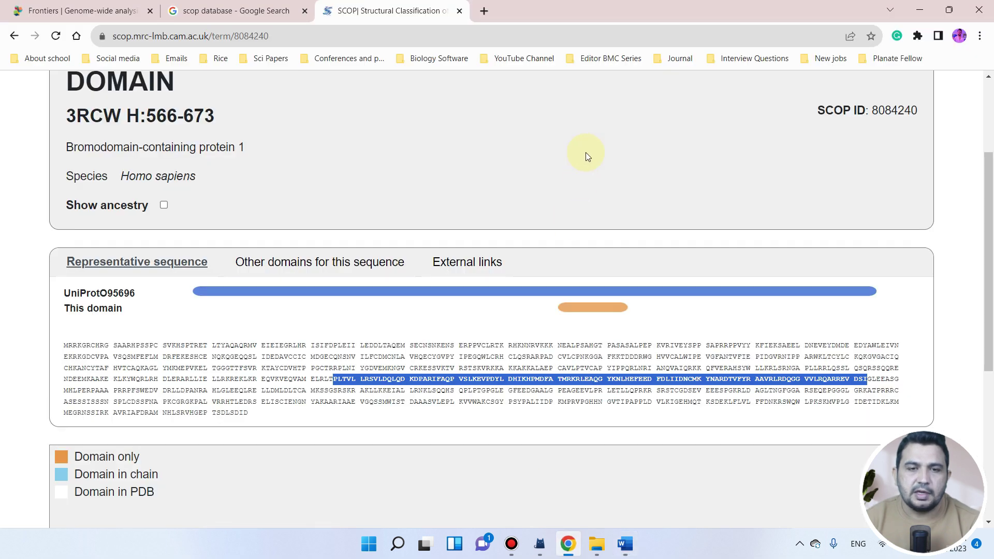
click(492, 10)
text(g)
key(Return)
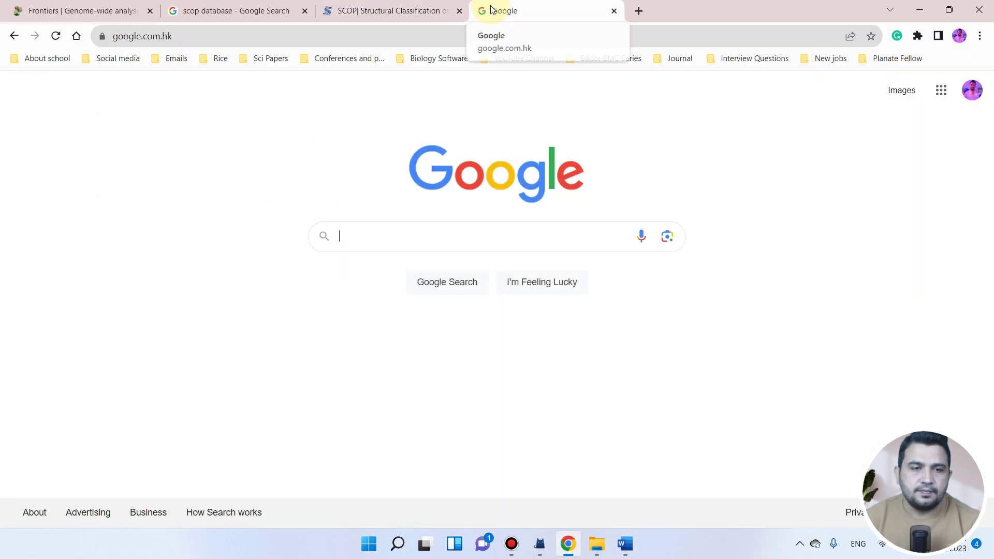
text(pfam)
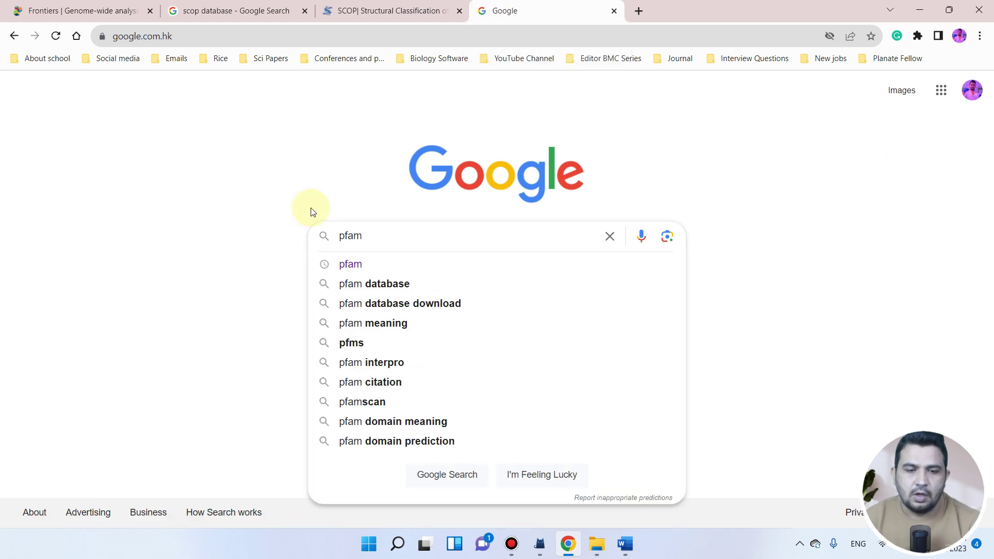
click(388, 284)
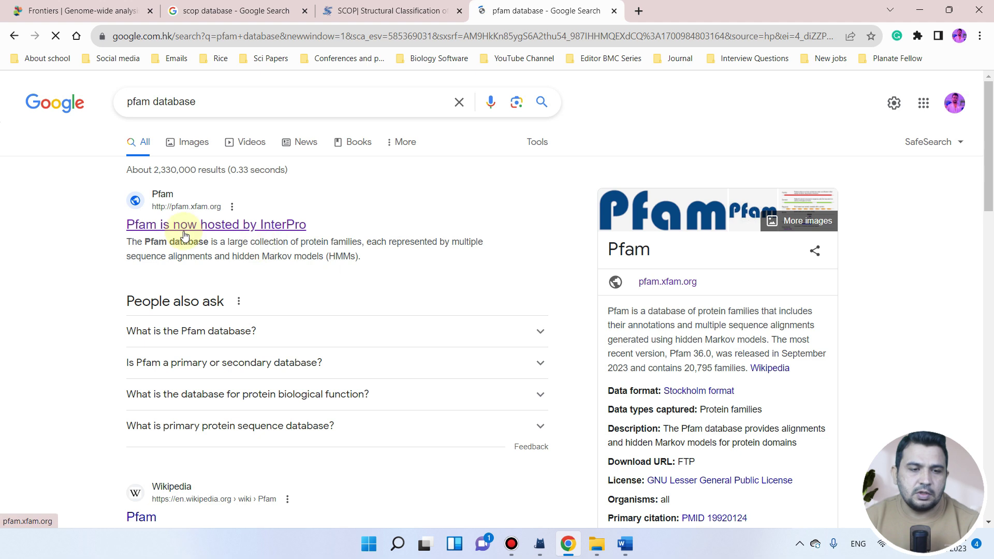
click(246, 227)
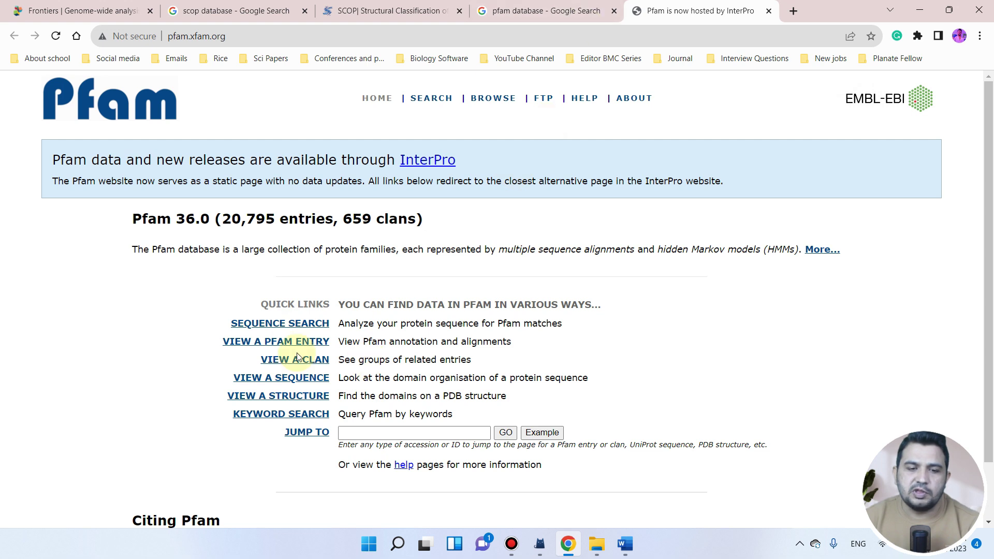
click(614, 10)
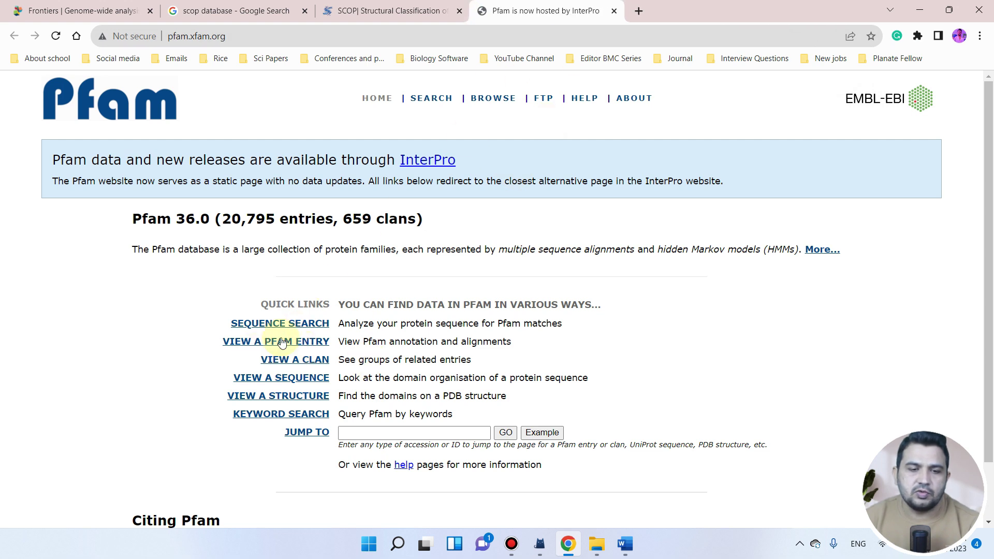
Submit the copied bromodomain sequence to Pfam's sequence search with the line break before FDLIIDNCMK removed.
click(306, 325)
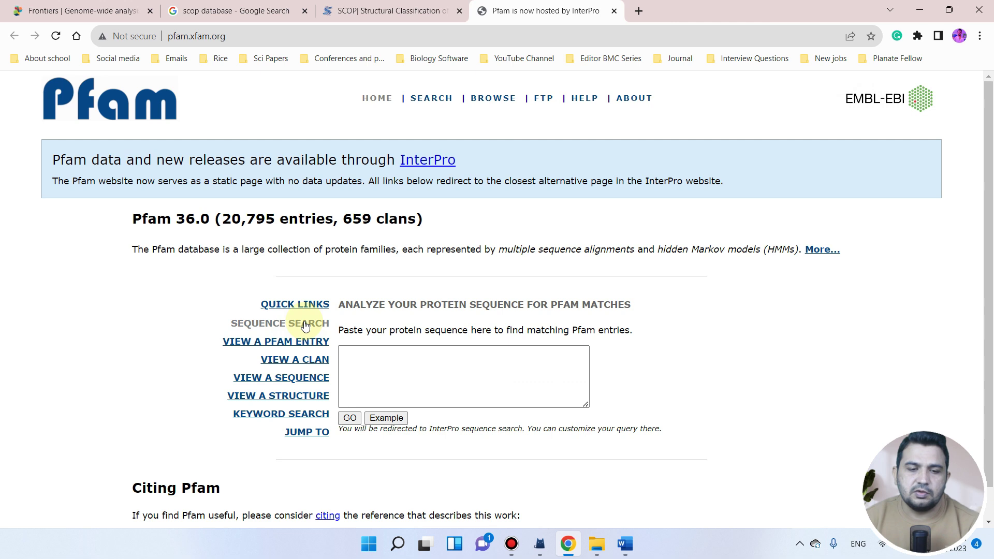
click(368, 366)
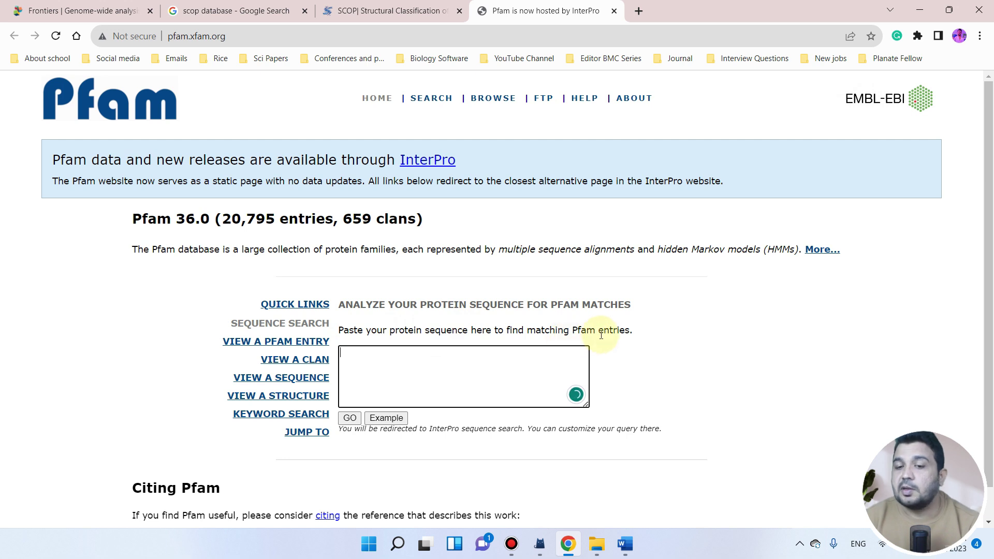
key(ctrl+v)
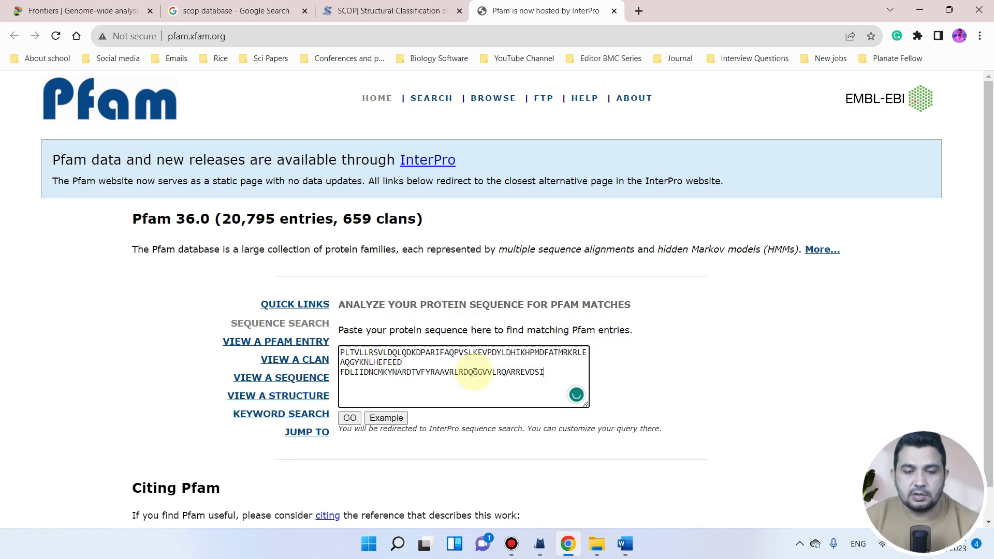
click(343, 377)
key(BackSpace)
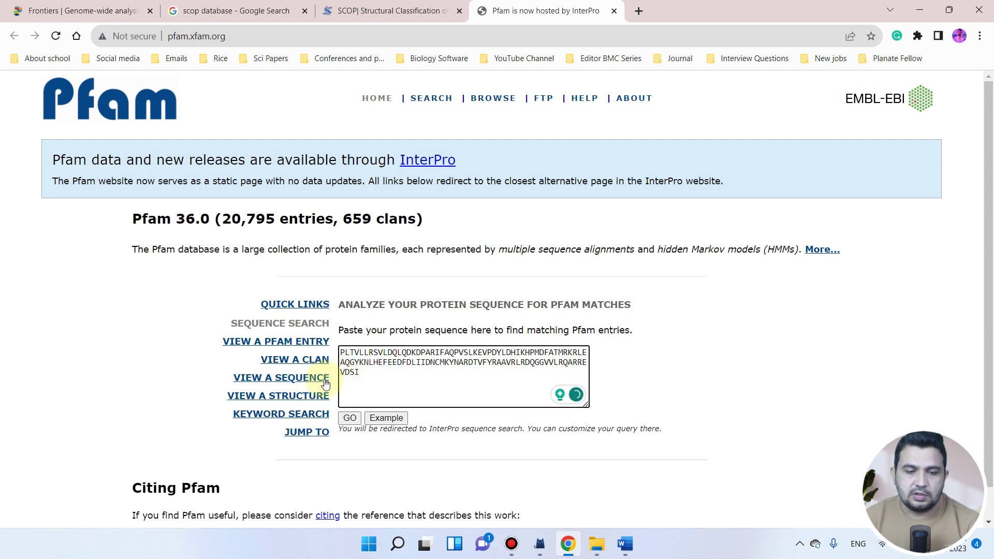
click(346, 419)
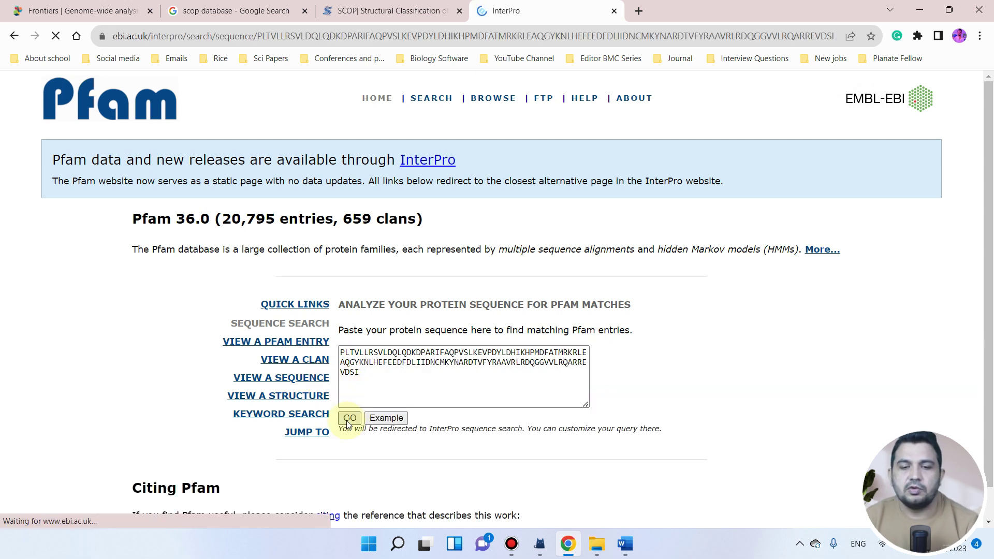
Run the InterProScan search on the transferred bromodomain sequence with the default options.
scroll(428, 377, down, 4)
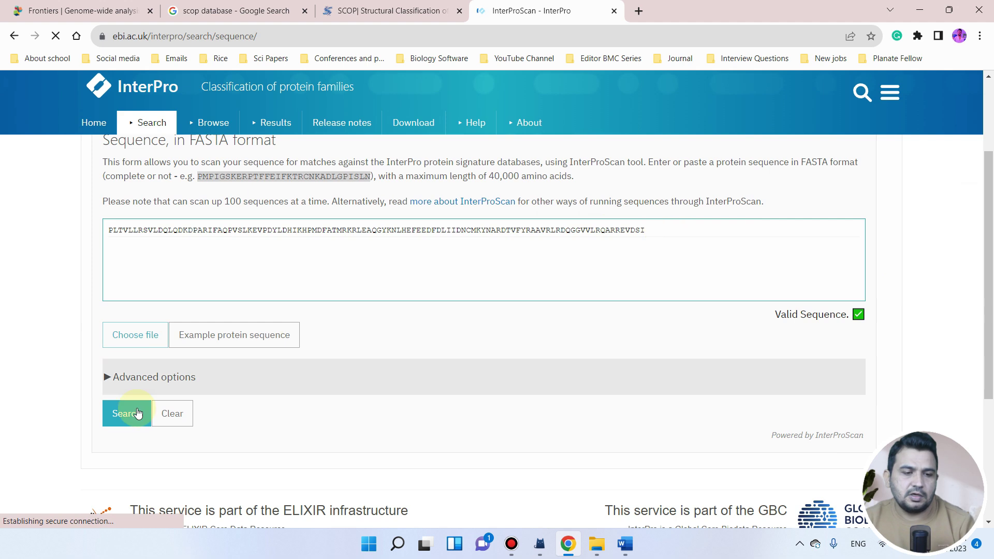
scroll(140, 373, down, 3)
click(127, 293)
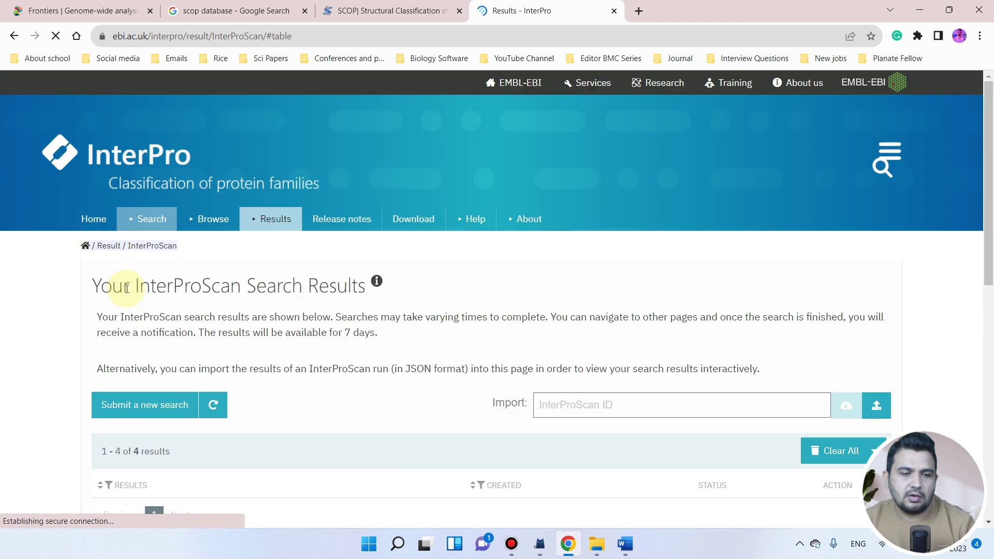
Open the finished EMBOSS_001 search result created 3 hours ago and show its entry matches.
scroll(146, 323, down, 3)
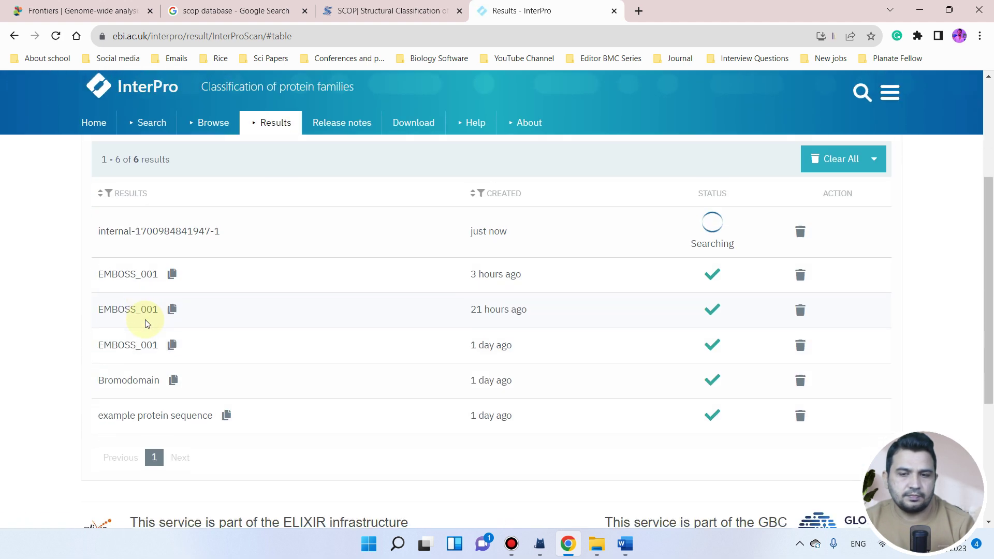
scroll(483, 318, up, 1)
mouse_move(719, 298)
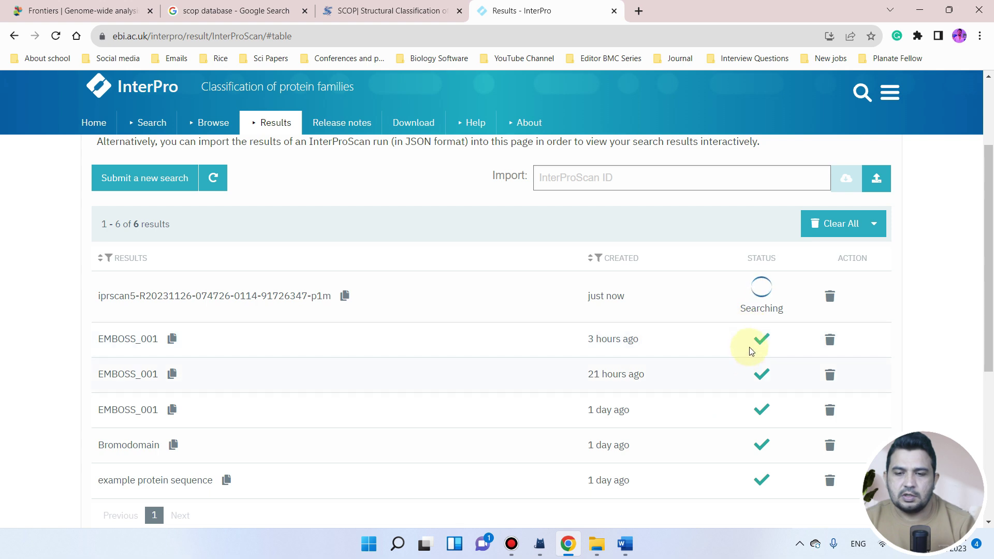
mouse_move(762, 343)
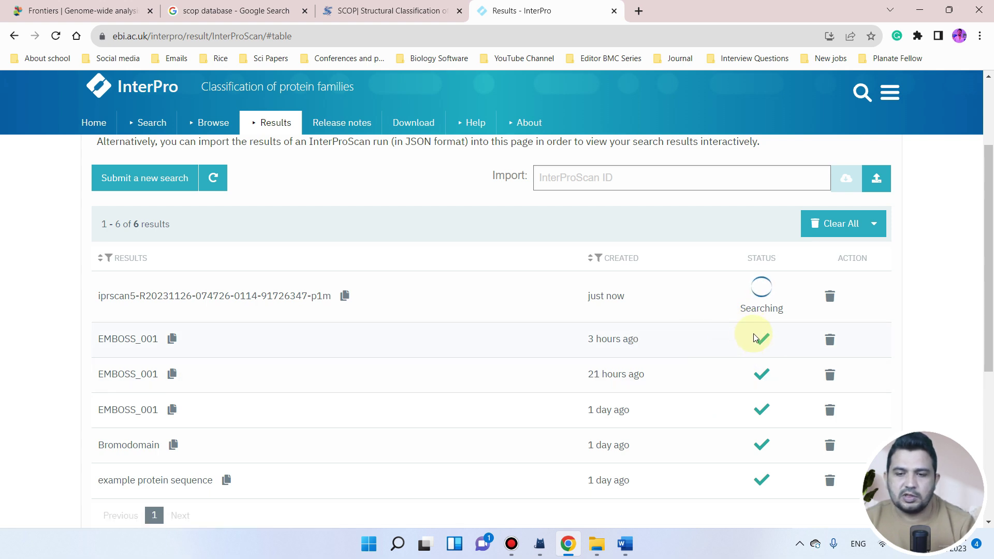
mouse_move(770, 293)
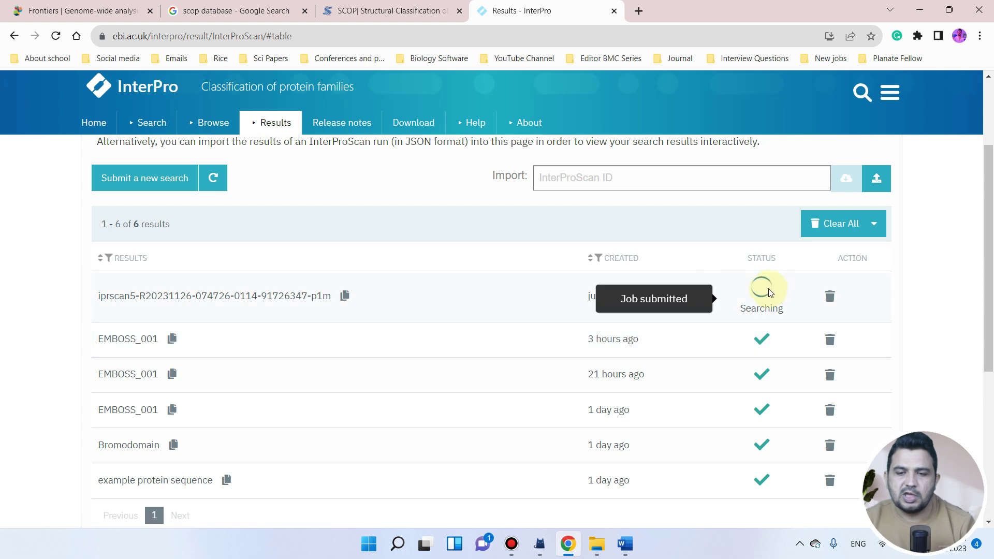
click(762, 339)
scroll(573, 333, down, 5)
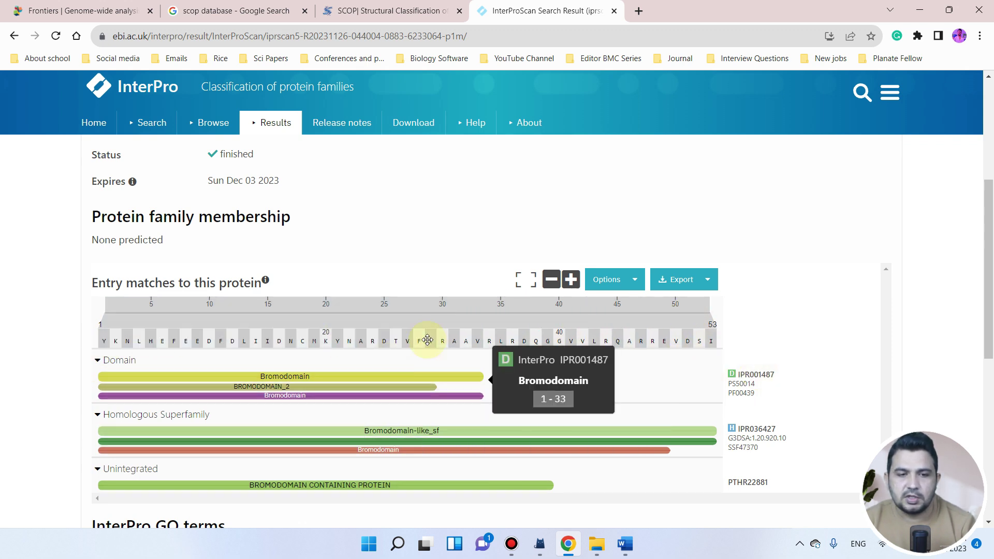
Record the Pfam accession PF00439 of the Bromodomain match after "Pfam Bromodomain:" in the Word document.
drag(776, 375, 744, 378)
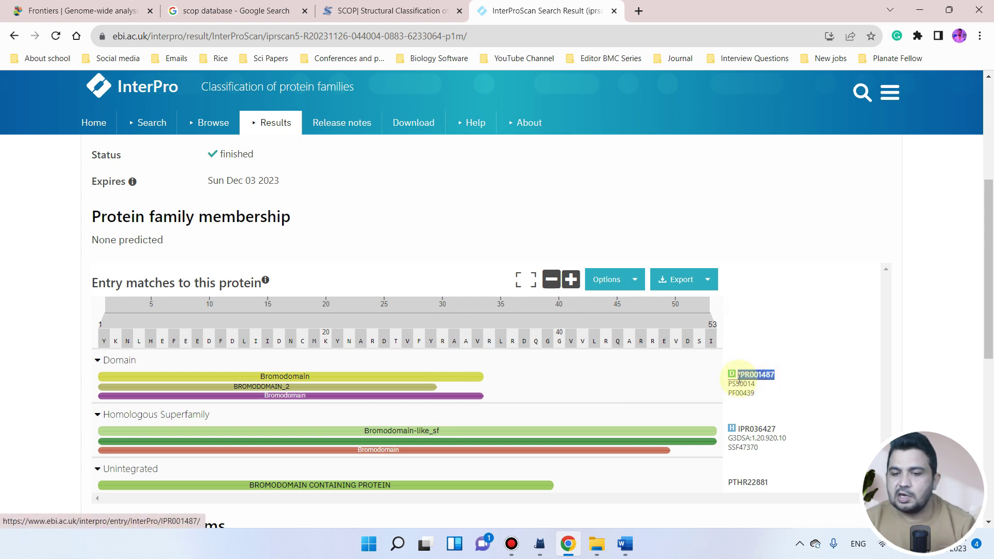
drag(757, 385, 732, 397)
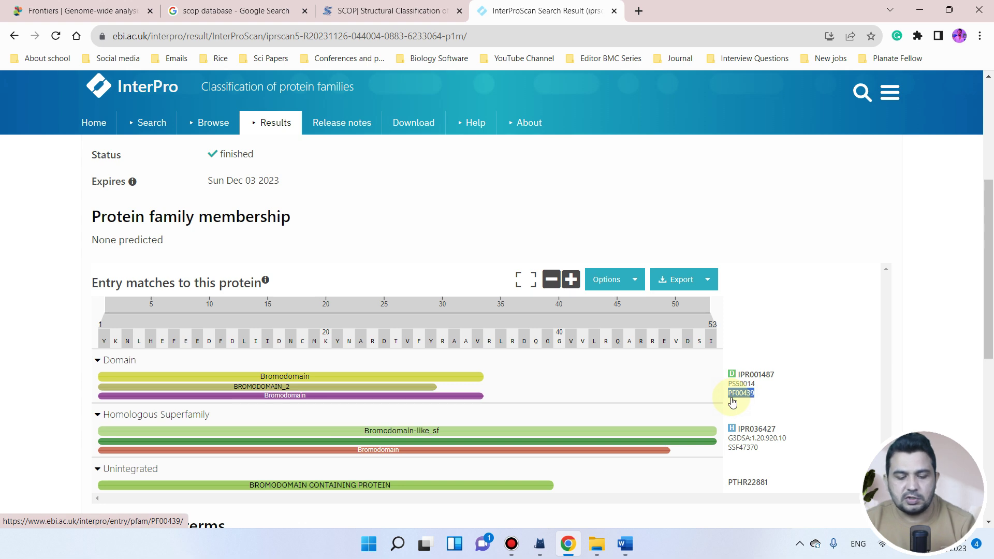
click(625, 544)
click(340, 328)
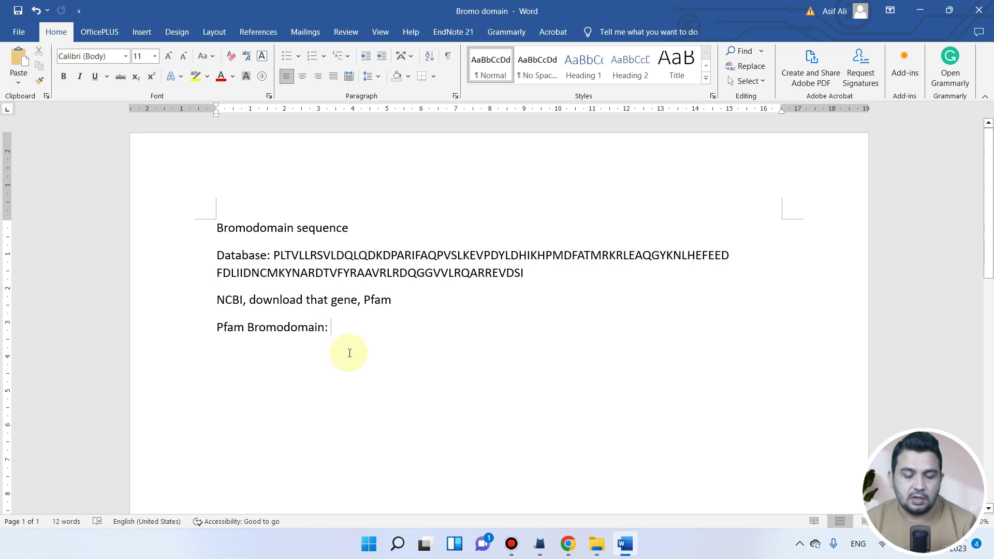
text(PF00439)
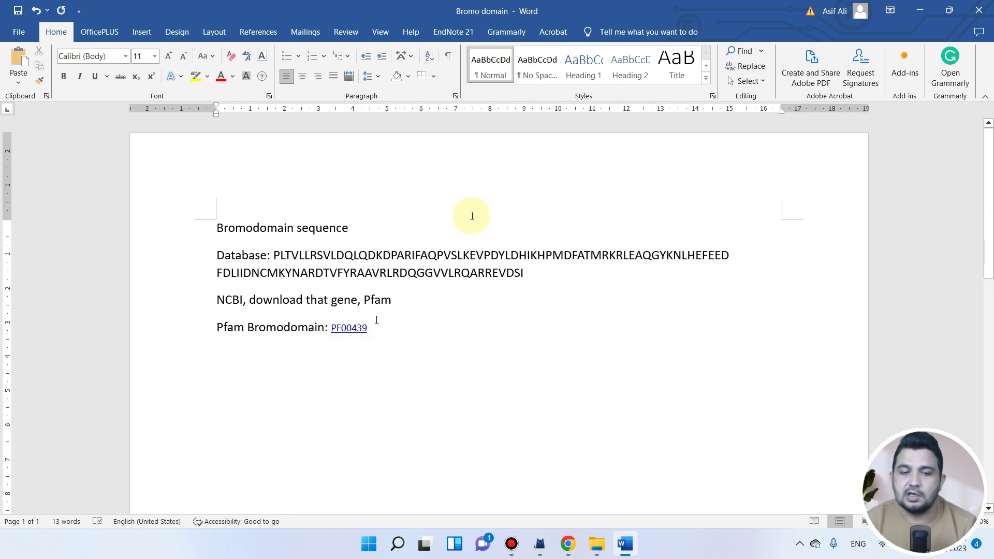
Check the residue range of the PF00439 match in InterPro, and duplicate the Database sequence on a new line below the Pfam accession in Word.
click(920, 10)
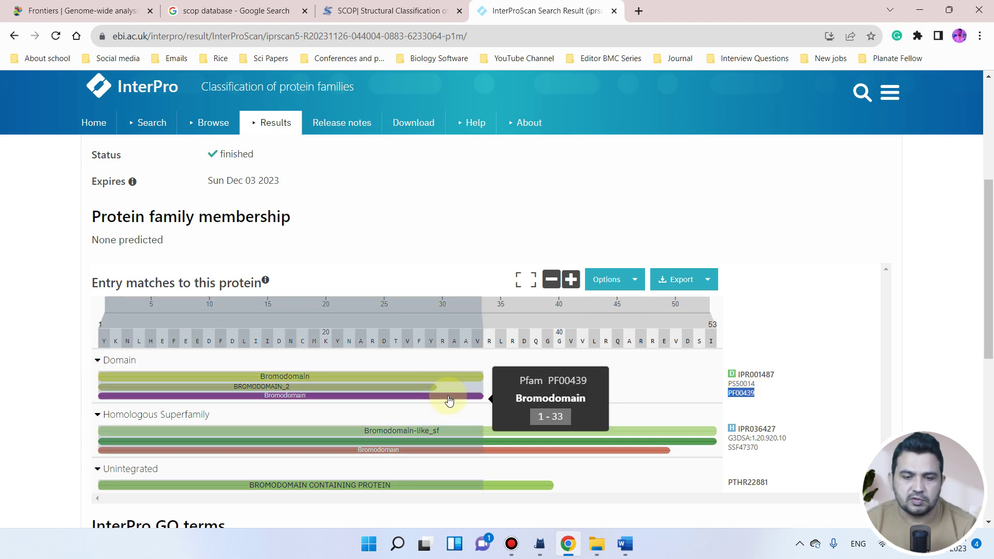
click(625, 544)
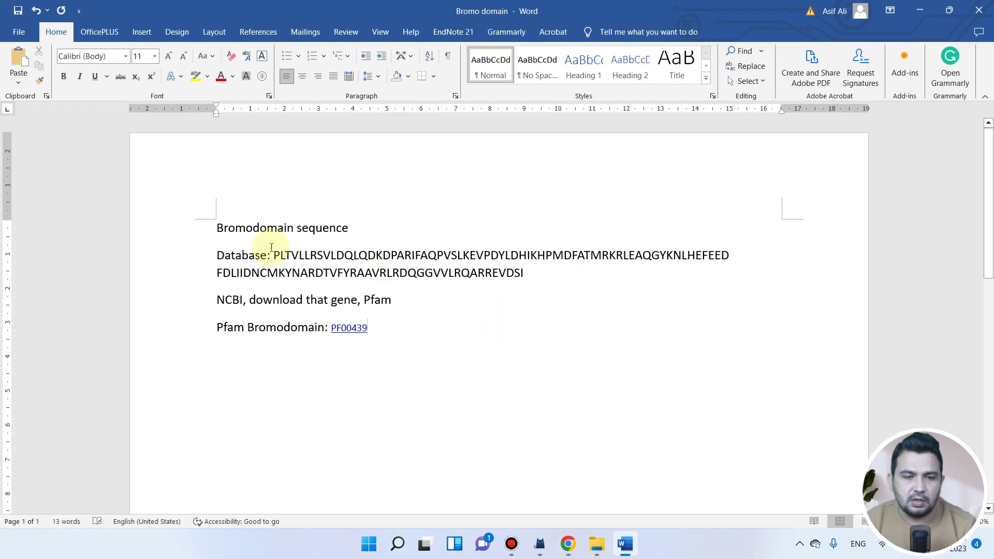
drag(528, 274, 280, 257)
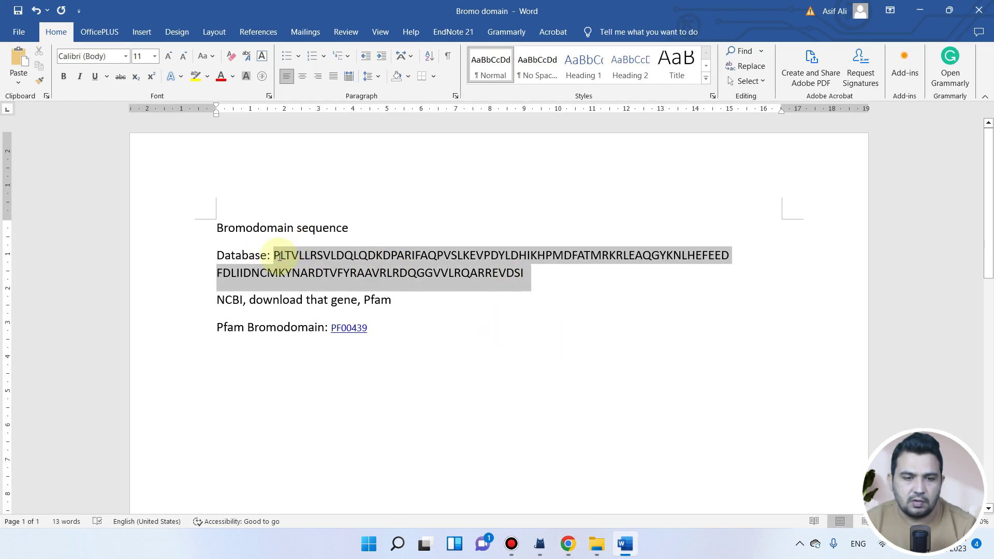
click(418, 346)
text(PLTVLLRSVLDQLQDKDPARIFAQPVSLKEVPDYLDHIKHPMDFATMRKRLEAQGYKNLHEFEED FDLIIDNCMKYNARDTVFYRAAVRLRDQGGVVLRQARREVDSI)
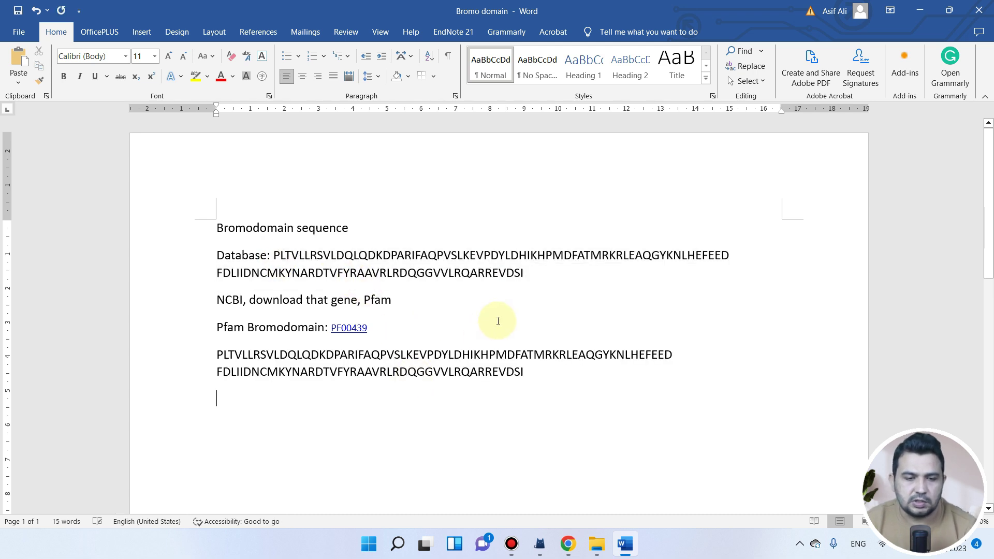
Count the characters of the whole duplicated sequence below the Pfam accession with Word Count.
drag(533, 378, 203, 357)
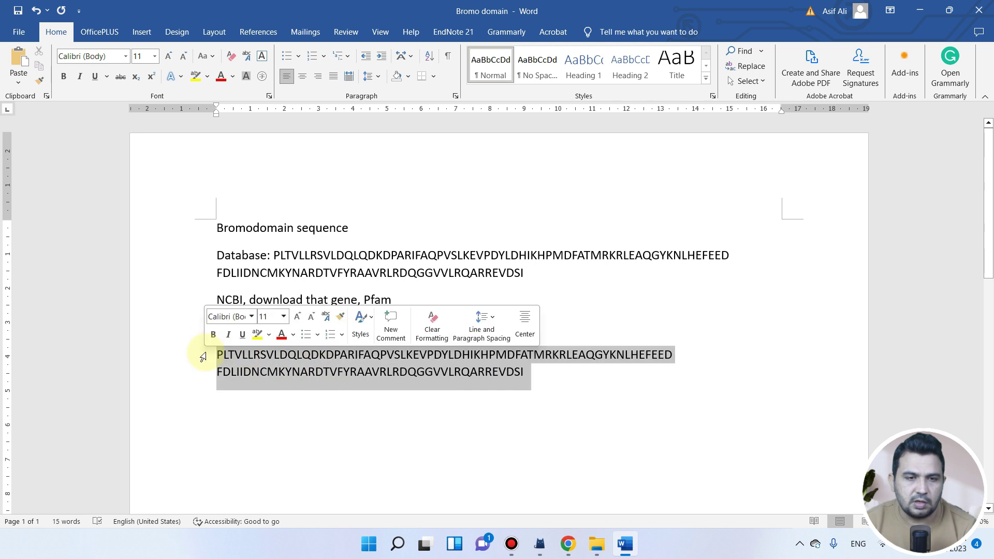
click(346, 32)
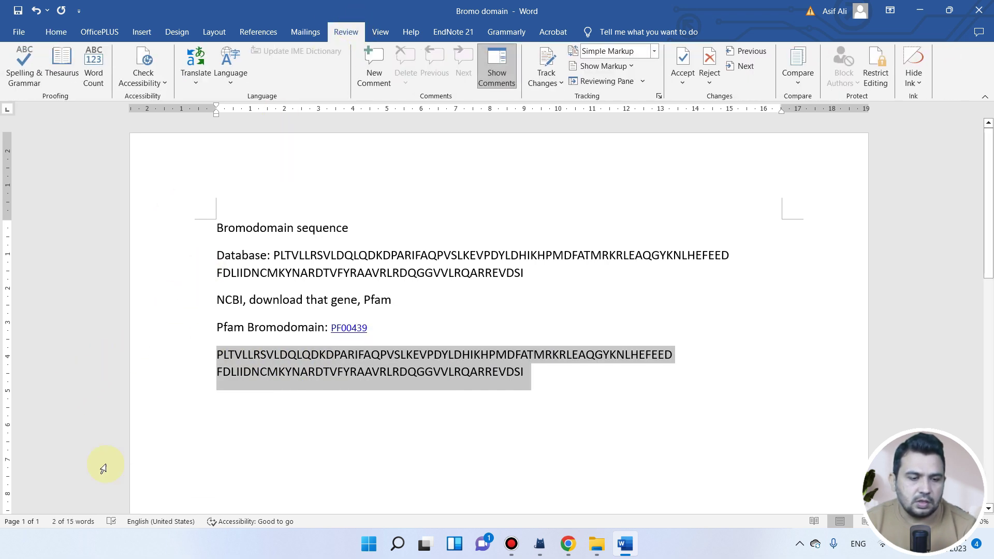
click(93, 69)
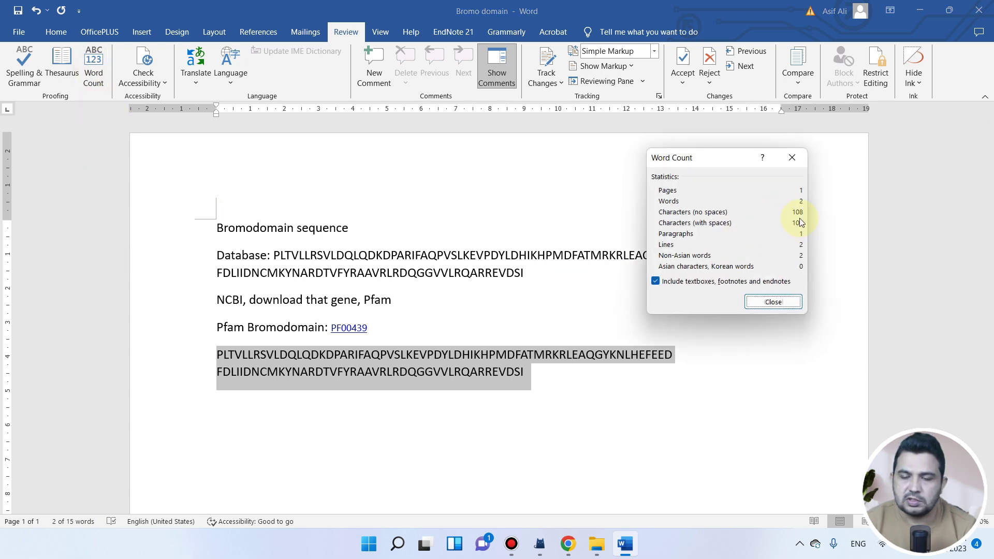
click(795, 162)
Count the characters in the opening stretch of the duplicated sequence, from PLTVL to SLKEV.
click(455, 363)
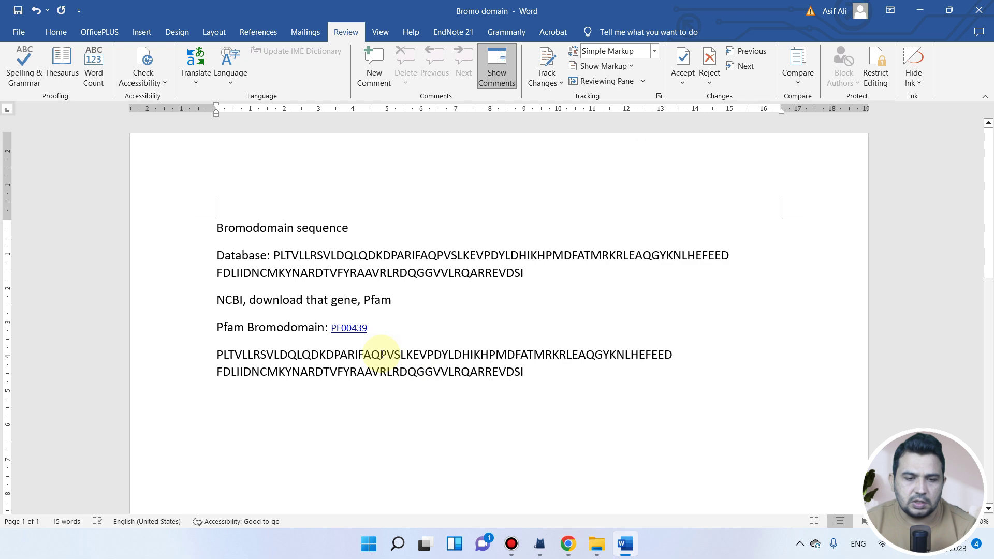
drag(217, 354, 426, 356)
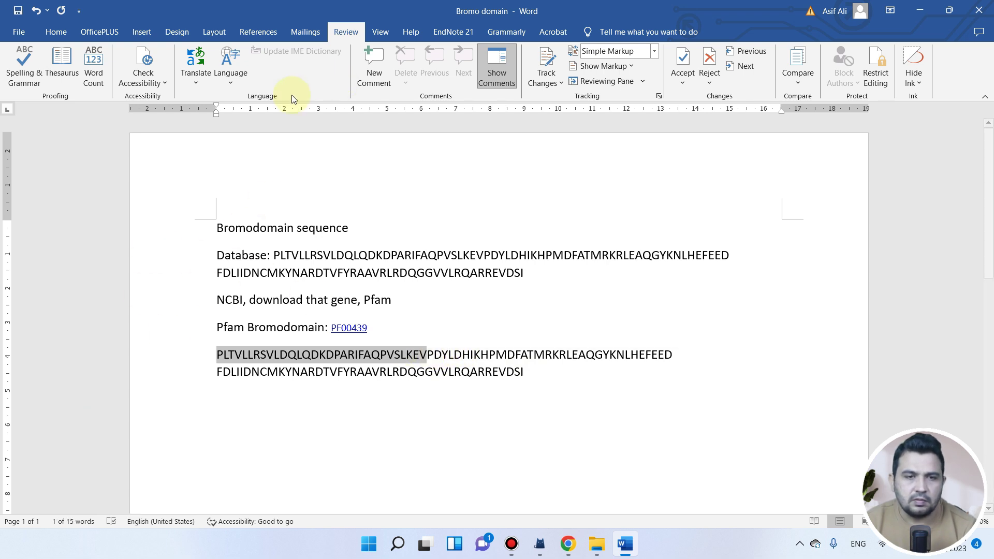
click(95, 72)
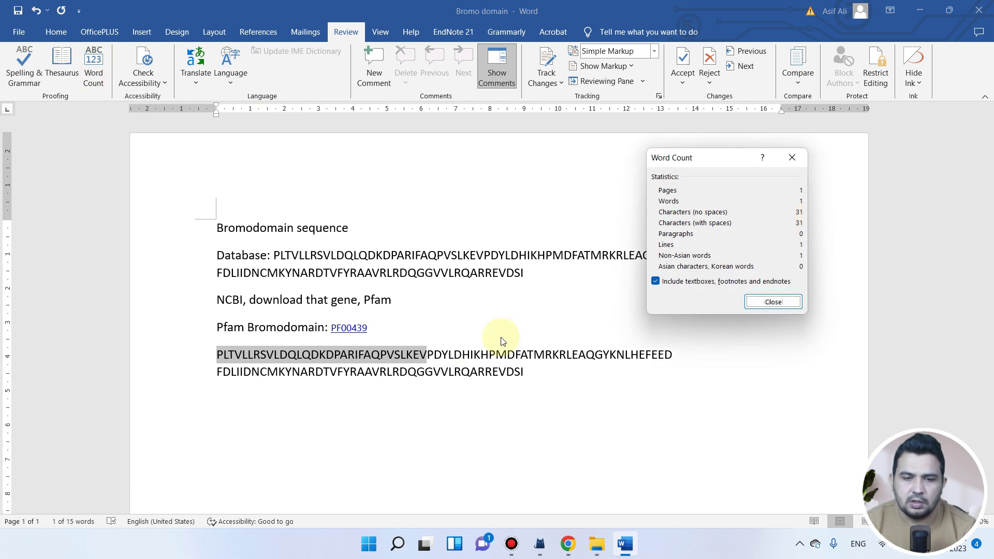
click(446, 360)
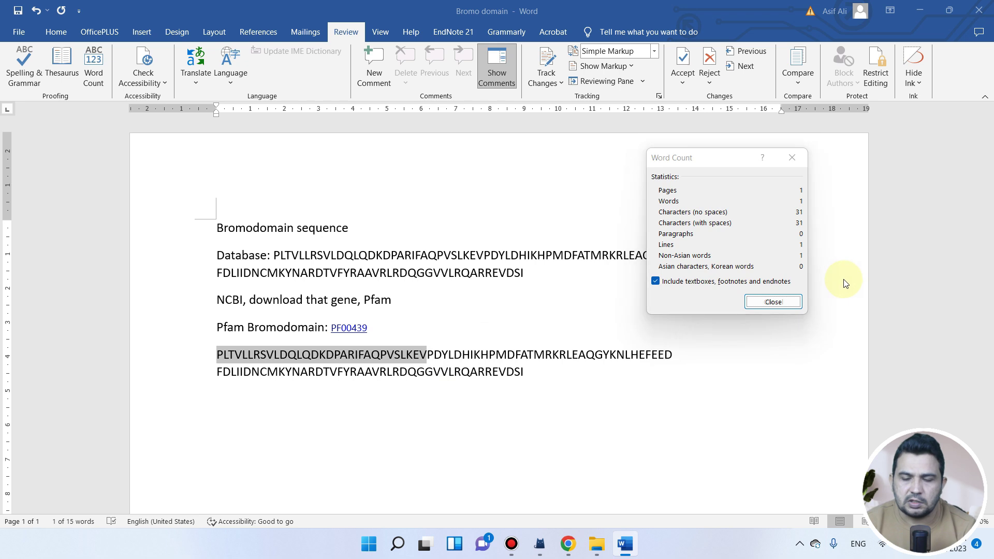
click(793, 158)
Highlight the opening stretch of the duplicated sequence in yellow, from PLTVL to EVPDY.
drag(448, 355, 215, 358)
click(51, 33)
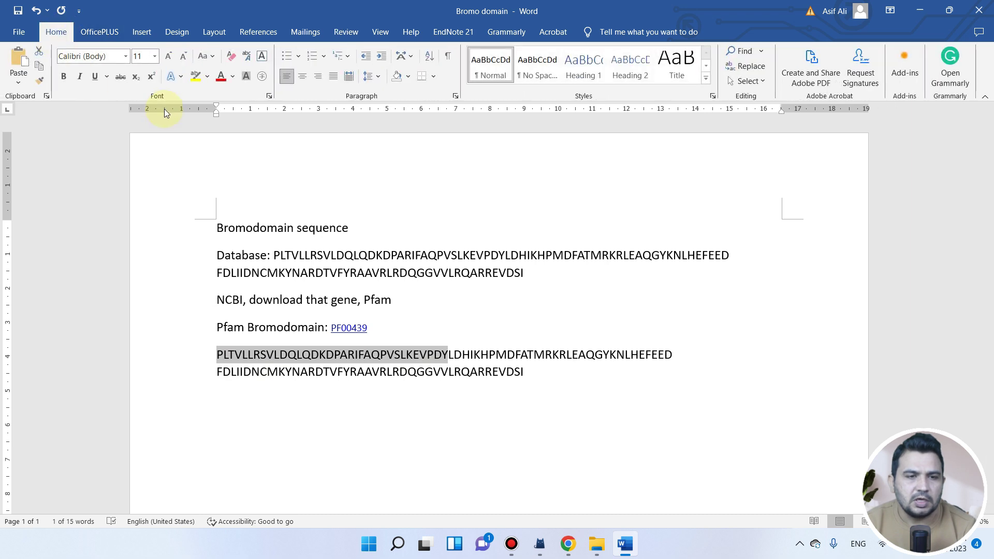
click(196, 76)
click(550, 378)
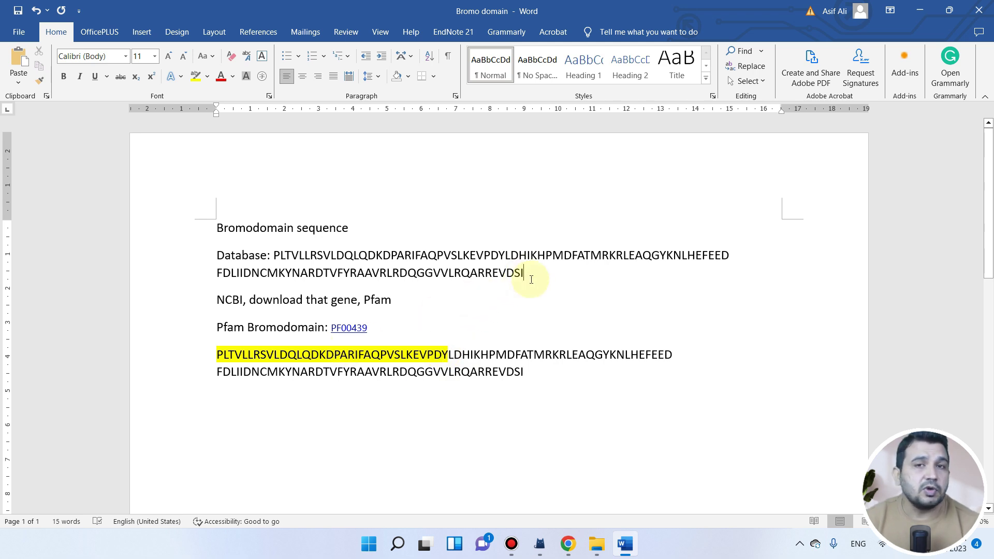
Copy the full bromodomain sequence that follows "Database:" in the Word document.
drag(533, 278, 313, 262)
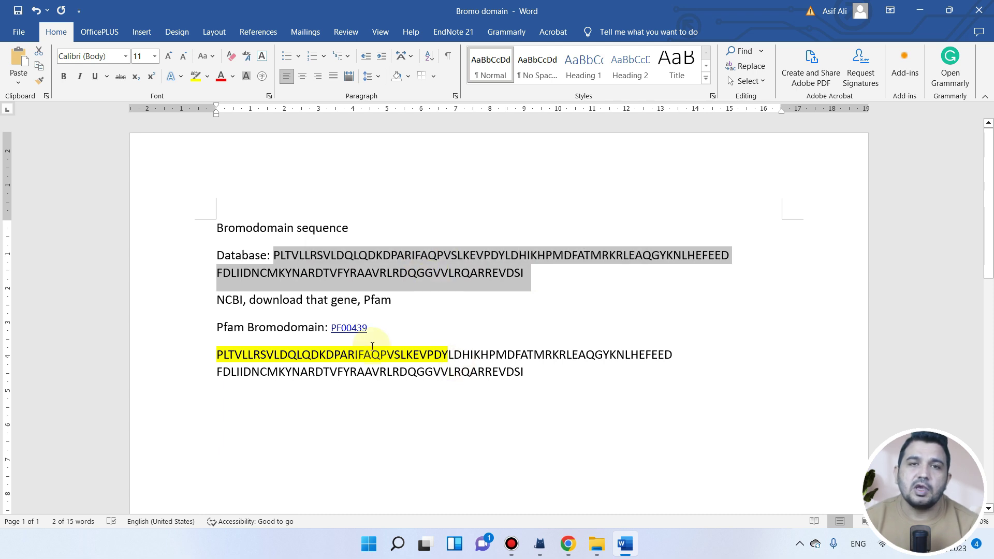
drag(448, 356, 198, 360)
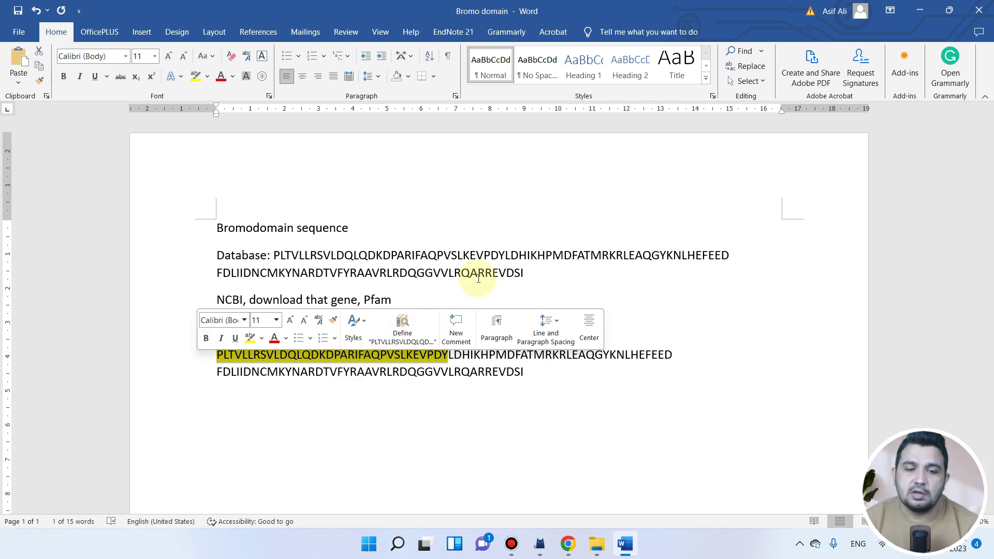
click(525, 272)
drag(526, 271, 294, 257)
right_click(293, 260)
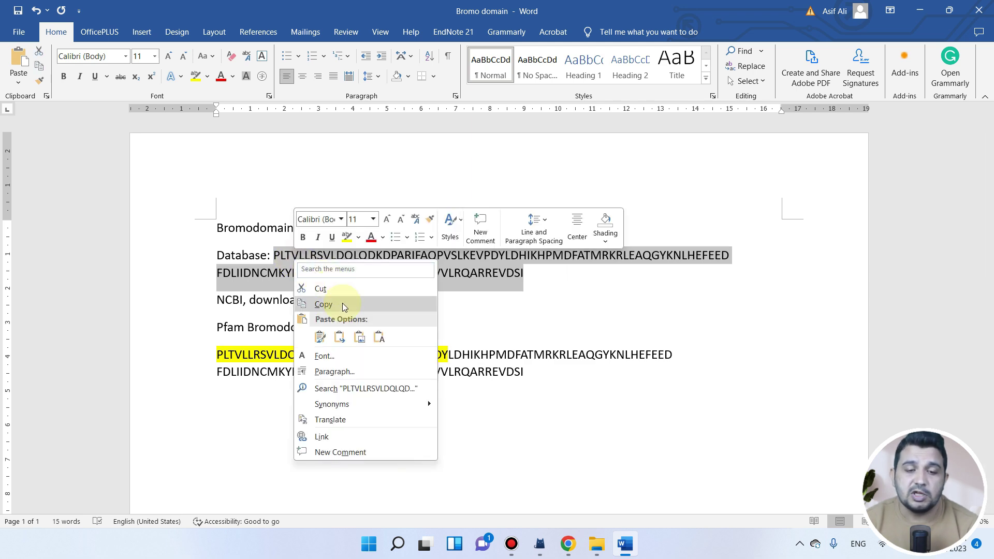
click(343, 304)
Switch to Chrome and review the domain sequence on the SCOP page and the bromodomain matches in InterPro.
key(alt+Tab)
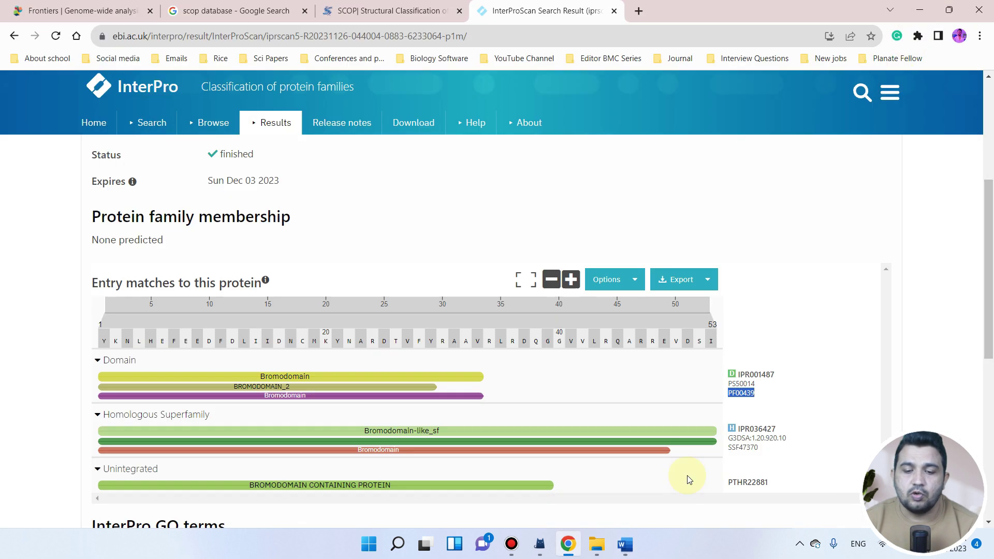
click(292, 7)
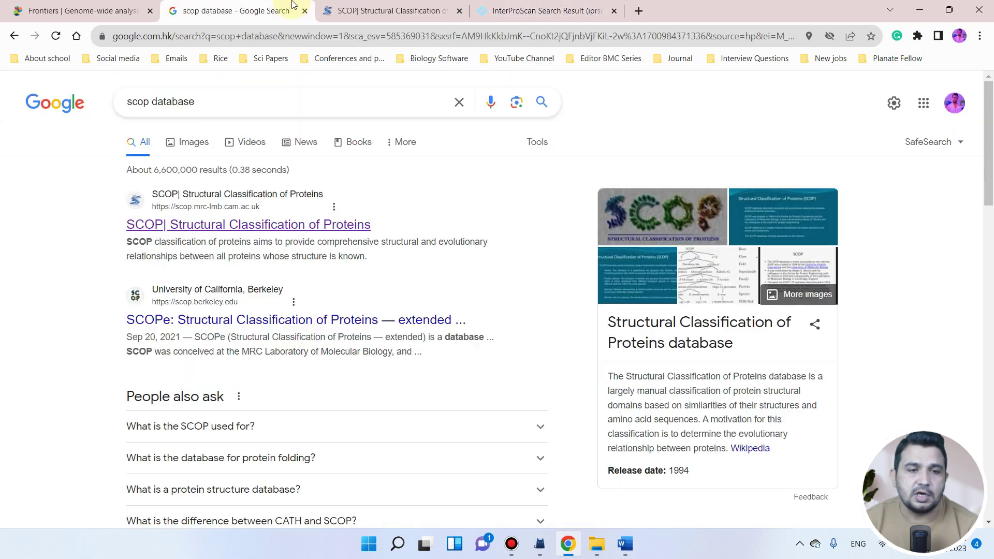
click(419, 9)
scroll(432, 400, down, 1)
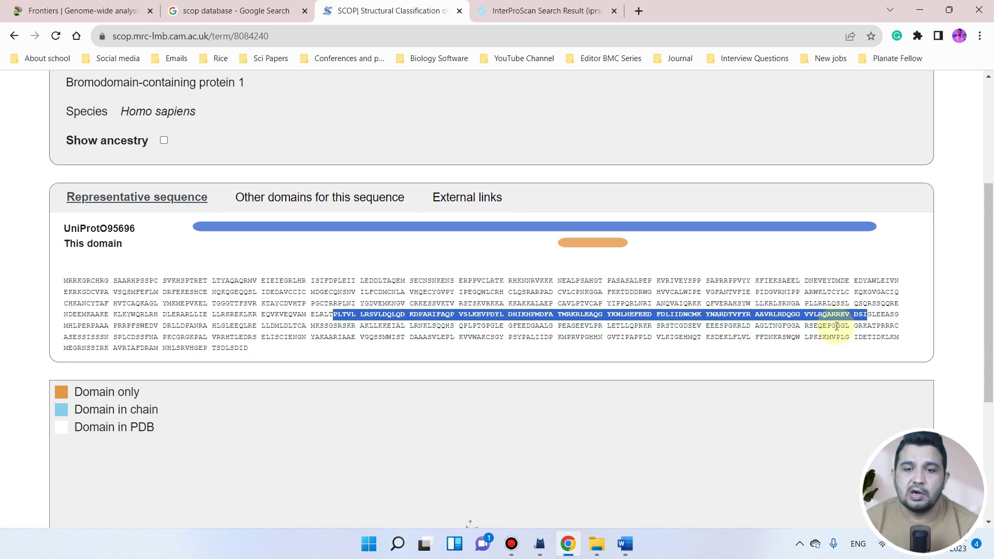
click(564, 7)
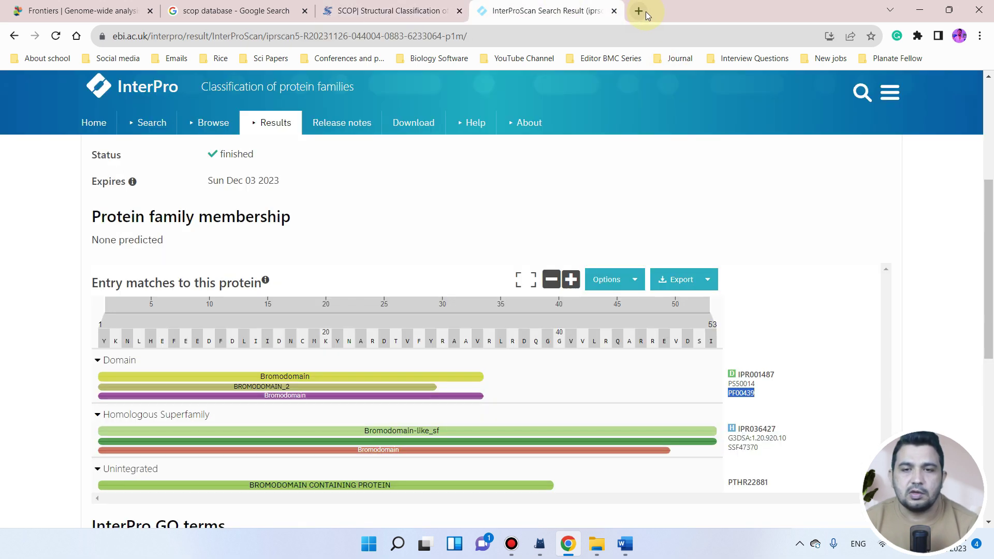
Check the genome databases cited in the Frontiers article's methods, and search Google in a new tab for "arabidopsis database".
click(645, 11)
click(92, 9)
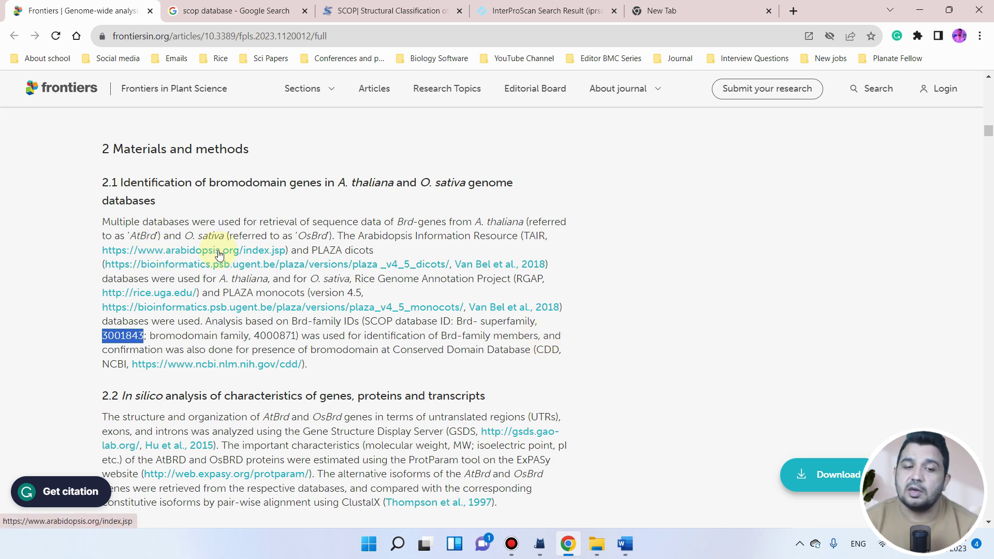
click(688, 10)
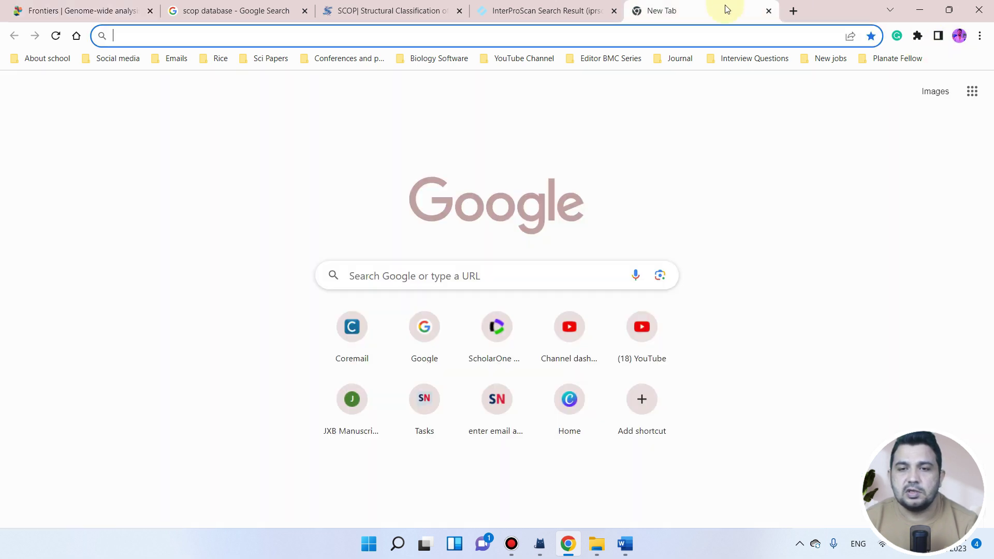
text(google.com.hk)
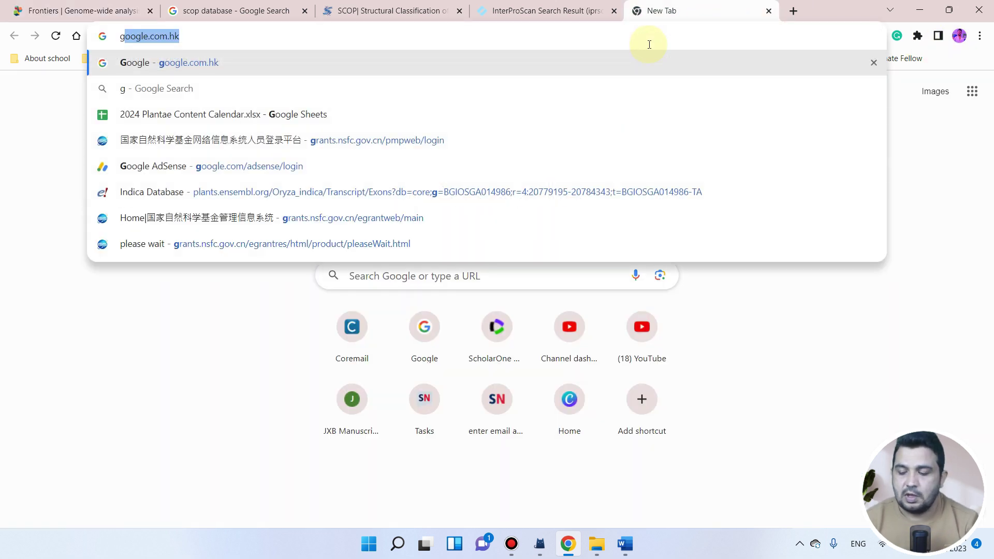
key(Return)
text(ara)
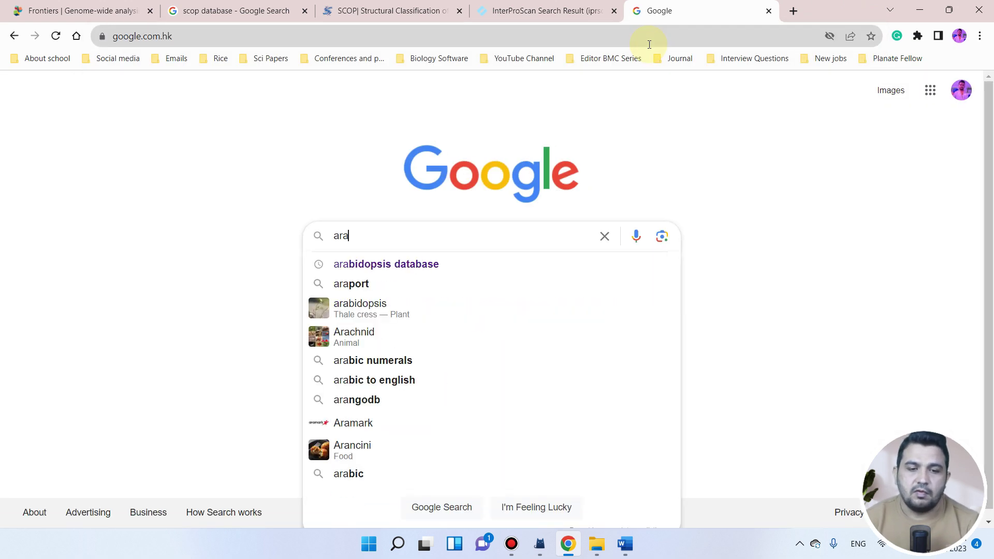
click(437, 266)
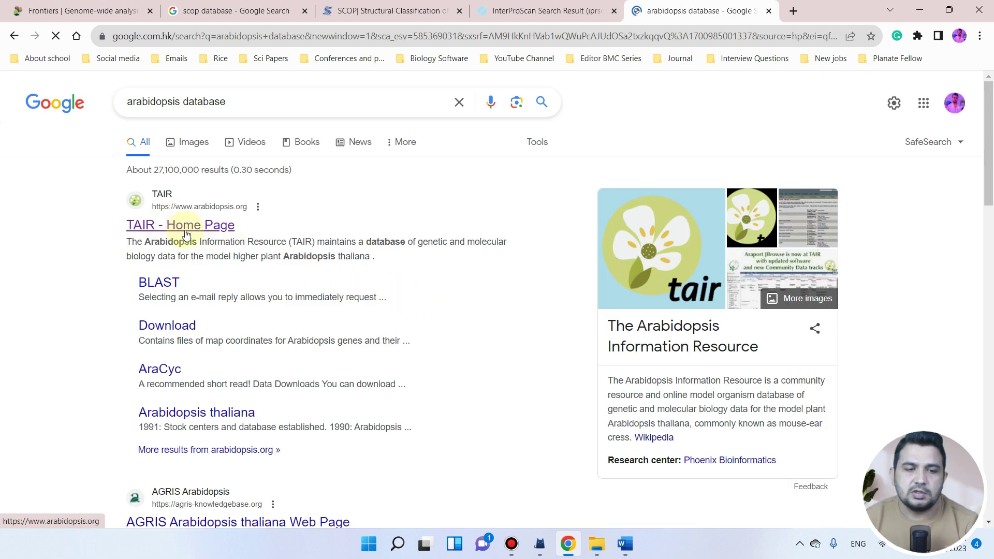
Open the TAIR home page from the search results, close the results page, and open TAIR's BLAST tool.
click(191, 224)
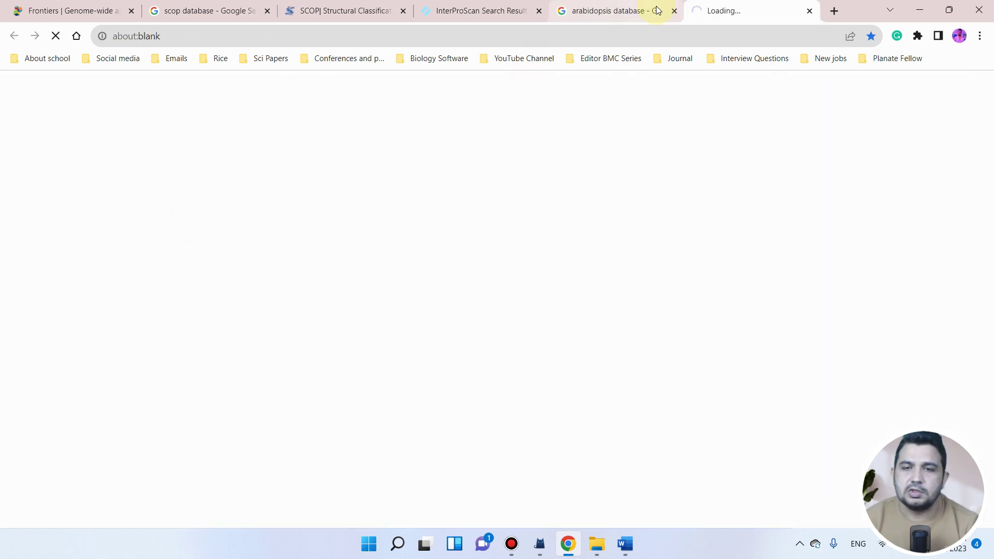
click(674, 11)
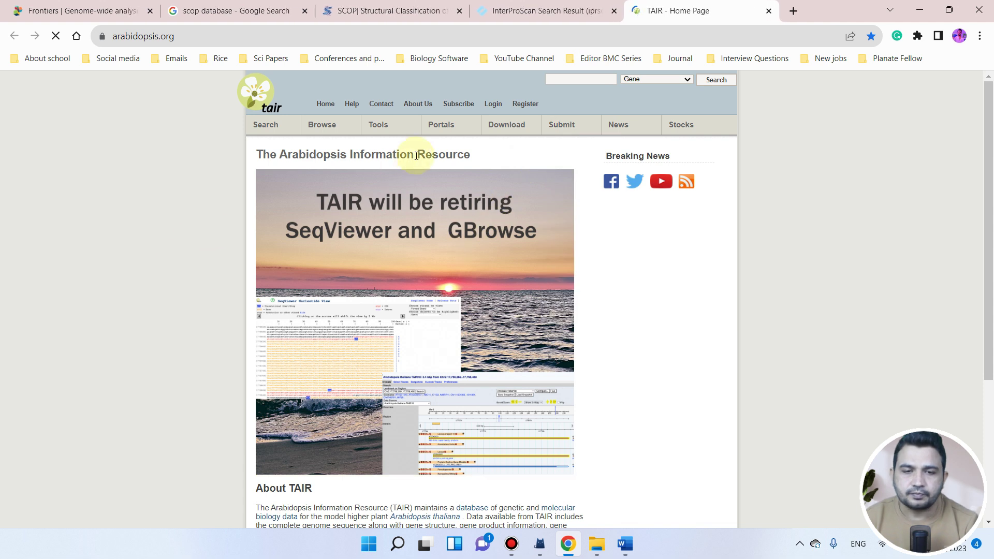
mouse_move(383, 126)
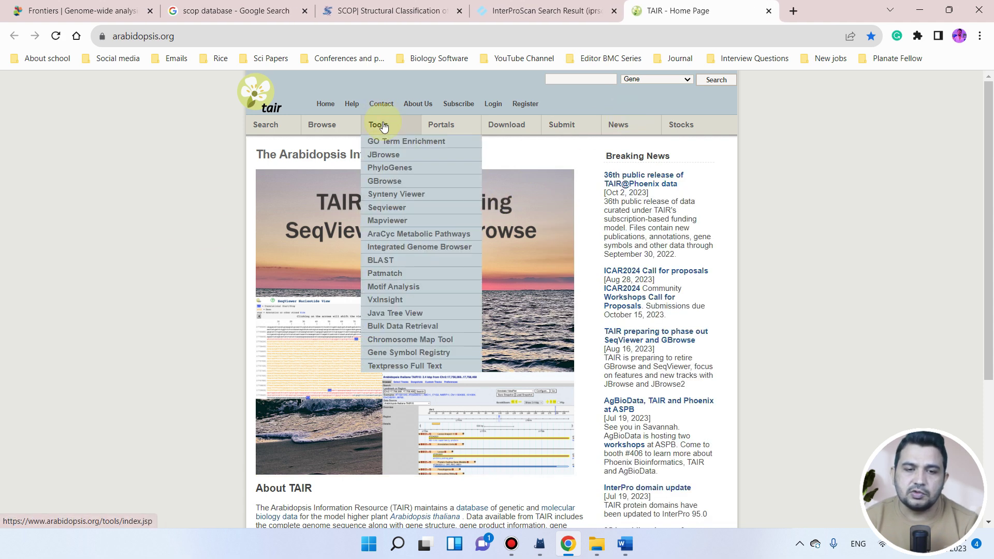
click(403, 261)
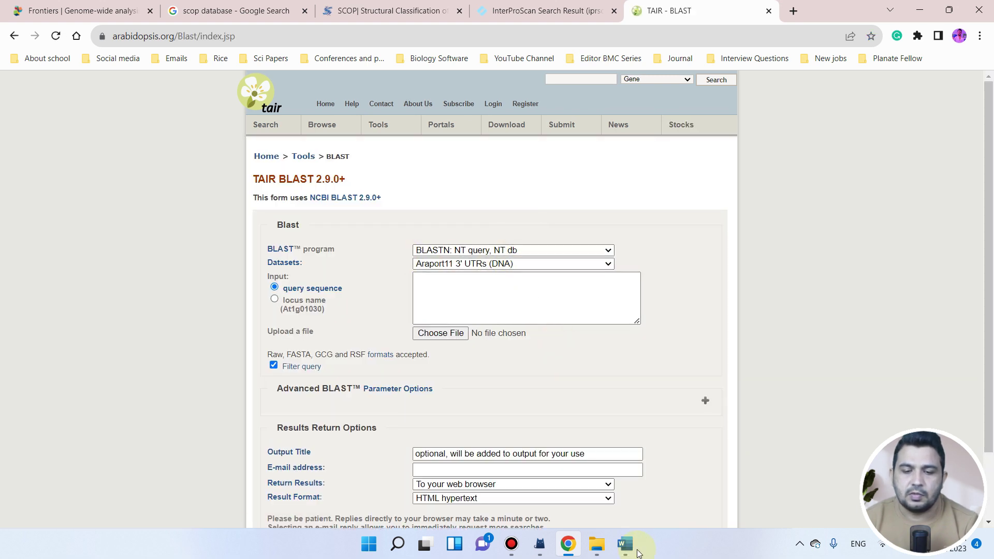
Set the BLAST program to "BLASTP: AA query, AA db" and the dataset to "Araport11 protein sequences (Protein)".
click(553, 253)
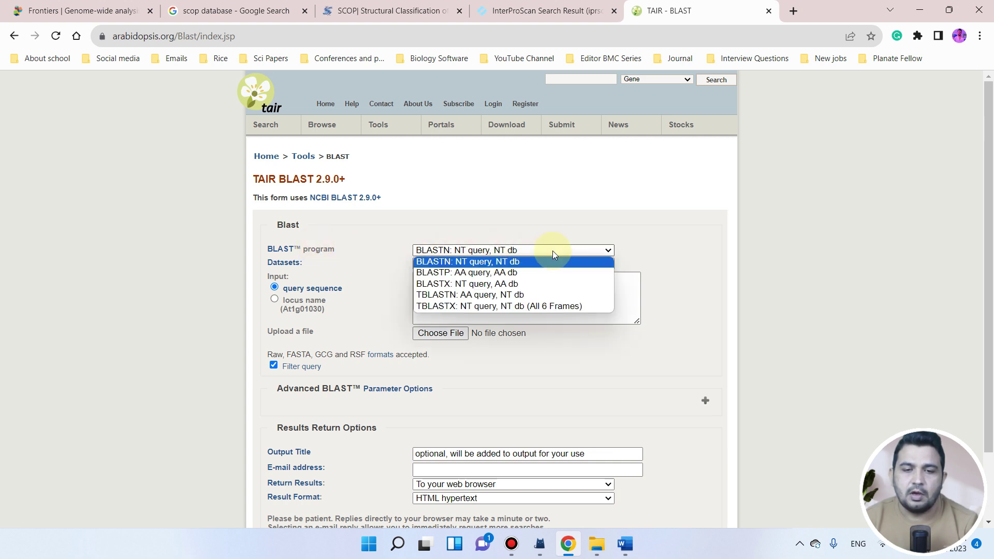
click(458, 274)
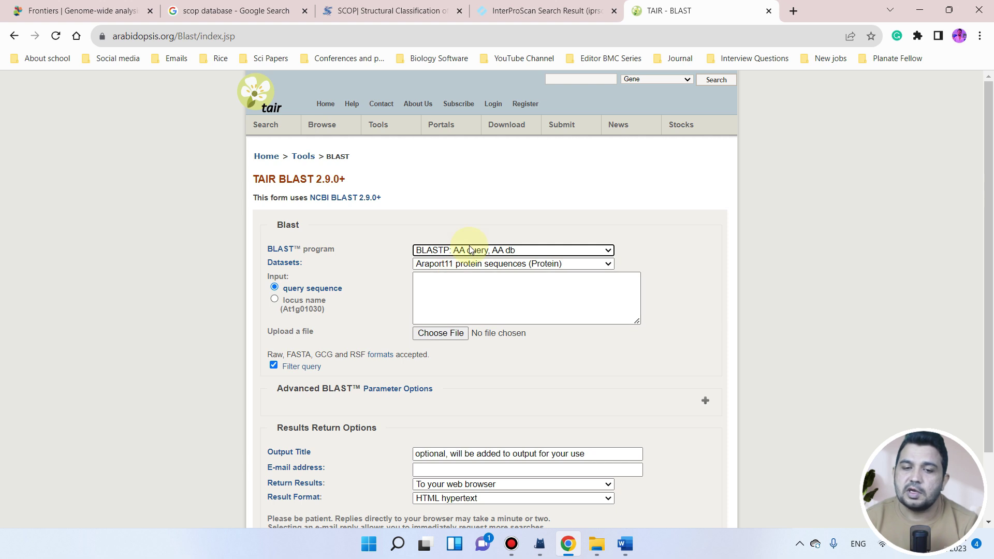
click(609, 265)
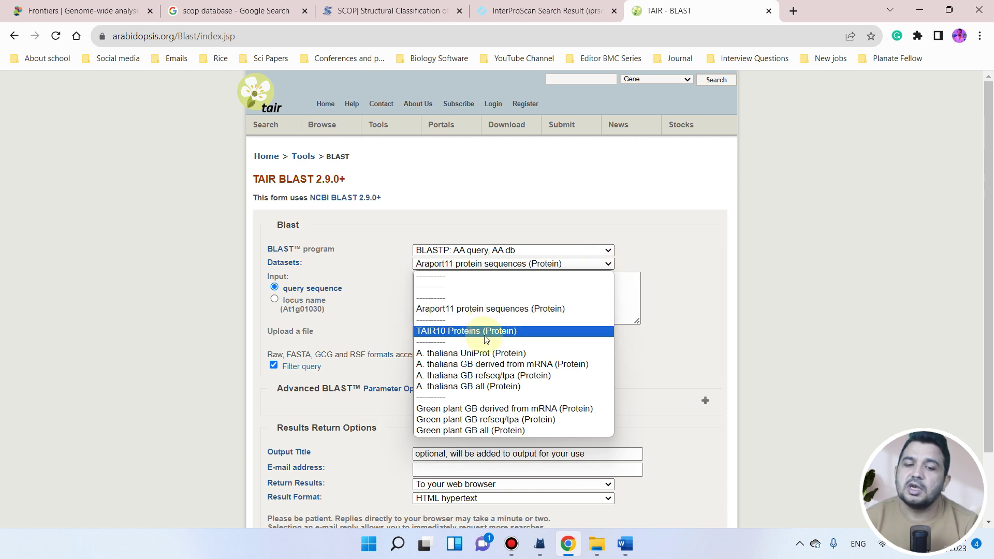
click(473, 311)
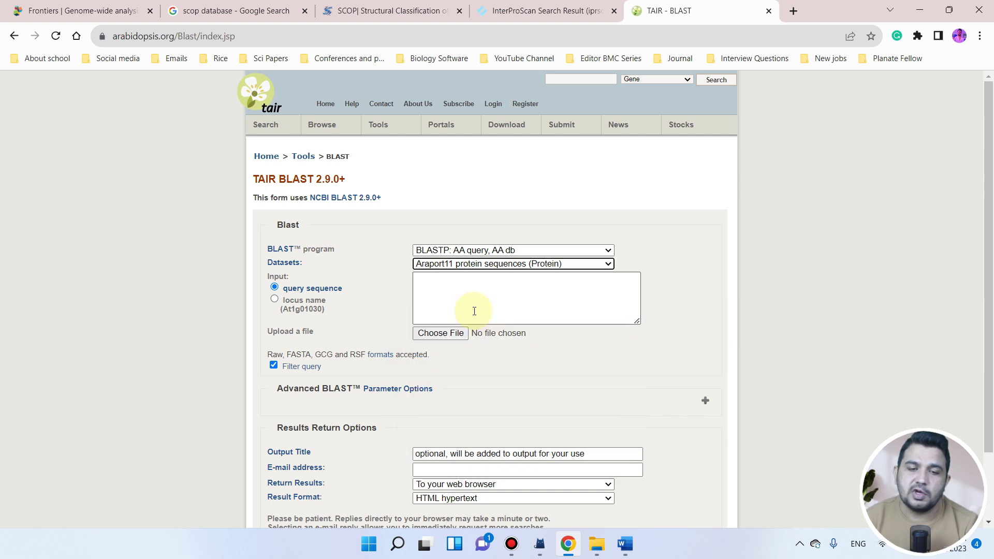
Copy the Database sequence from Word into the TAIR BLAST query sequence, and remove the line break between EFEED and FDLII.
click(625, 544)
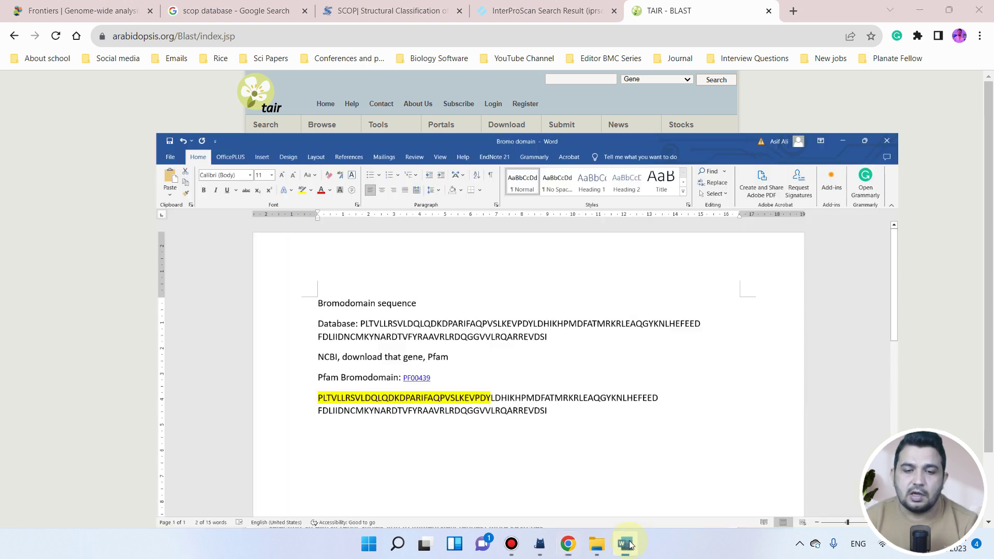
drag(524, 275, 276, 255)
right_click(300, 254)
click(316, 280)
click(916, 10)
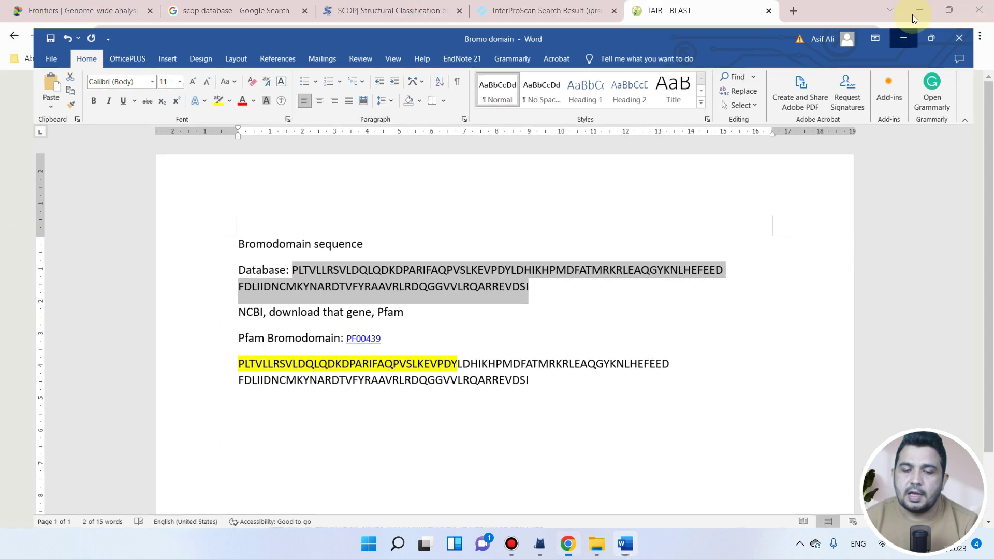
click(528, 285)
key(ctrl+v)
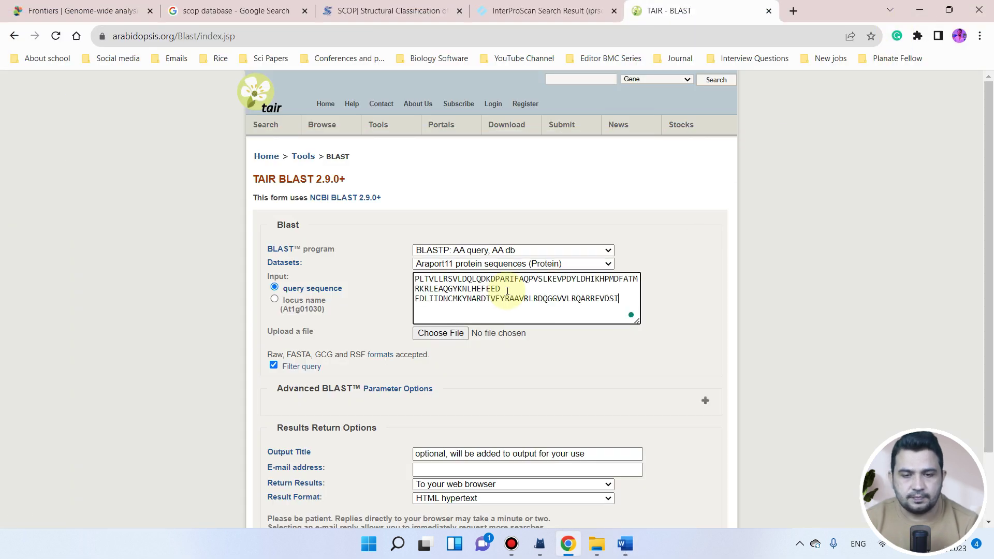
click(418, 299)
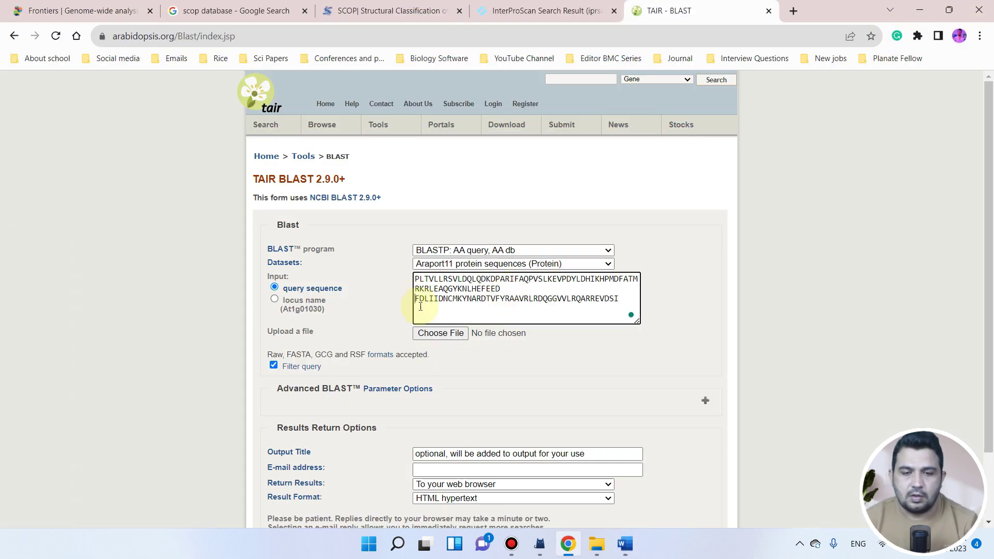
key(BackSpace)
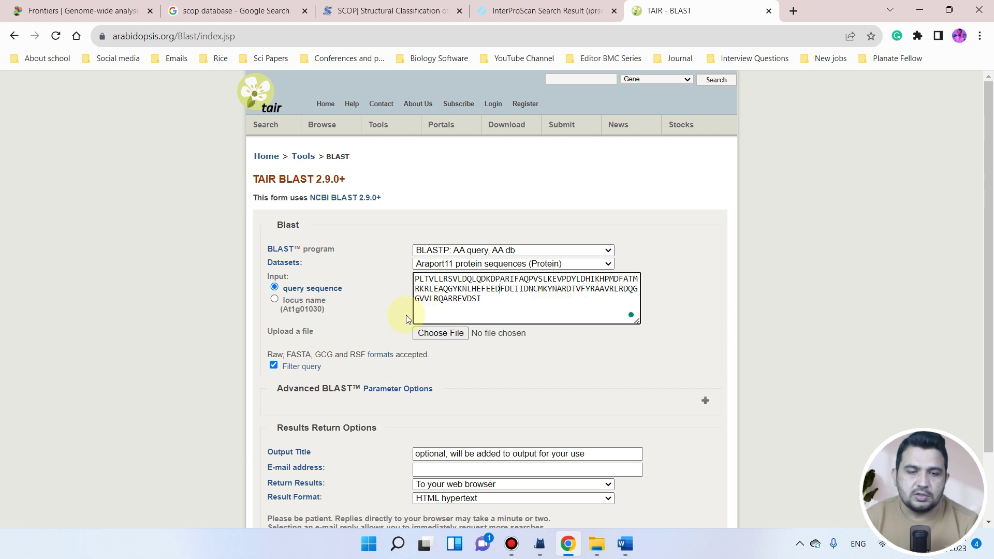
Run the TAIR BLAST search with the remaining options left at their defaults.
scroll(399, 312, down, 1)
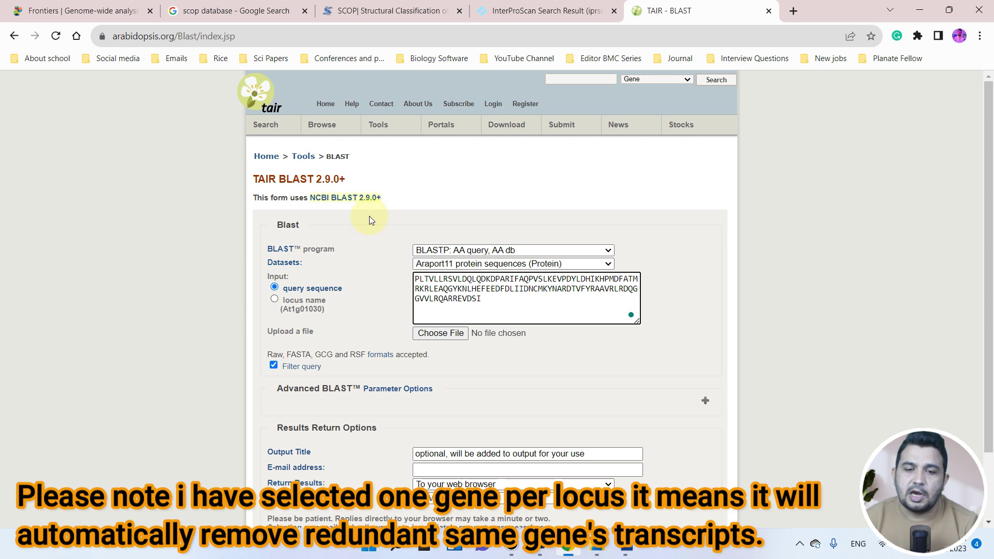
scroll(514, 295, down, 1)
scroll(515, 298, down, 1)
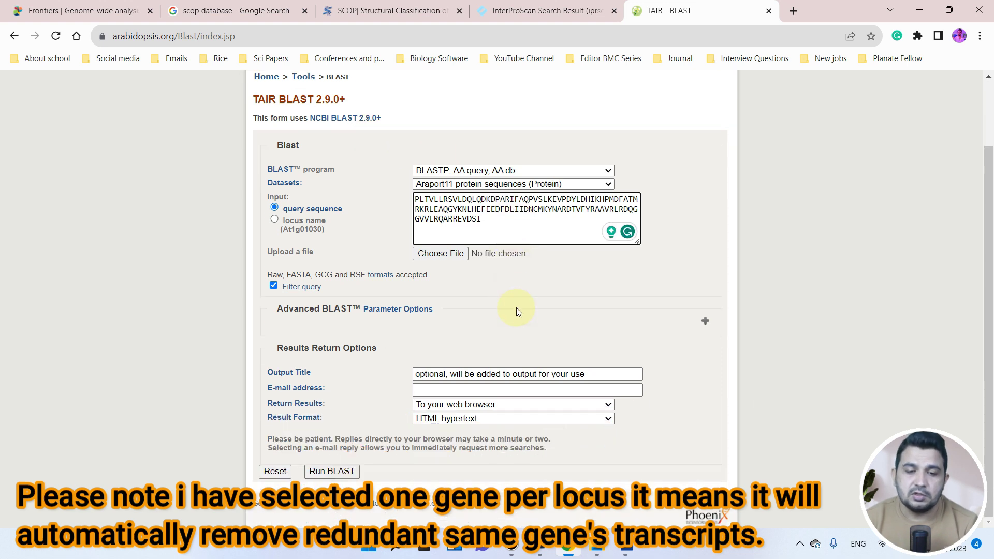
click(330, 471)
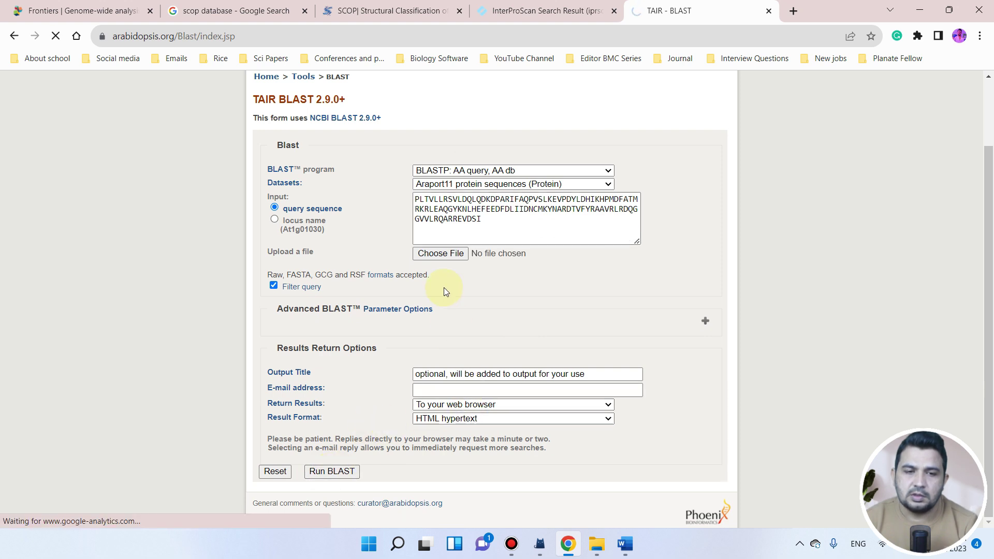
scroll(443, 289, up, 2)
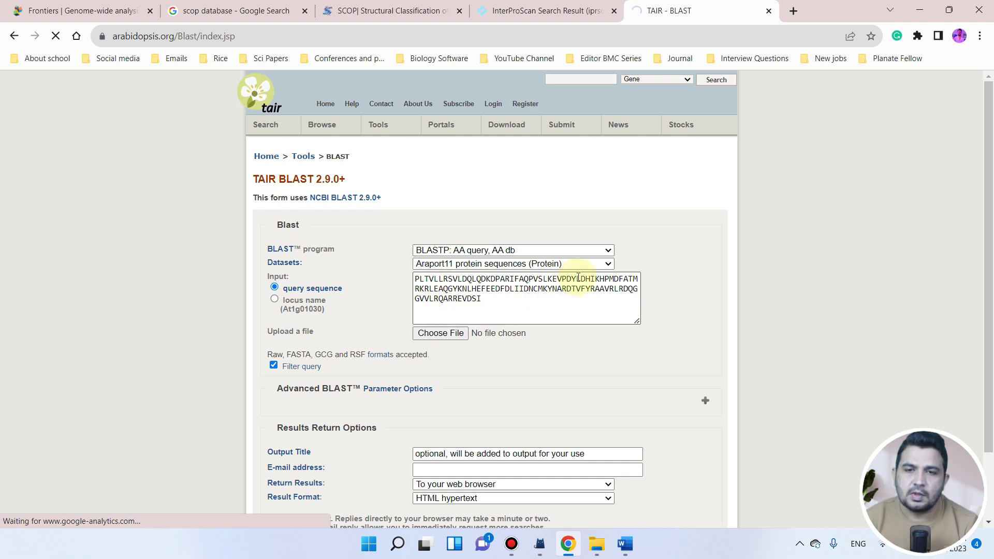
scroll(578, 278, down, 2)
scroll(579, 282, up, 2)
scroll(579, 284, down, 2)
scroll(578, 283, up, 2)
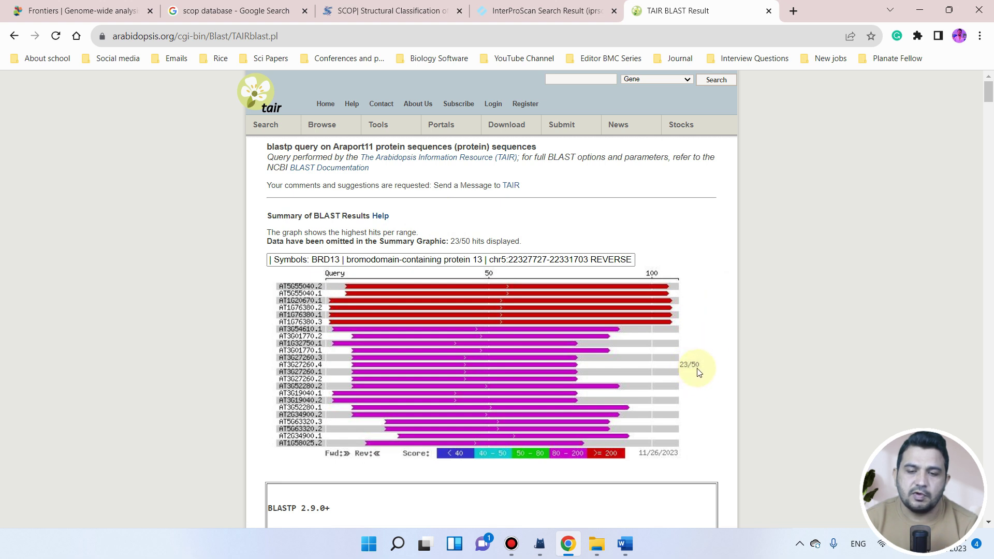
Examine the list of significant alignments in the BLAST results, including gene IDs, bit scores and E values.
scroll(699, 372, down, 10)
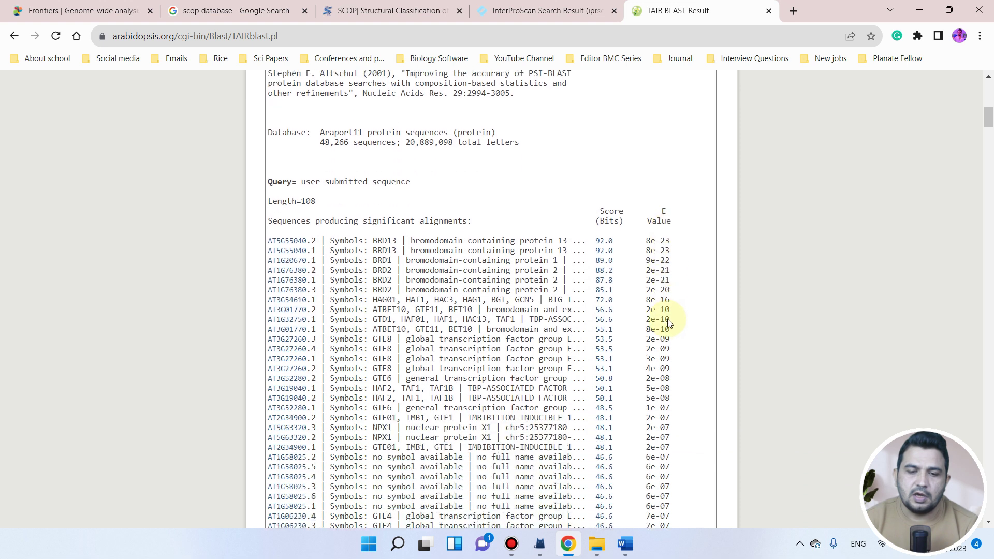
scroll(653, 313, down, 3)
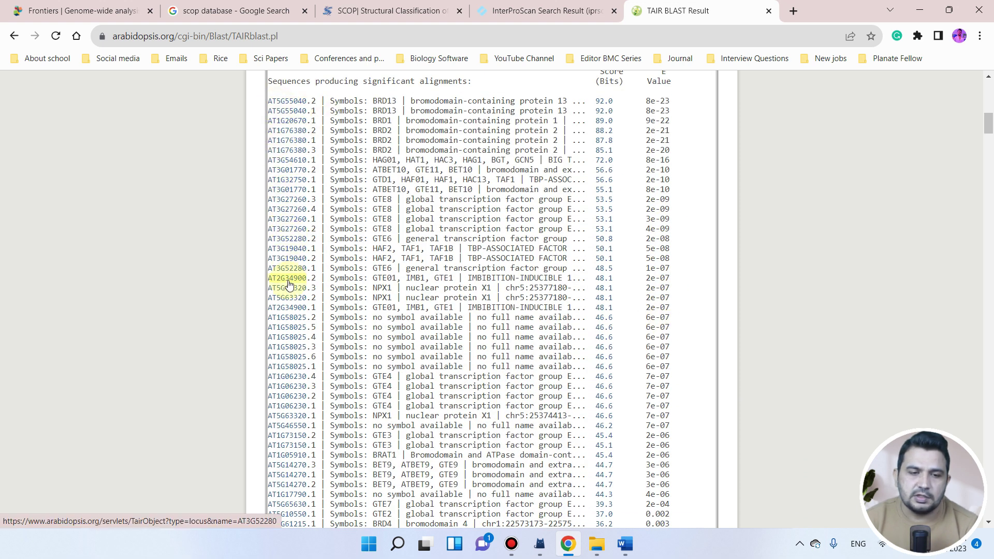
scroll(290, 311, down, 4)
scroll(306, 360, down, 6)
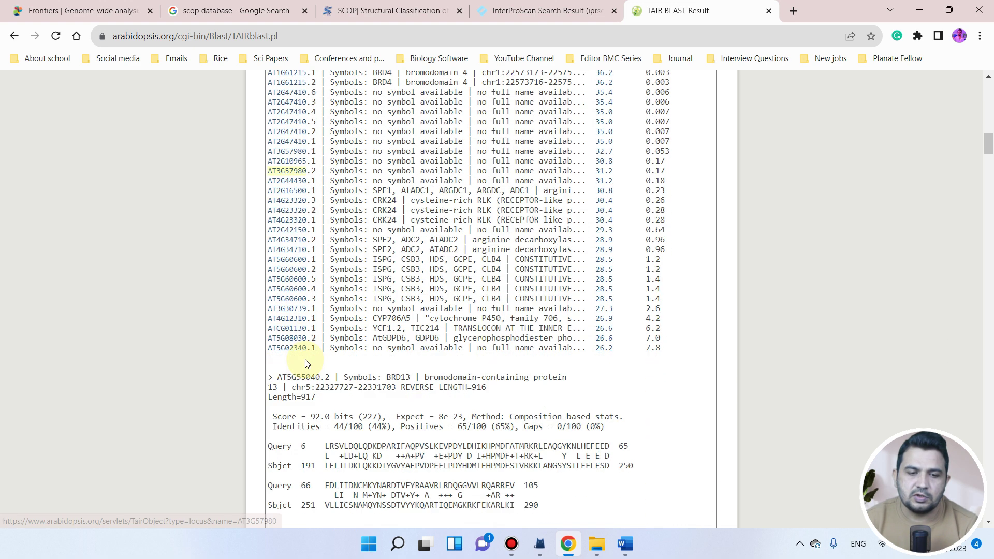
Look through the pairwise alignments beneath the BLAST hit list, comparing each match's score, identities and gaps.
scroll(278, 333, up, 3)
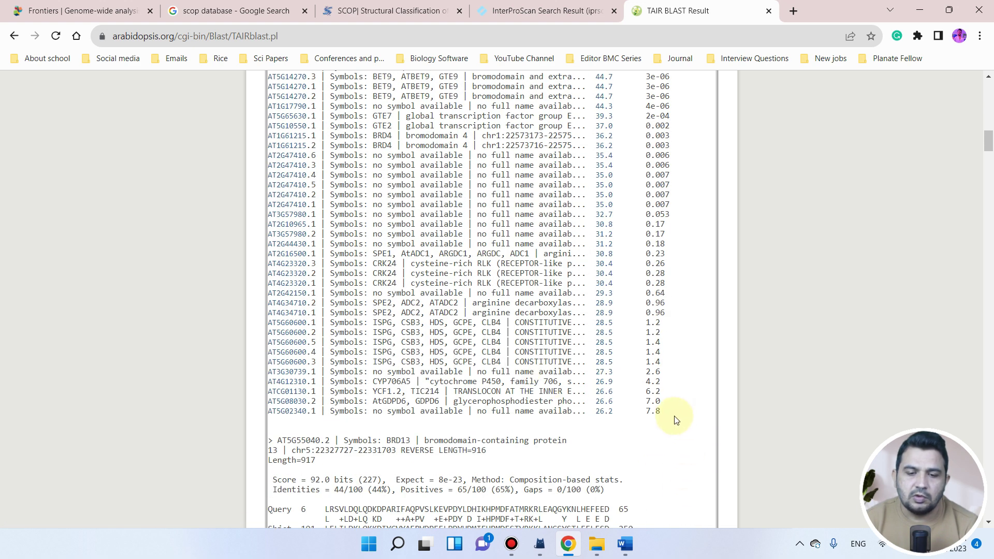
scroll(539, 429, down, 15)
scroll(544, 429, down, 20)
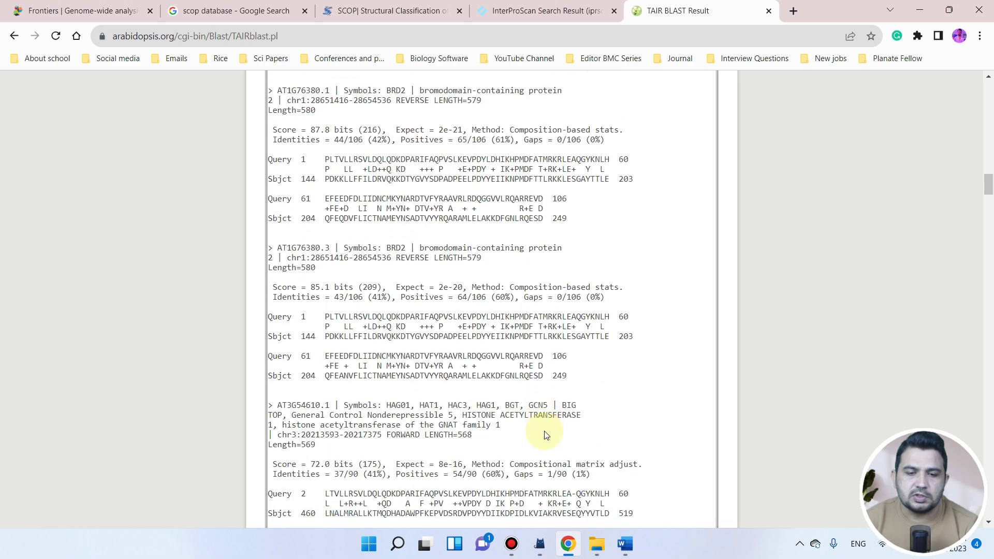
scroll(458, 434, down, 20)
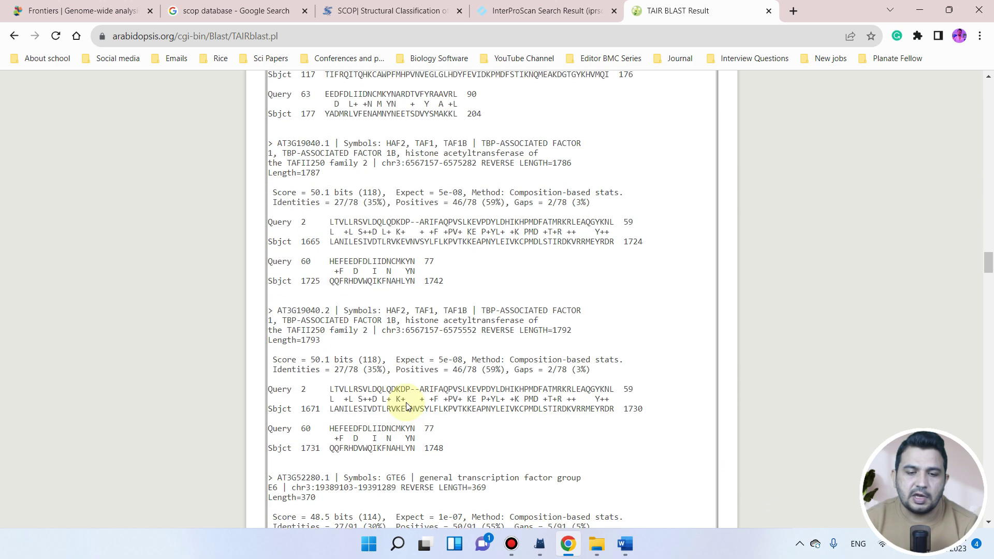
scroll(418, 416, down, 20)
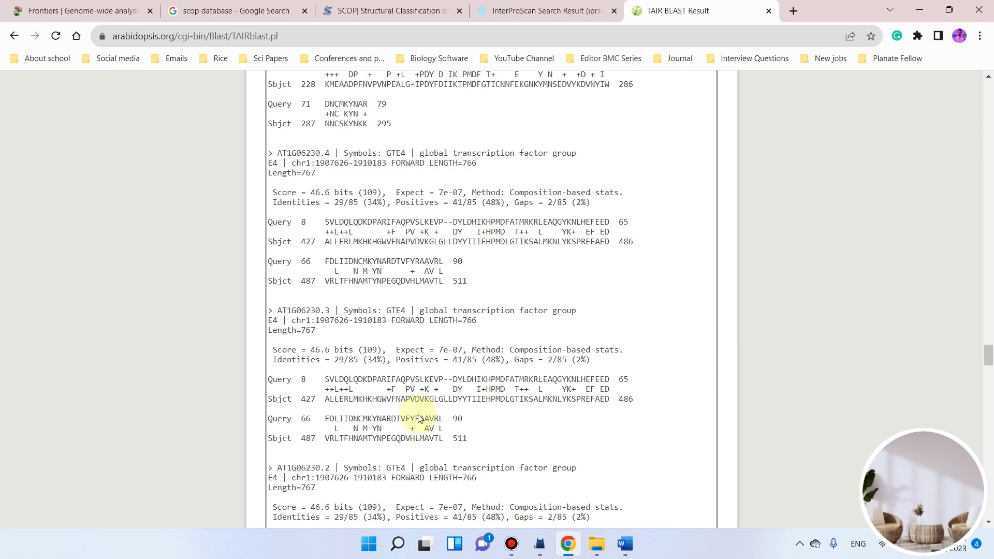
scroll(421, 415, down, 20)
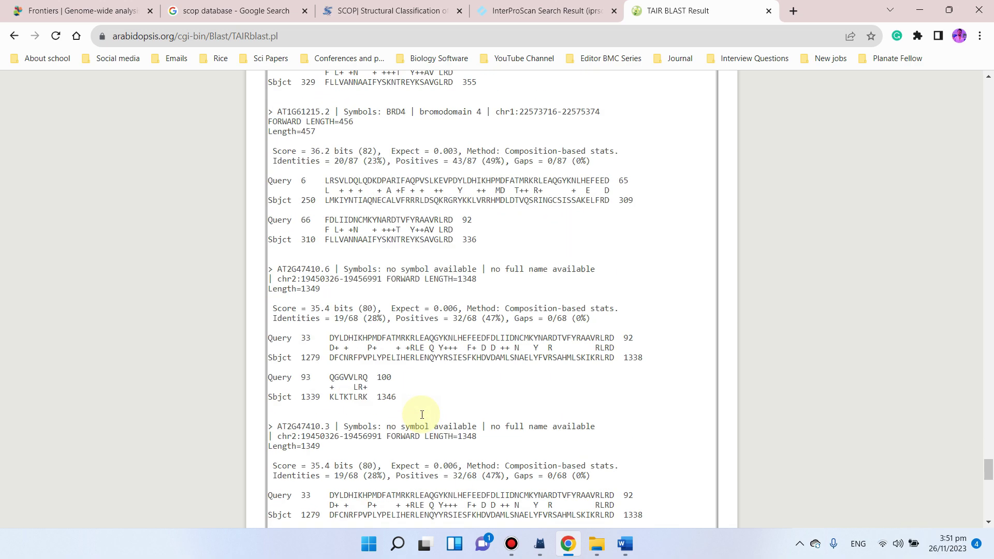
scroll(539, 340, up, 20)
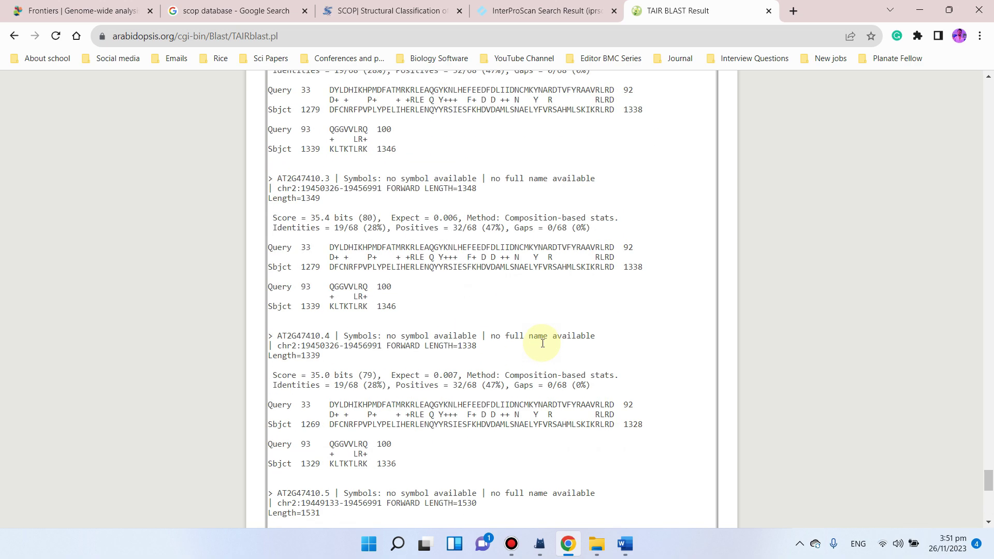
scroll(542, 348, up, 15)
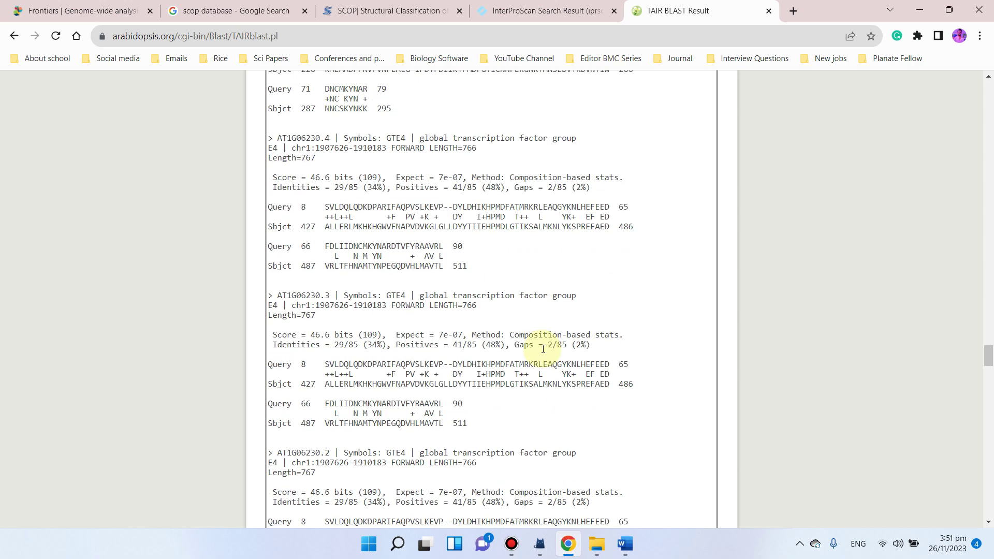
scroll(543, 352, up, 15)
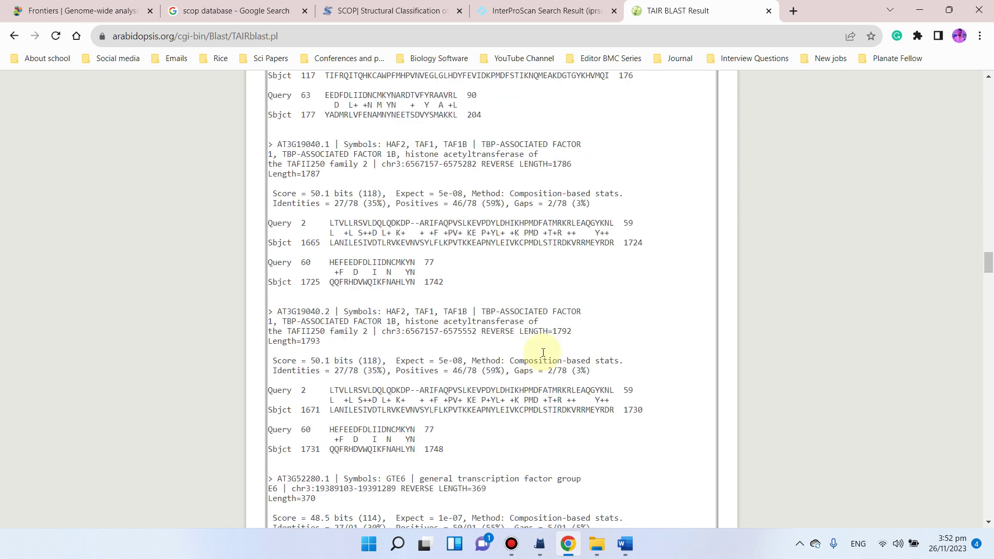
scroll(601, 336, up, 18)
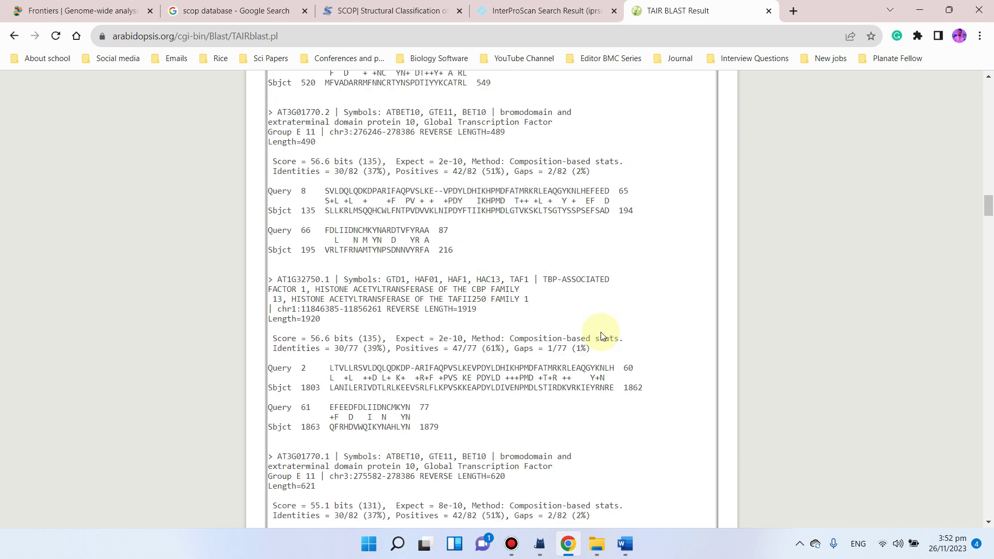
scroll(597, 332, down, 3)
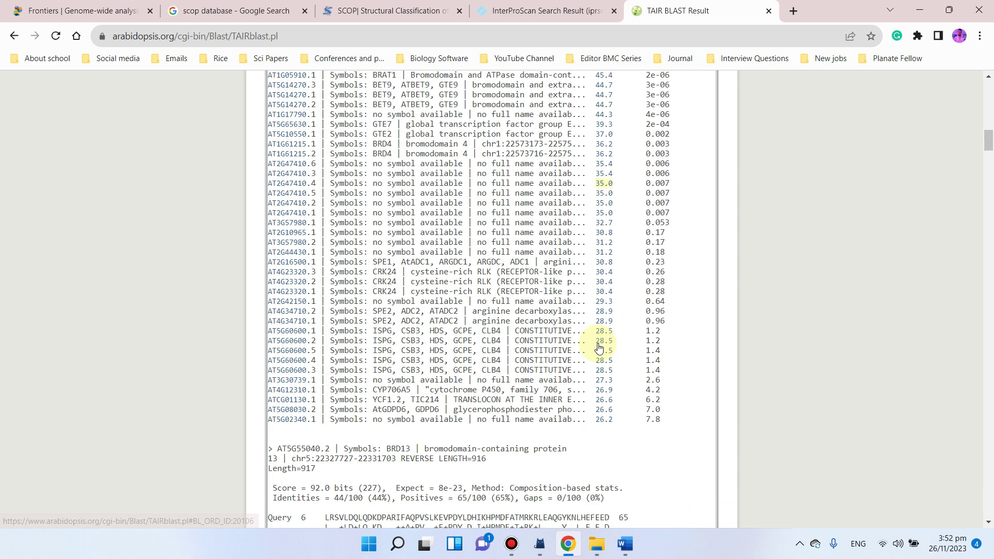
drag(673, 392, 322, 98)
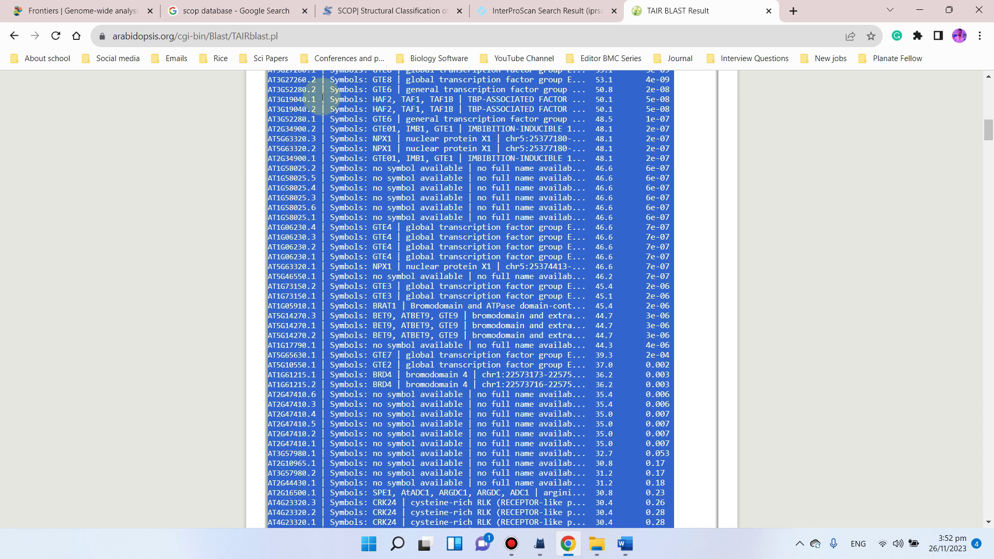
click(290, 129)
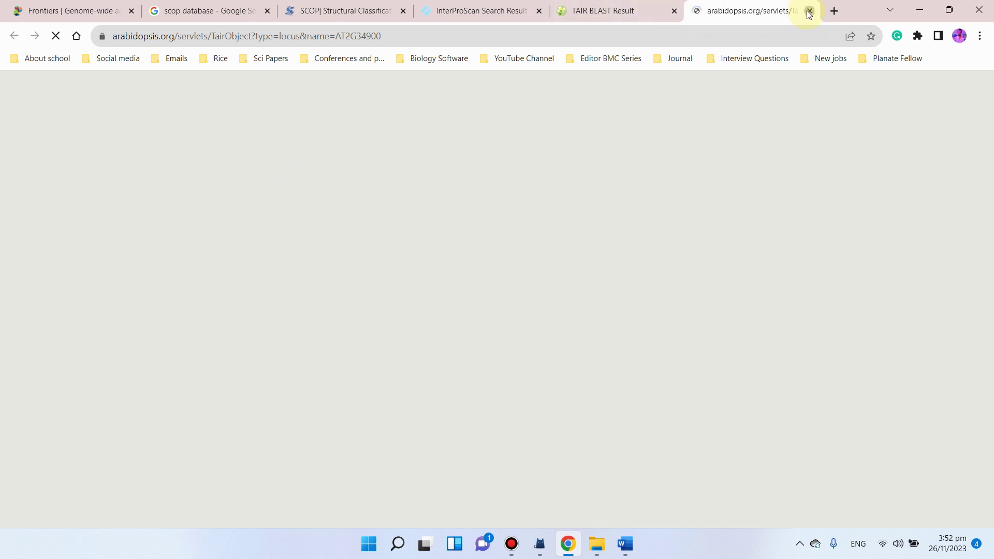
click(809, 11)
click(168, 191)
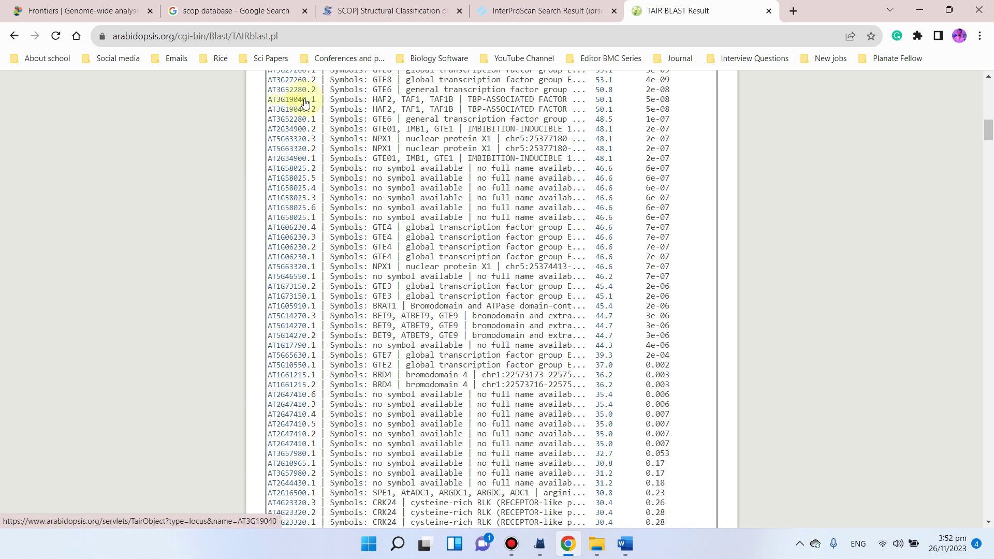
Examine the BLAST hit list for genes with several transcript variants, such as AT5G55040 and AT1G58025.
scroll(320, 142, up, 4)
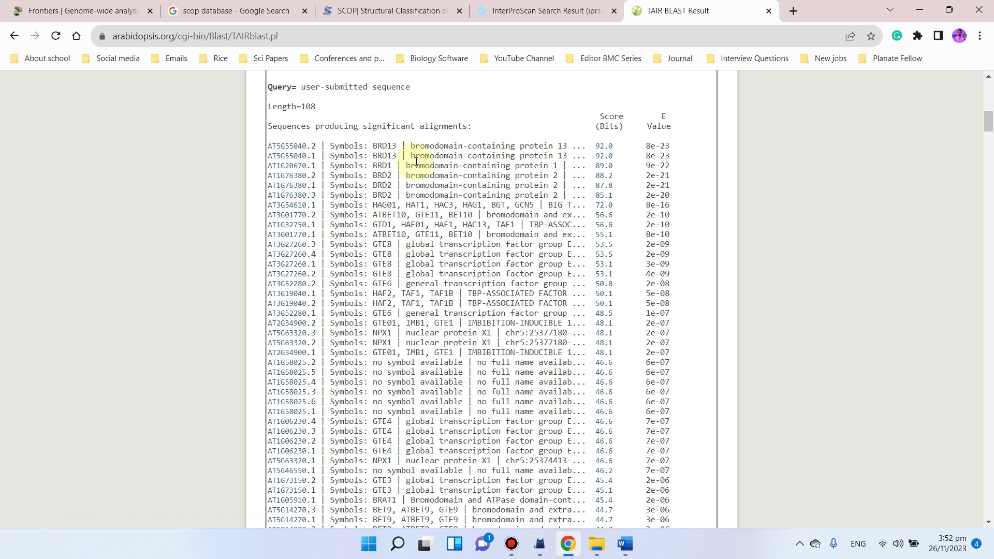
scroll(415, 160, up, 4)
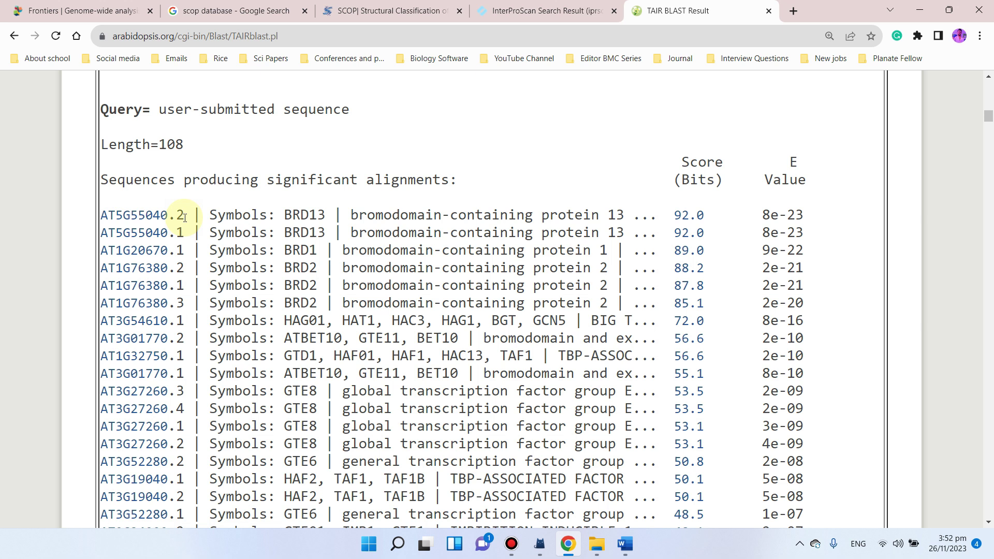
drag(184, 236, 169, 203)
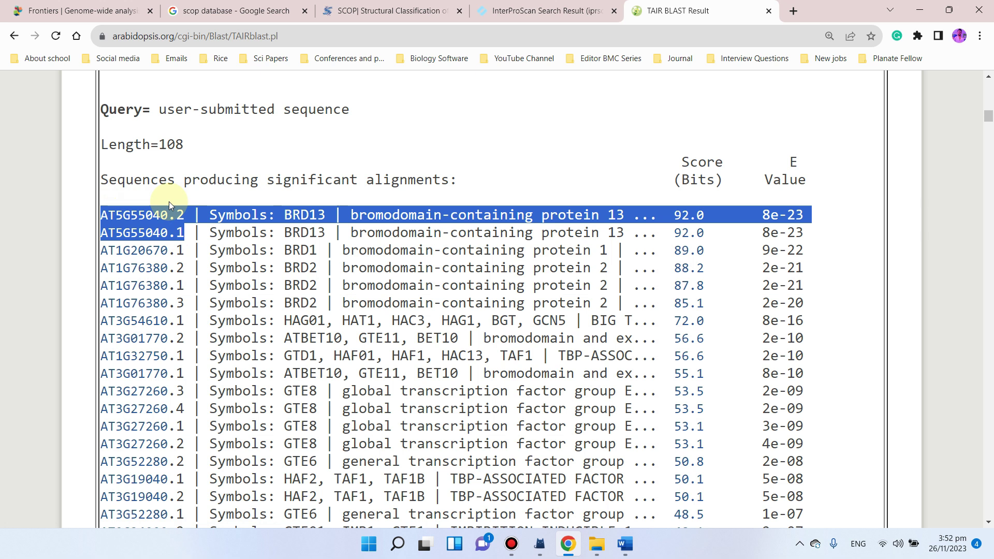
click(181, 234)
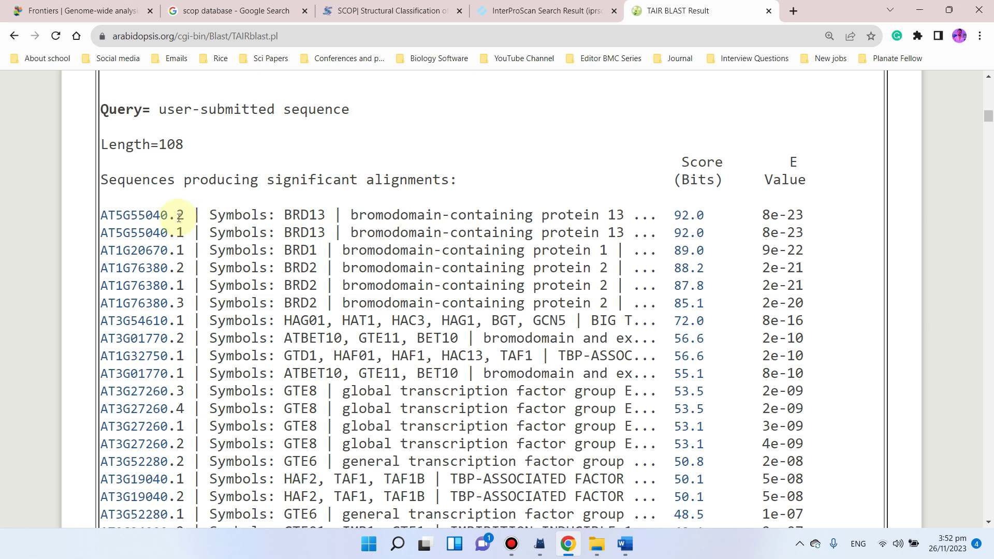
scroll(176, 202, down, 1)
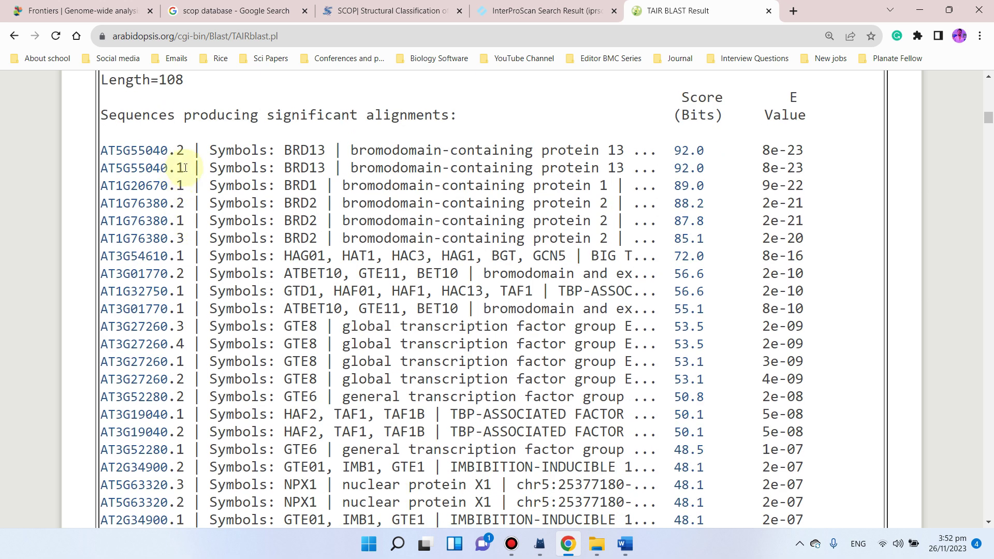
drag(185, 168, 115, 150)
scroll(135, 248, down, 5)
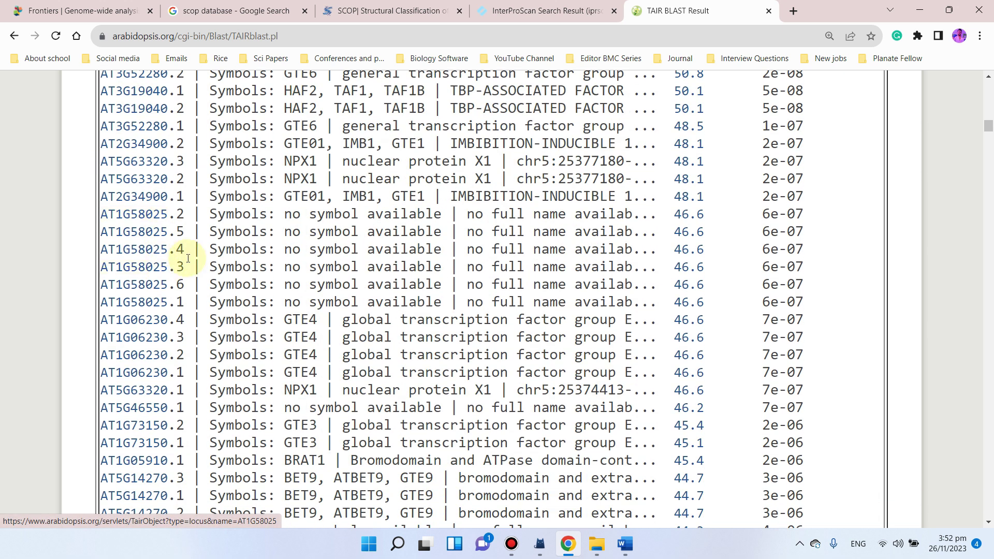
drag(182, 285, 101, 234)
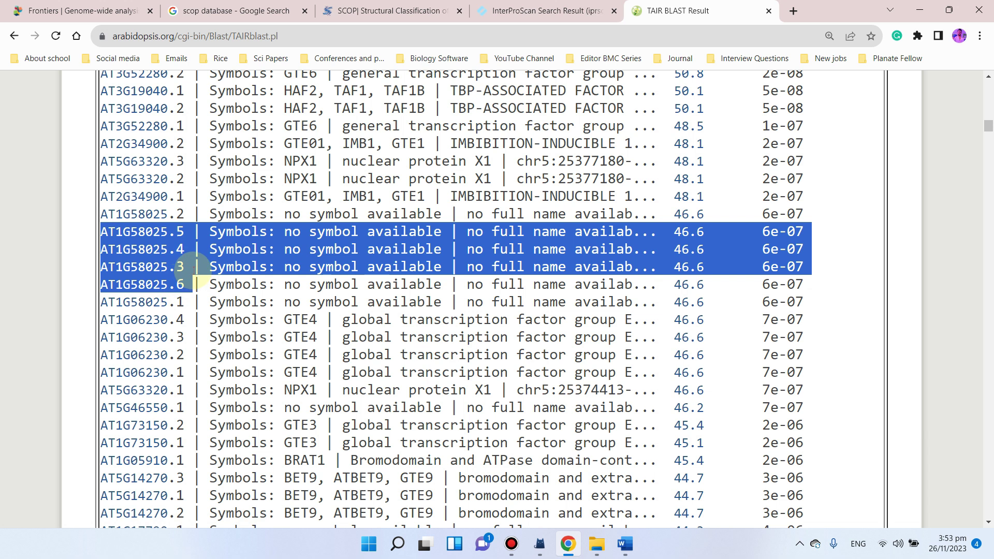
scroll(181, 269, up, 1)
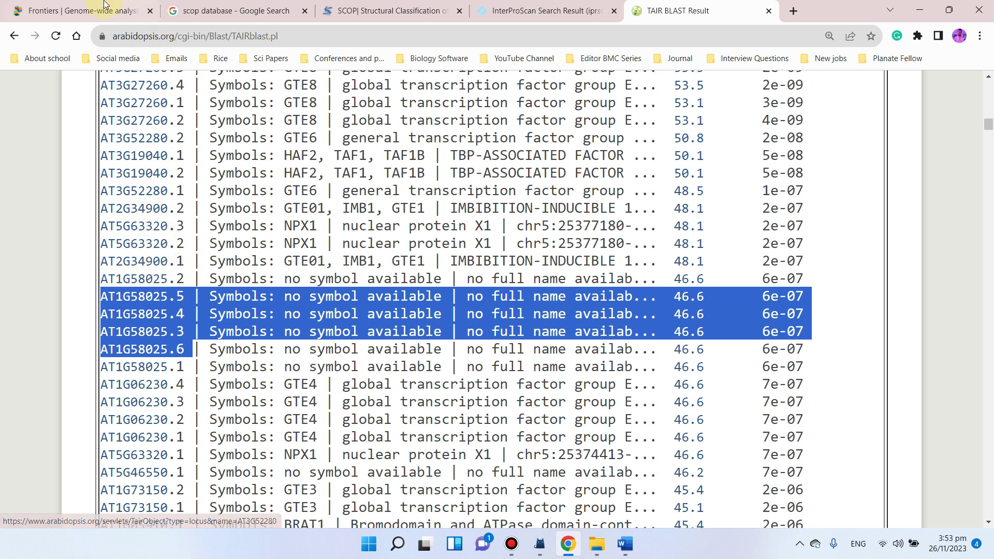
Open the Table 1 image from the Frontiers article and enlarge it to readable size from its first row.
click(77, 11)
scroll(270, 407, down, 4)
scroll(270, 407, down, 20)
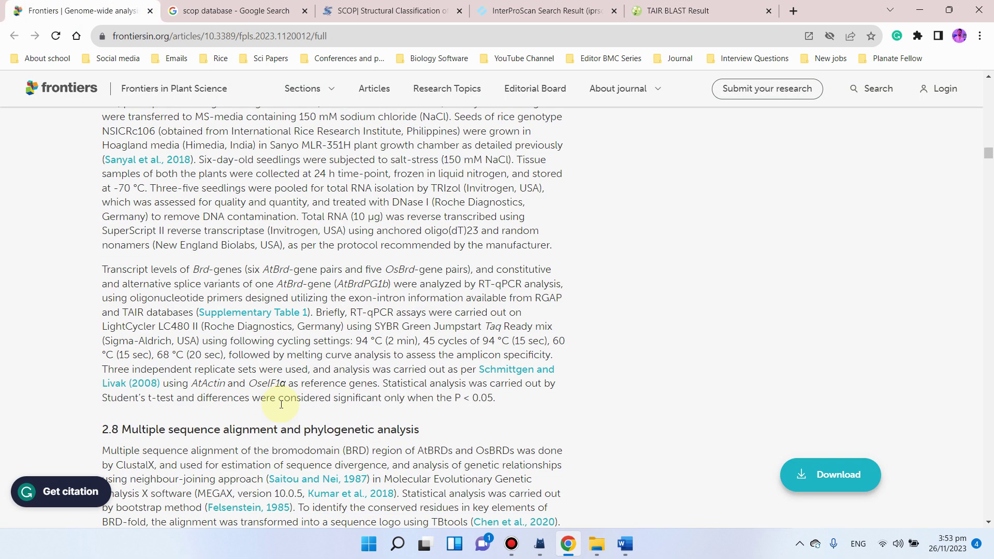
scroll(279, 417, down, 5)
click(275, 418)
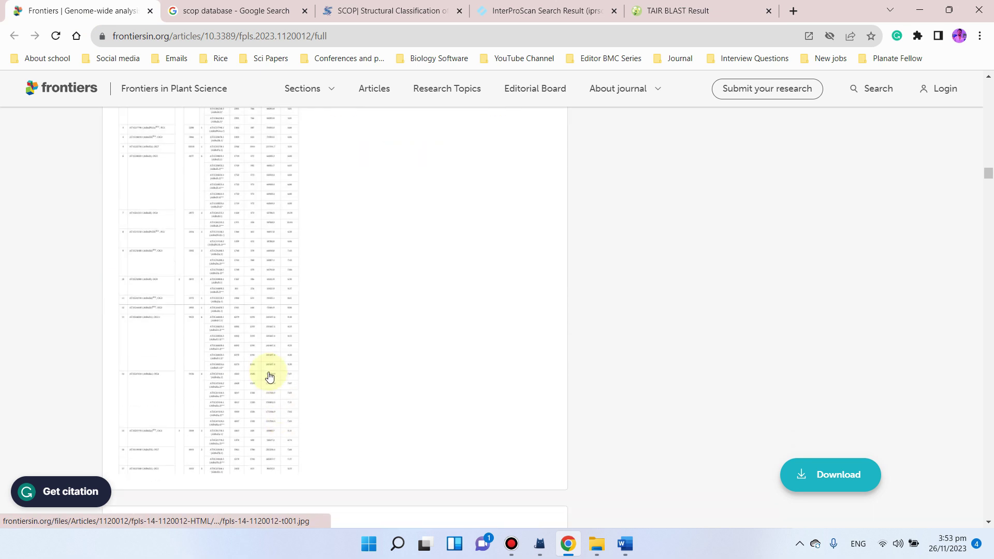
click(248, 340)
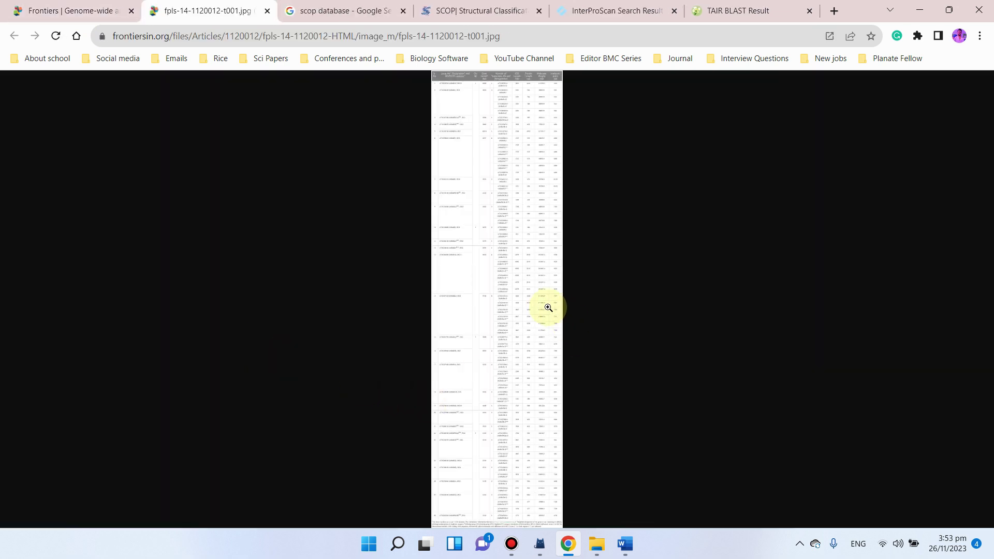
click(547, 307)
scroll(331, 339, up, 20)
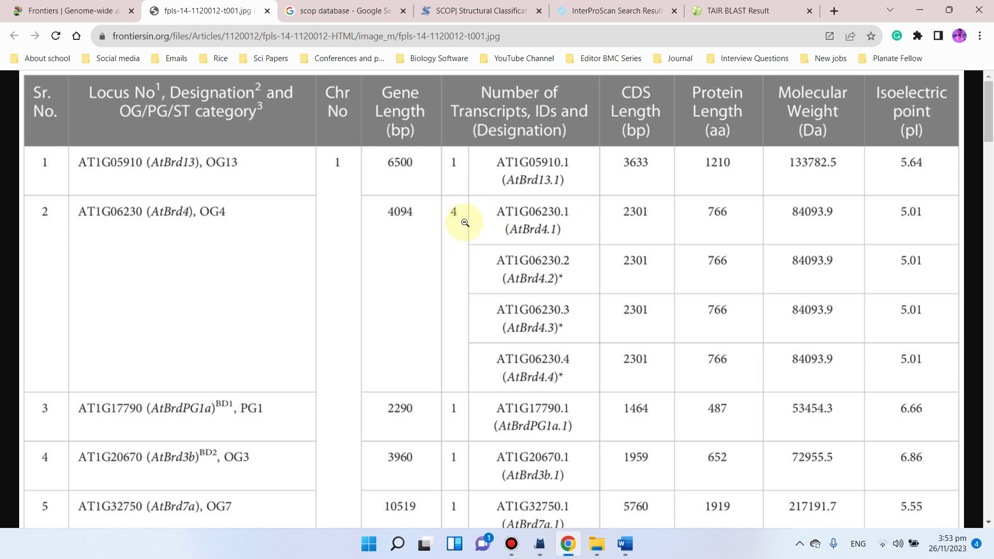
Review the locus numbers and transcript IDs listed per bromodomain gene in Table 1, and close the table image.
scroll(390, 348, down, 6)
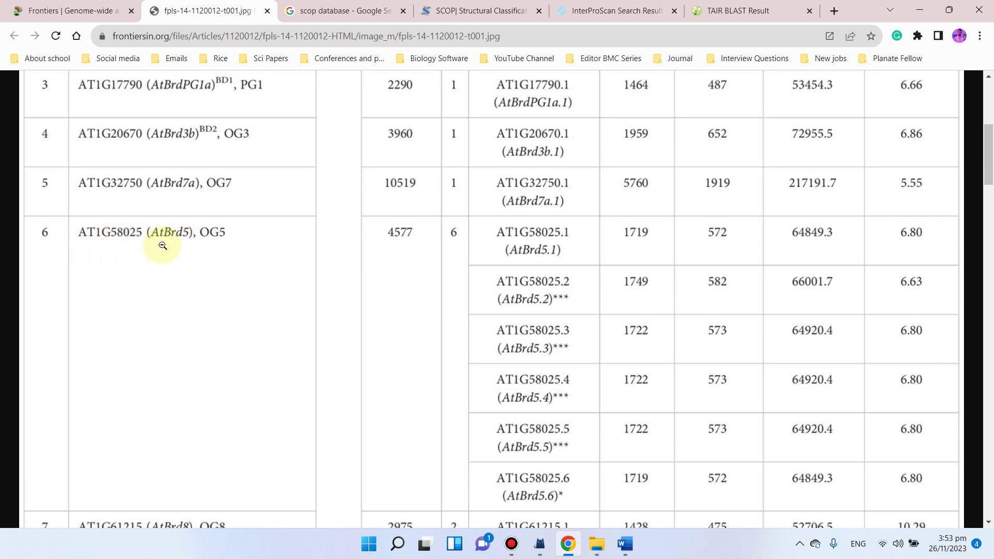
scroll(451, 239, down, 17)
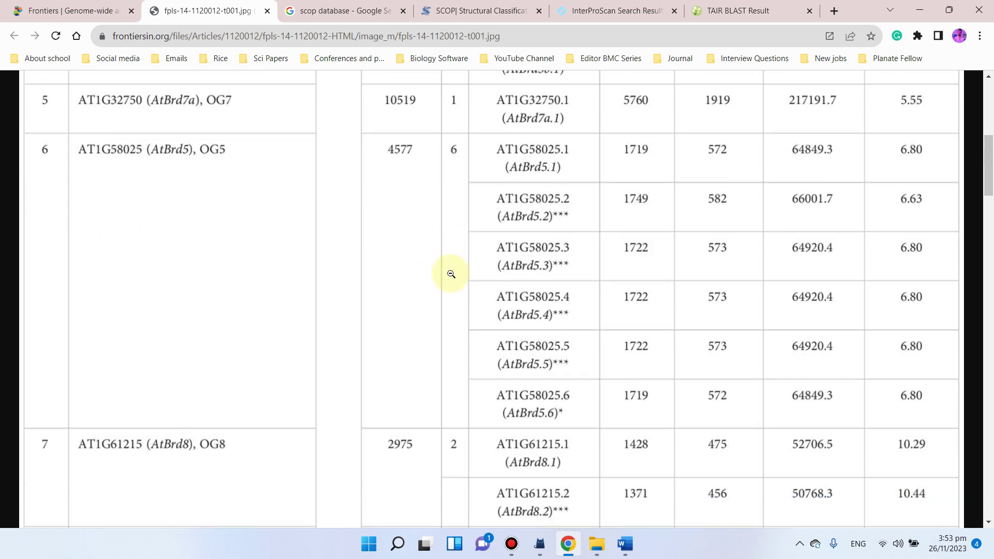
scroll(229, 338, down, 4)
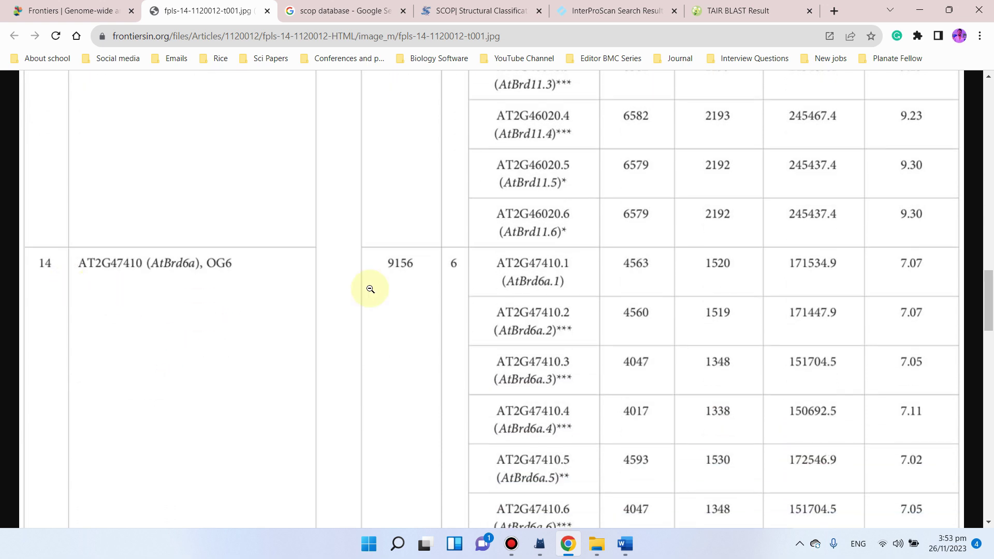
scroll(451, 290, up, 3)
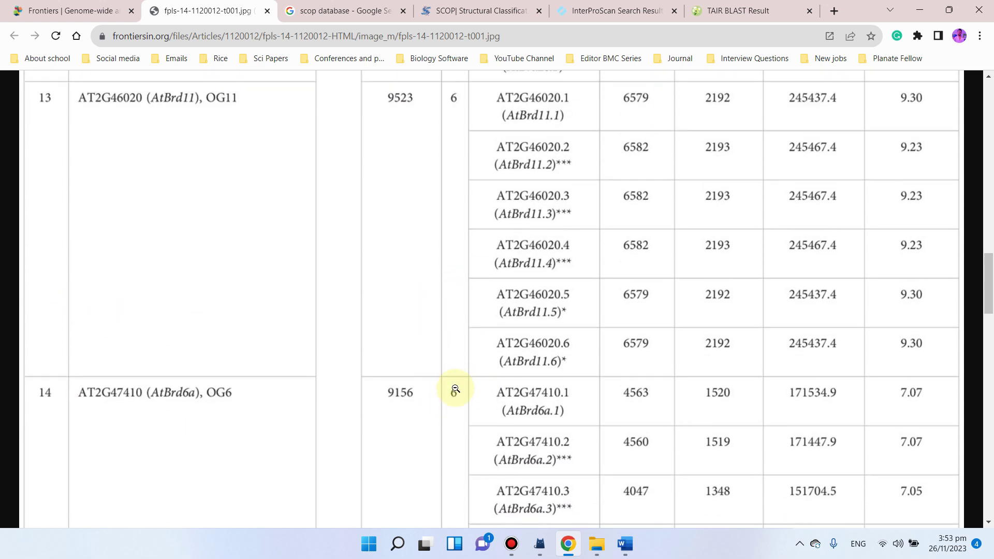
scroll(456, 390, down, 14)
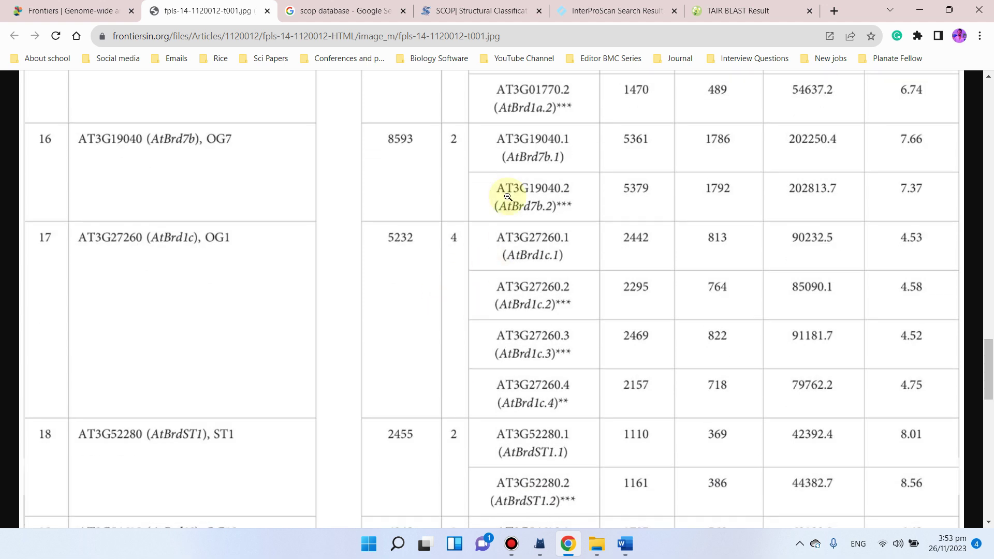
click(267, 14)
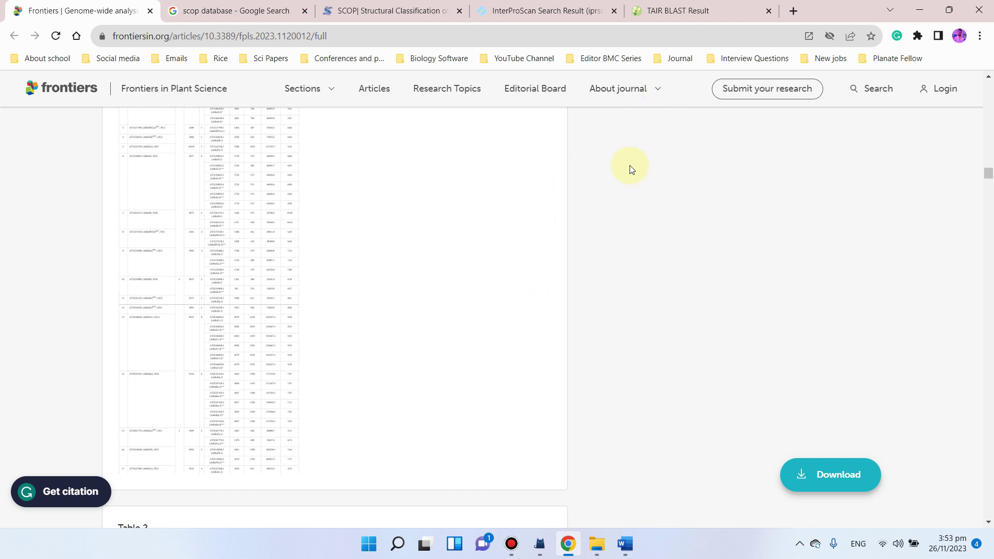
Copy the full list of significant alignments from the TAIR BLAST results, from AT5G55040.2 through AT5G02340.1.
click(673, 11)
scroll(6, 290, up, 6)
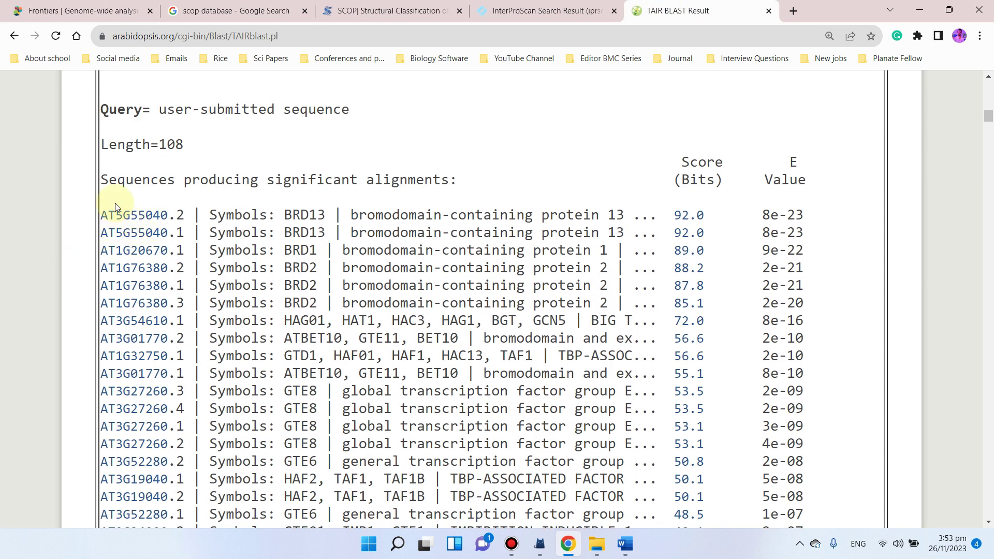
drag(108, 202, 813, 302)
right_click(487, 274)
click(506, 282)
Open the Bromo domain Excel workbook from the Bromo domain video folder.
click(597, 545)
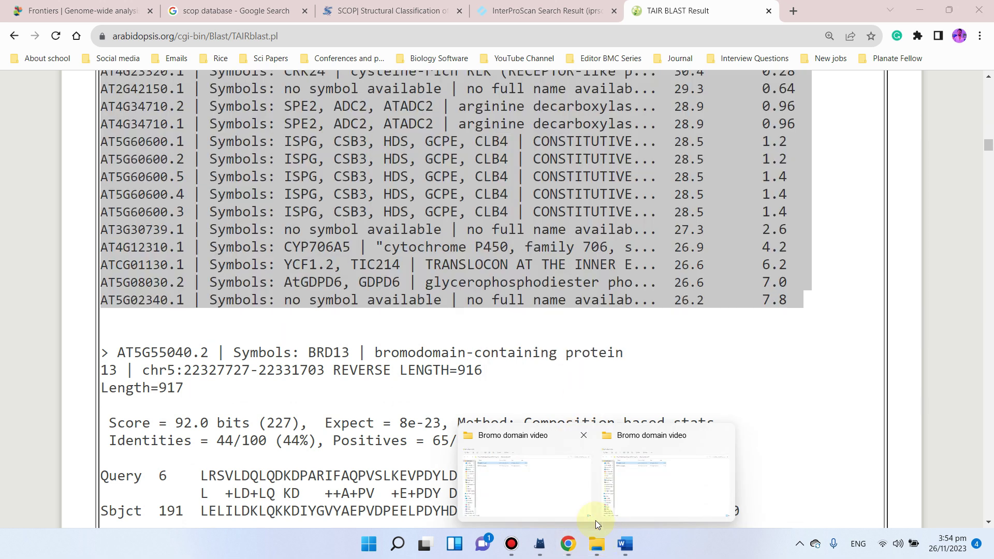
click(646, 499)
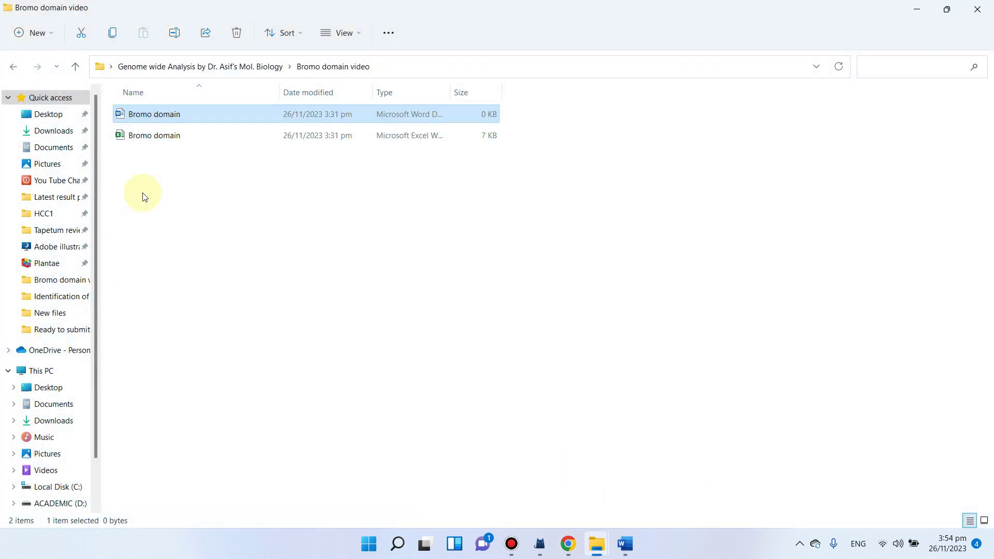
click(182, 137)
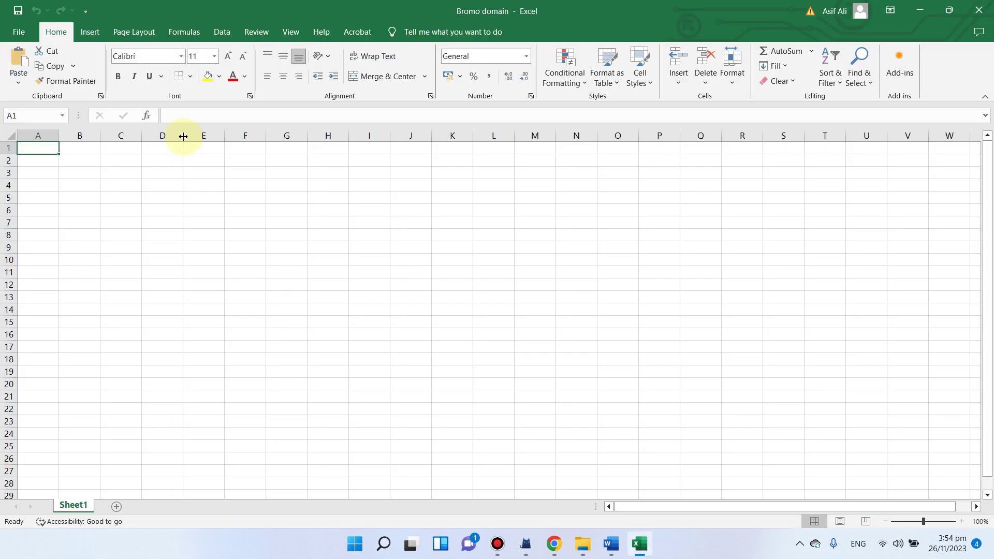
Paste the copied BLAST hit list into Sheet1 starting at cell A1.
key(ctrl+v)
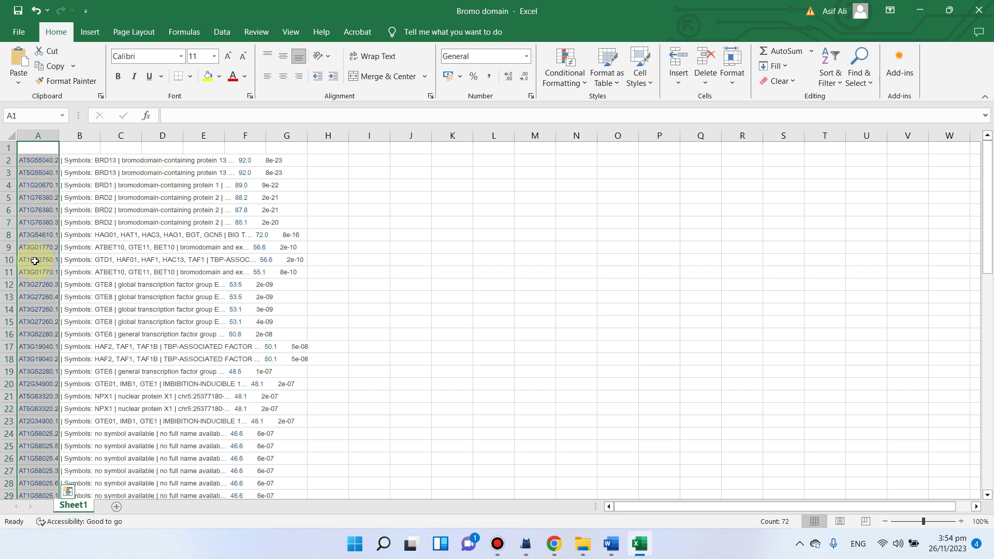
scroll(36, 322, down, 4)
scroll(35, 322, down, 1)
scroll(34, 321, up, 5)
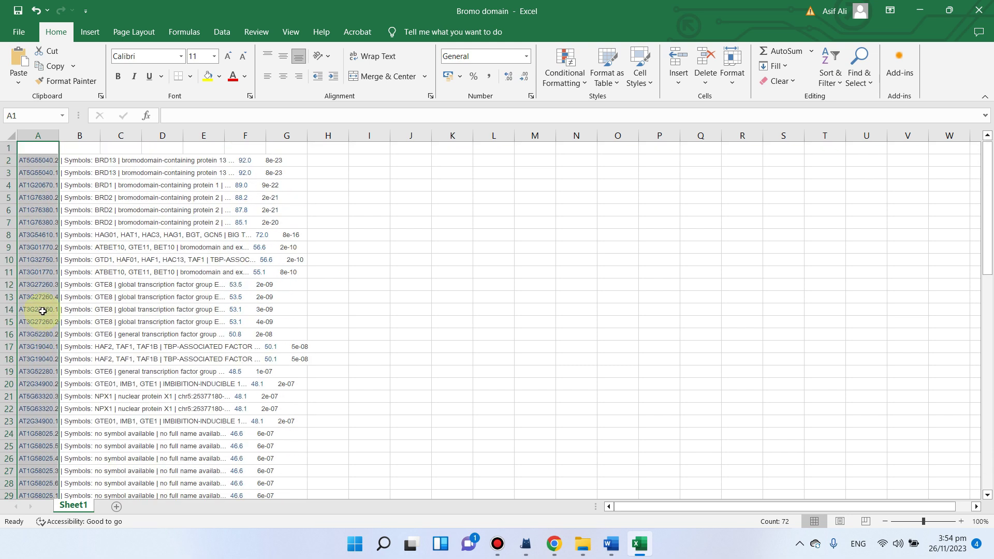
Split the pasted hits with Text to Columns as delimited data, using tab and space delimiters, General format and destination $A$1.
click(233, 32)
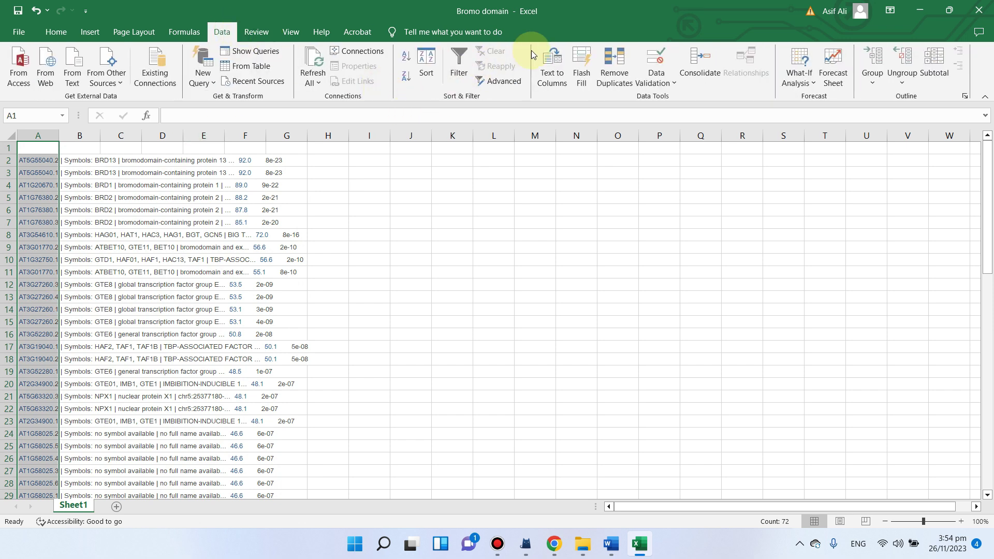
click(552, 71)
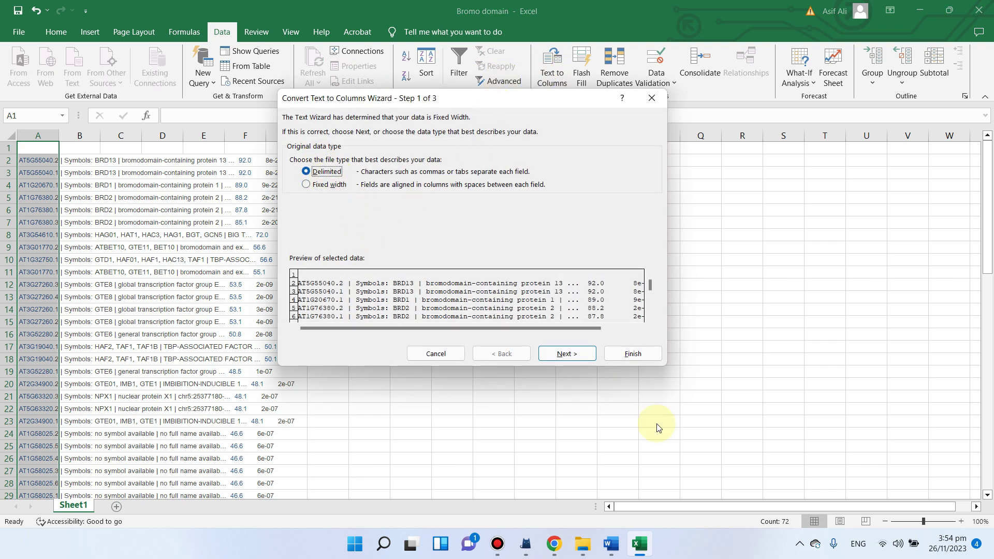
click(563, 356)
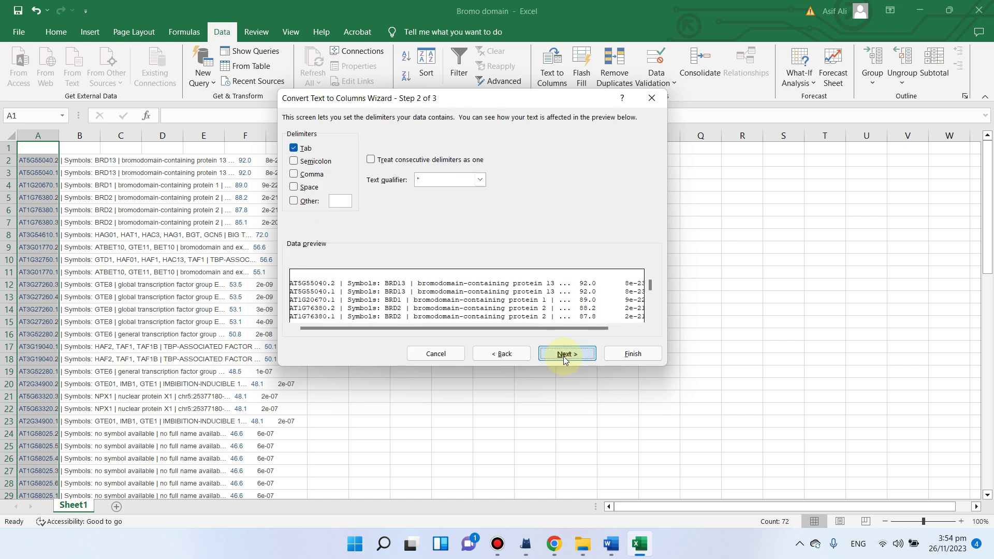
click(303, 189)
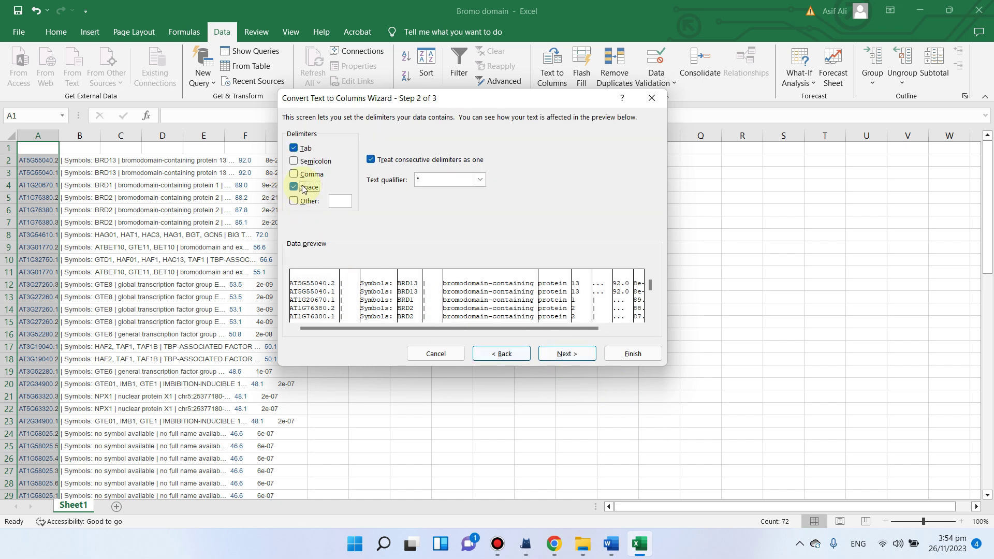
click(565, 355)
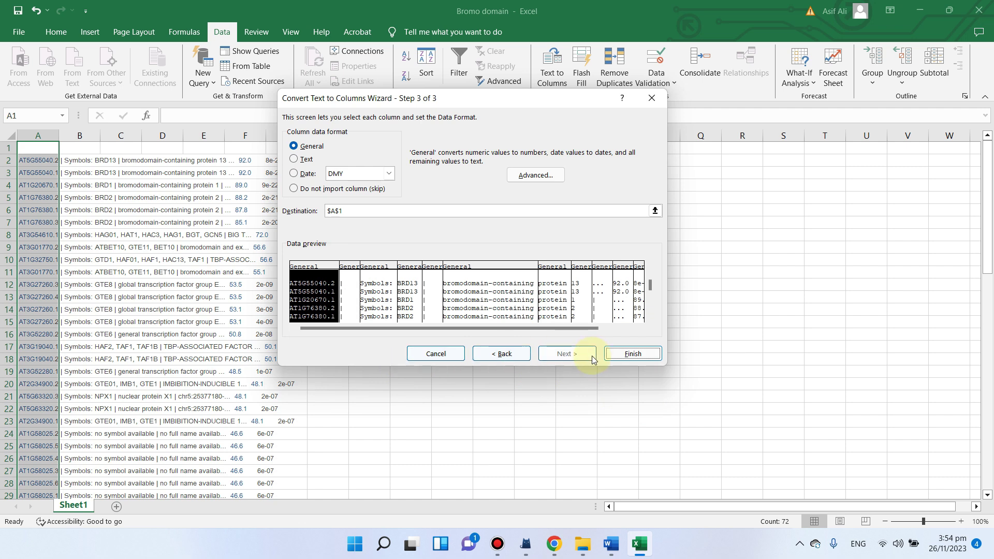
click(628, 355)
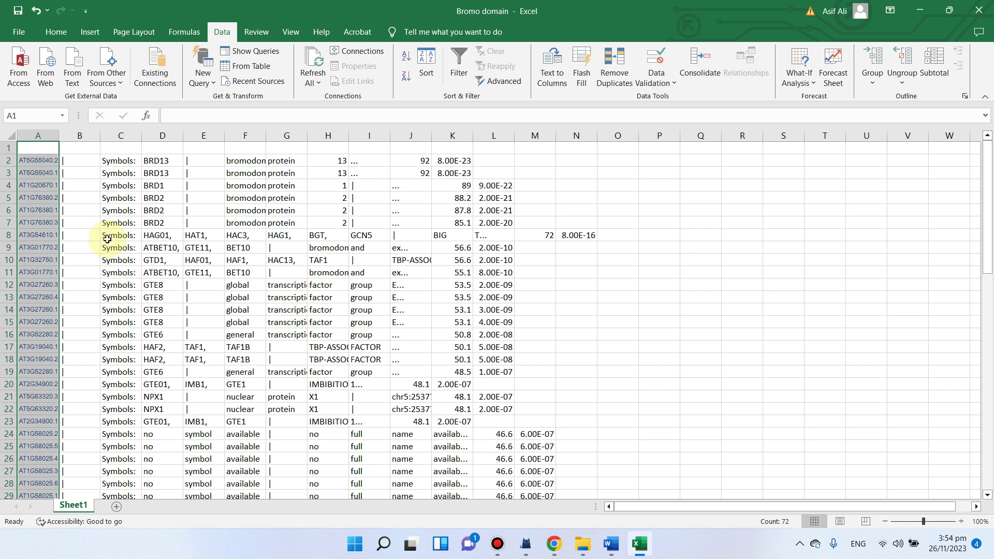
Copy the column A cells holding the transcript IDs.
scroll(88, 237, down, 20)
scroll(71, 222, up, 20)
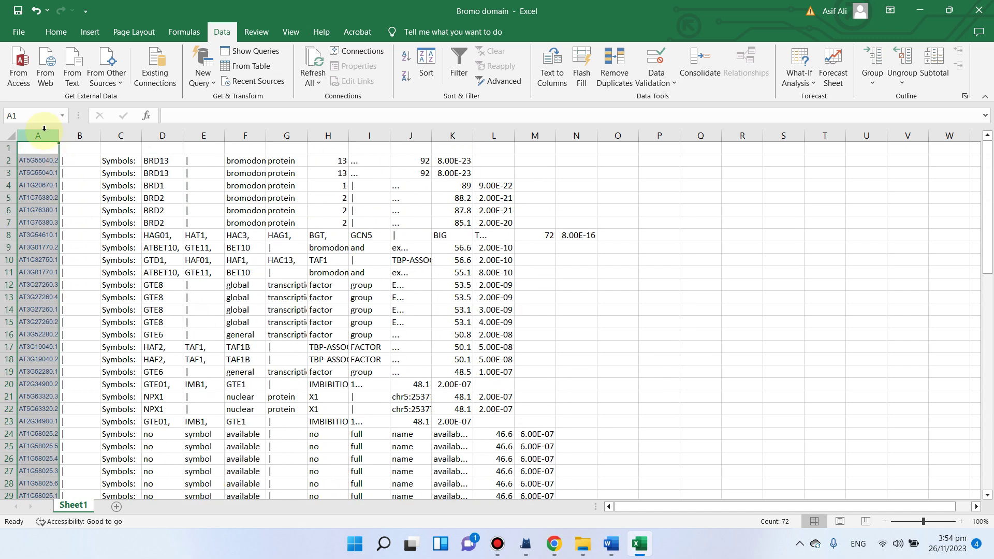
key(ctrl+c)
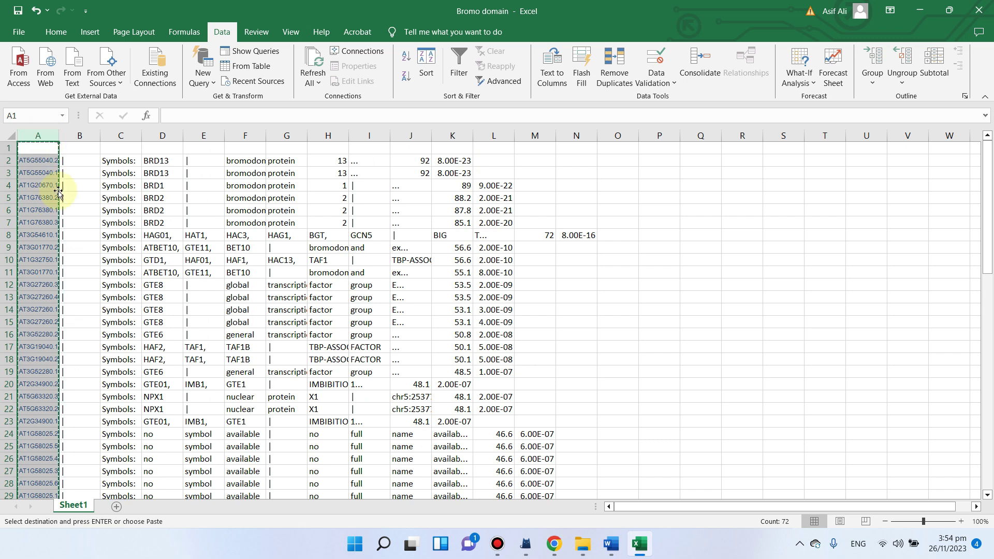
Try pasting the transcript ID column into the Bromo domain Word document, and undo the paste.
click(920, 9)
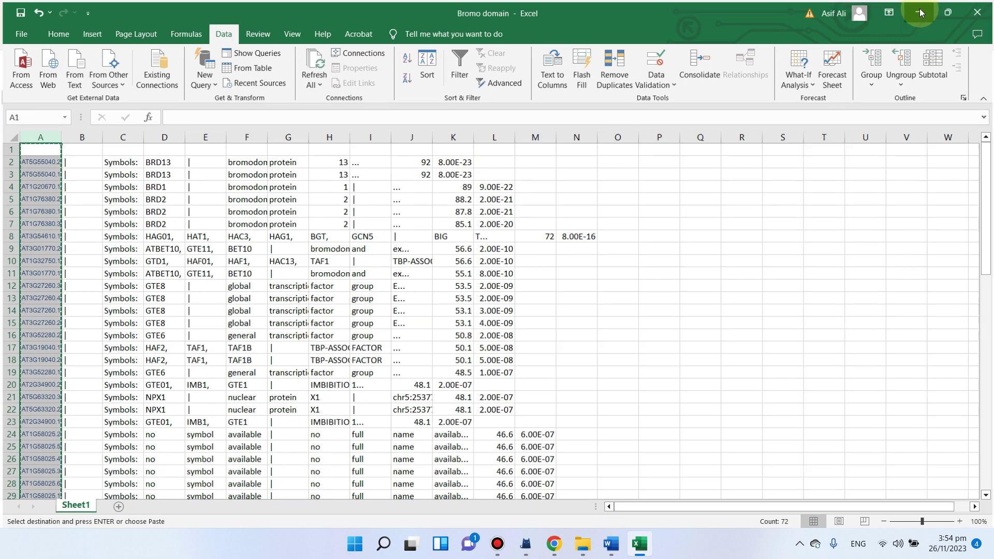
click(613, 544)
click(534, 376)
key(Return)
key(Return)
key(ctrl+v)
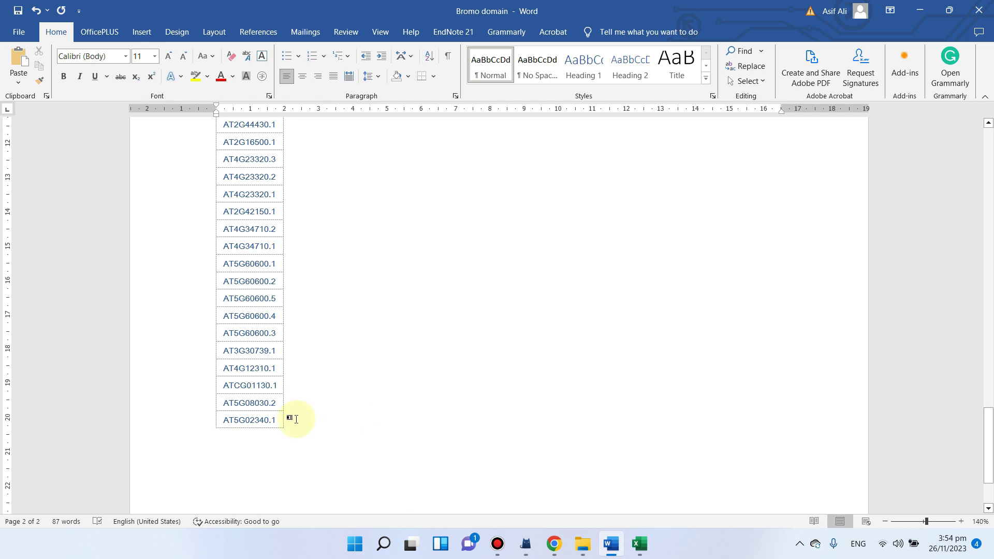
key(ctrl+z)
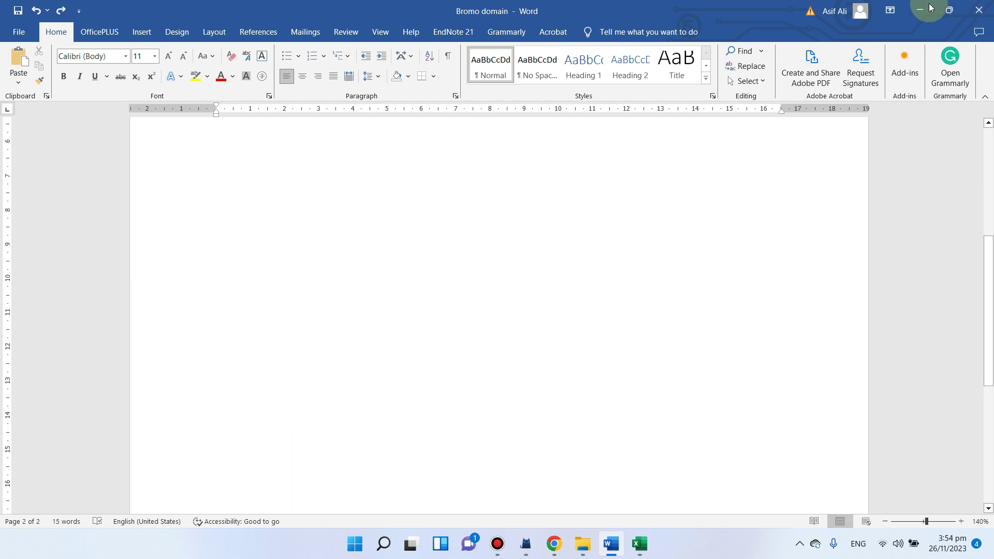
click(920, 9)
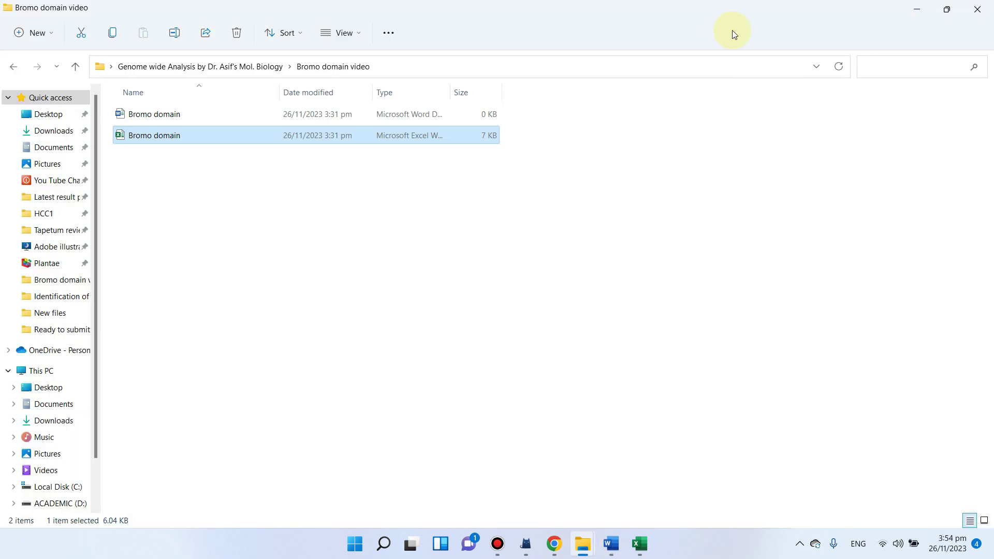
Switch to Chrome and search Google for tableconvert.com in a new browser tab.
click(554, 543)
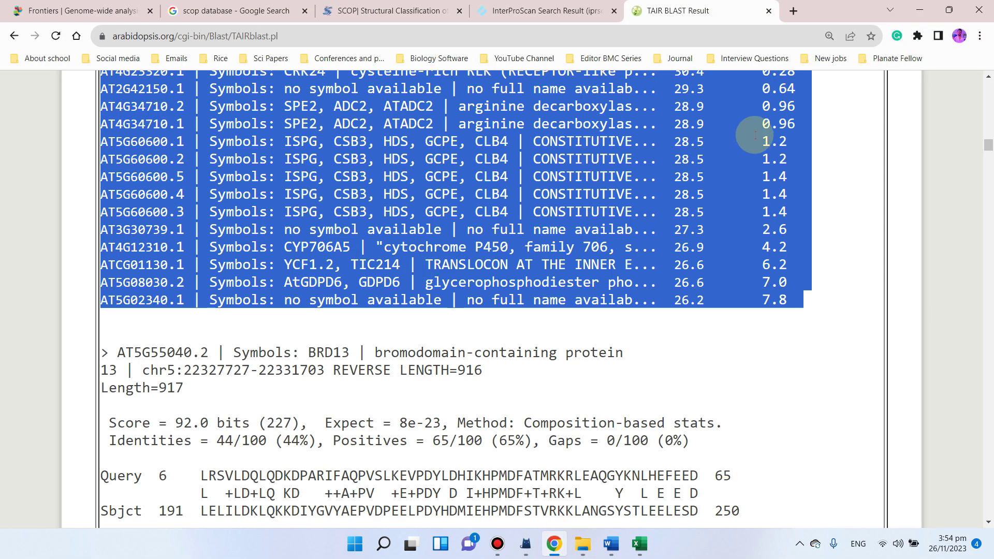
click(792, 12)
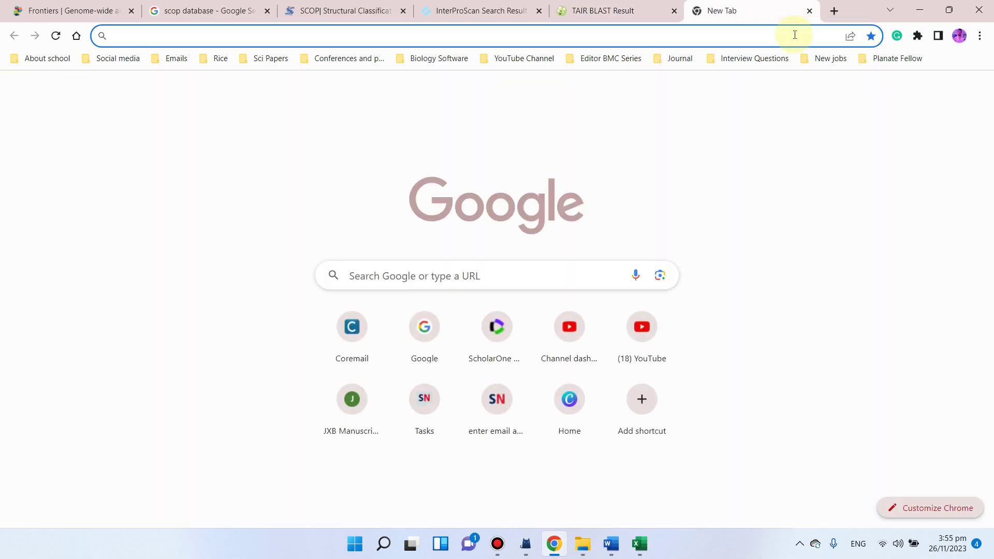
text(g)
key(Return)
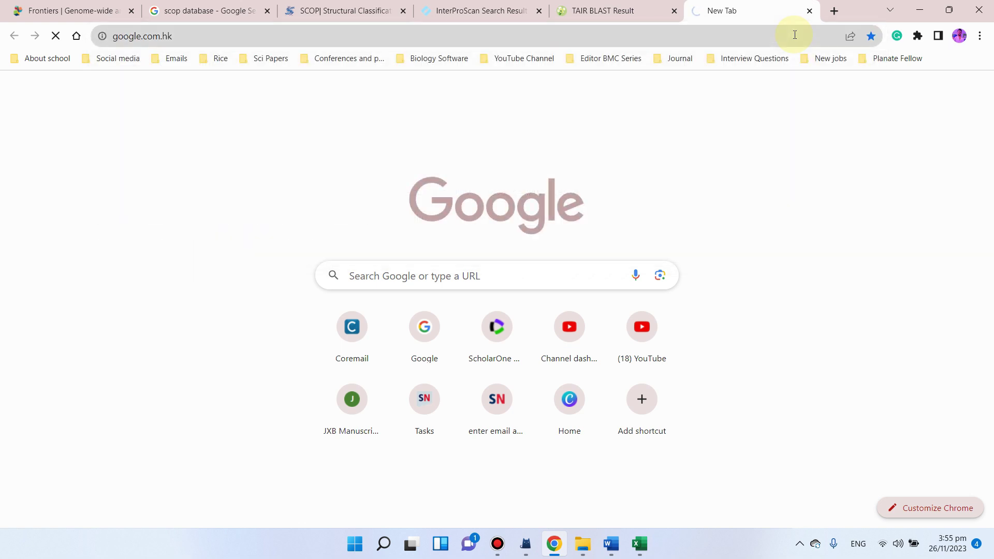
text(d)
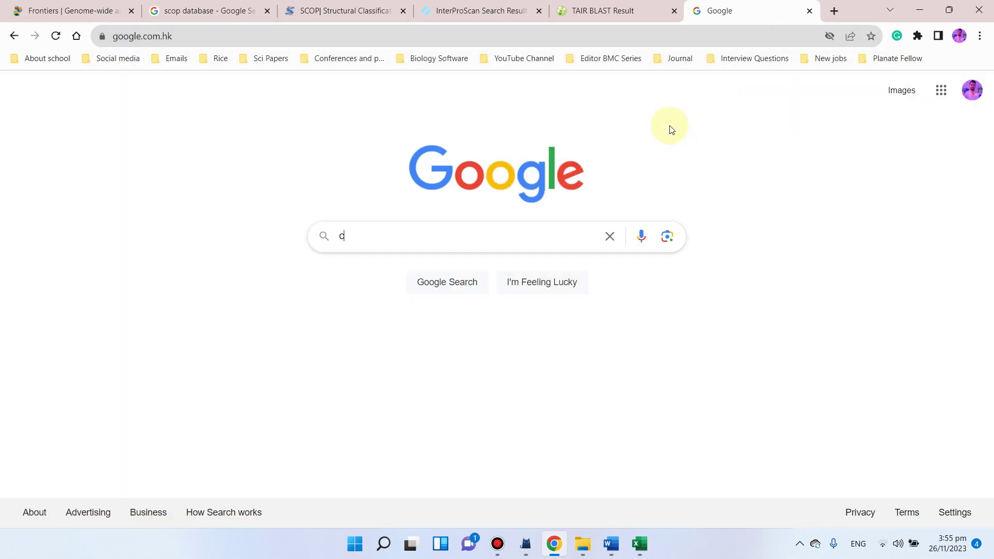
click(669, 126)
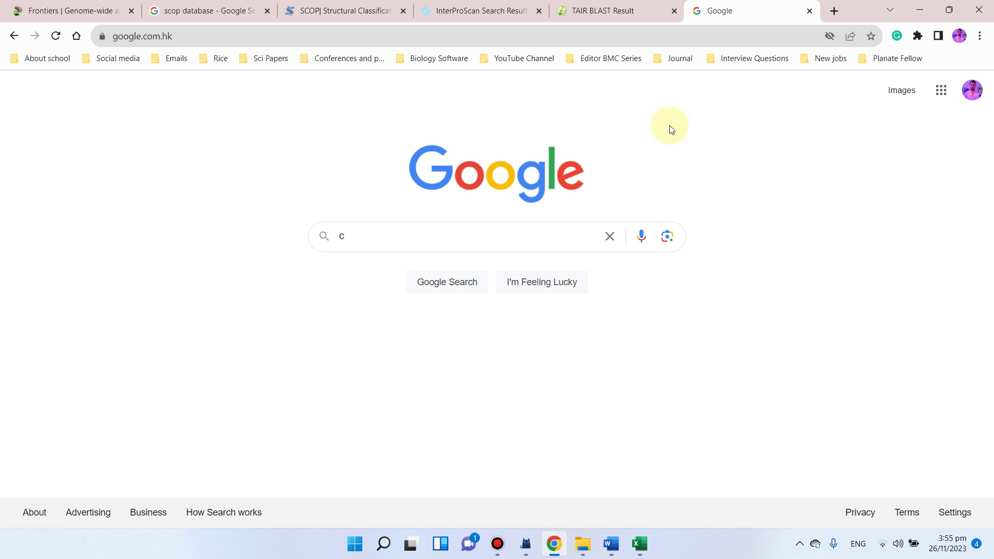
click(473, 229)
key(BackSpace)
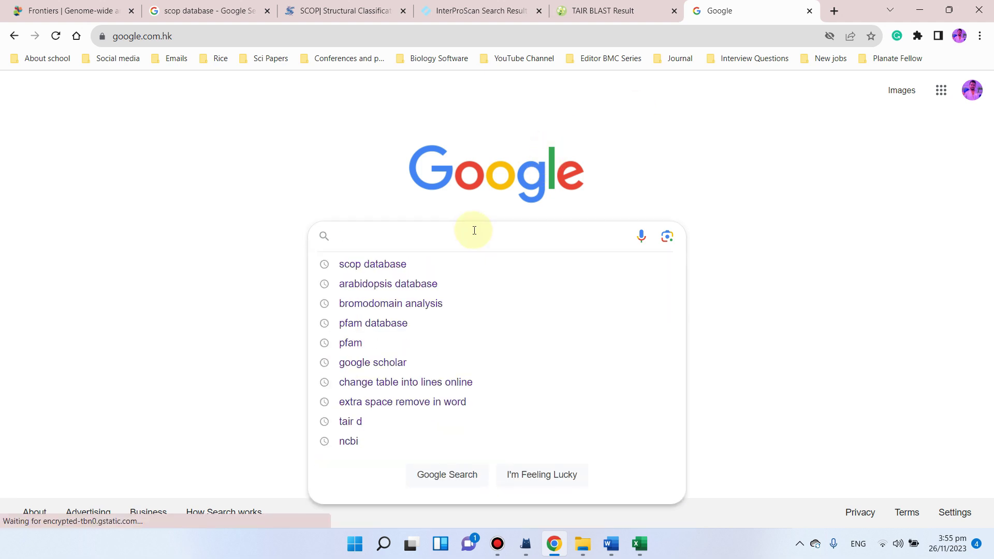
text(ta)
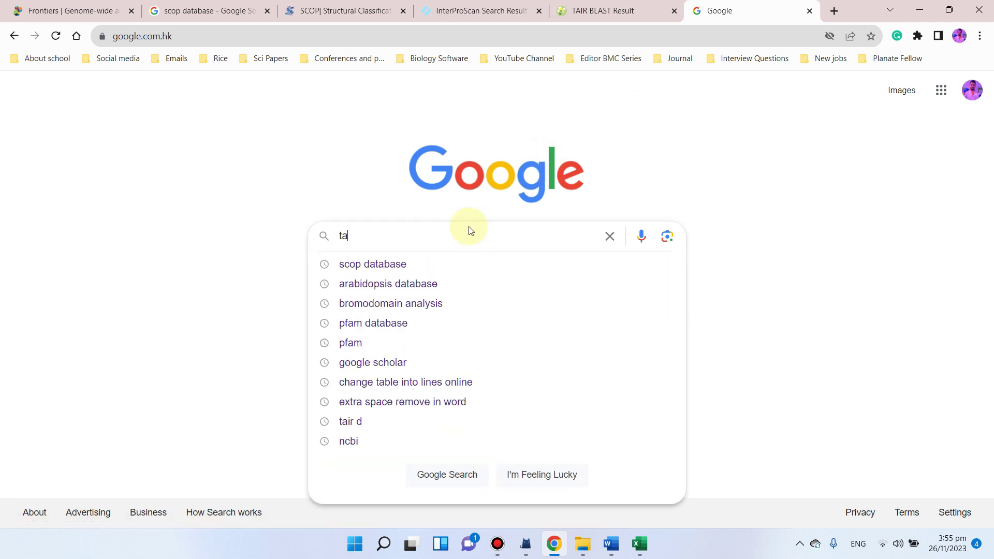
text(bleconve)
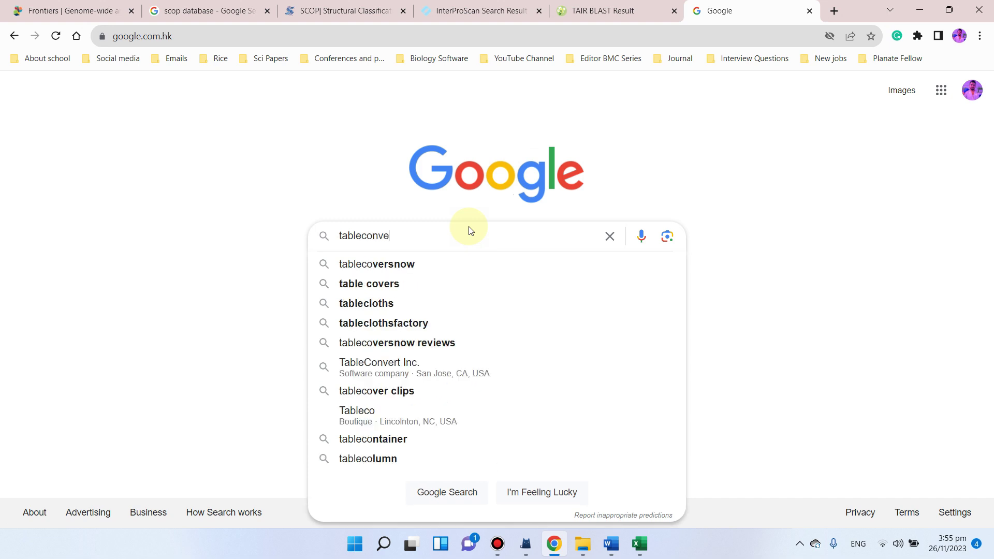
text(rt.com)
key(Return)
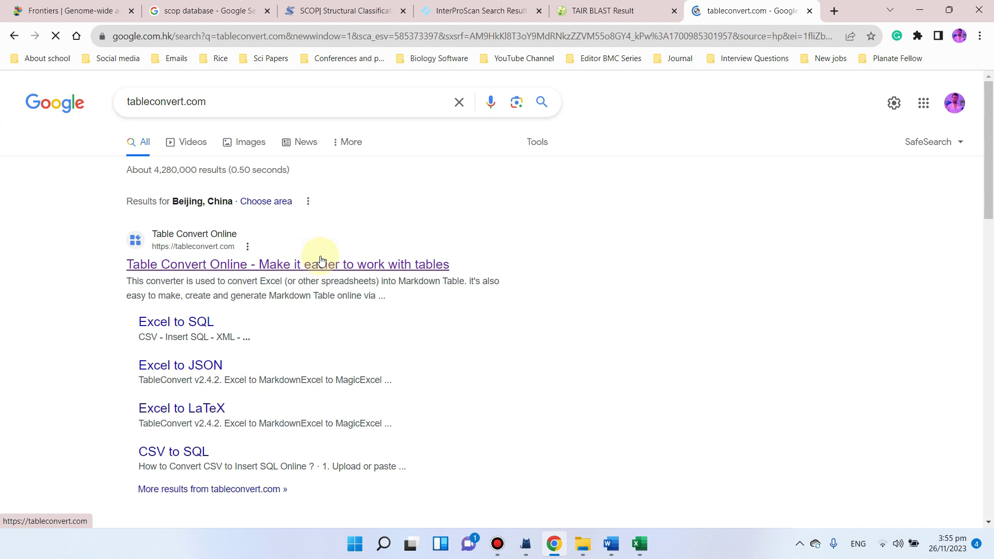
Open the Table Convert Online site and paste the transcript IDs as the Excel data source.
click(321, 266)
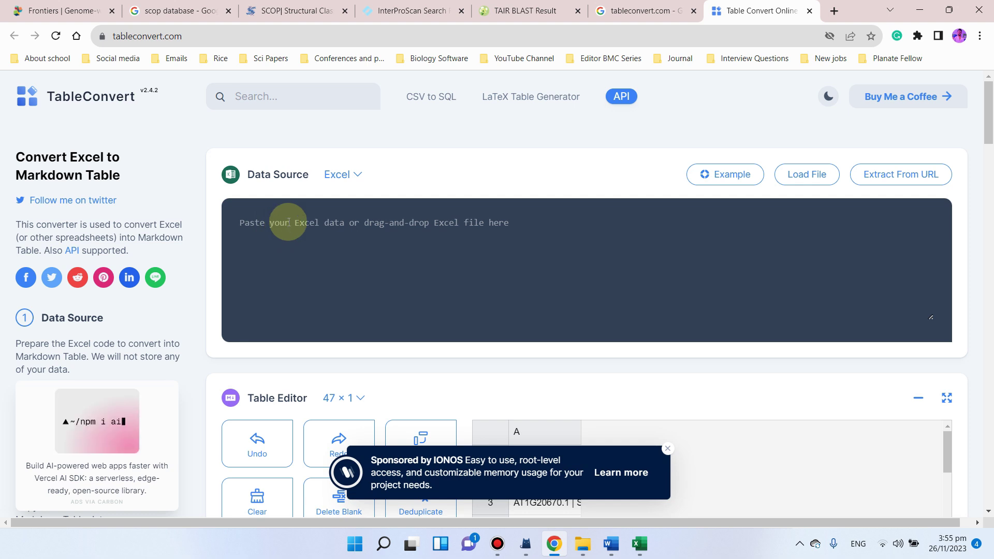
key(ctrl+v)
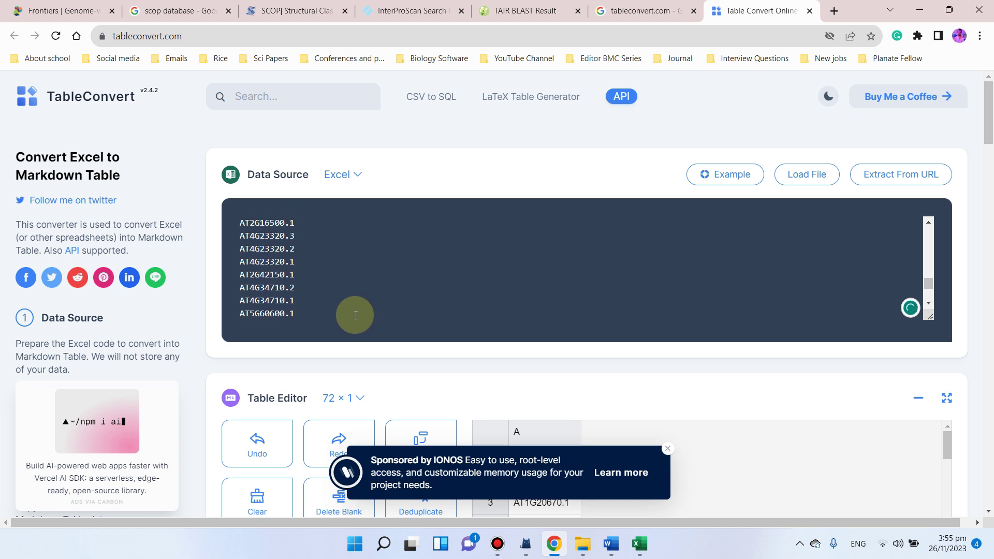
Try pasting the transcript IDs into the Word document once more, and return to the browser.
click(611, 544)
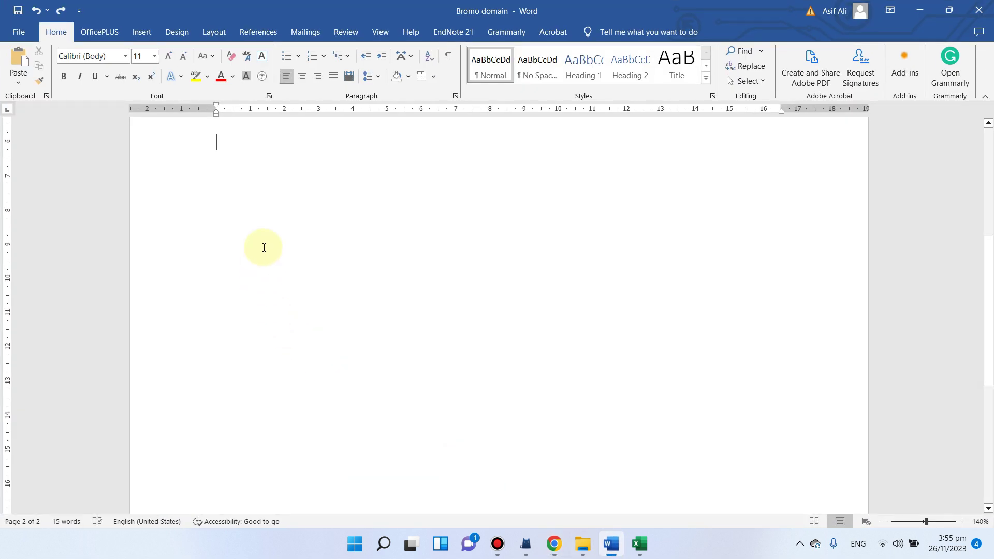
key(ctrl+v)
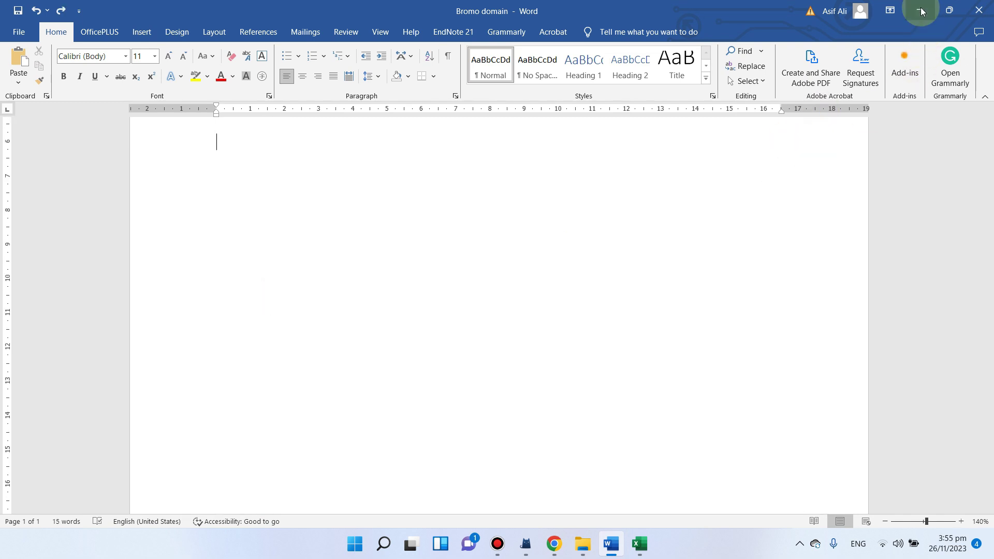
click(920, 10)
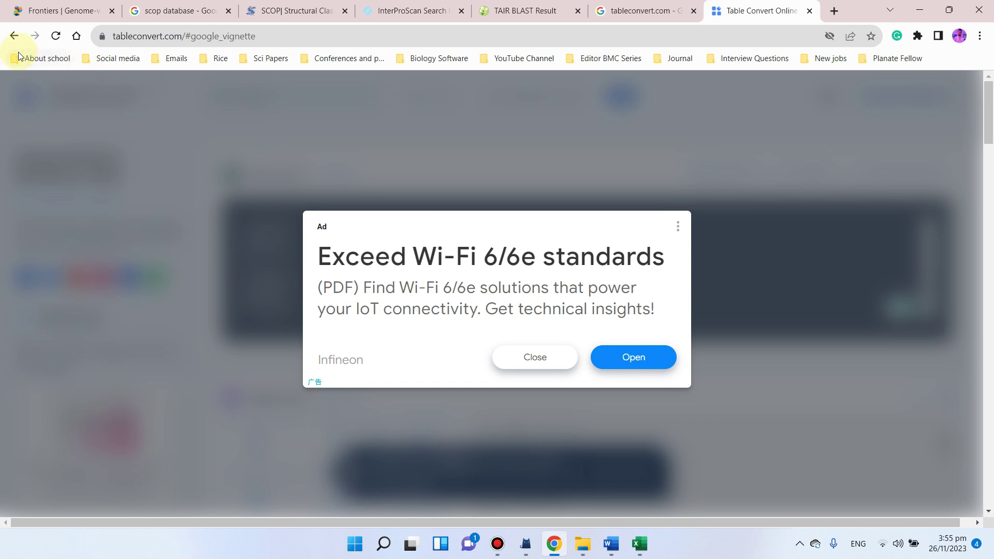
Dismiss the advertisement and review the transcript IDs in TableConvert's data source and table editor.
click(14, 37)
drag(290, 314, 252, 246)
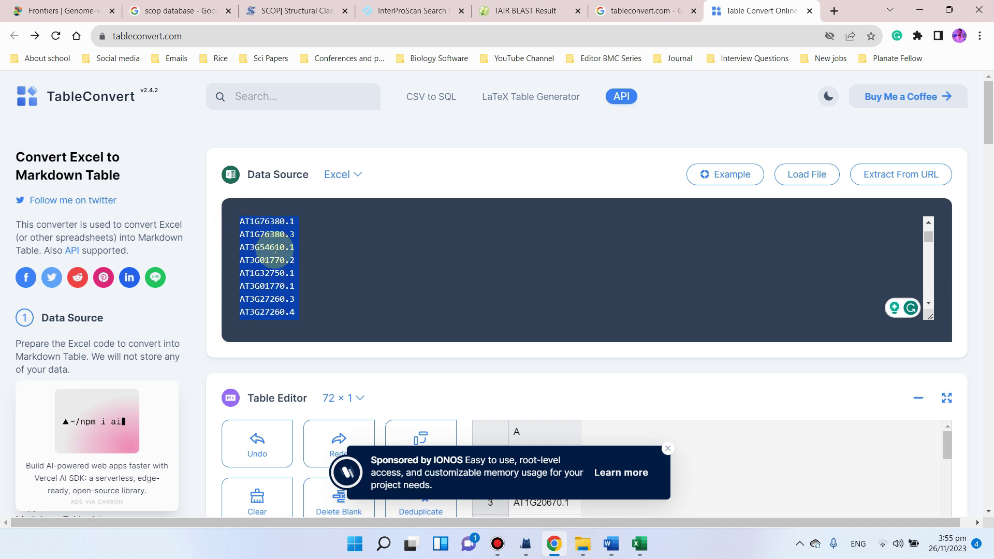
click(552, 338)
scroll(552, 337, down, 5)
scroll(421, 288, down, 6)
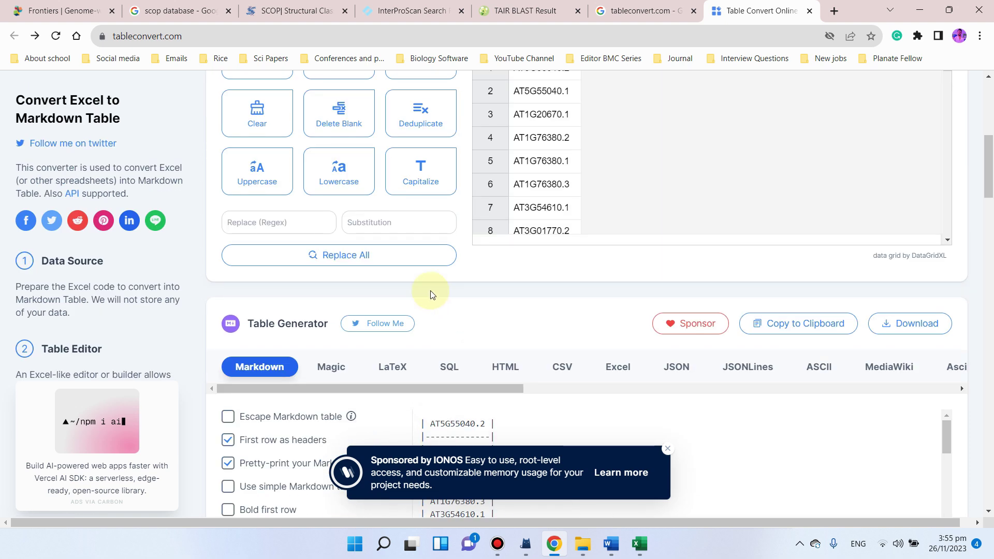
scroll(343, 225, up, 2)
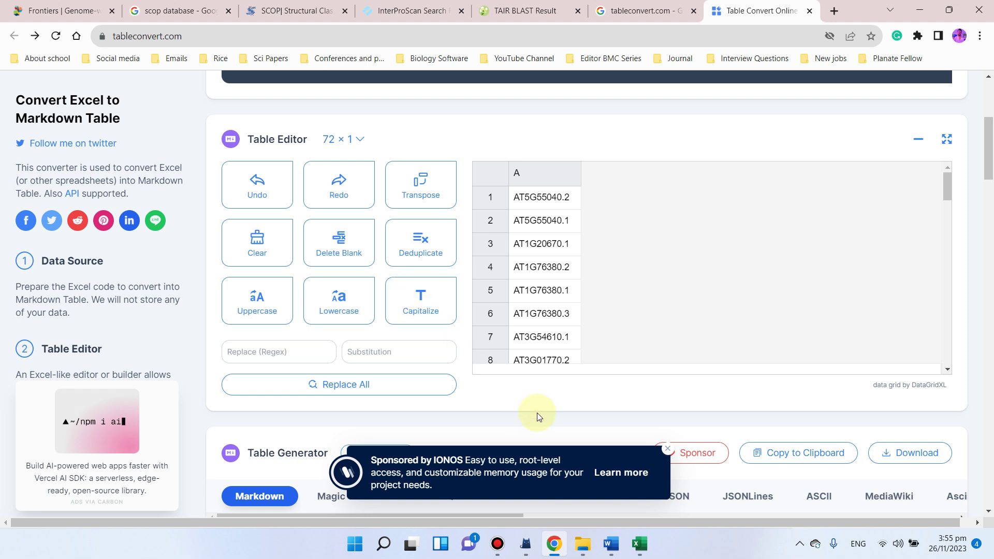
click(612, 545)
click(640, 546)
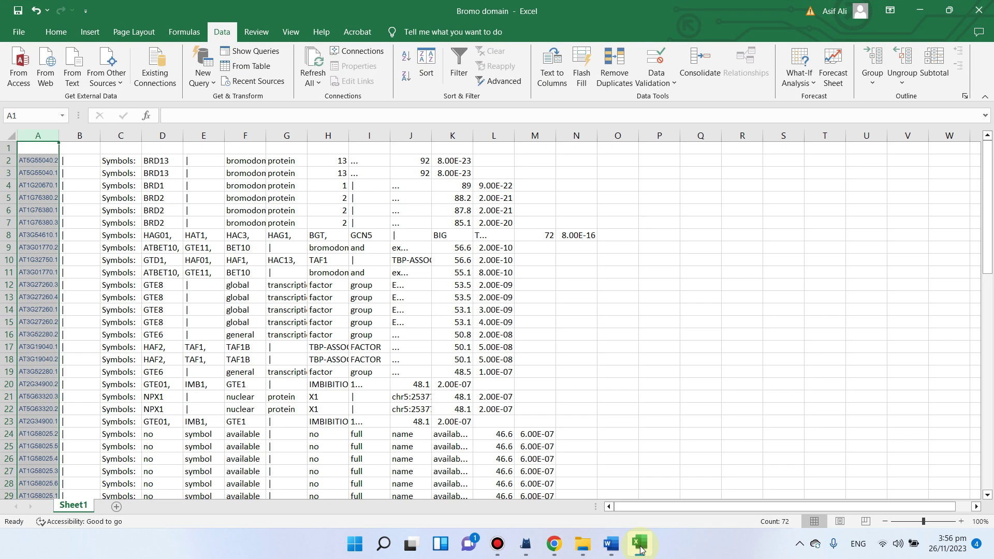
click(559, 549)
Copy the full list of transcript IDs from TableConvert's data source as plain text, and minimise the browser.
scroll(452, 328, up, 5)
scroll(289, 293, down, 6)
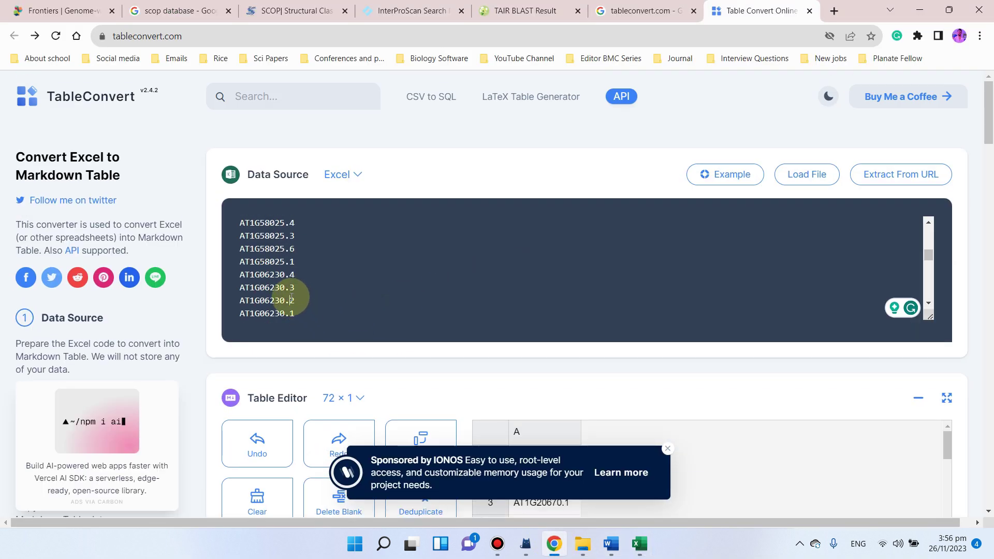
right_click(292, 296)
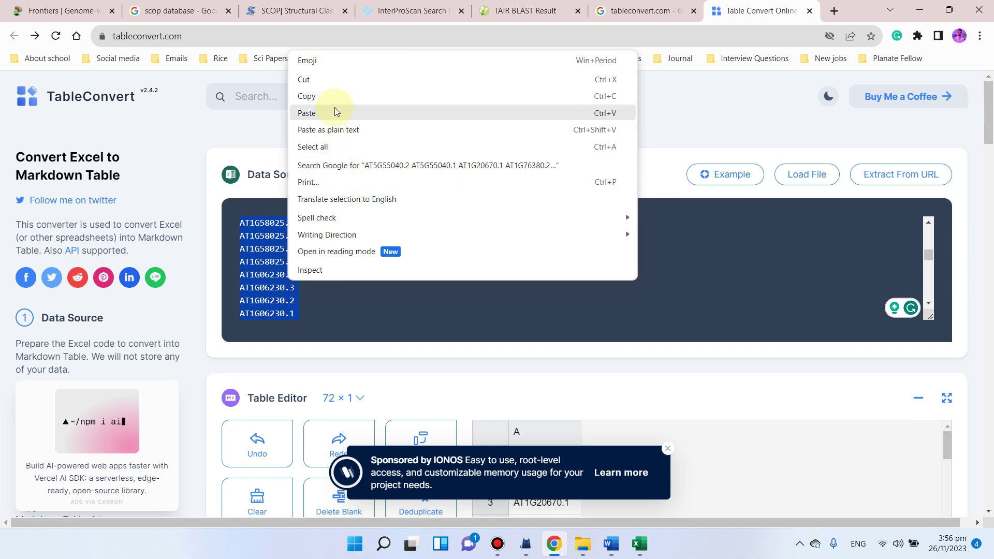
click(332, 95)
click(919, 10)
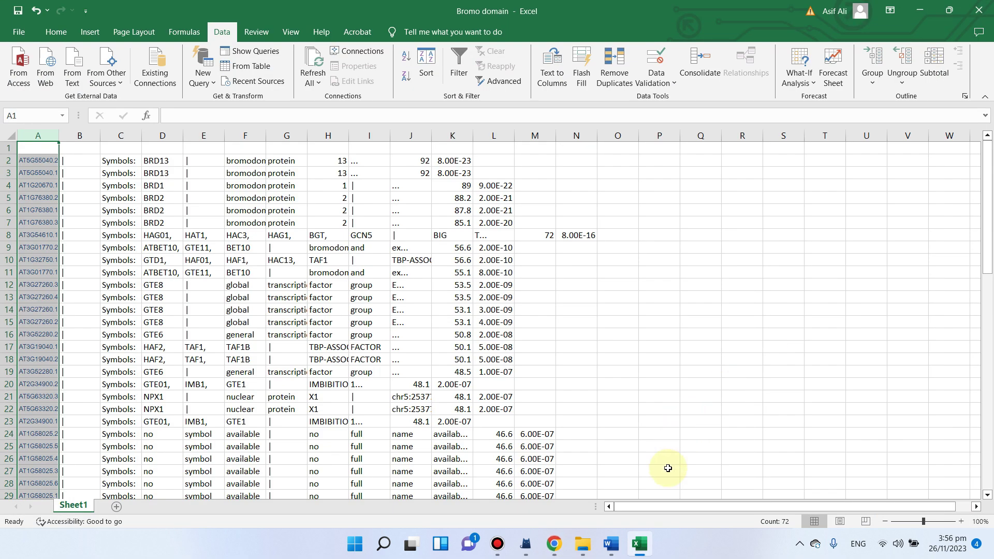
Switch to the Word document, add the heading "List of gene from Arabidopsis genome:" below the sequences, and paste the transcript IDs under it.
click(610, 543)
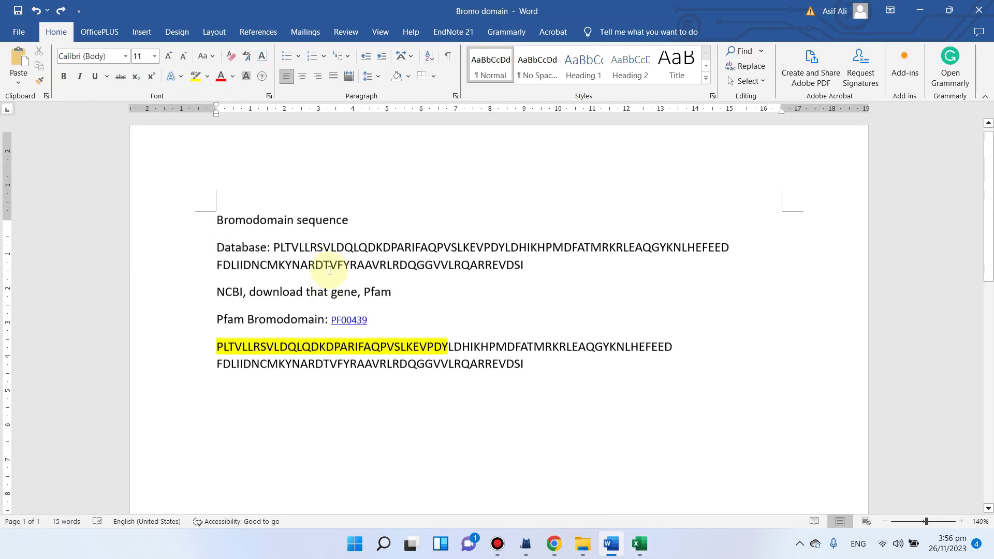
text(Lis)
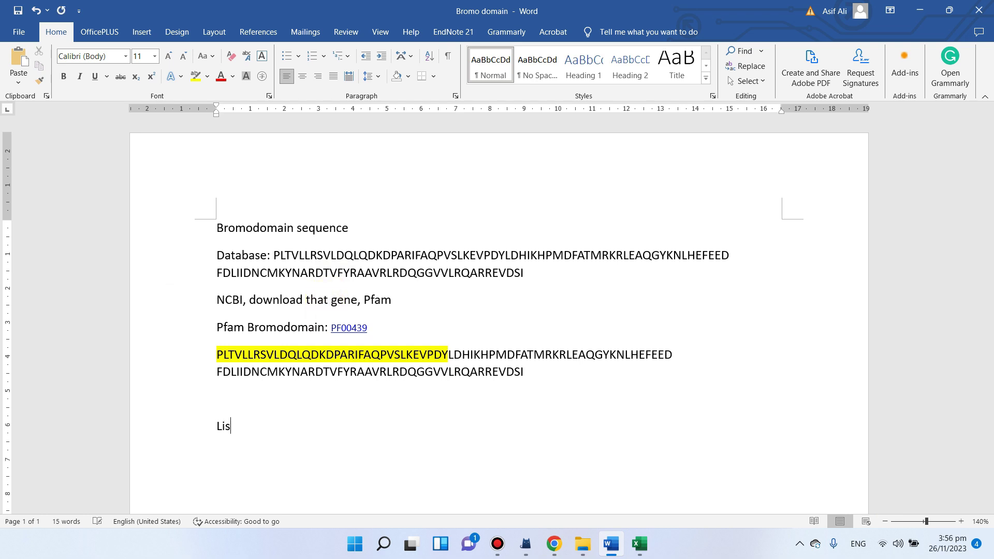
text(t of gene from Ag)
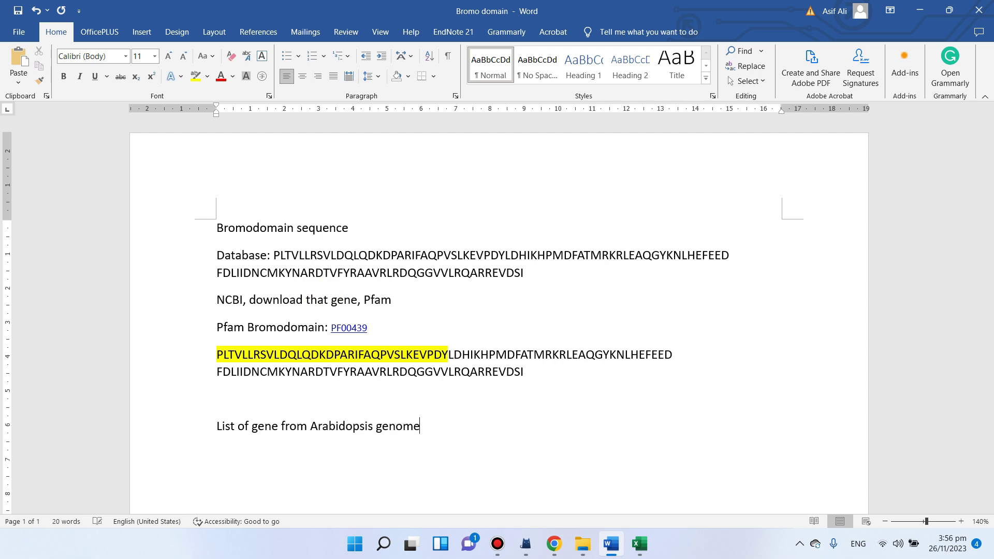
text(:)
key(ctrl+v)
scroll(325, 300, up, 10)
scroll(351, 327, down, 5)
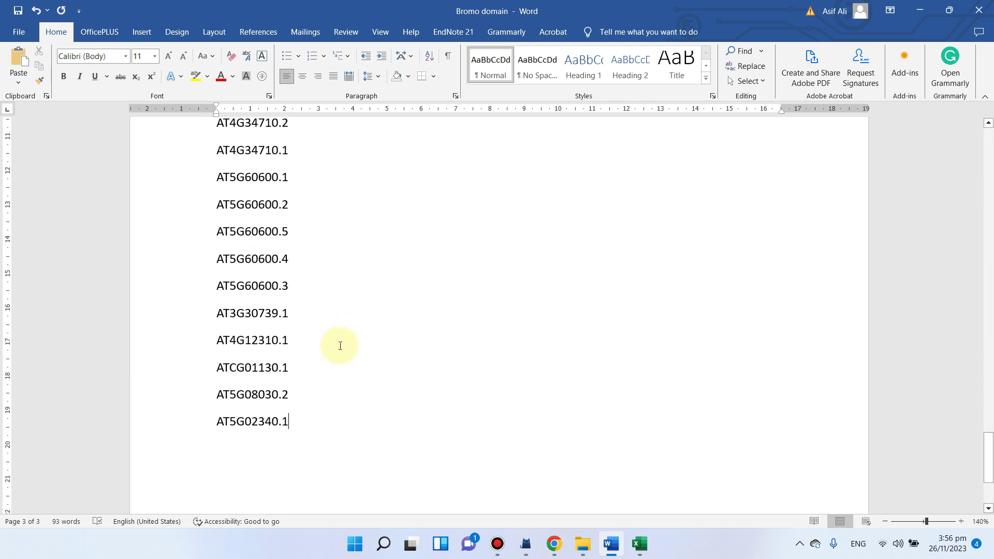
Select the whole pasted list of transcript IDs in the document, up to AT5G55040.2, and copy it.
drag(281, 302, 221, 260)
scroll(251, 266, up, 10)
scroll(250, 277, up, 10)
scroll(231, 266, up, 5)
scroll(233, 295, up, 5)
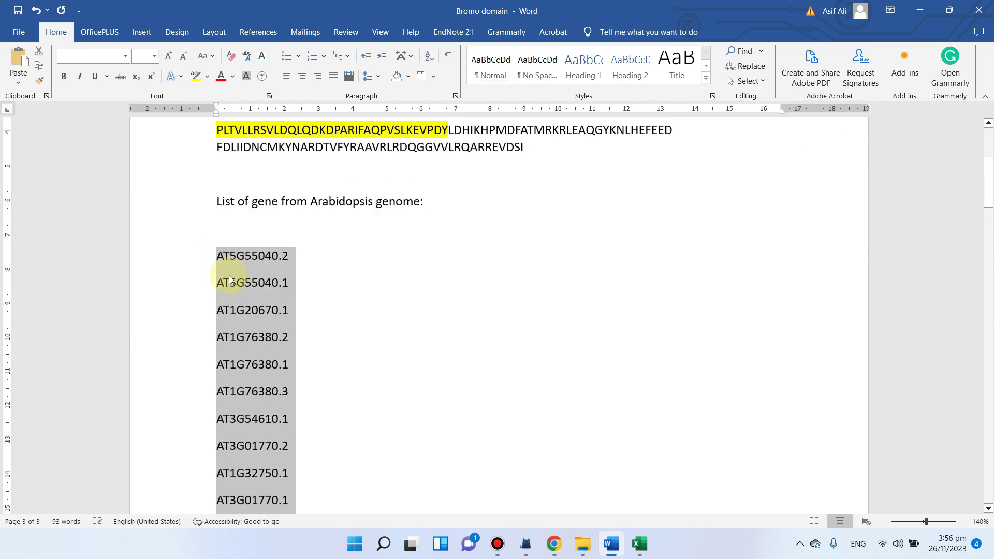
right_click(219, 269)
click(263, 317)
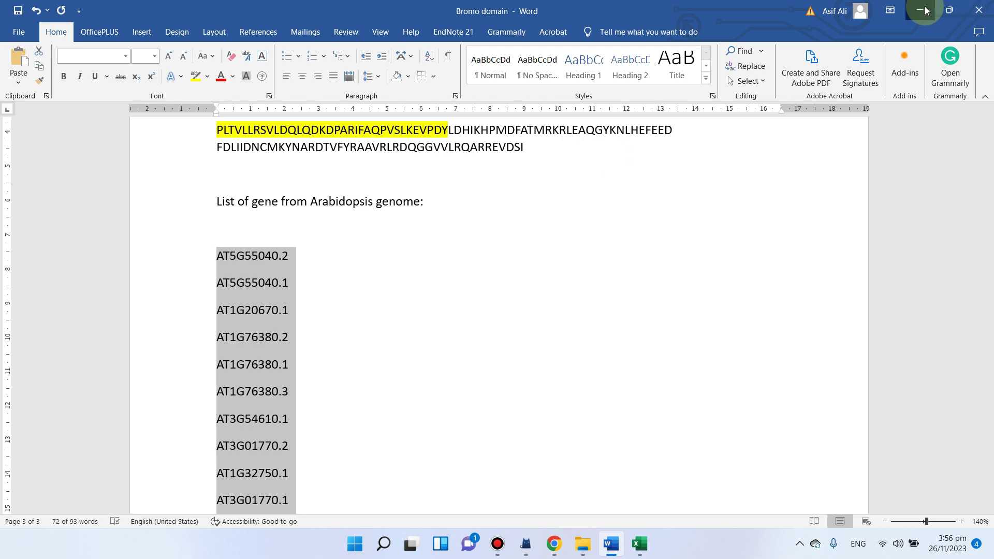
Minimise the open windows and return to the beginning of the TAIR BLAST Result page in Chrome.
click(922, 10)
click(926, 10)
click(927, 10)
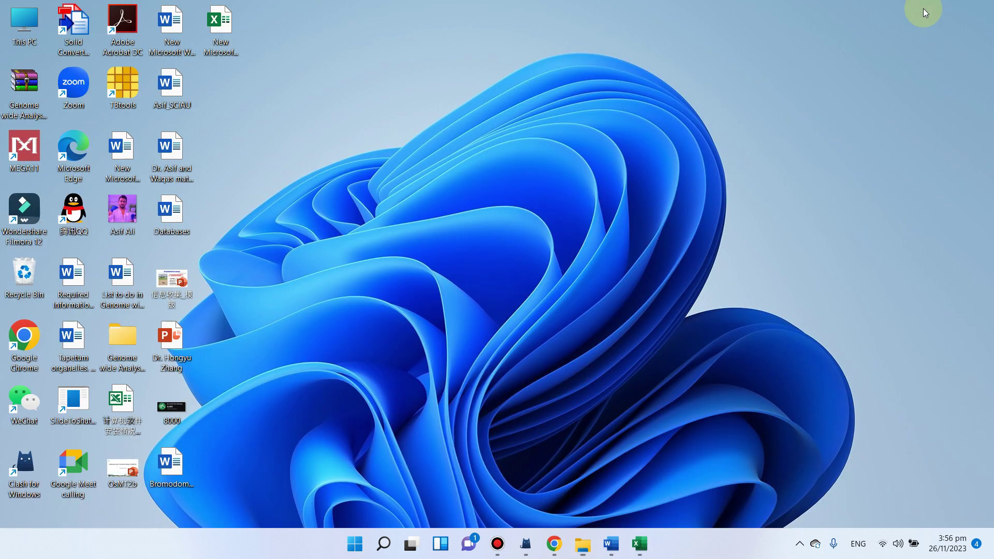
click(567, 542)
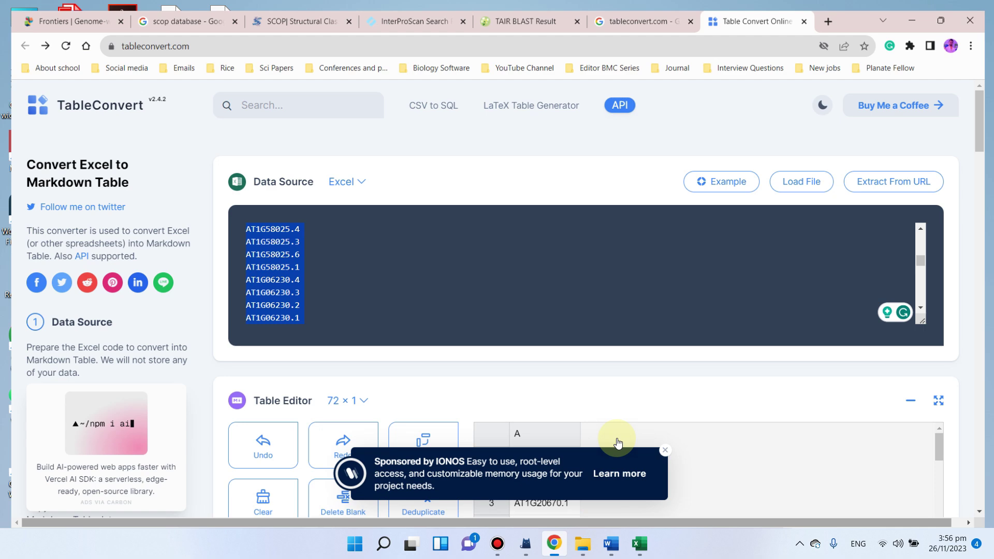
click(526, 11)
scroll(521, 142, up, 15)
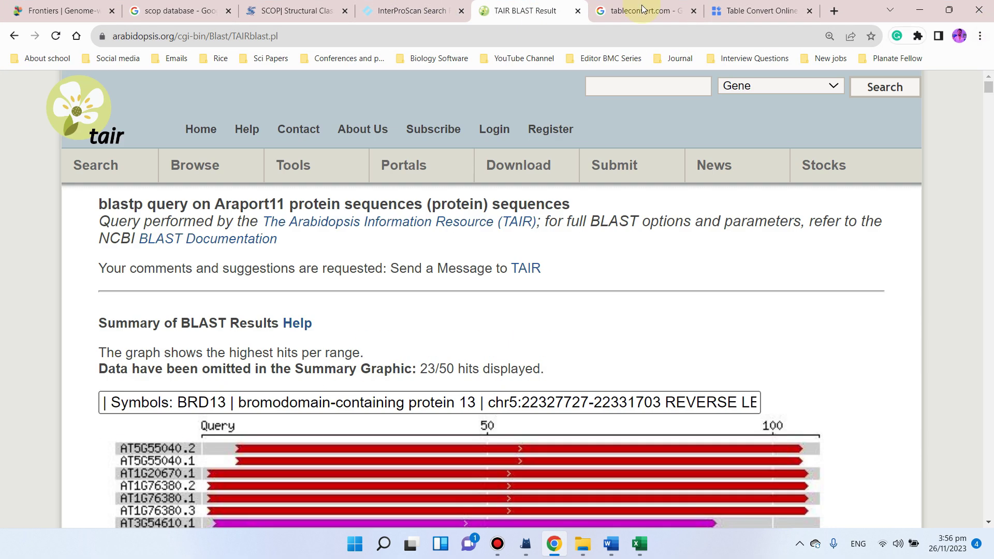
click(641, 9)
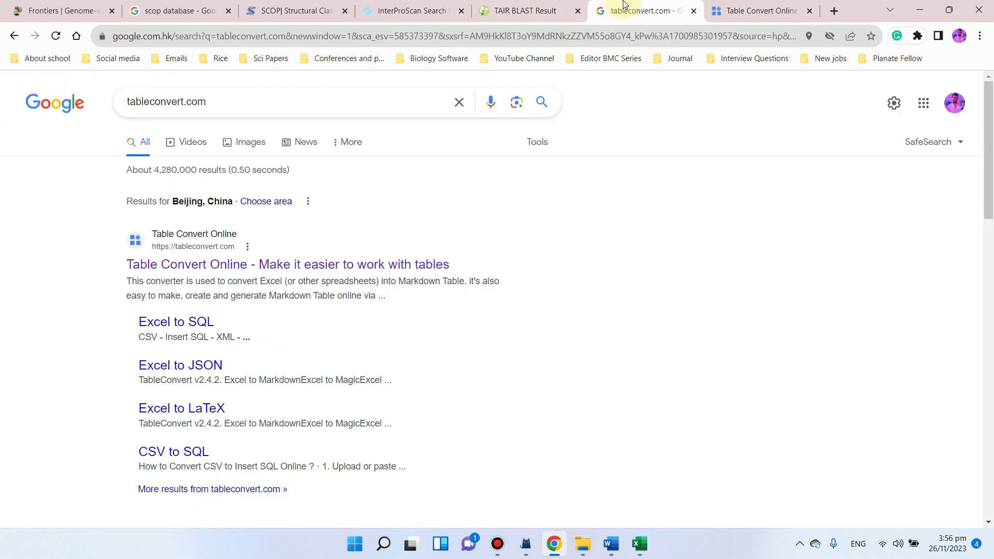
click(533, 11)
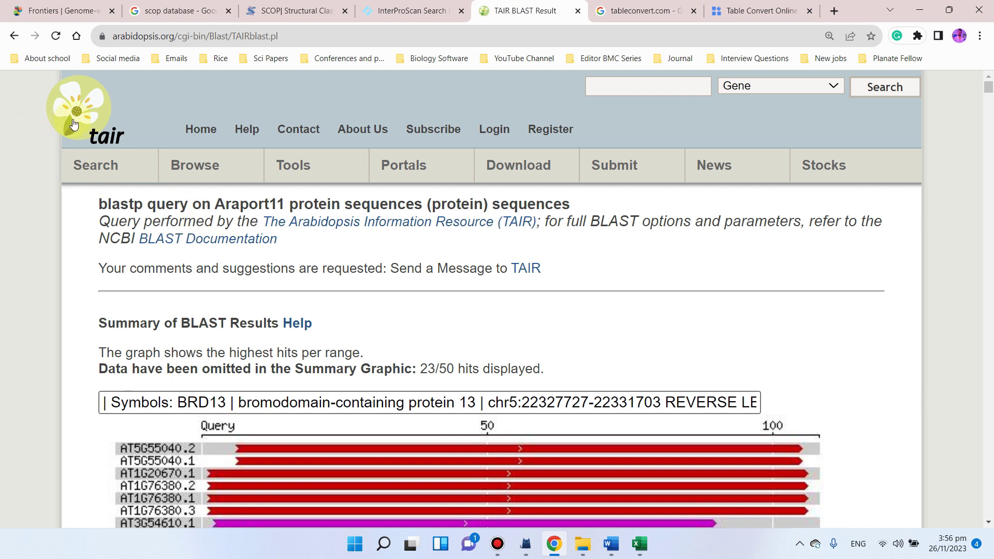
Return to the TAIR home page and open the Bulk Data Retrieval page.
click(73, 124)
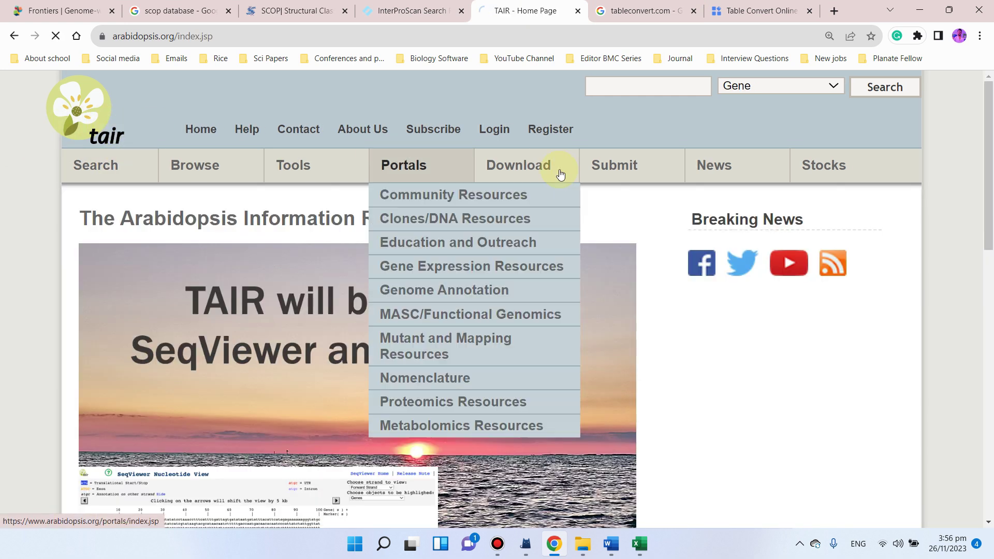
mouse_move(526, 156)
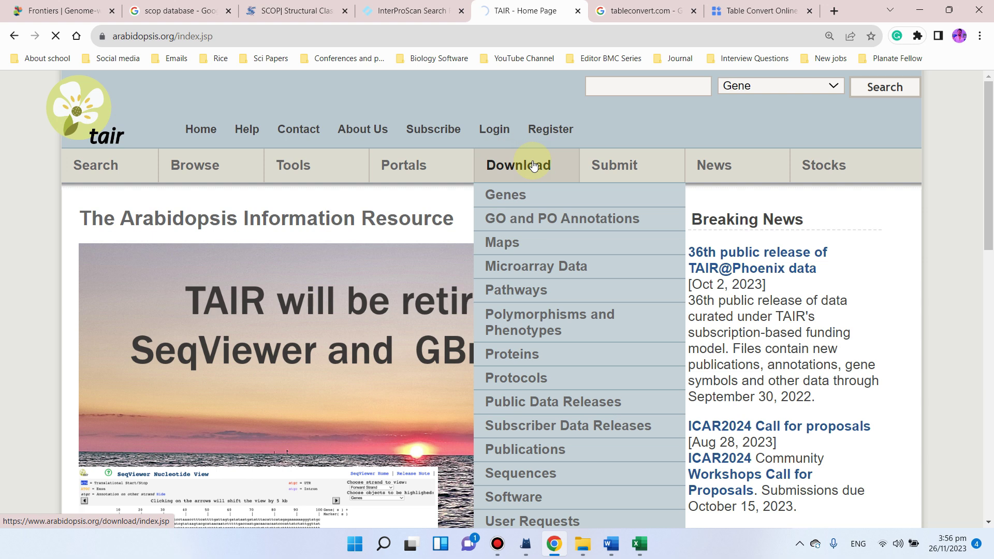
scroll(533, 166, down, 1)
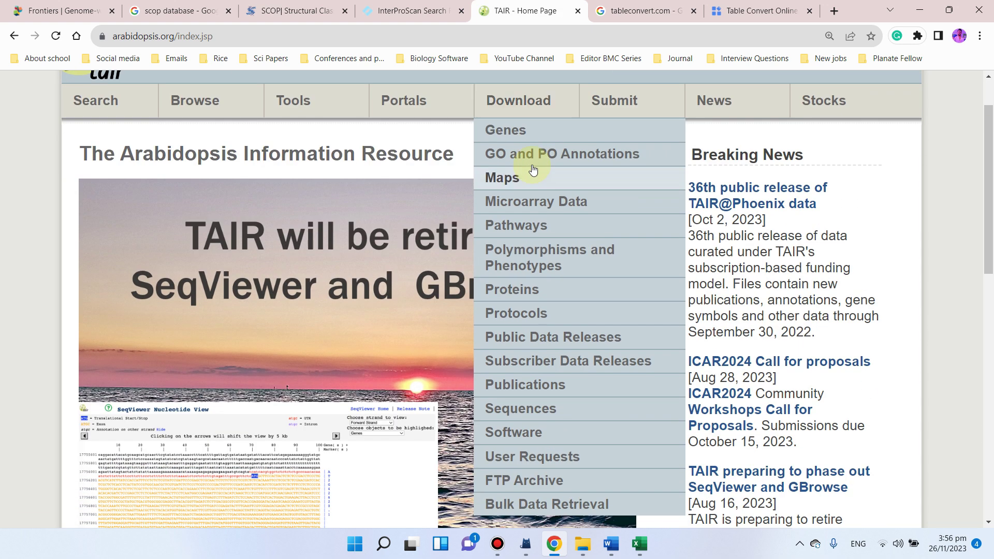
scroll(552, 163, down, 2)
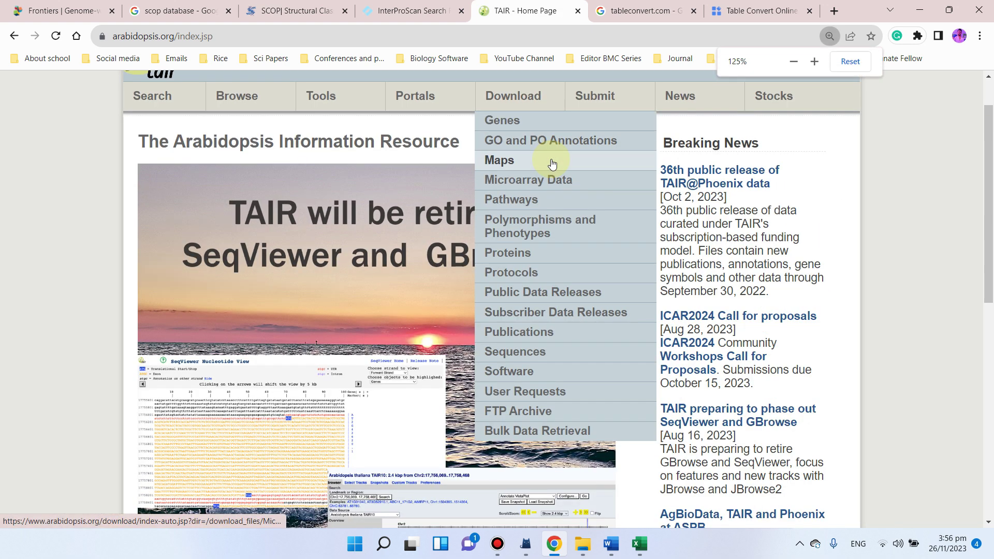
click(850, 61)
mouse_move(505, 90)
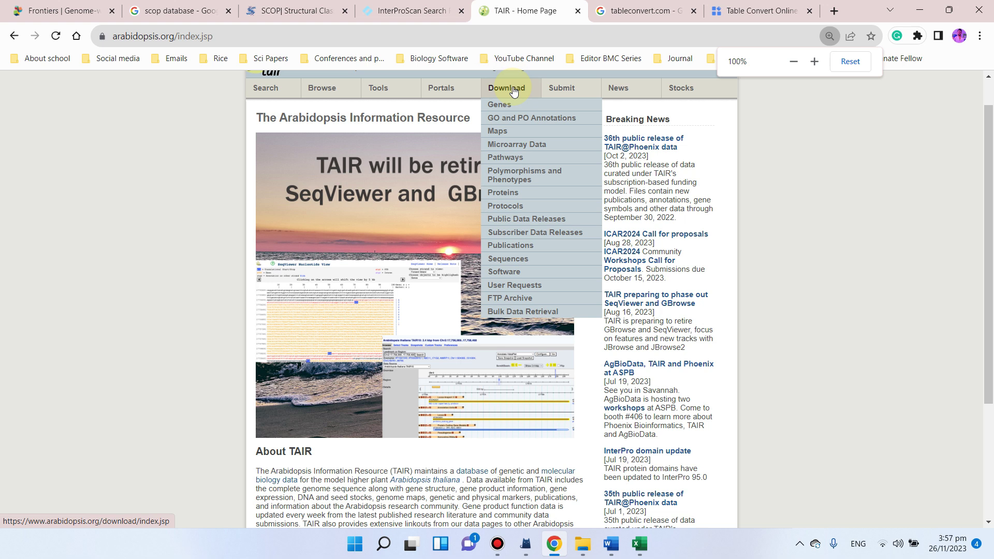
click(556, 313)
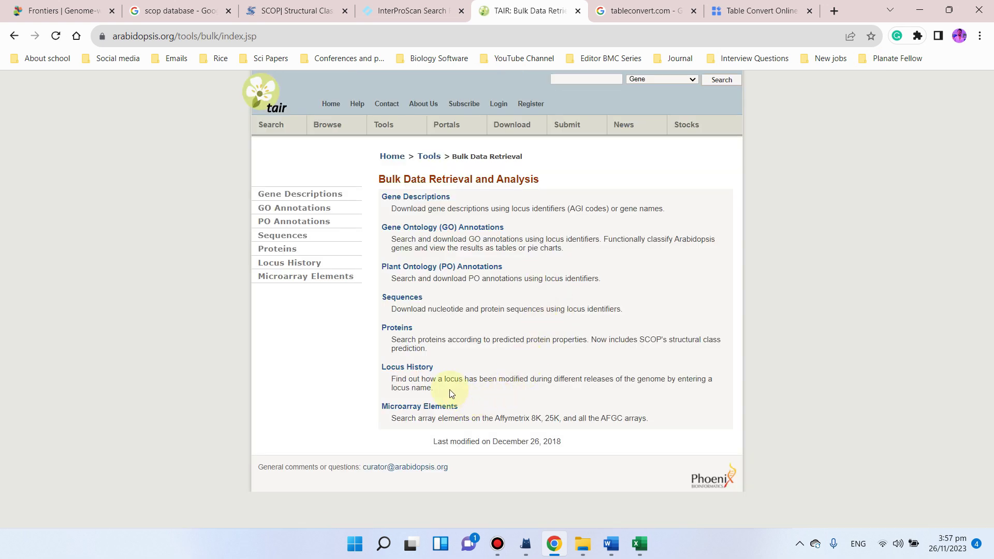
Open the Sequence Bulk Download tool and paste the copied list of Arabidopsis gene model identifiers as the query.
click(412, 302)
scroll(437, 328, down, 3)
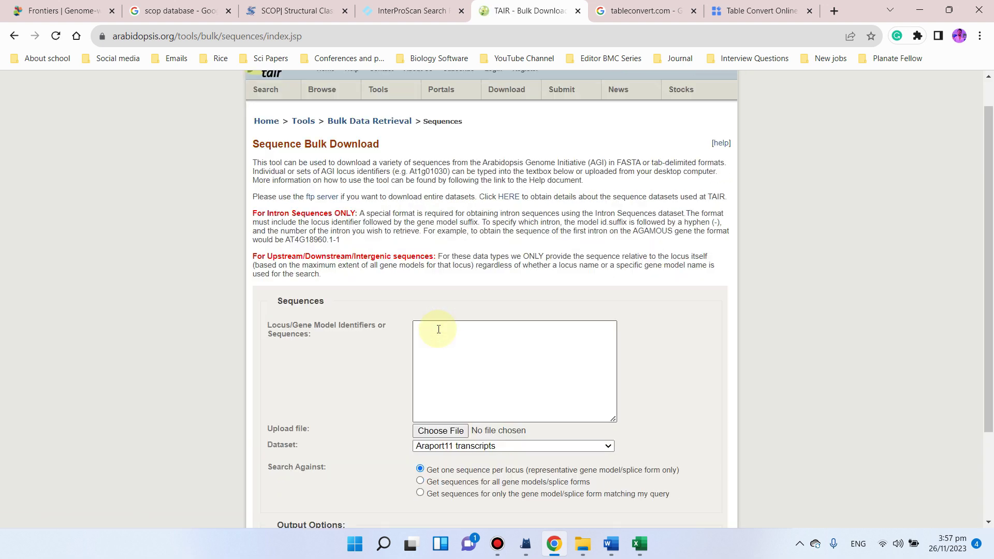
click(433, 211)
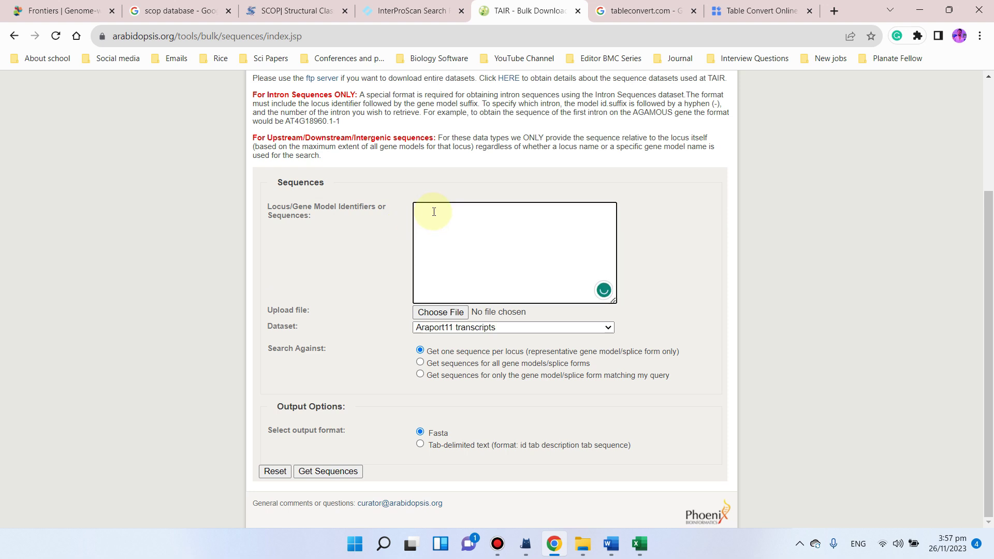
key(ctrl+v)
drag(614, 274, 603, 216)
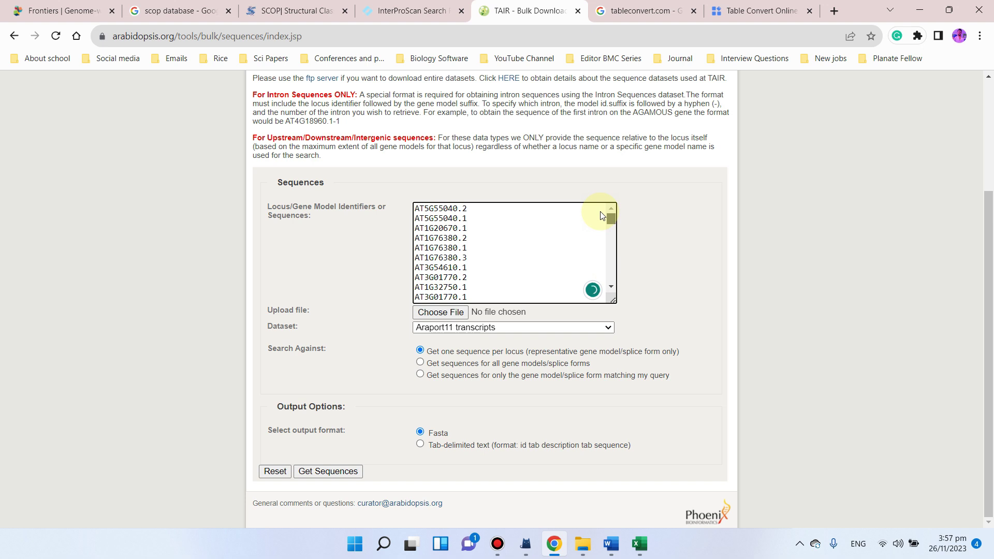
scroll(450, 266, down, 8)
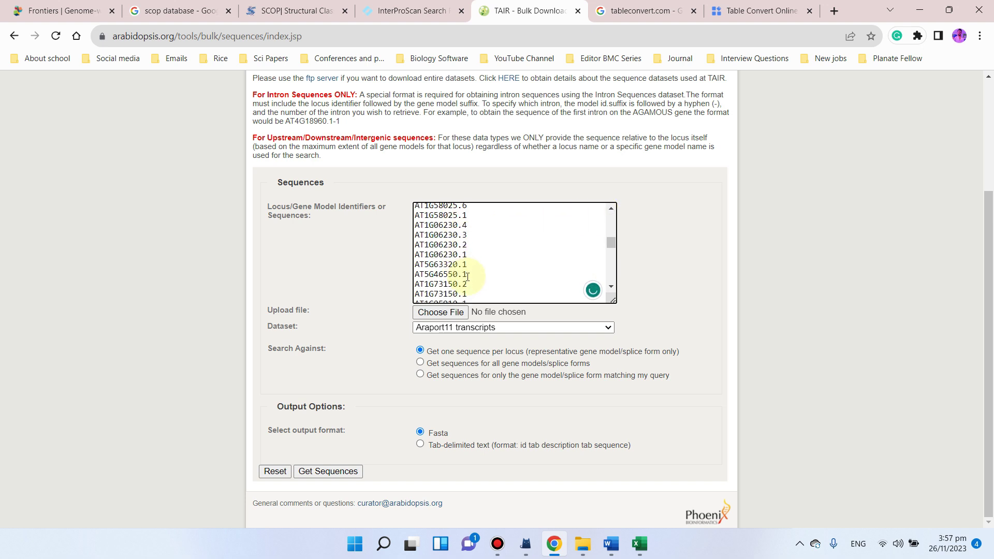
Choose the Araport11 protein sequences dataset and retrieve the sequences for the entered identifiers.
click(493, 330)
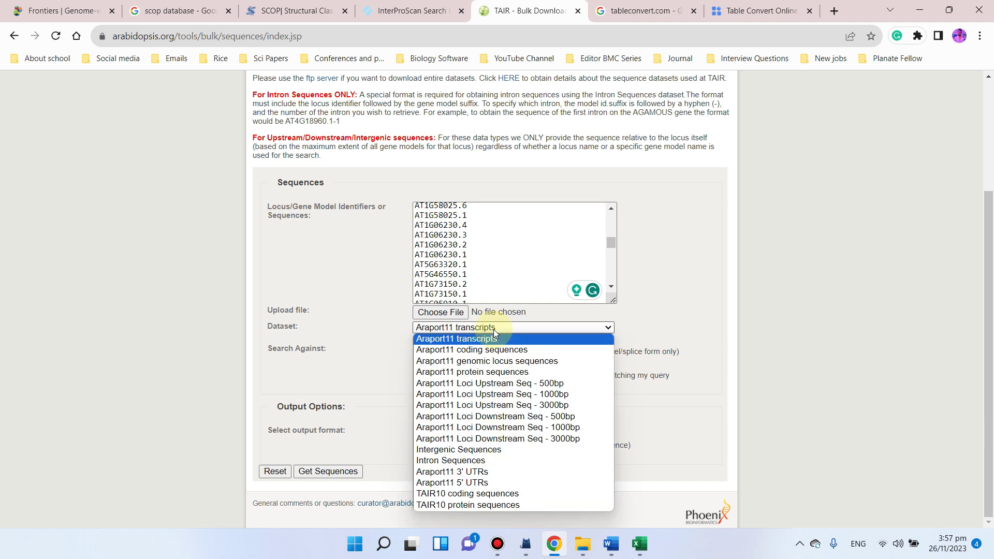
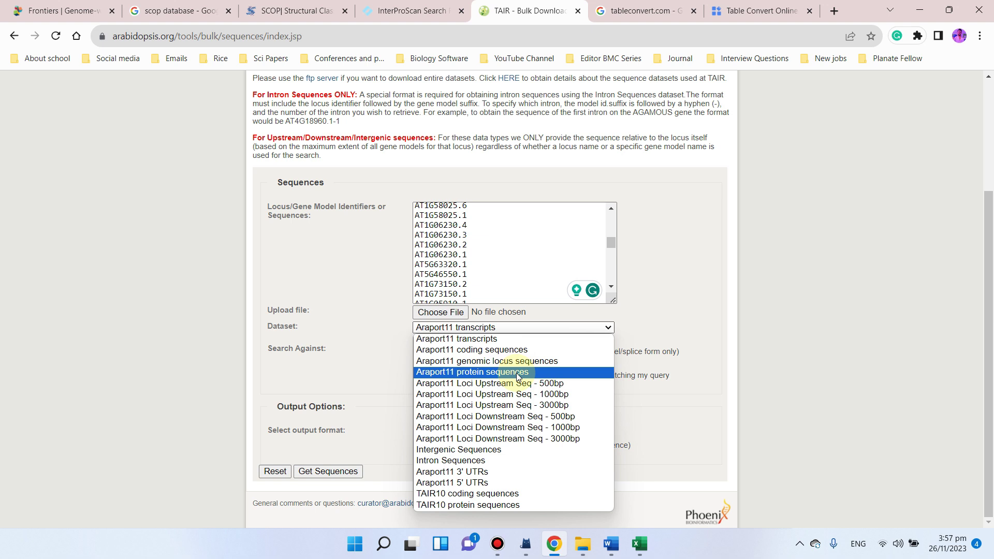
click(518, 376)
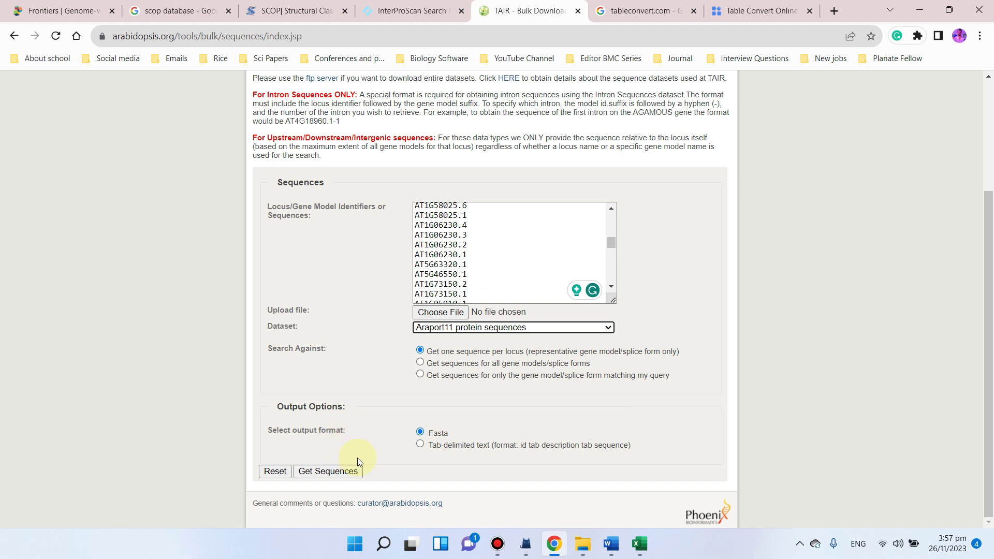
click(331, 472)
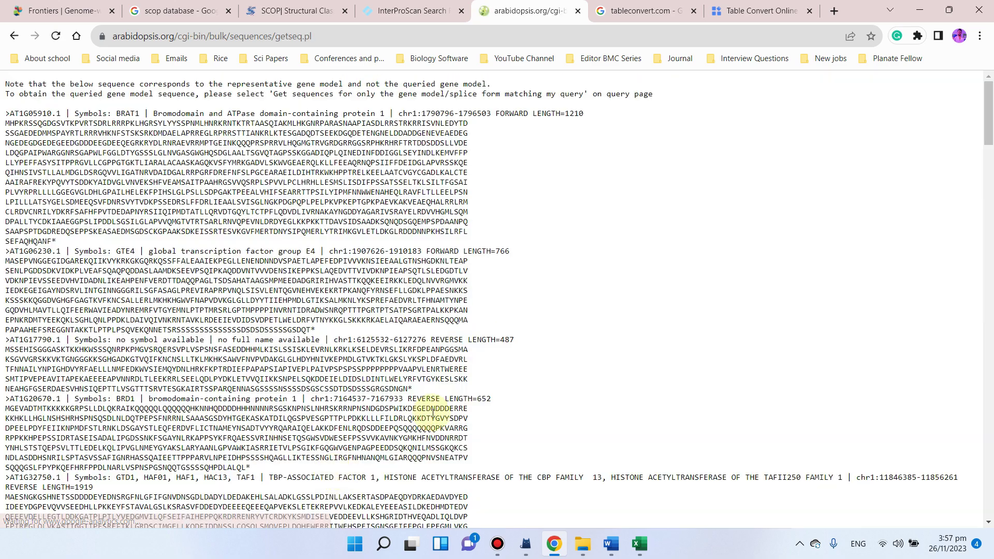
Copy all retrieved protein sequences, from the >AT1G05910.1 header to the end of the ATCG01130.1 record.
scroll(433, 400, down, 6)
scroll(432, 400, down, 20)
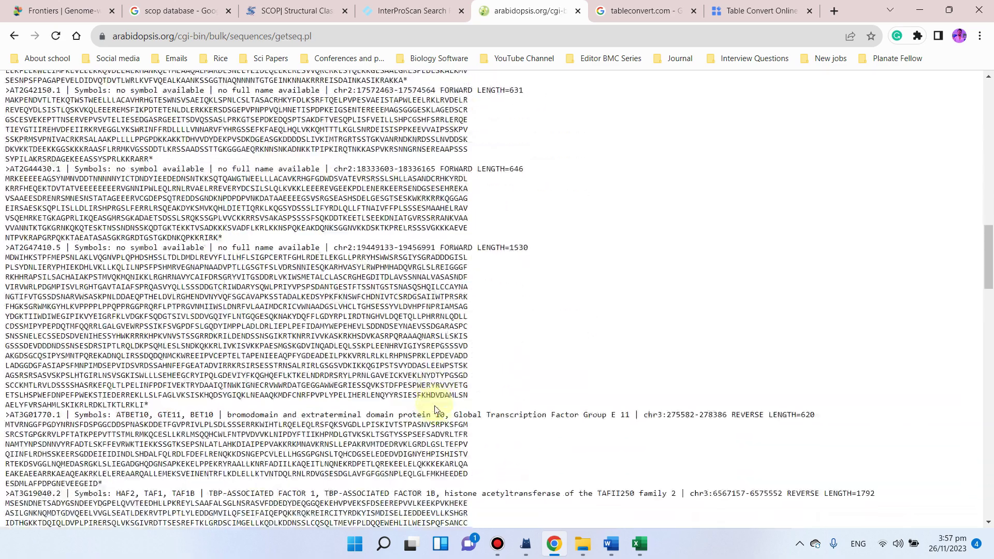
scroll(436, 409, down, 15)
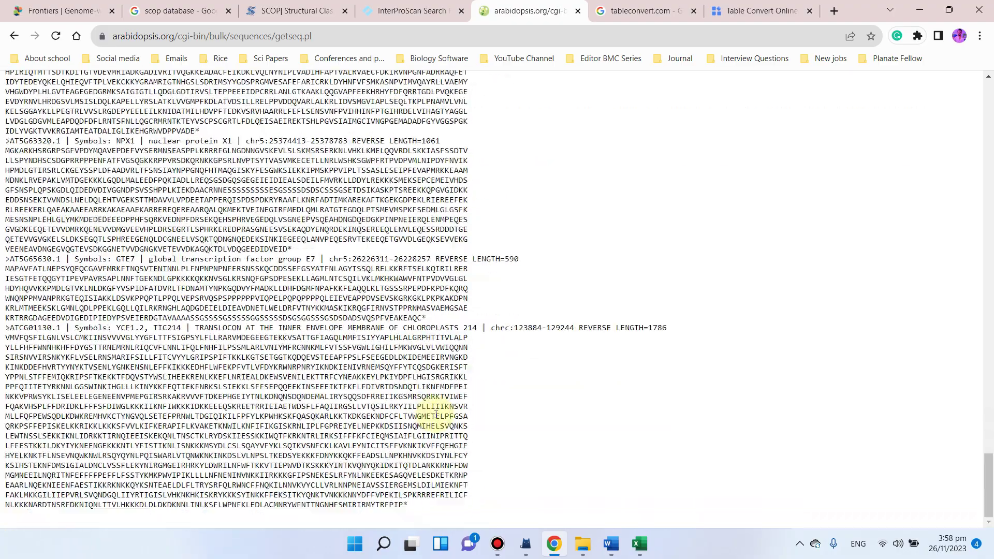
drag(425, 510, 2, 114)
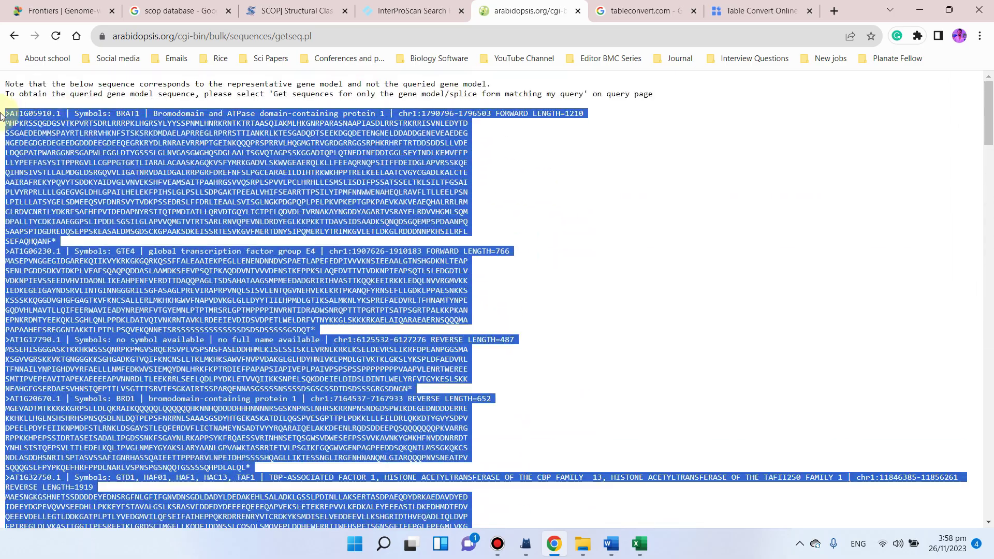
right_click(95, 156)
click(166, 167)
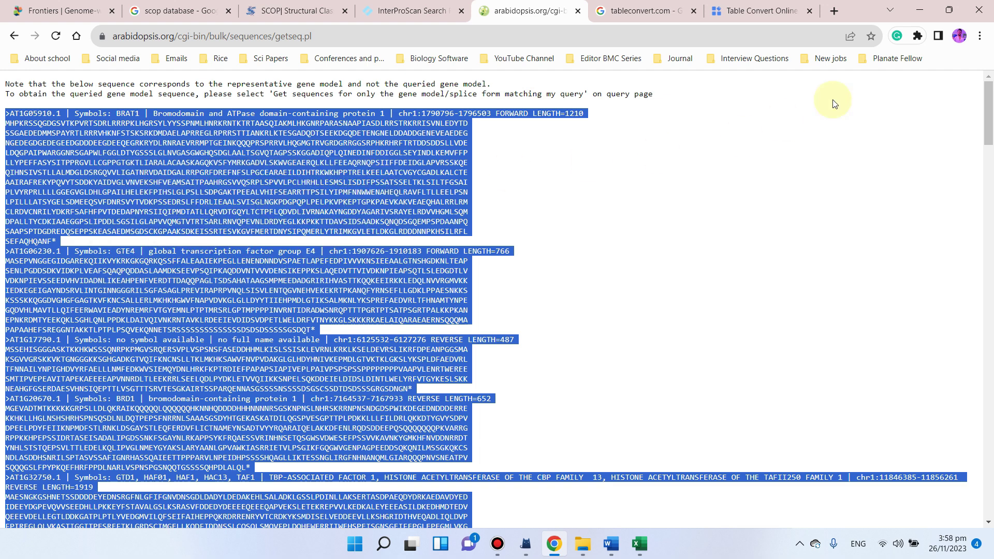
Switch to the desktop and open the Bromo domain video folder inside the Genome wide Analysis folder.
click(920, 10)
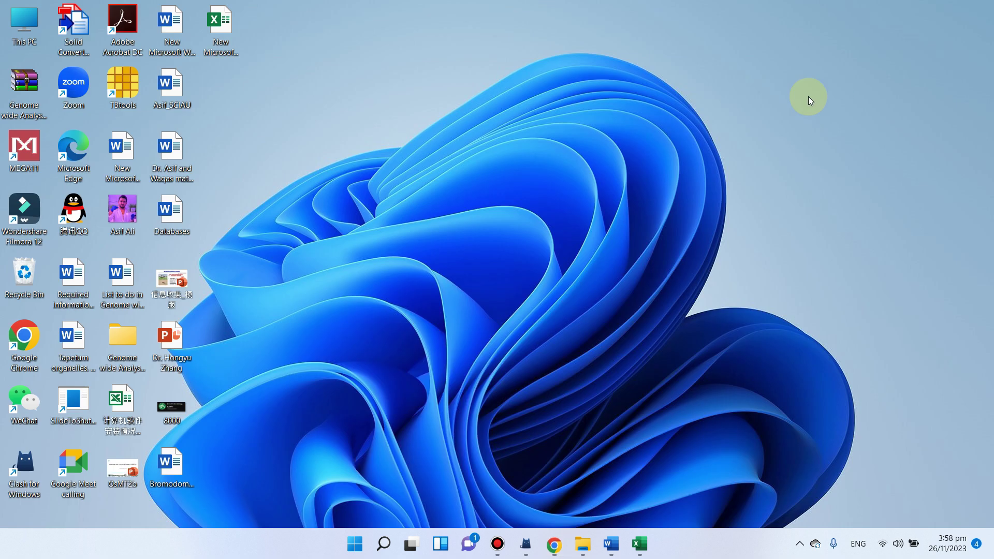
double_click(120, 331)
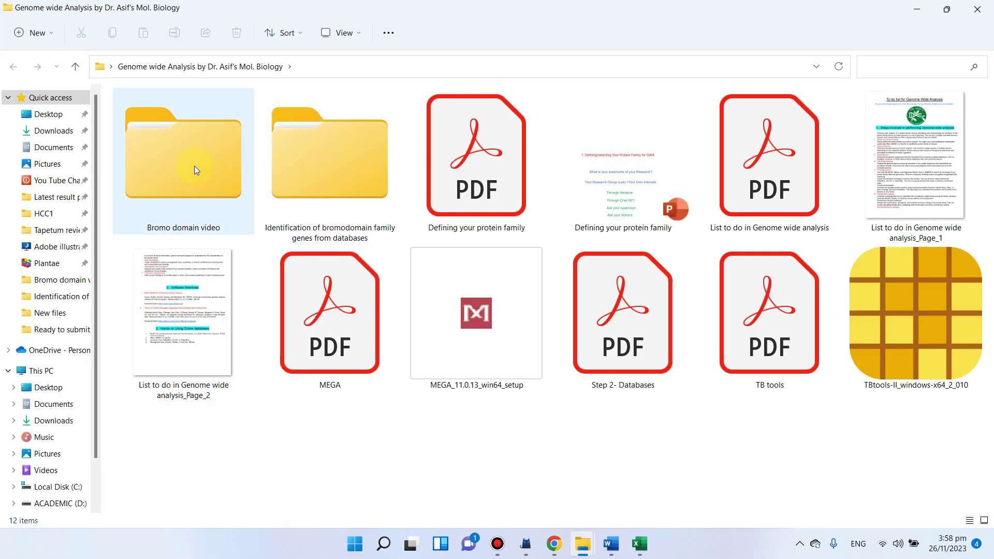
double_click(194, 169)
Create a new text document in the folder and name it "Bromodomain genes in arabidopsis".
right_click(446, 293)
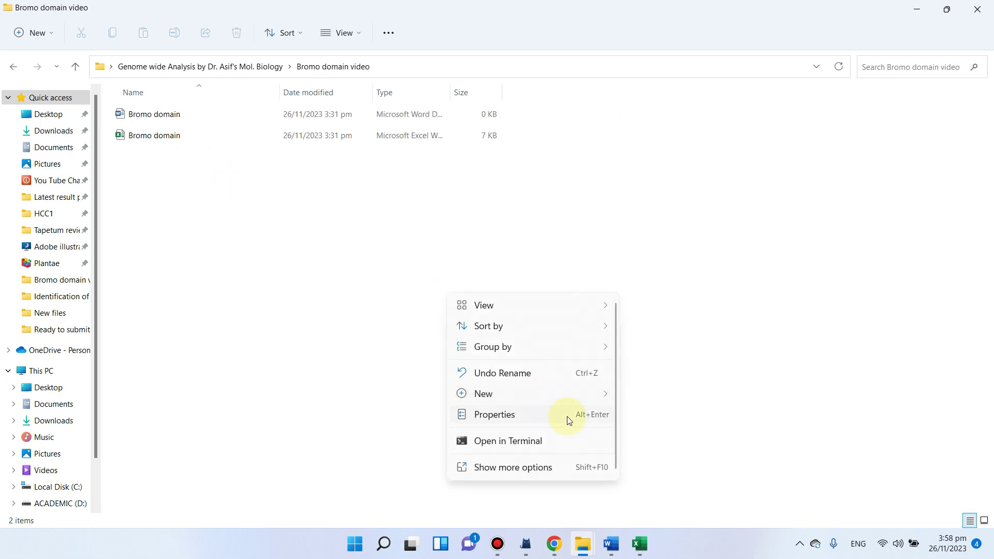
mouse_move(604, 399)
click(639, 378)
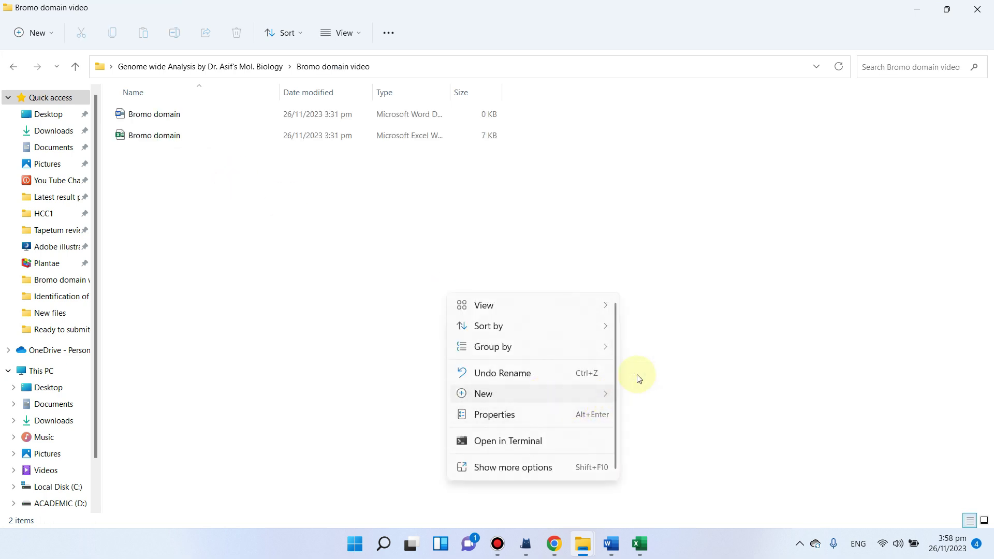
text(B)
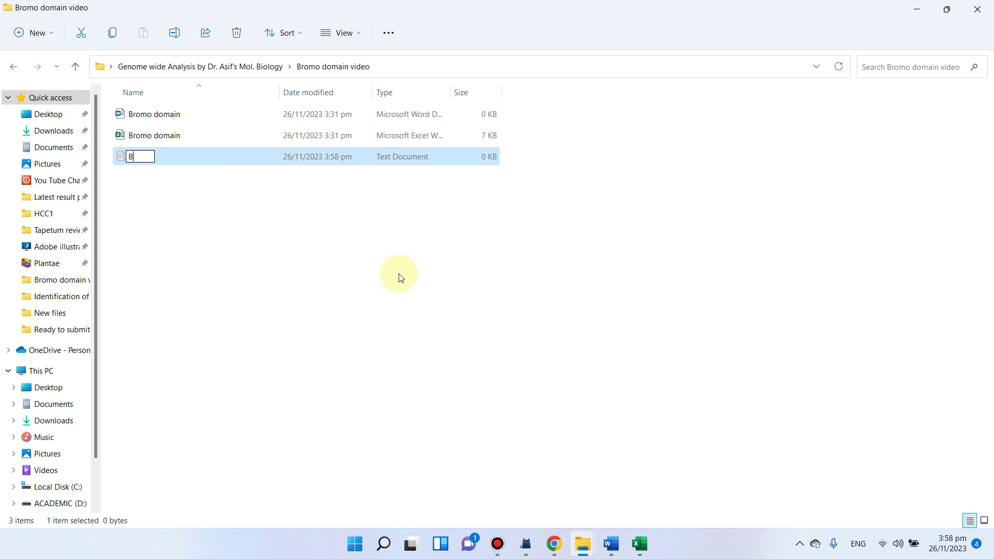
text(romodomai)
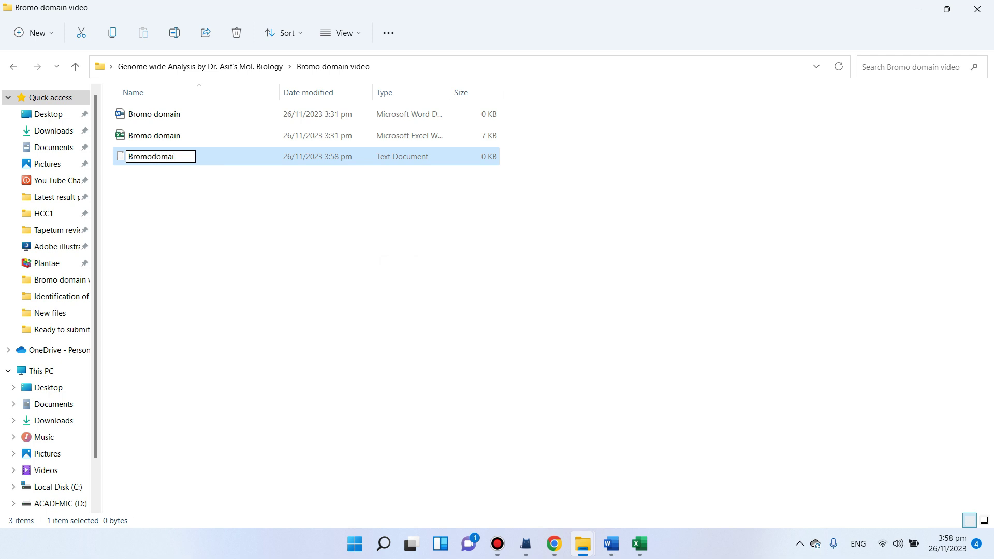
text(n genes i)
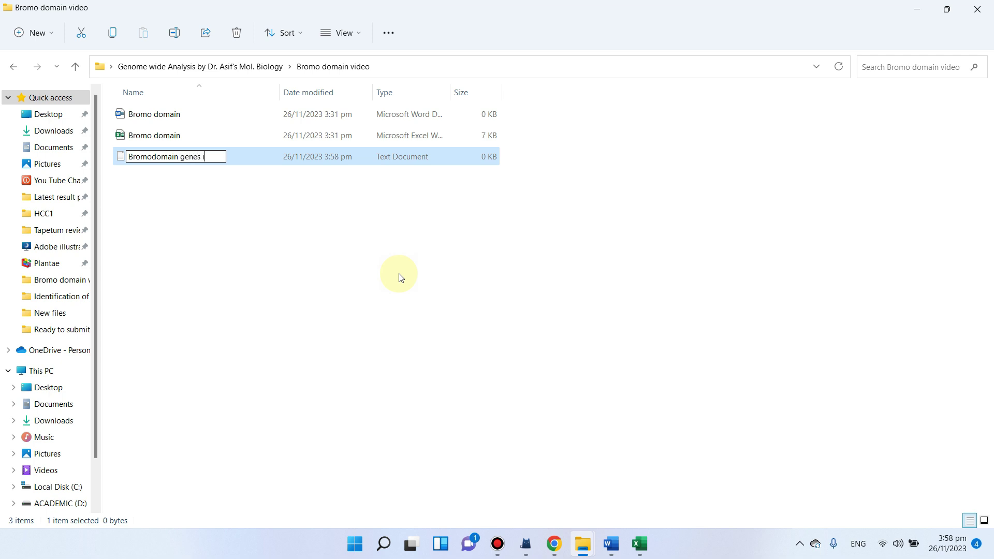
text(n arabidopsis)
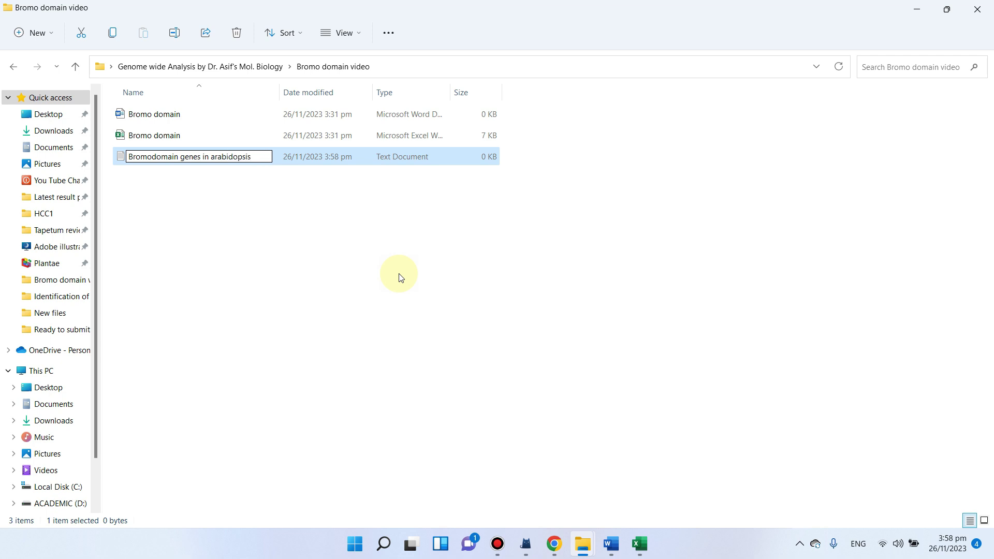
key(Return)
Open the new text document in Notepad, maximize it and close the other open documents.
double_click(438, 157)
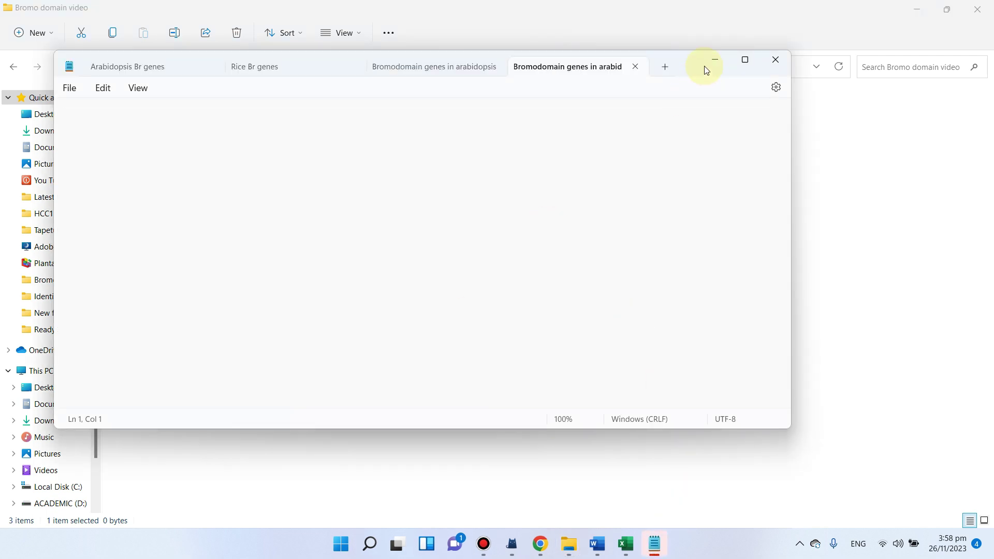
click(745, 59)
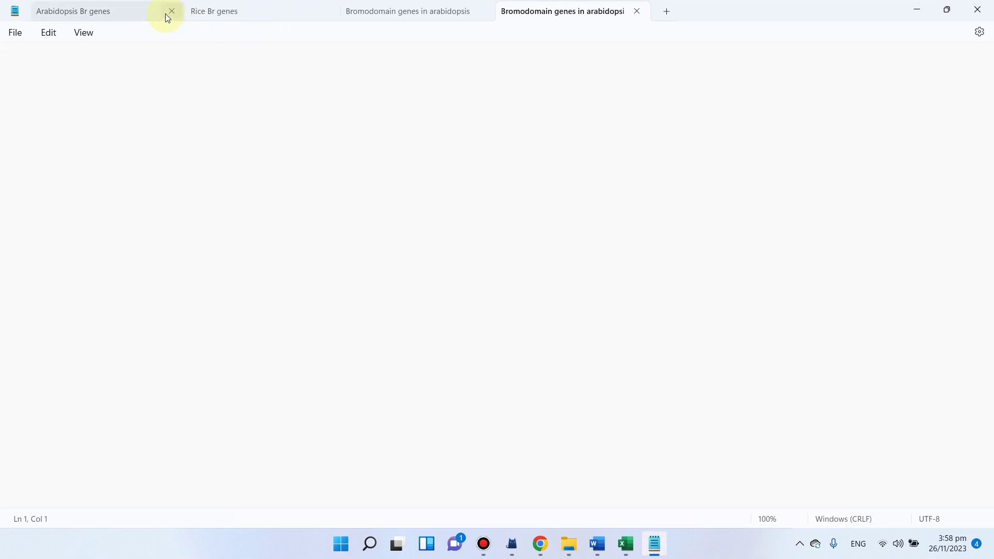
click(171, 10)
click(169, 10)
click(161, 11)
click(170, 10)
Paste the copied protein sequences into the empty document and return to its beginning.
key(ctrl+v)
scroll(673, 321, up, 4)
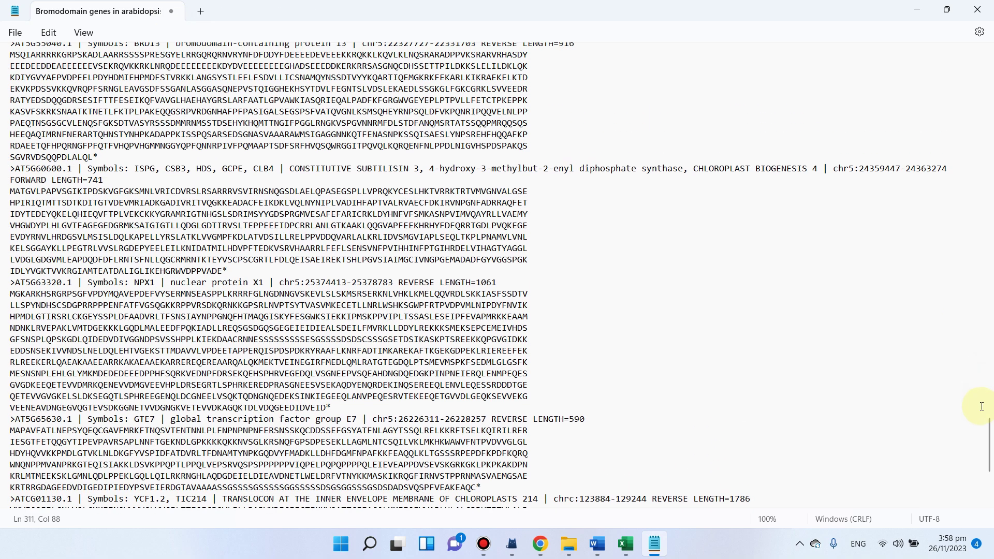
drag(988, 455, 987, 83)
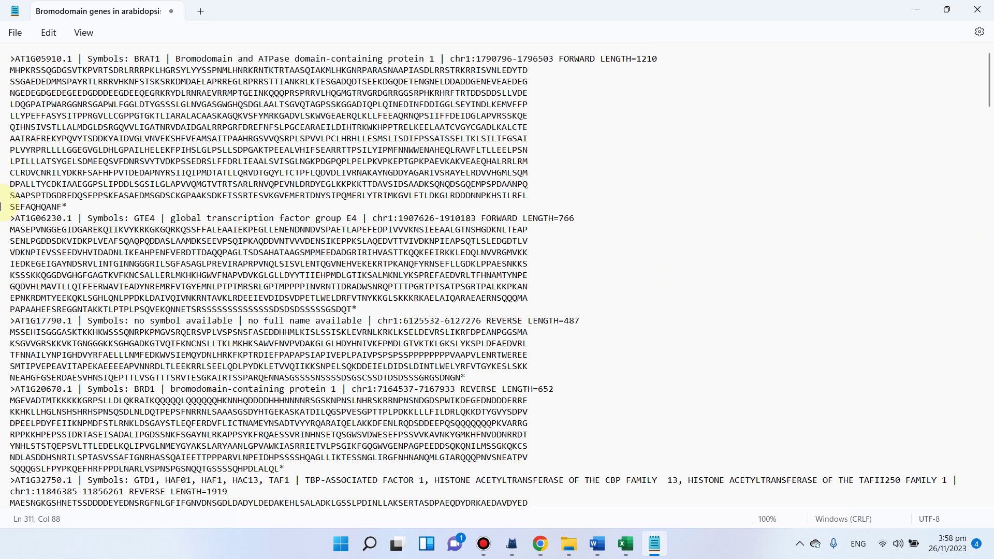
Examine the FASTA format of the first record: the > sign, locus identifier, header description and closing asterisk.
drag(71, 60, 11, 52)
click(14, 58)
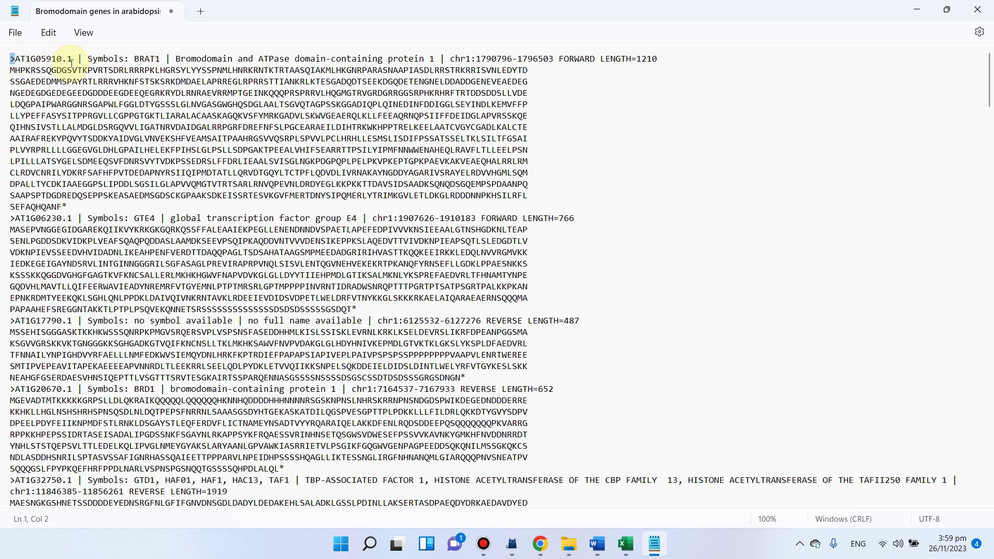
drag(74, 57, 265, 51)
click(48, 55)
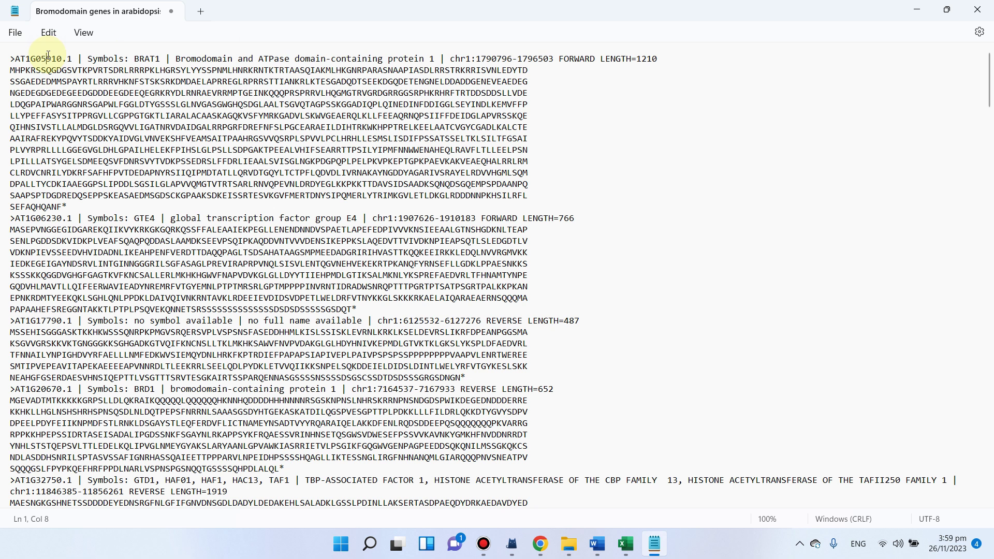
drag(659, 58, 79, 43)
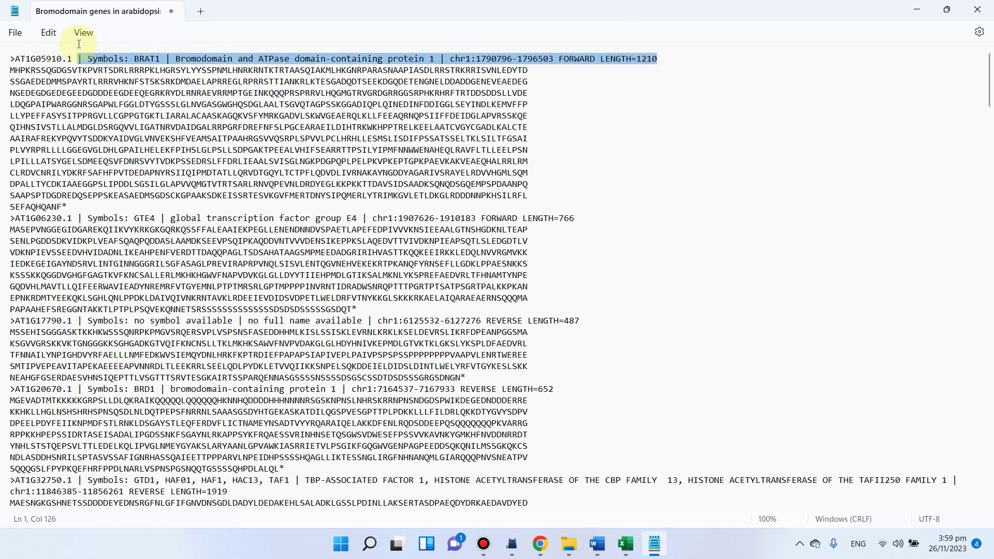
click(67, 207)
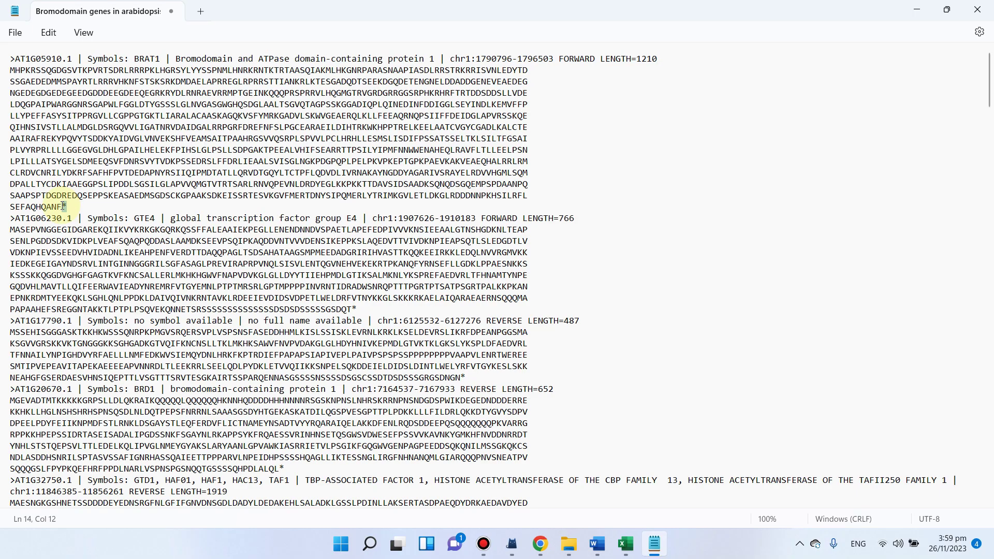
scroll(63, 207, down, 15)
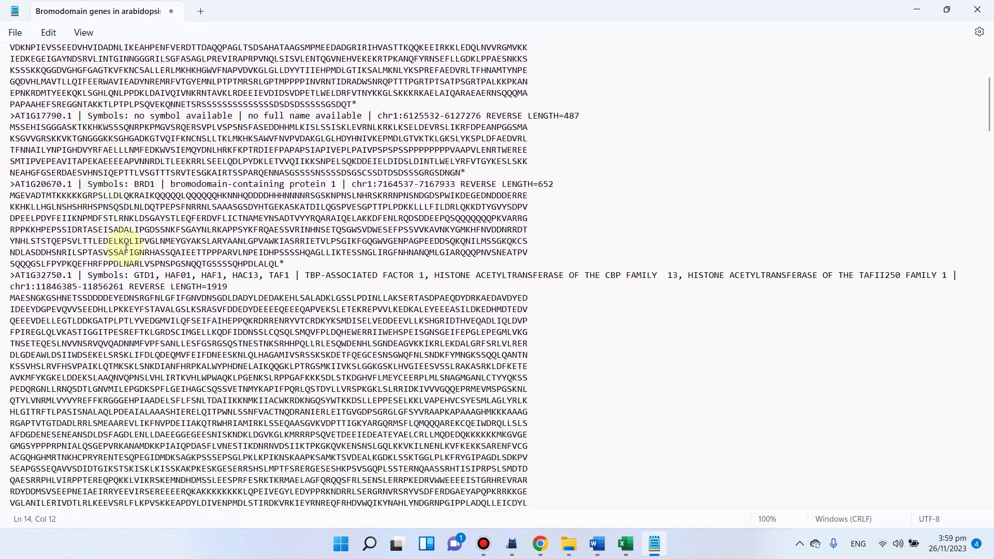
Review the pasted protein records through to the last one and save the text document.
scroll(249, 286, down, 15)
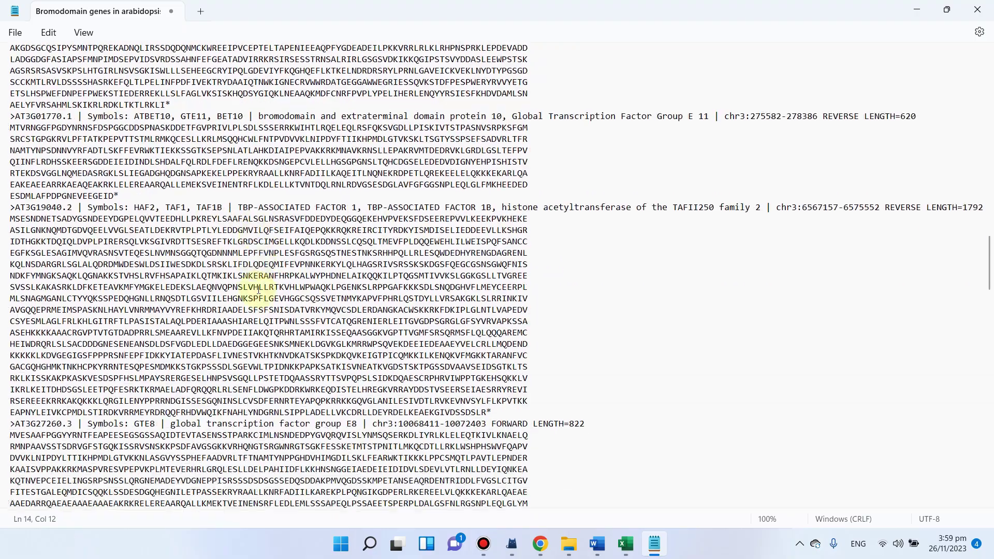
scroll(503, 315, down, 15)
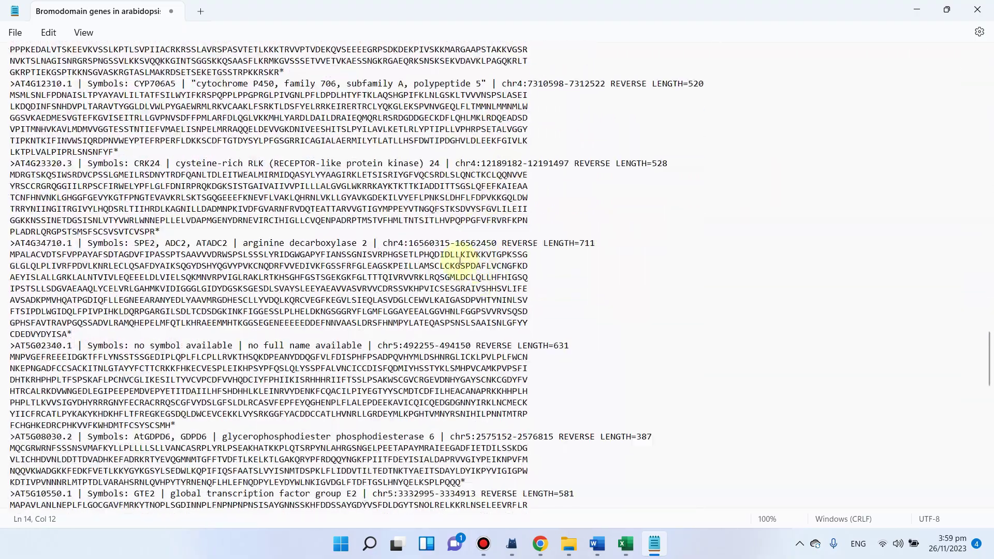
scroll(374, 295, down, 6)
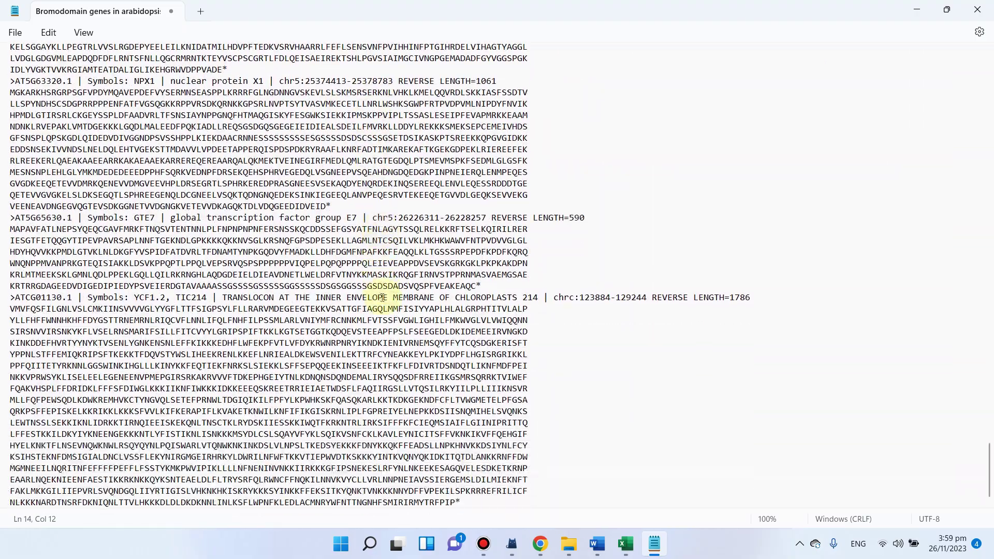
scroll(497, 303, up, 15)
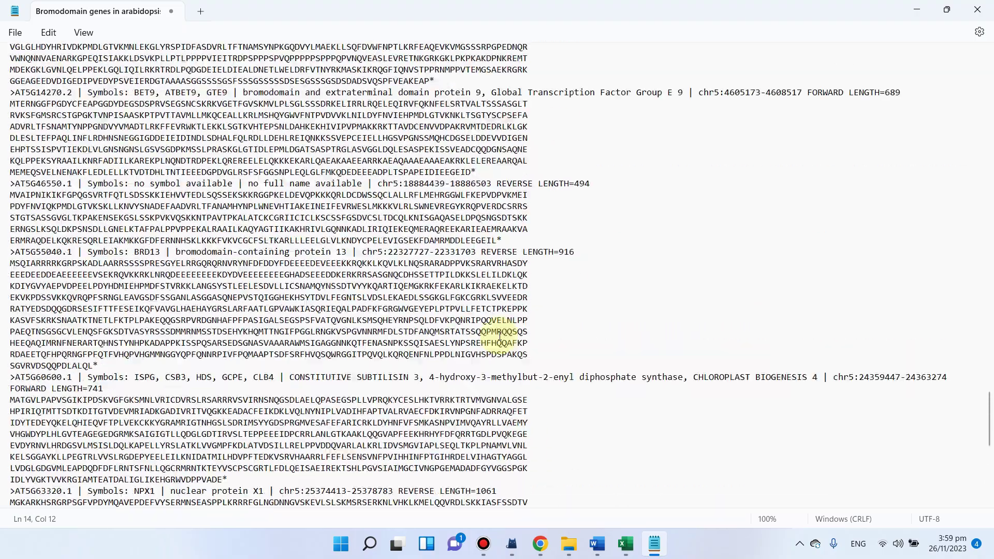
scroll(501, 336, up, 5)
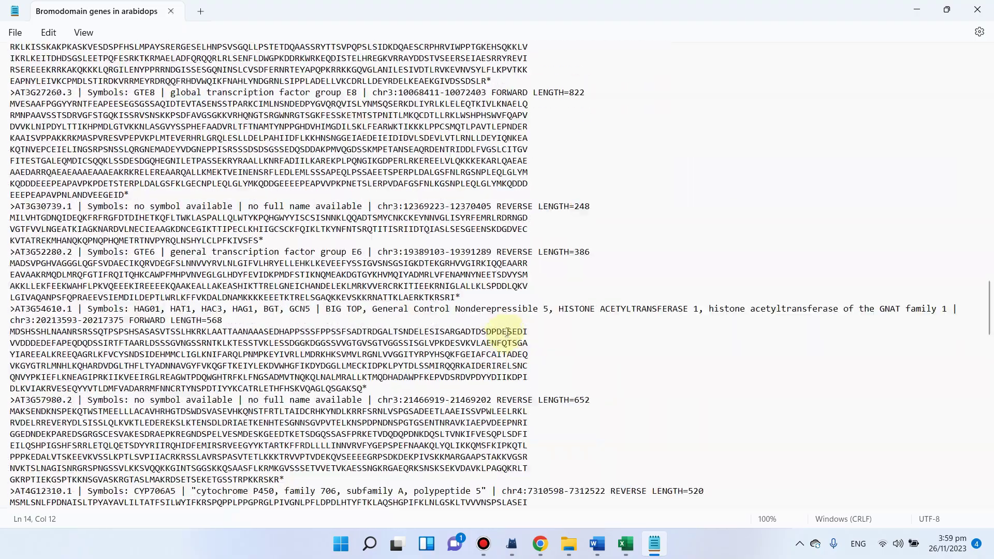
Copy all protein sequences from the text document, and minimize the document and folder windows to reach the desktop.
click(368, 284)
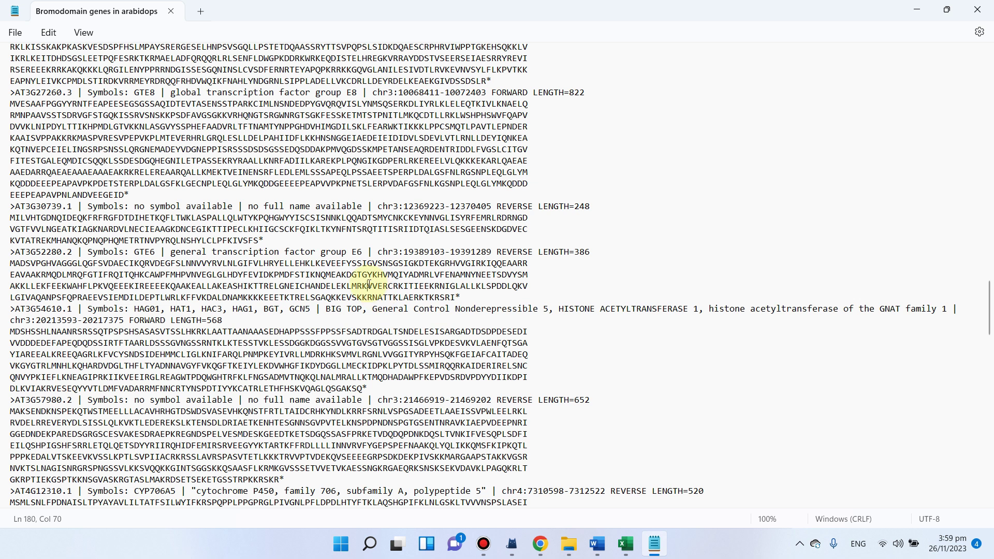
key(ctrl+shift+End)
right_click(372, 250)
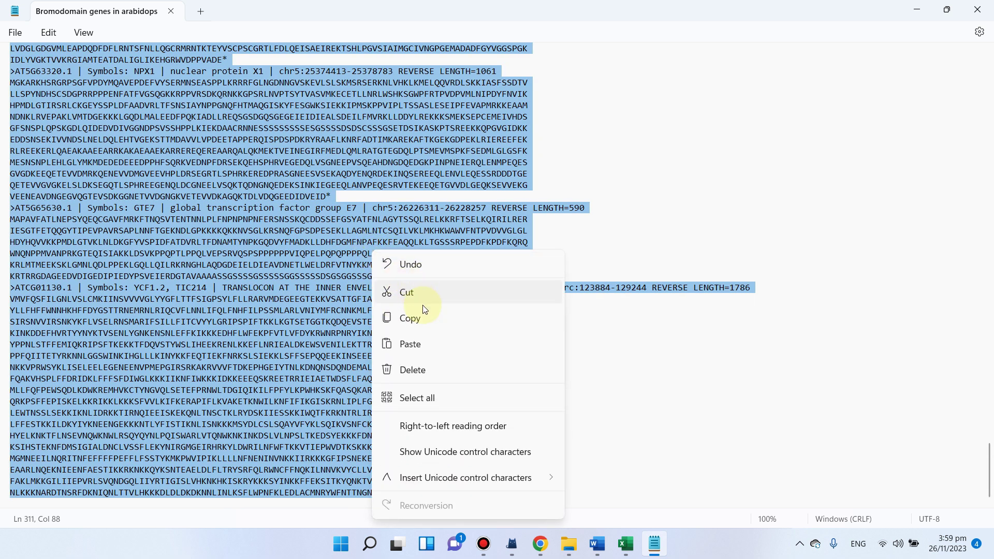
click(428, 318)
click(918, 9)
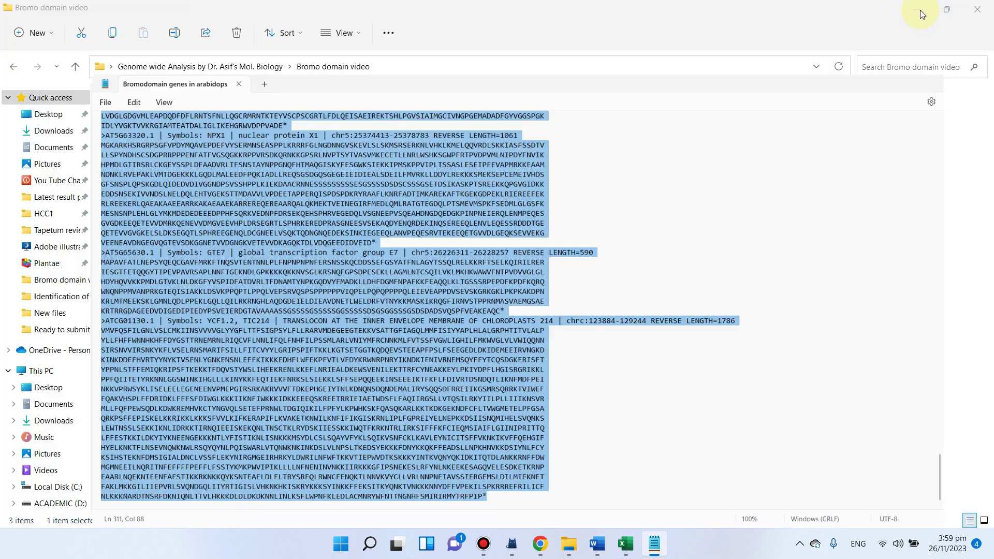
click(916, 11)
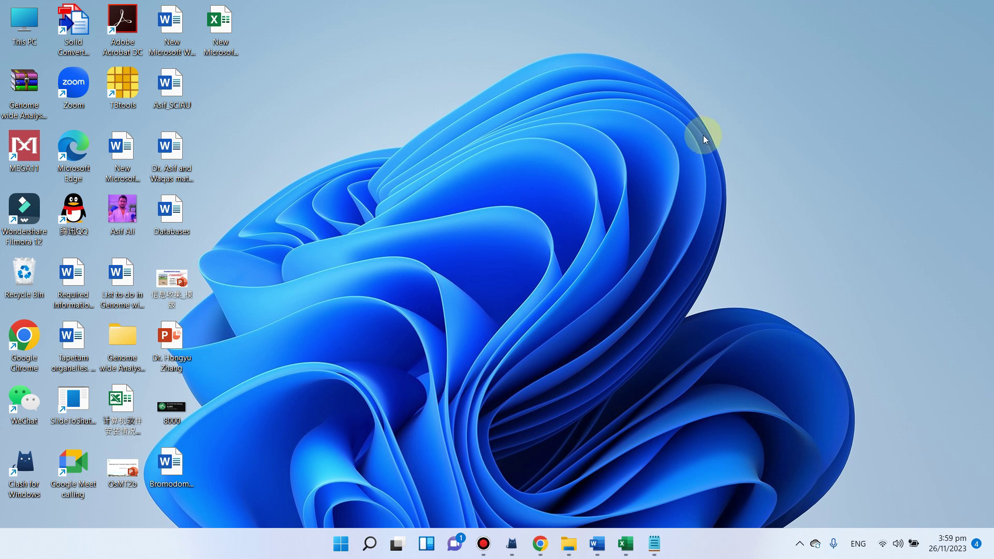
Launch TBtools from the desktop, close the web page that opens with it, minimize the browser and maximize TBtools.
double_click(120, 94)
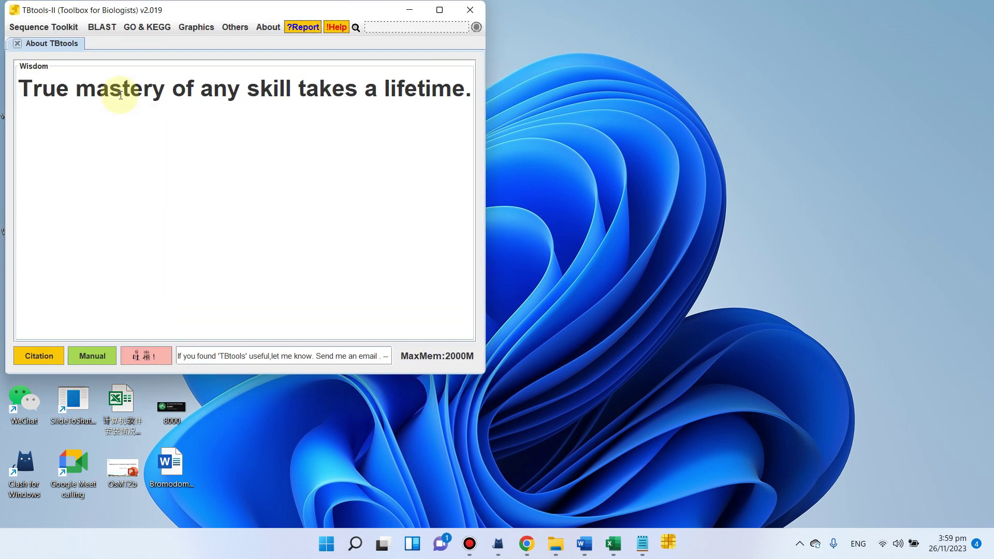
click(451, 14)
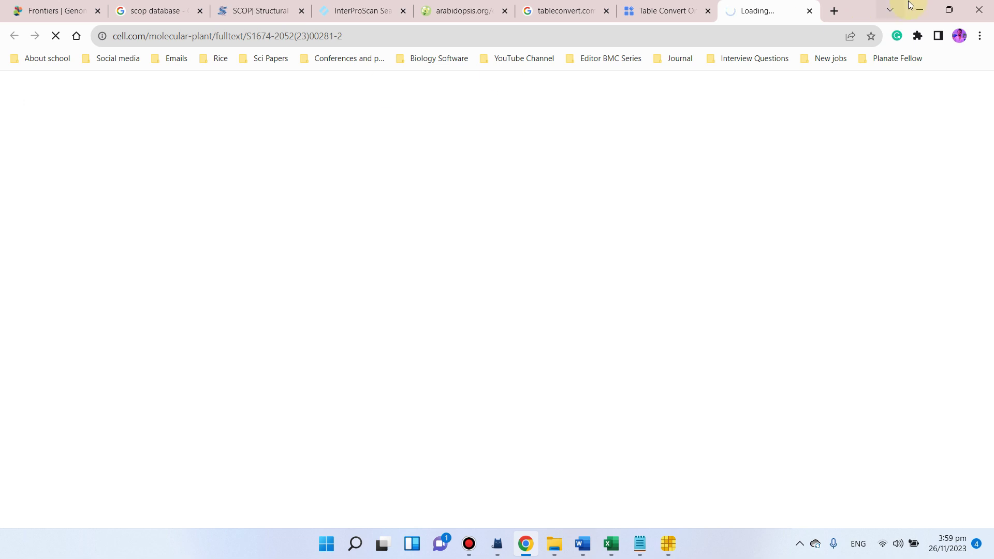
click(809, 12)
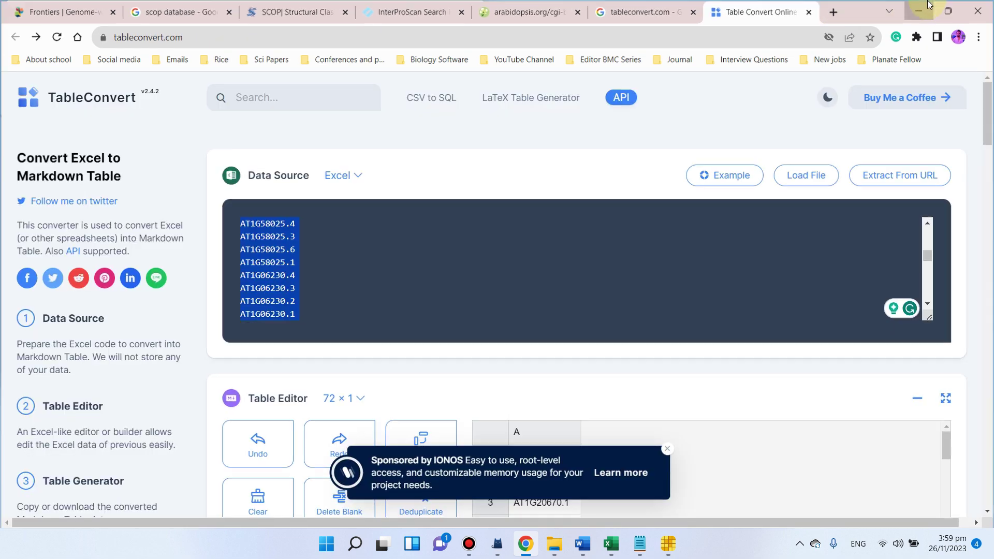
click(919, 10)
click(438, 10)
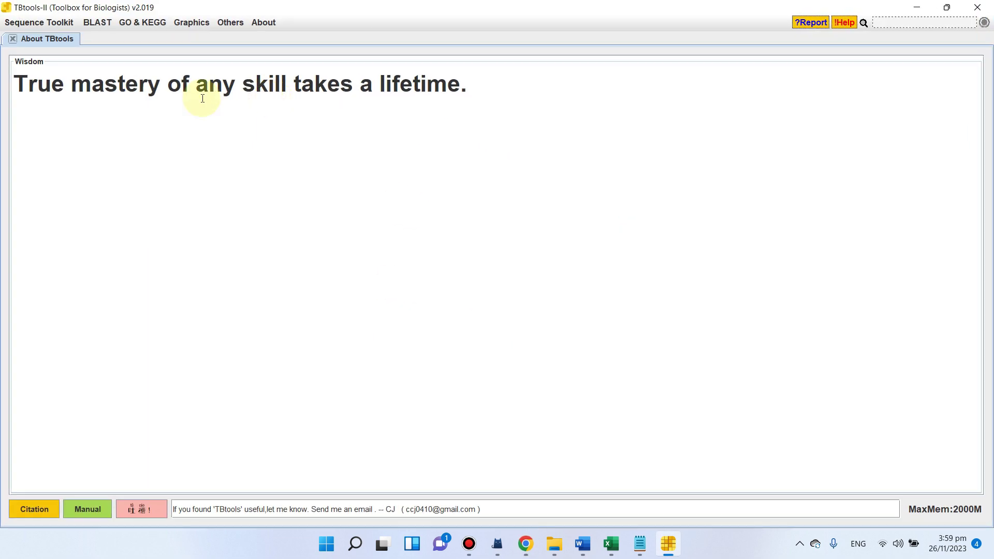
Open the Fasta ID Simplify tool in TBtools and maximize its window.
click(39, 23)
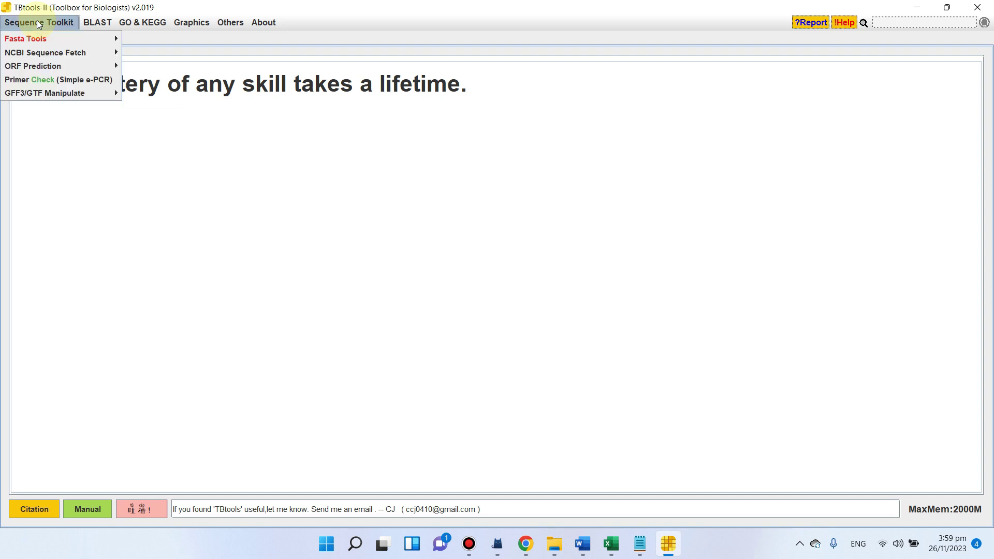
mouse_move(89, 36)
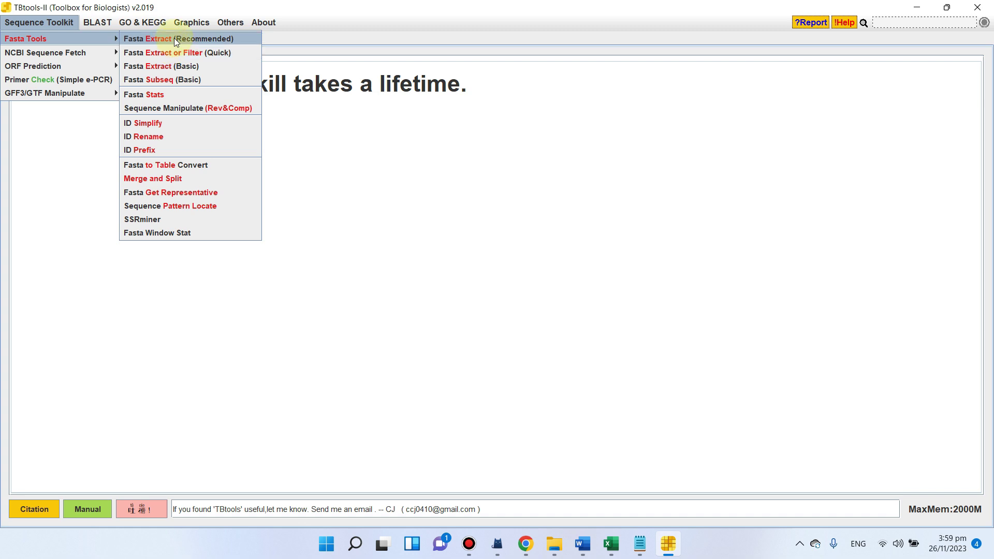
click(187, 126)
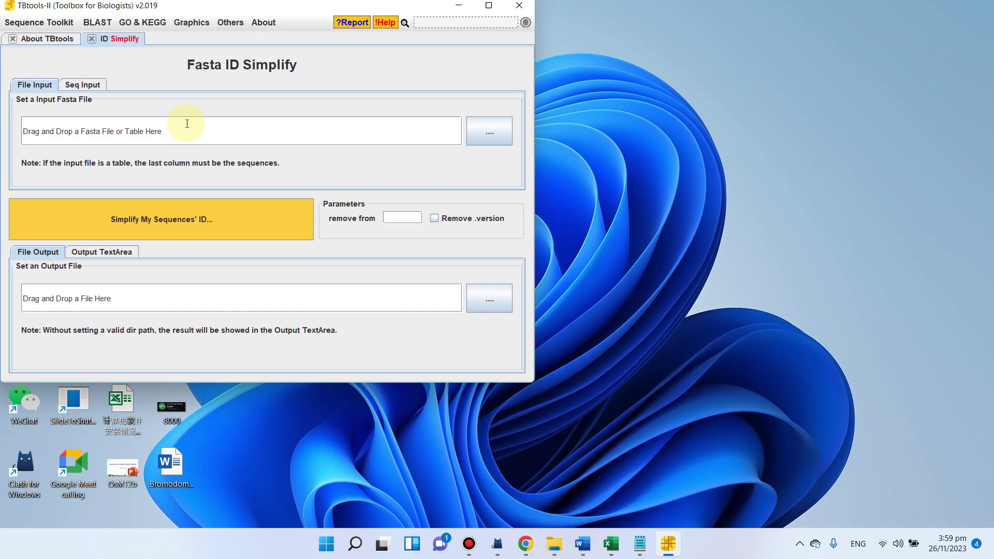
click(487, 6)
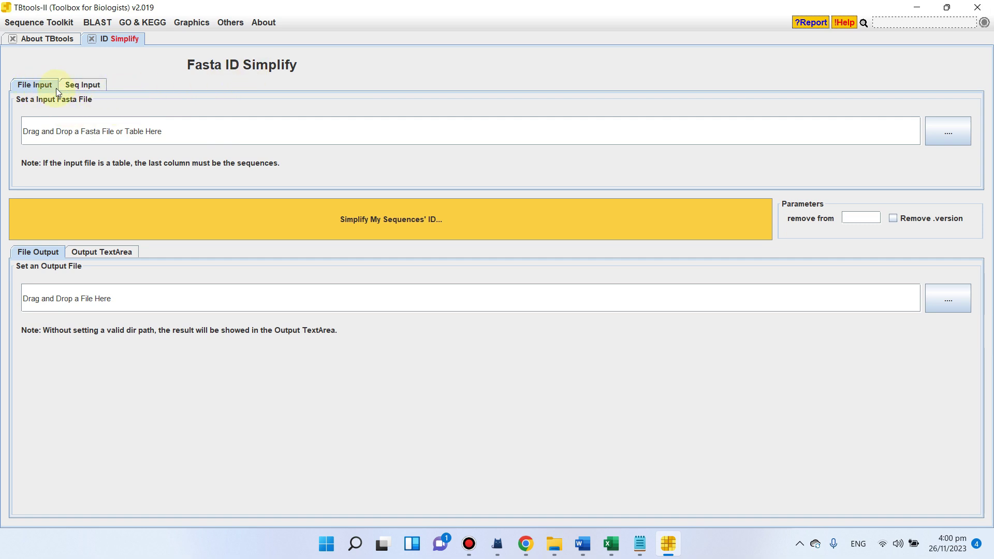
Paste the copied protein sequences as direct sequence input and go back to the first record's header.
click(94, 85)
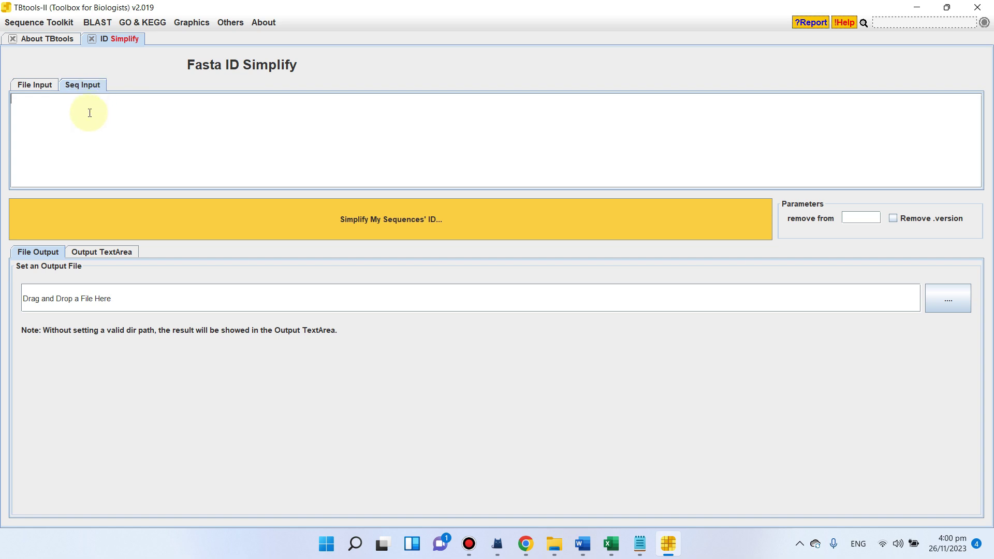
key(ctrl+v)
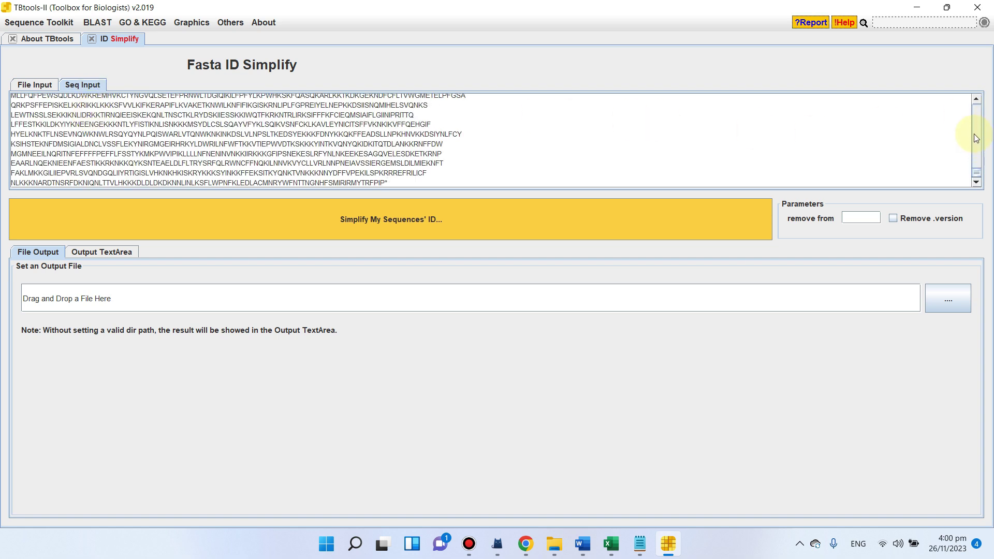
drag(977, 172, 986, 96)
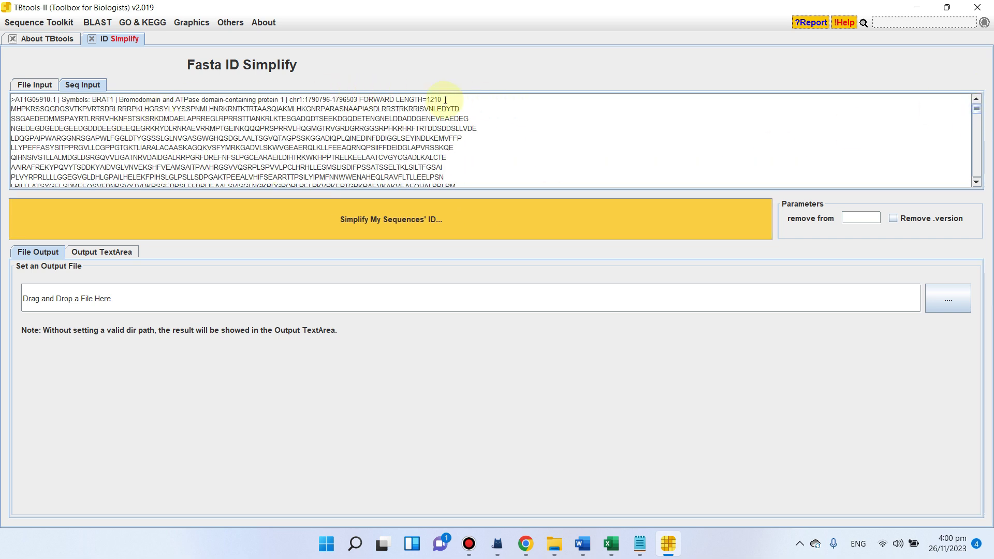
drag(60, 99, 87, 99)
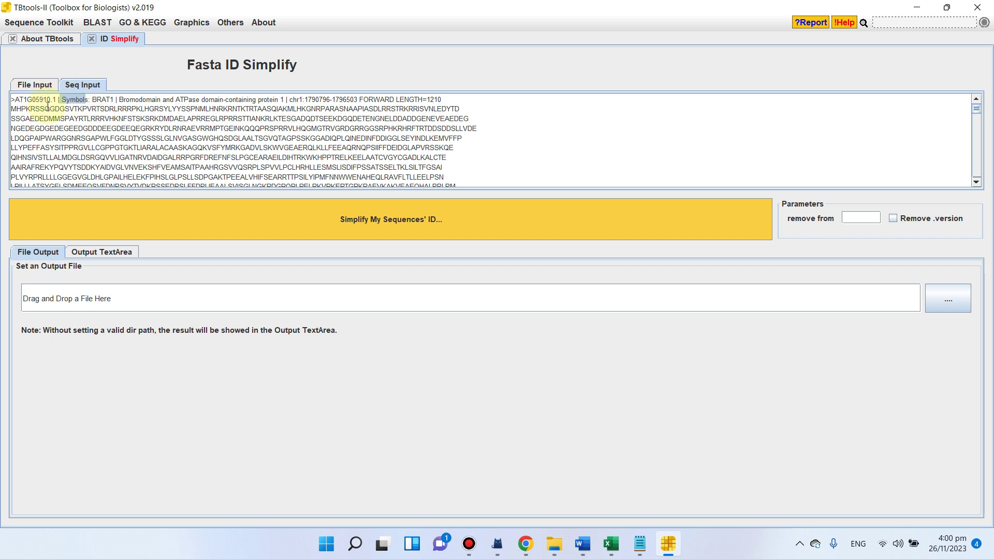
Simplify the sequence IDs with the result shown as output text, and compare the first record with its original.
click(101, 252)
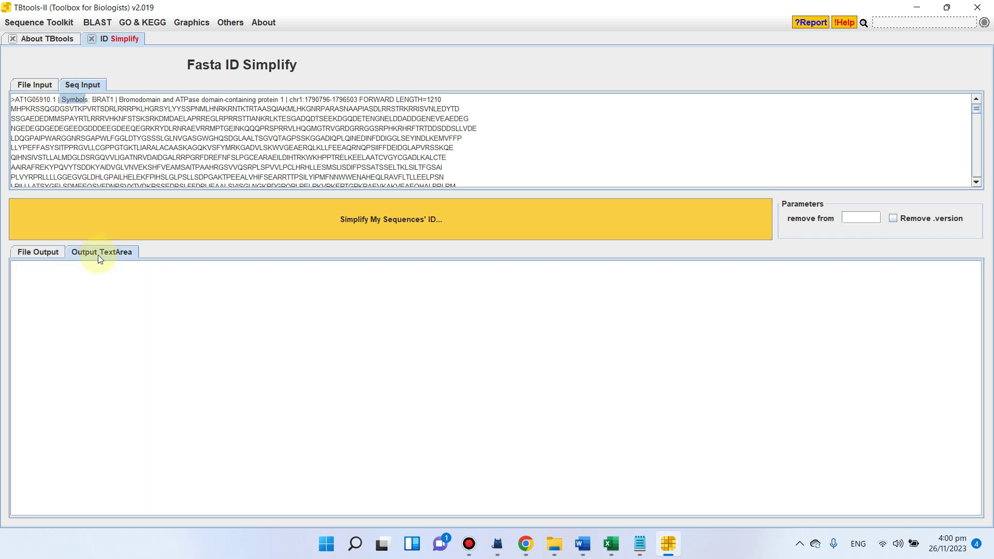
click(441, 221)
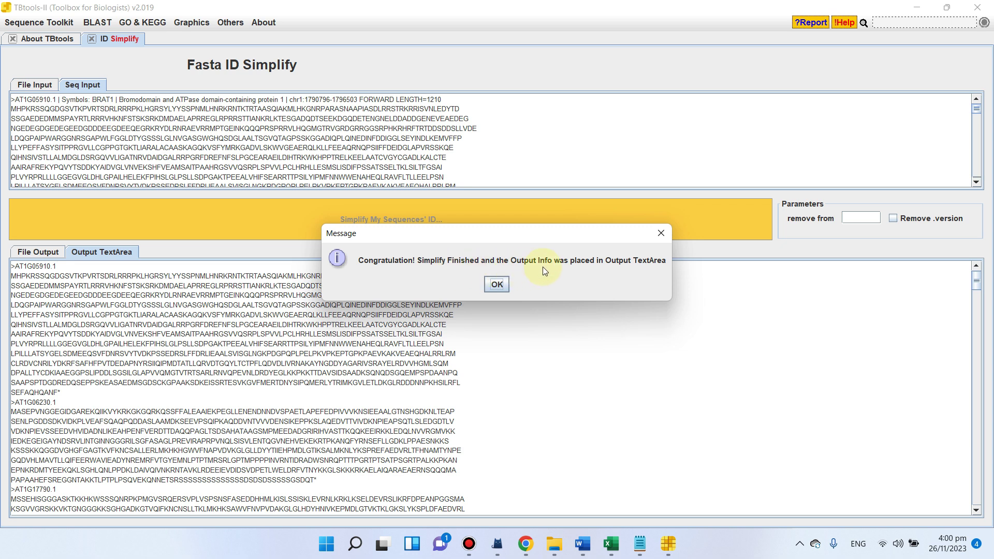
click(497, 284)
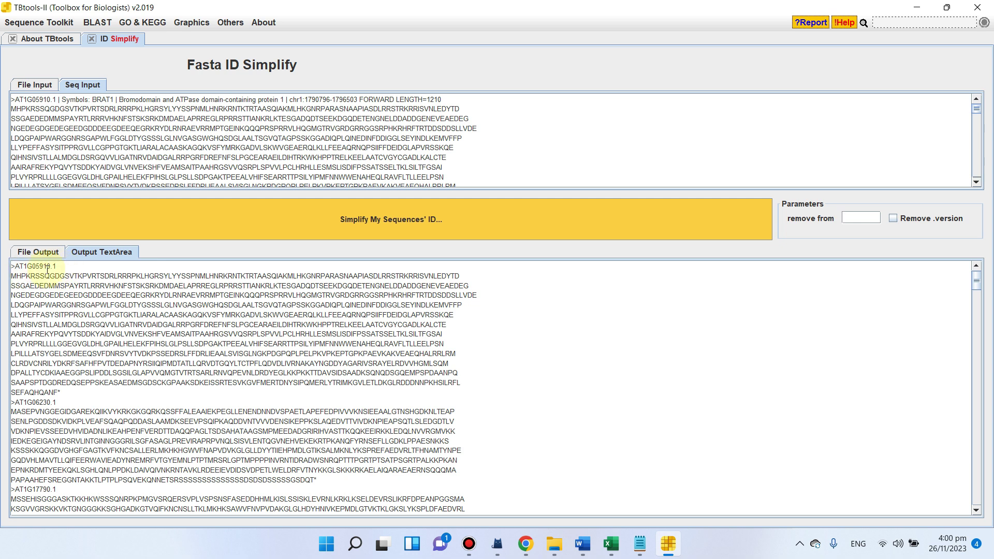
drag(11, 276, 100, 276)
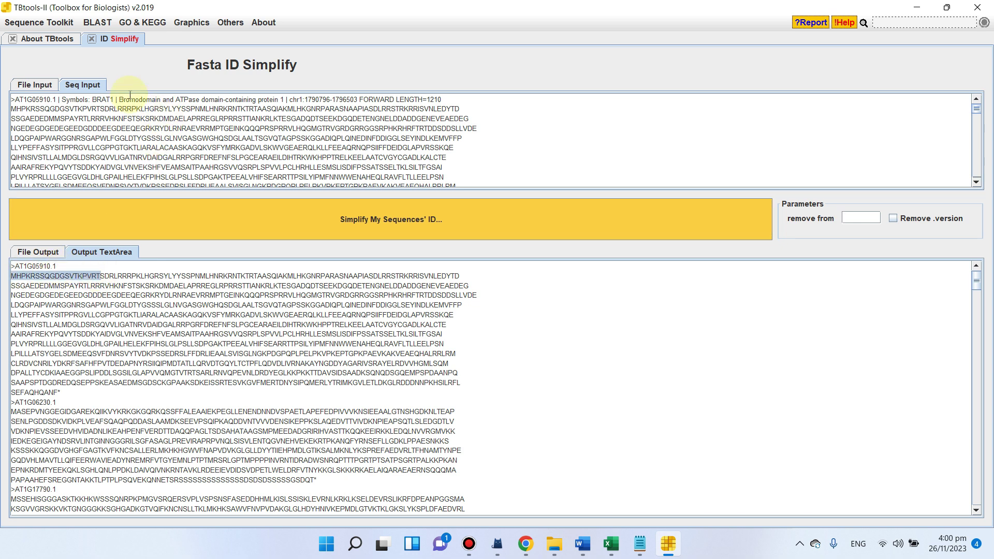
click(470, 356)
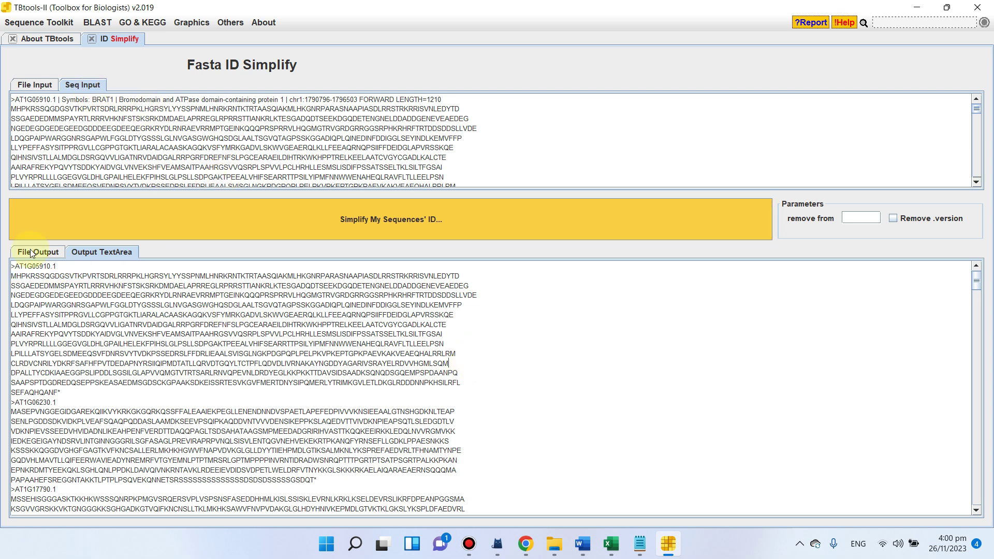
drag(14, 268, 389, 431)
scroll(222, 405, down, 10)
scroll(288, 410, down, 15)
scroll(406, 437, down, 15)
click(504, 426)
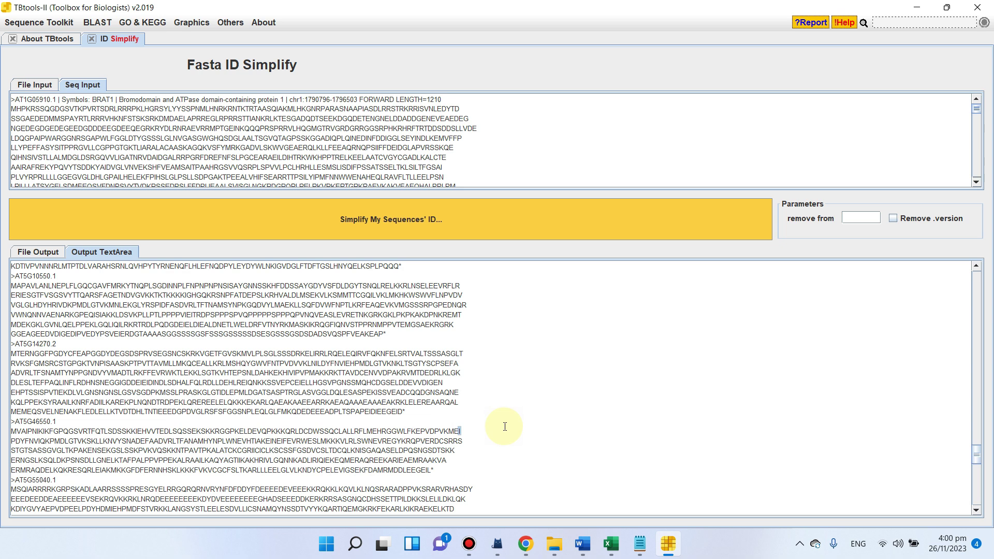
Copy all of the simplified sequences from the output text and minimize TBtools.
key(ctrl+a)
right_click(226, 380)
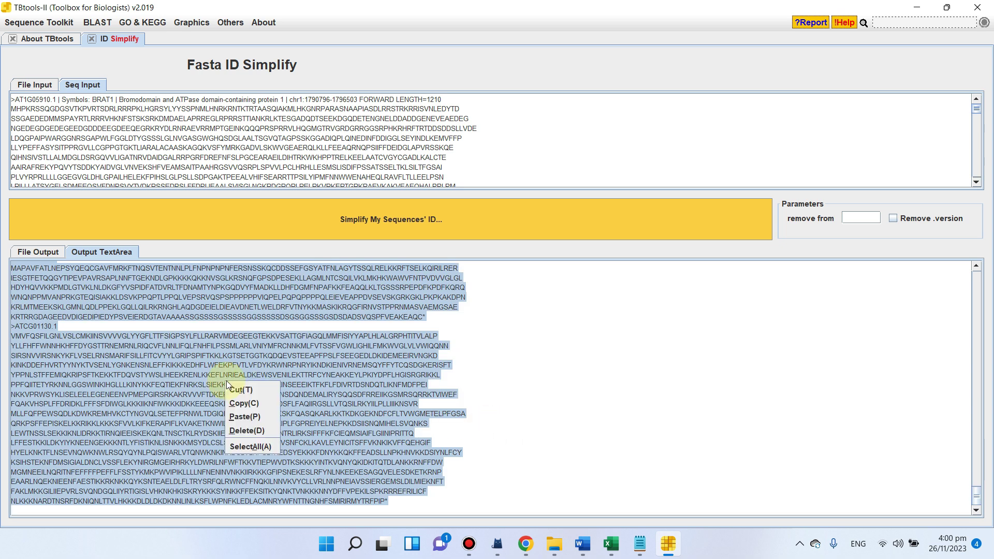
click(254, 403)
click(920, 6)
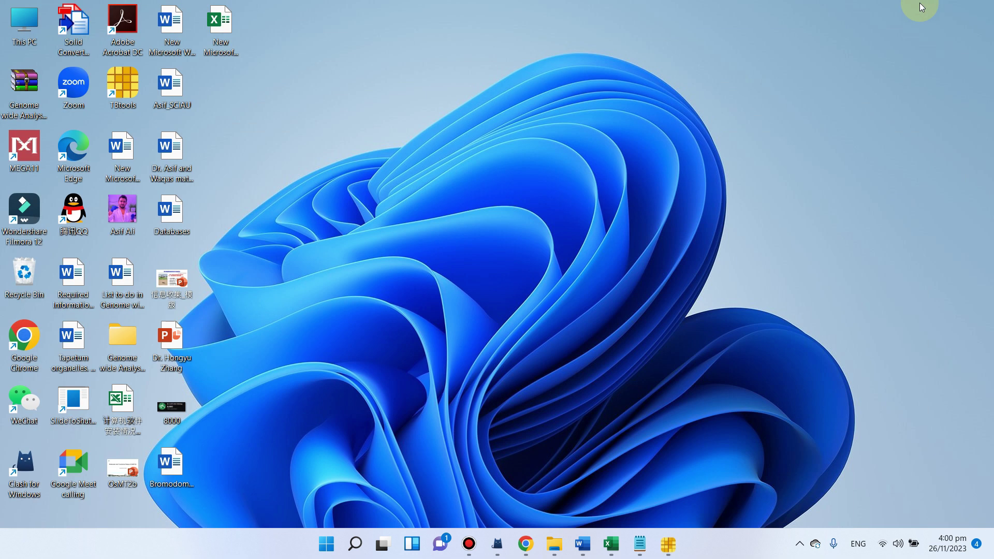
Create a new text document named "Bromodomain AT-simplified" in the Bromo domain video folder.
mouse_move(557, 542)
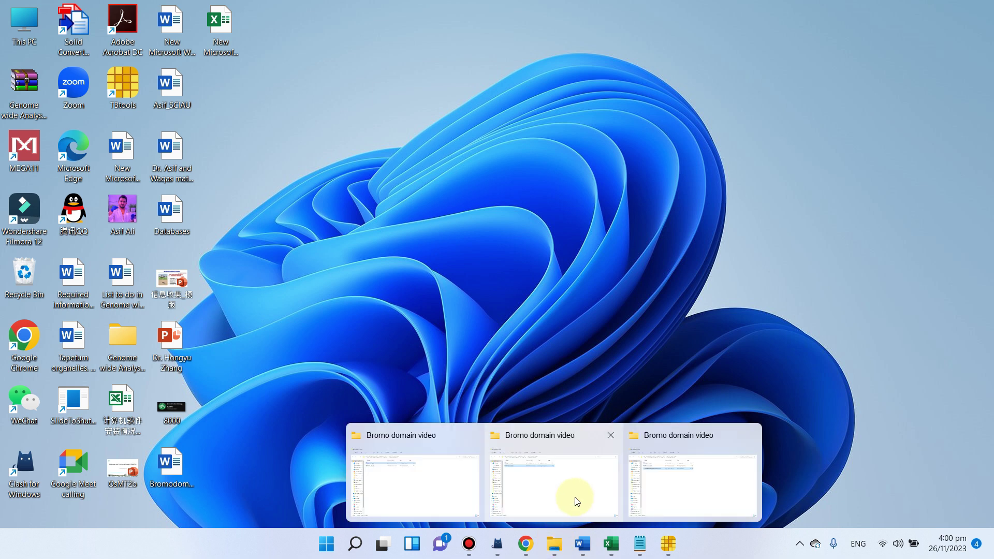
click(650, 484)
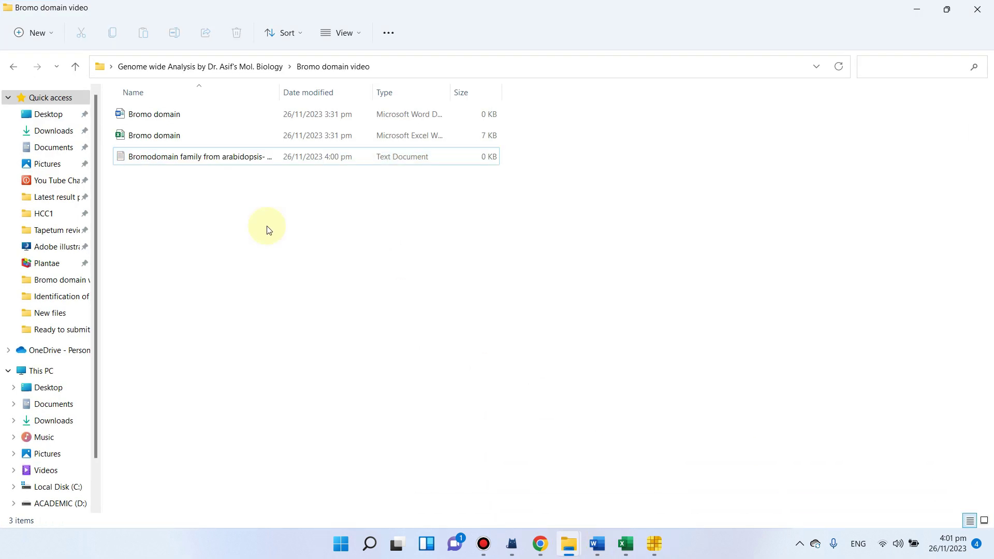
right_click(268, 230)
mouse_move(419, 331)
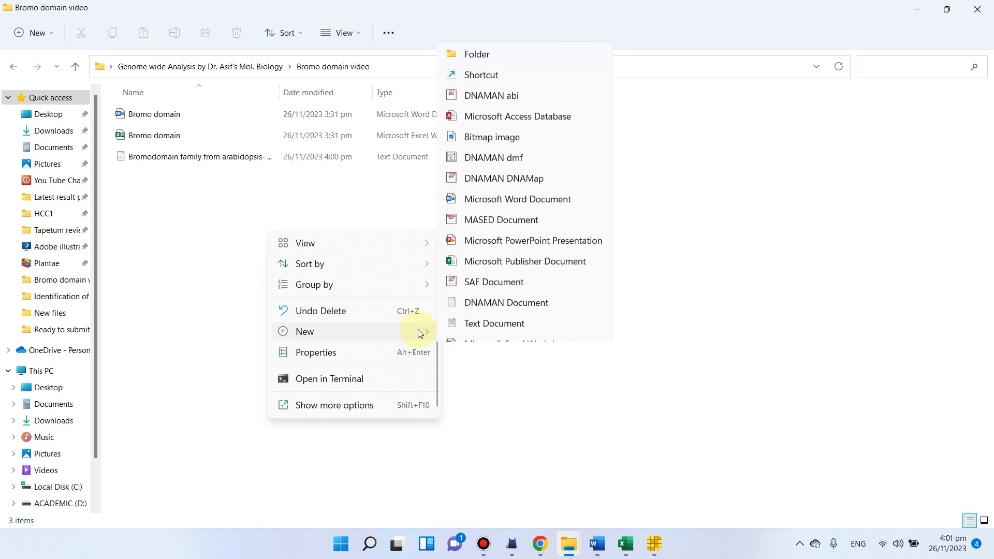
click(468, 309)
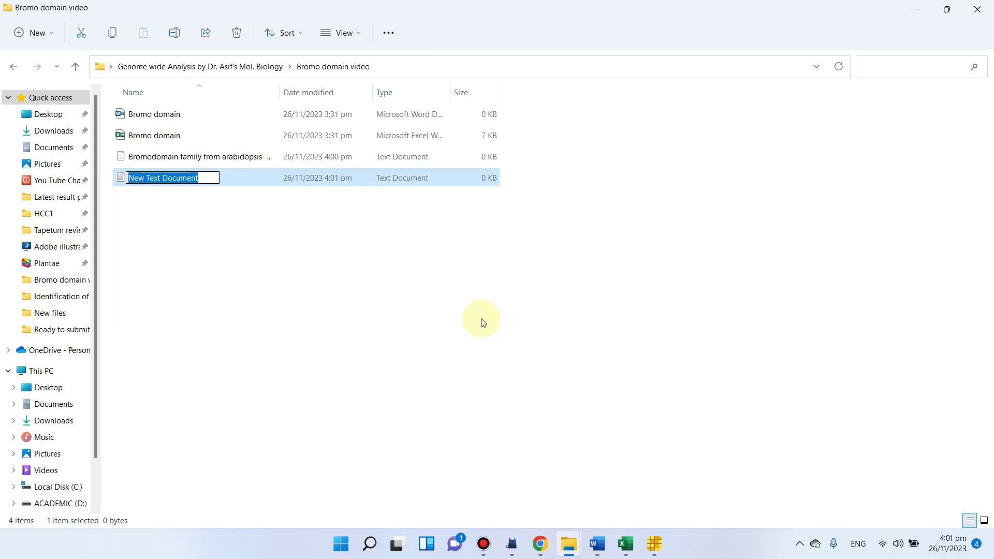
text(Bromodomain )
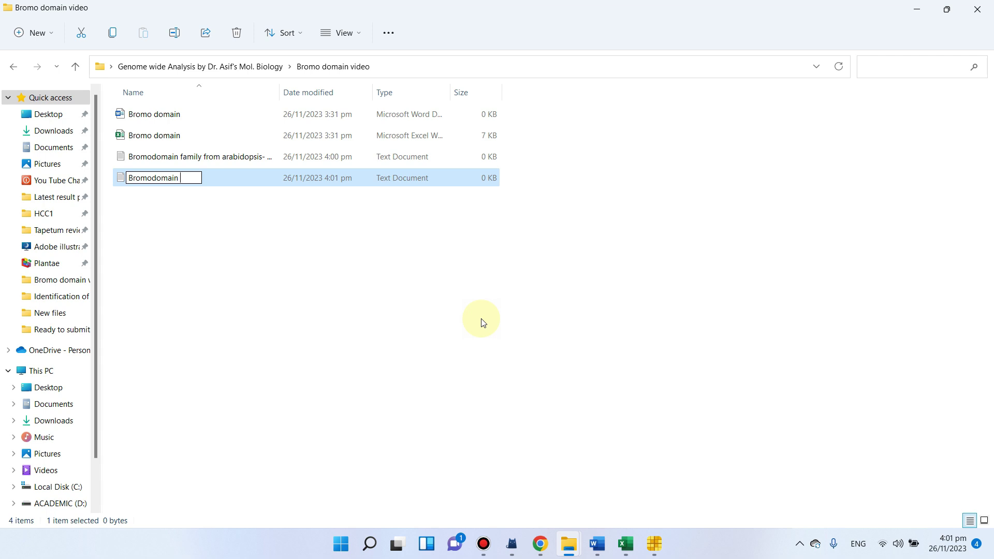
text(AT-simplified)
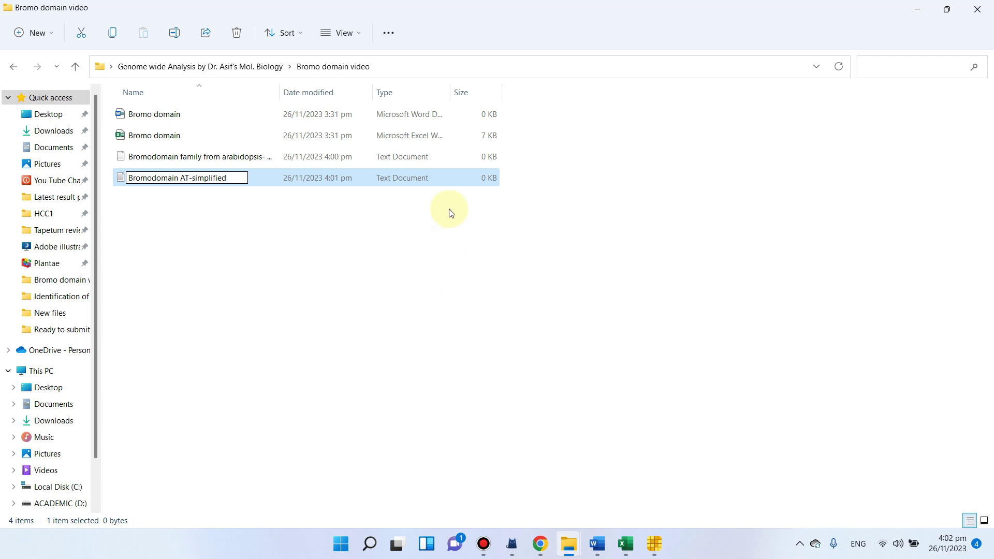
Open the "Bromodomain family from arabidopsis" text document, paste the copied sequences into it, save it and close it.
key(Return)
double_click(450, 180)
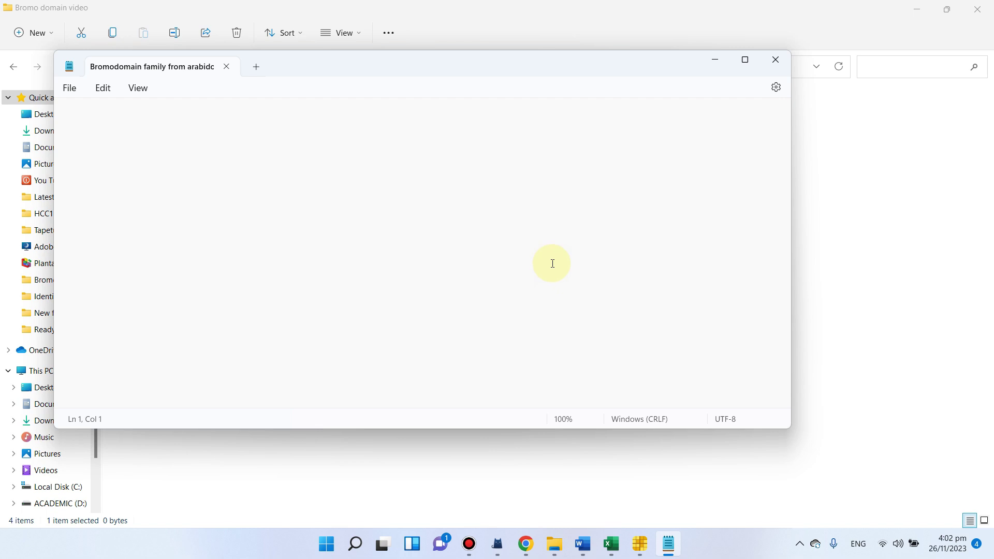
key(ctrl+v)
scroll(410, 240, up, 2)
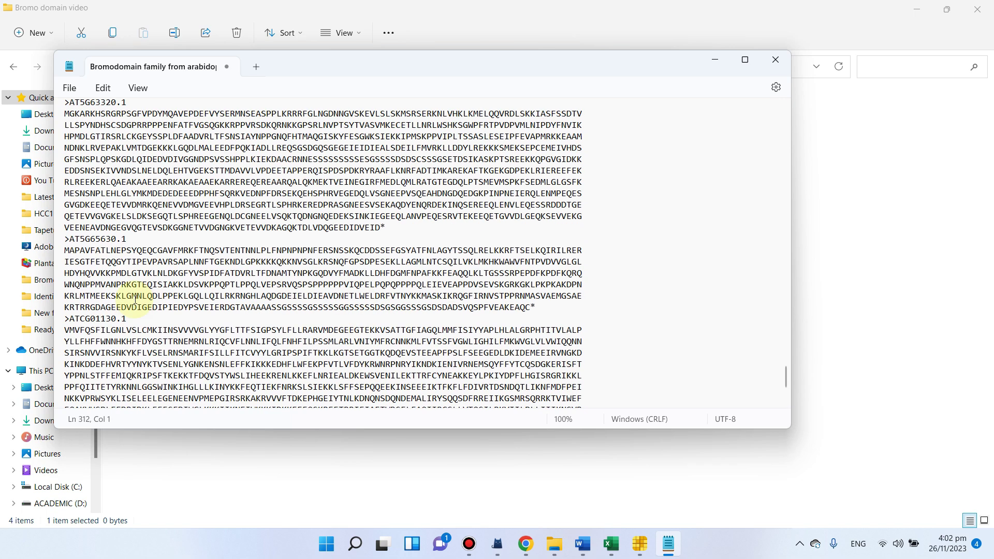
scroll(127, 284, down, 2)
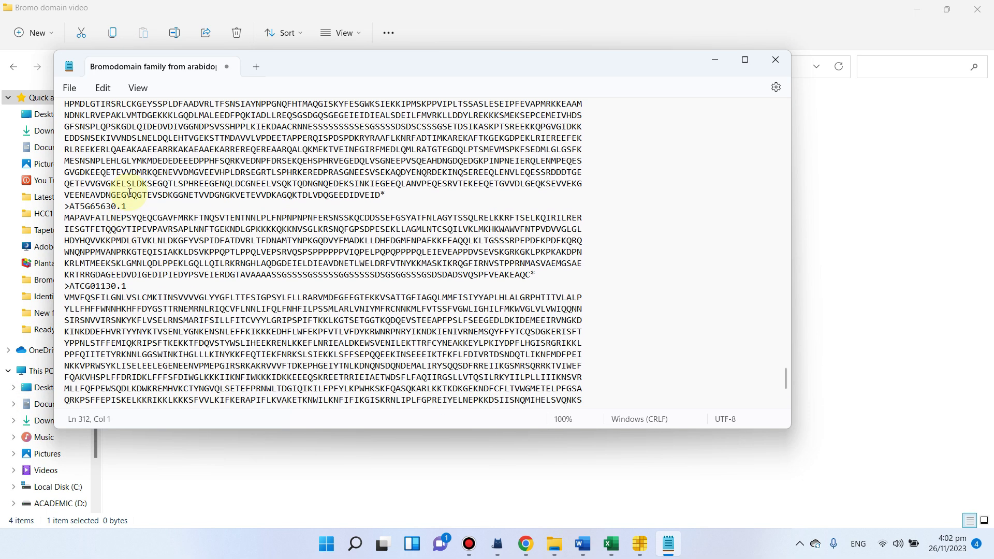
scroll(130, 217, up, 5)
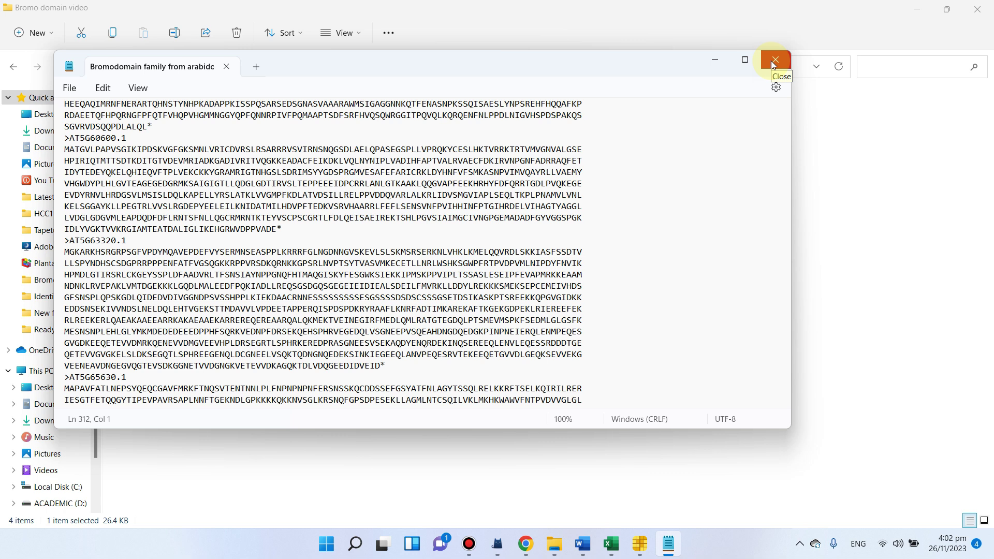
click(773, 62)
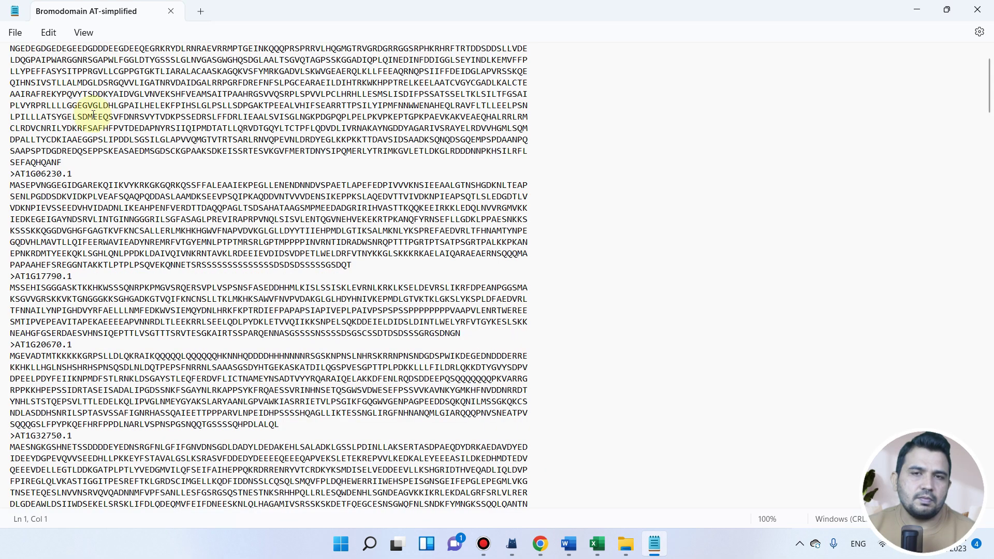
Examine the simplified sequence headers throughout the "Bromodomain AT-simplified" text document, including AT1G05910.1 and AT1G06230.1, and close the document.
scroll(289, 126, up, 5)
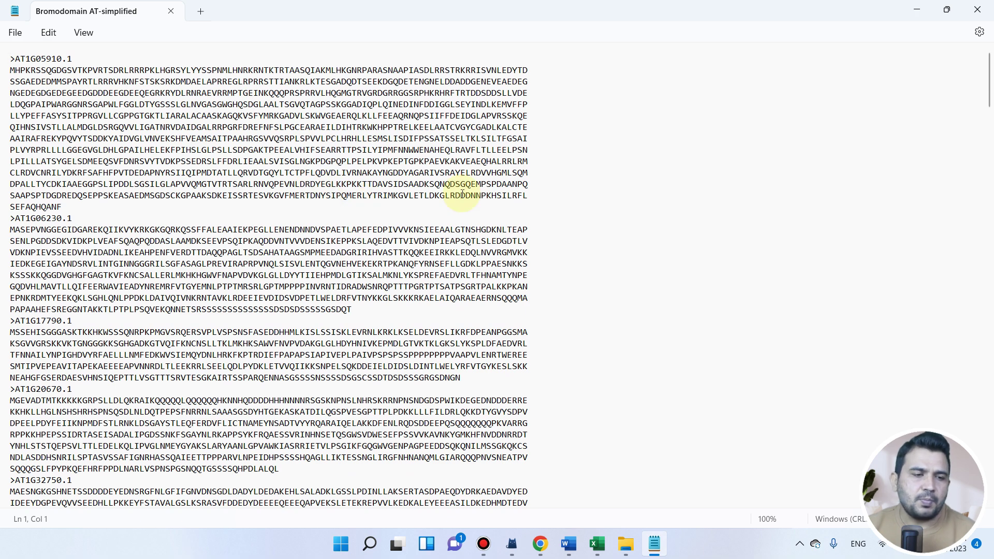
scroll(463, 194, down, 20)
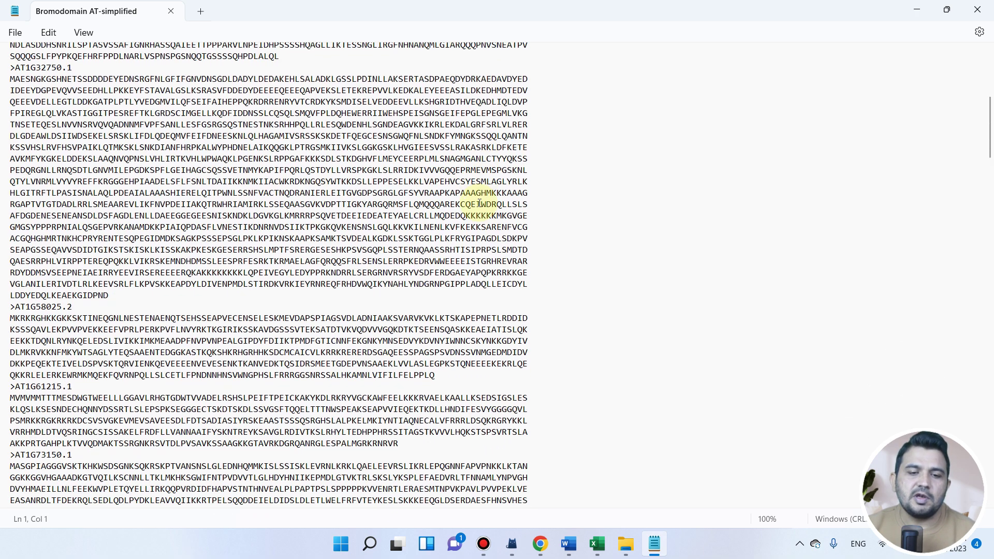
scroll(433, 237, up, 20)
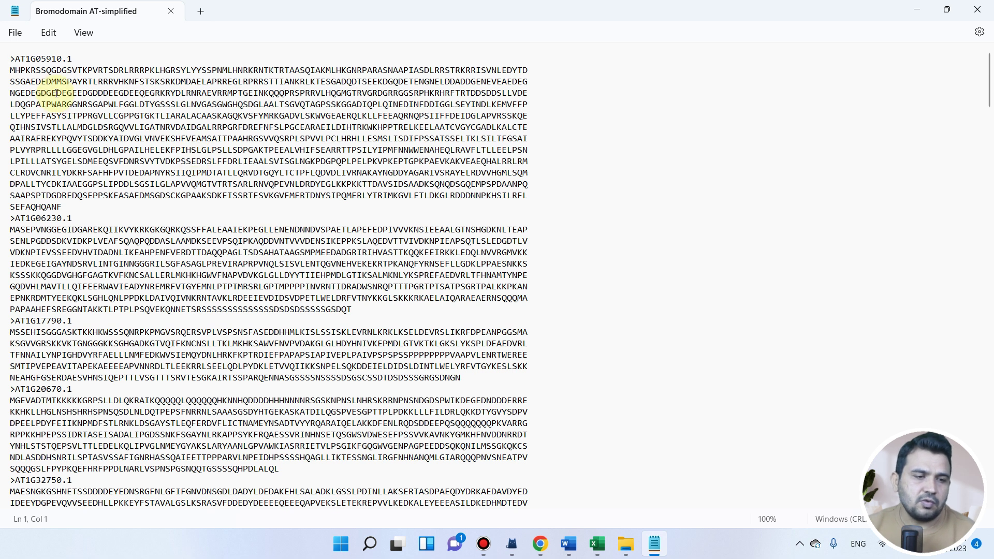
drag(77, 54, 8, 56)
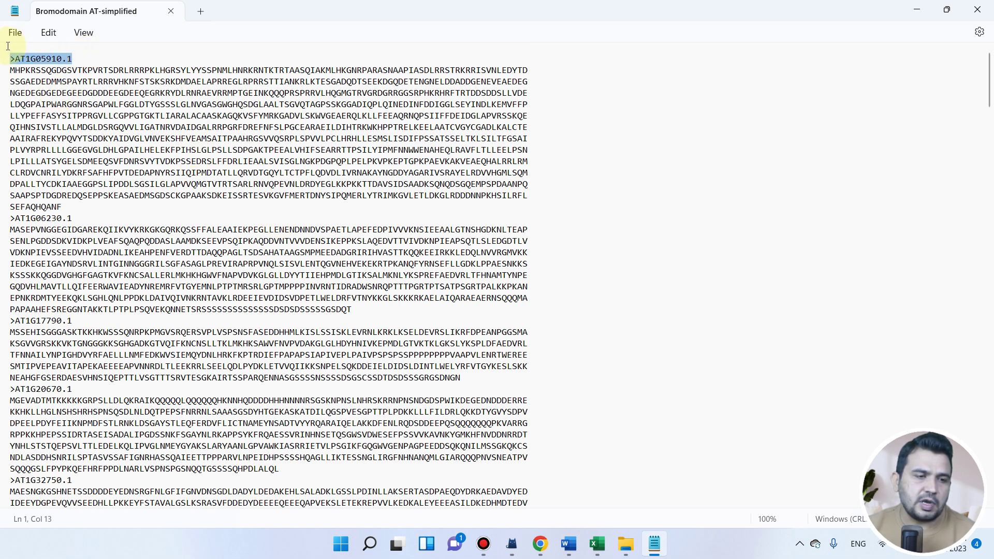
drag(86, 221, 26, 218)
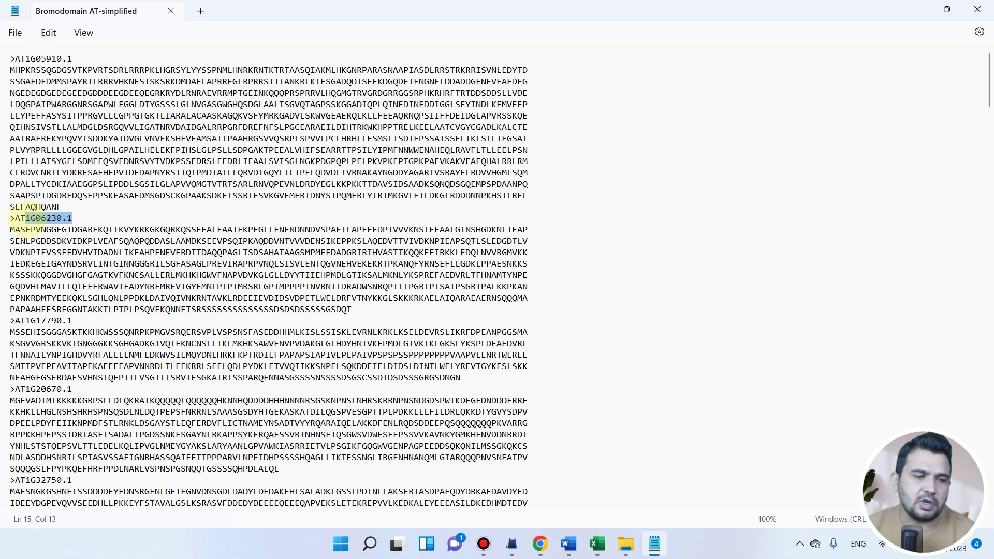
scroll(53, 58, down, 4)
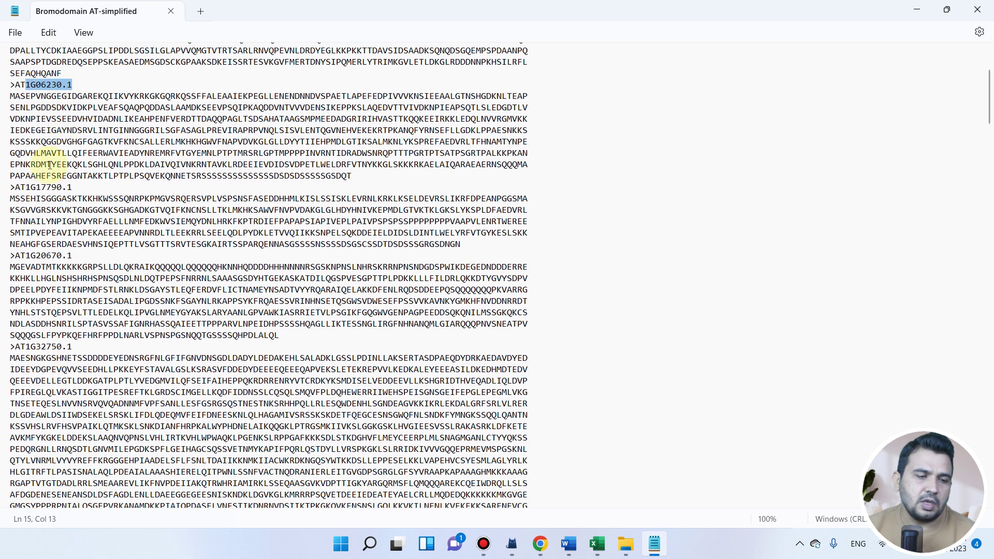
scroll(62, 190, up, 4)
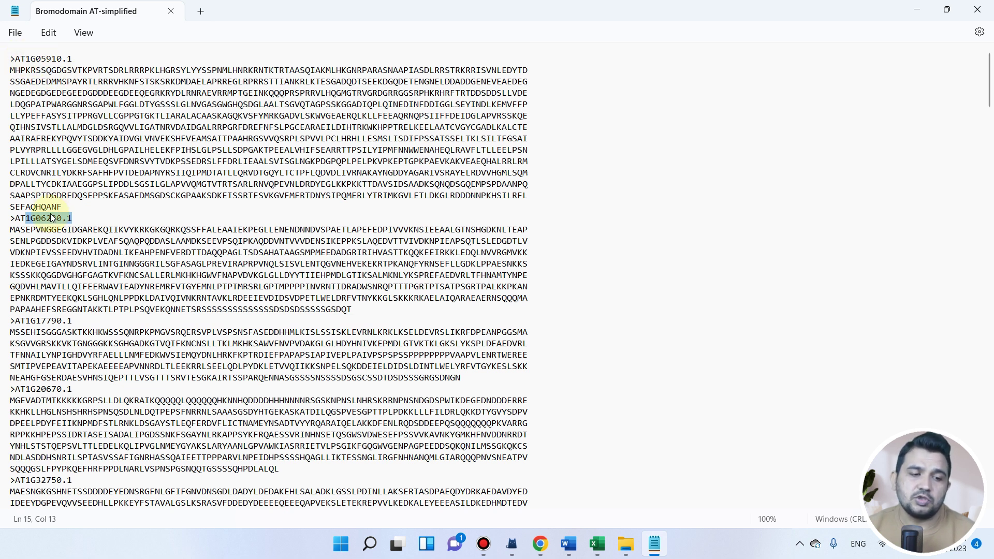
scroll(53, 222, down, 4)
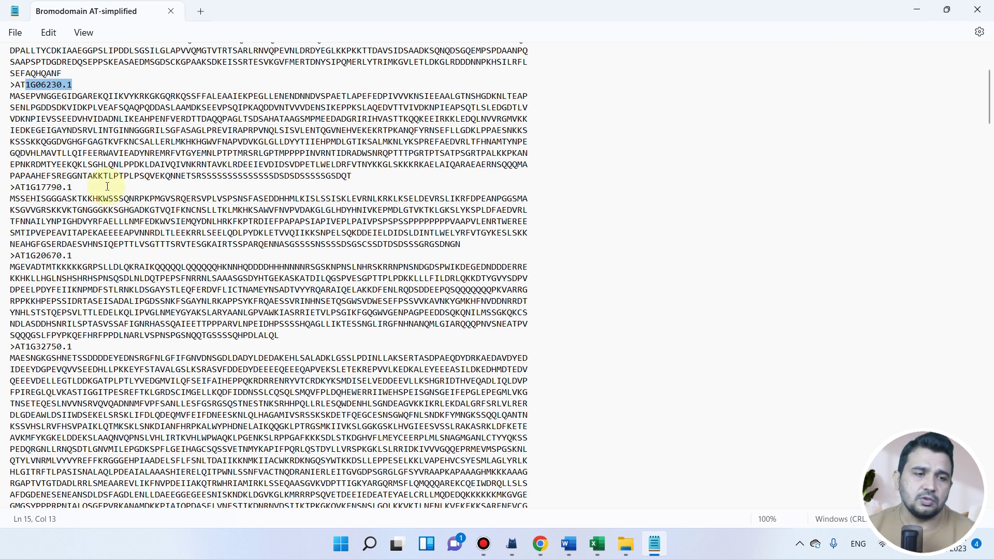
scroll(108, 187, up, 4)
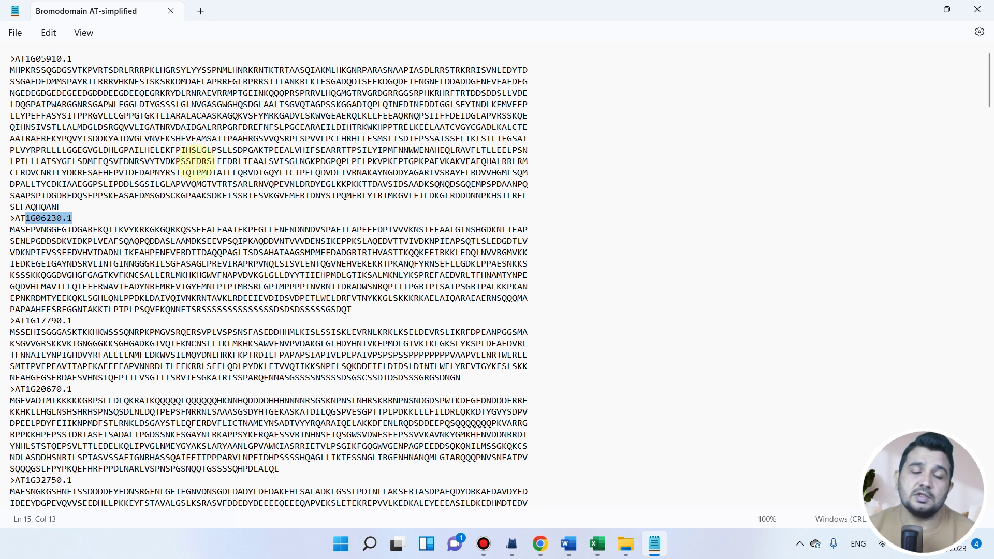
click(981, 11)
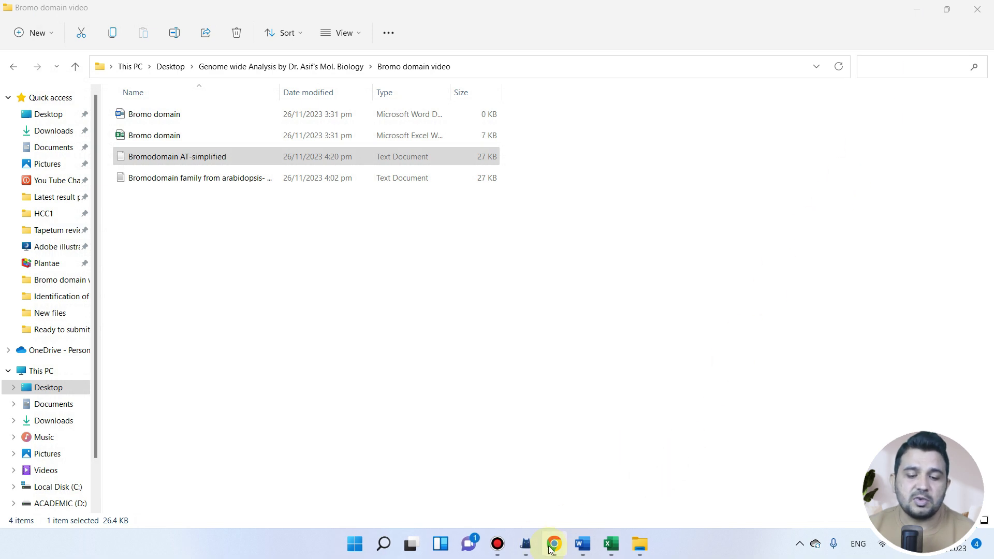
Switch to the Bromo domain Word document, copy the bromodomain protein sequence after "Database:" and minimize the document.
click(552, 546)
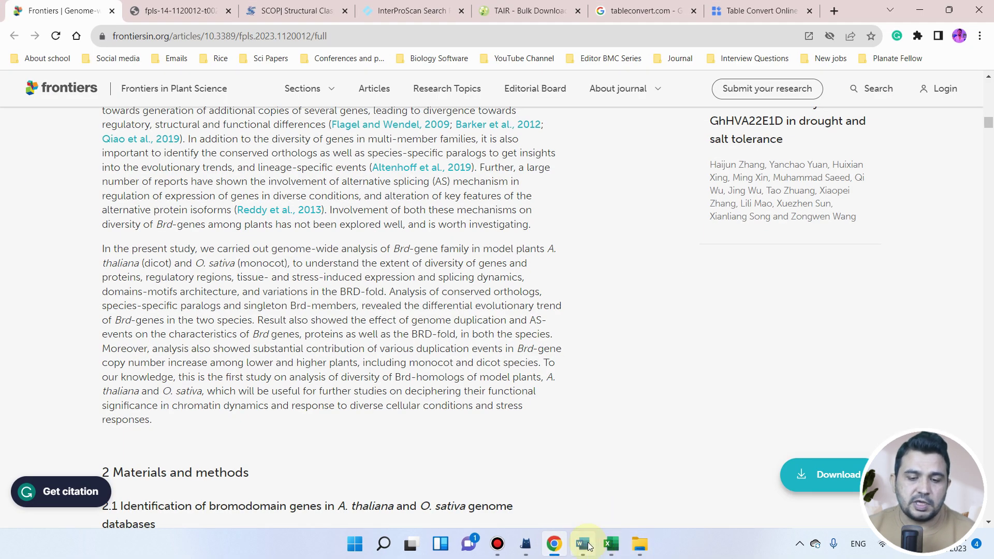
click(589, 546)
scroll(409, 372, up, 10)
scroll(410, 376, up, 15)
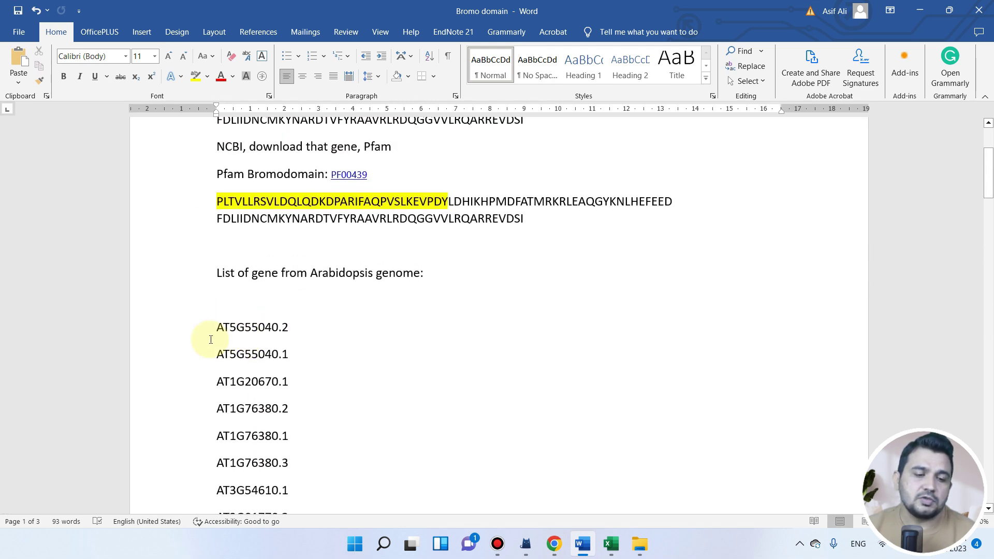
scroll(211, 339, up, 3)
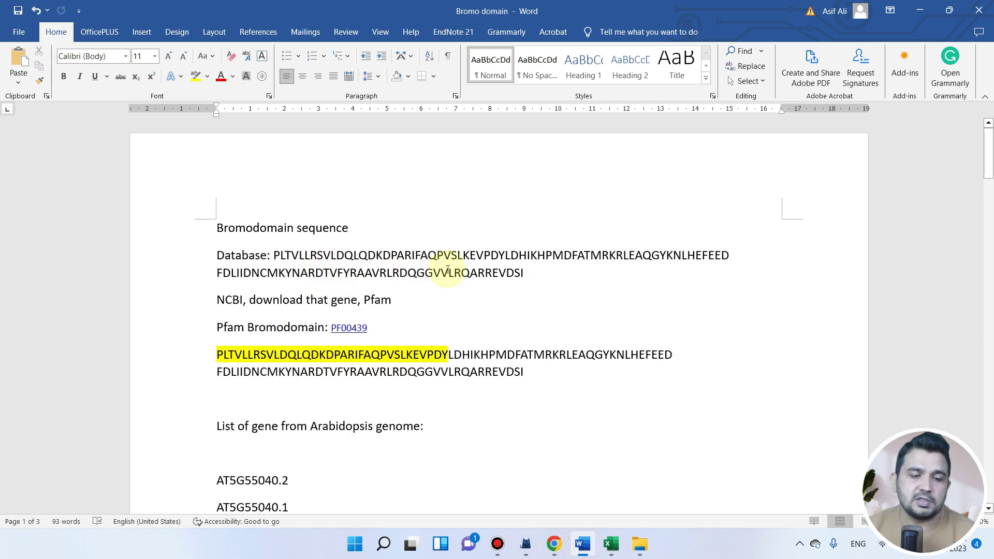
drag(524, 273, 274, 255)
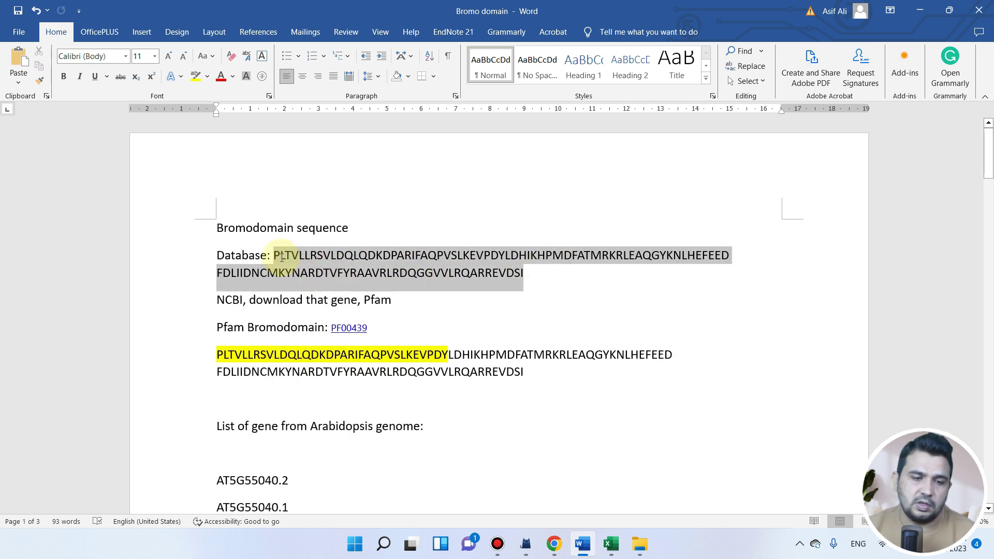
right_click(310, 273)
click(344, 317)
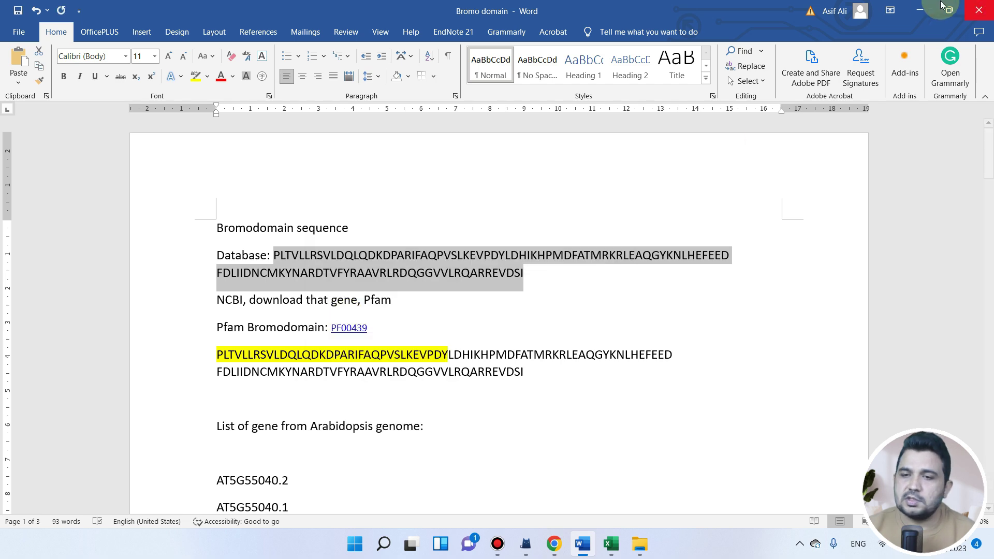
click(920, 10)
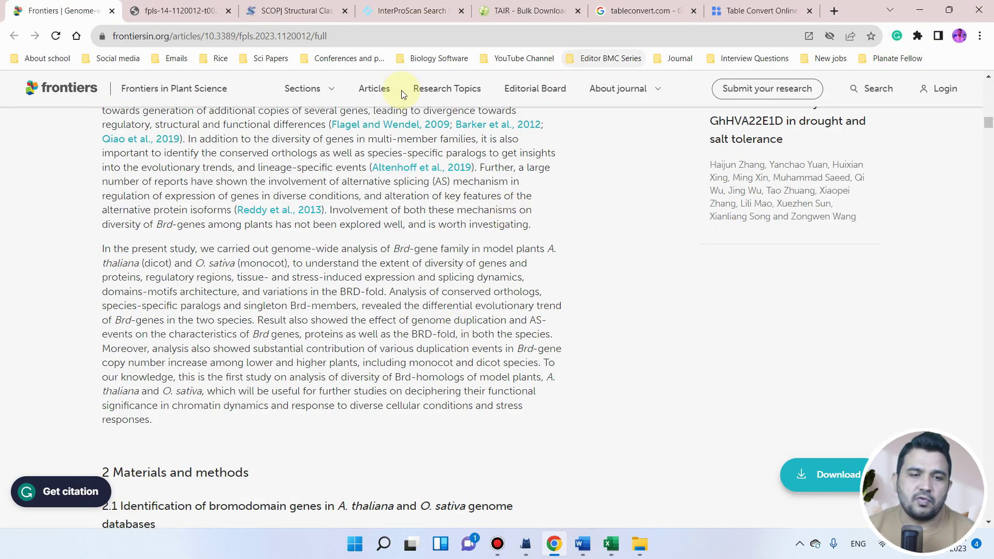
Find the rice genome database link in section 2.1 of the Frontiers article on bromodomain genes.
scroll(310, 200, up, 8)
scroll(327, 228, down, 15)
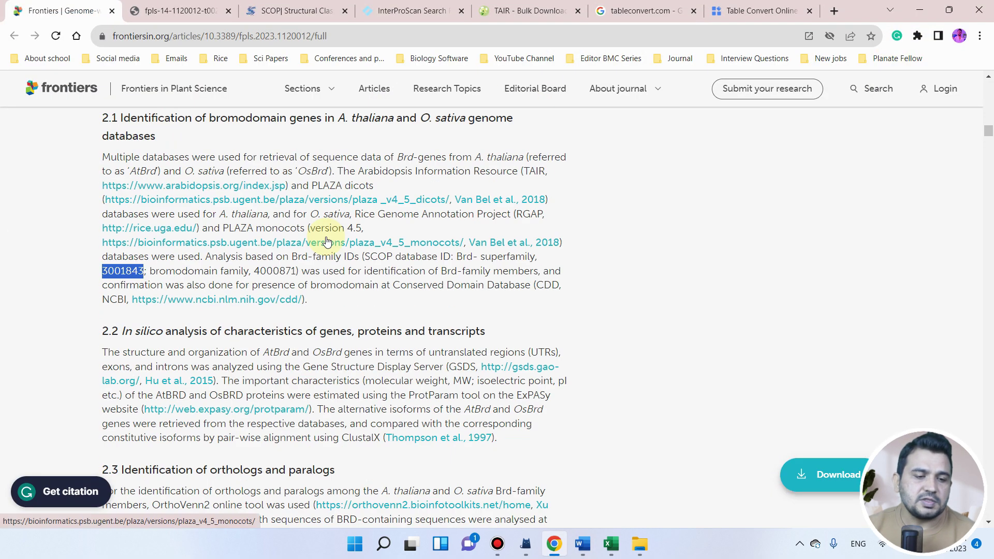
click(659, 270)
scroll(207, 191, up, 5)
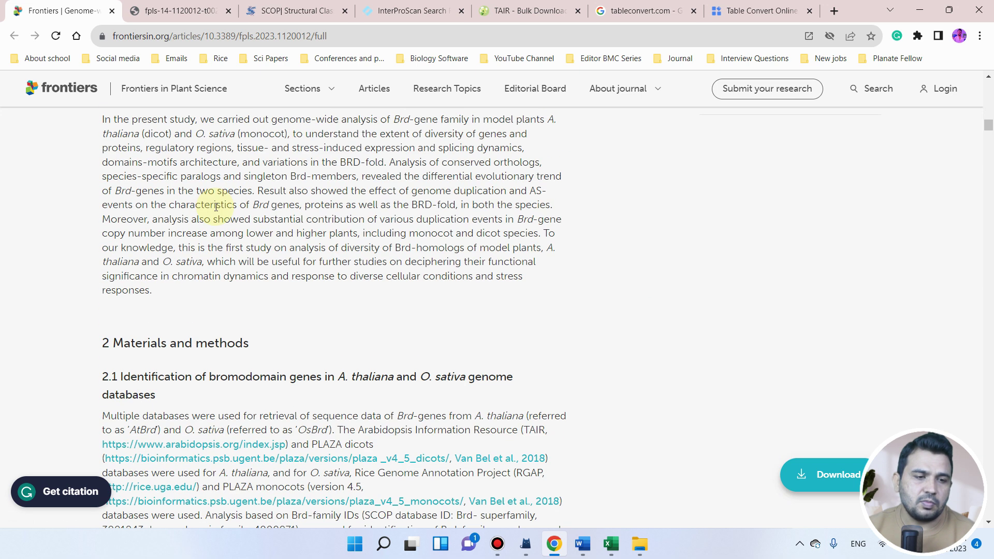
scroll(215, 207, down, 4)
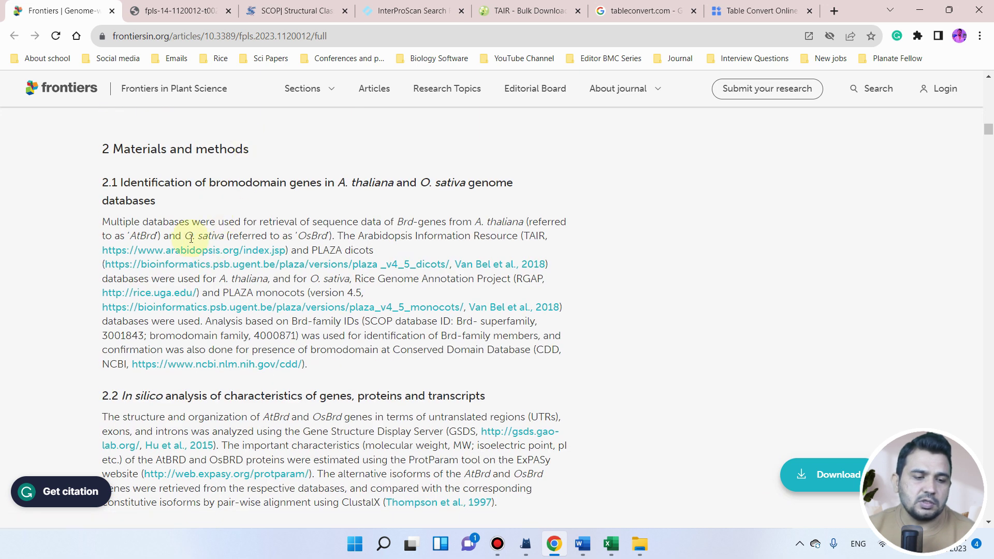
right_click(166, 299)
click(190, 303)
click(150, 10)
key(ctrl+w)
mouse_move(842, 4)
mouse_down()
mouse_move(829, 74)
mouse_move(833, 26)
mouse_move(888, 18)
mouse_up()
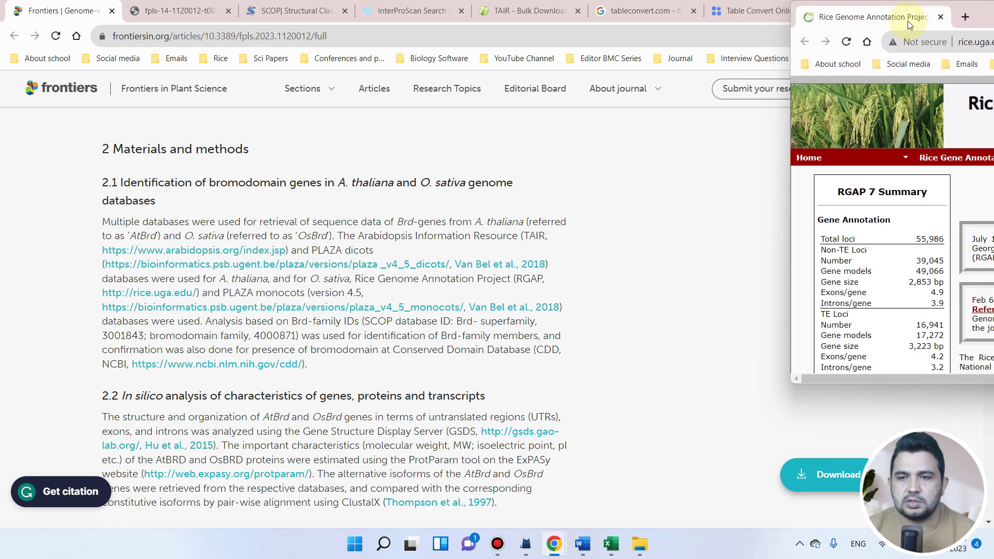
drag(970, 23, 558, 87)
mouse_move(433, 105)
mouse_down()
mouse_move(870, 38)
mouse_move(938, 4)
mouse_move(884, 29)
mouse_up()
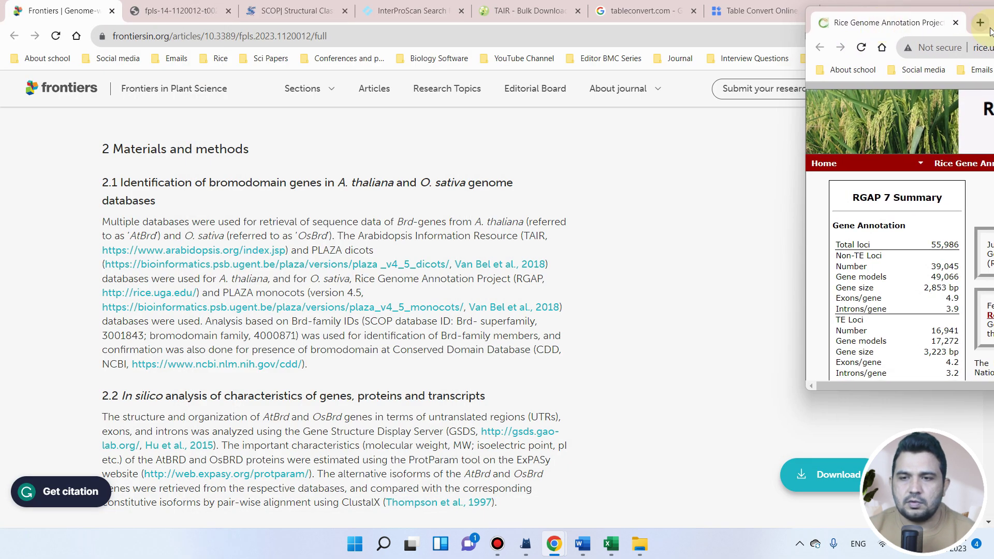
drag(979, 22, 366, 126)
click(747, 121)
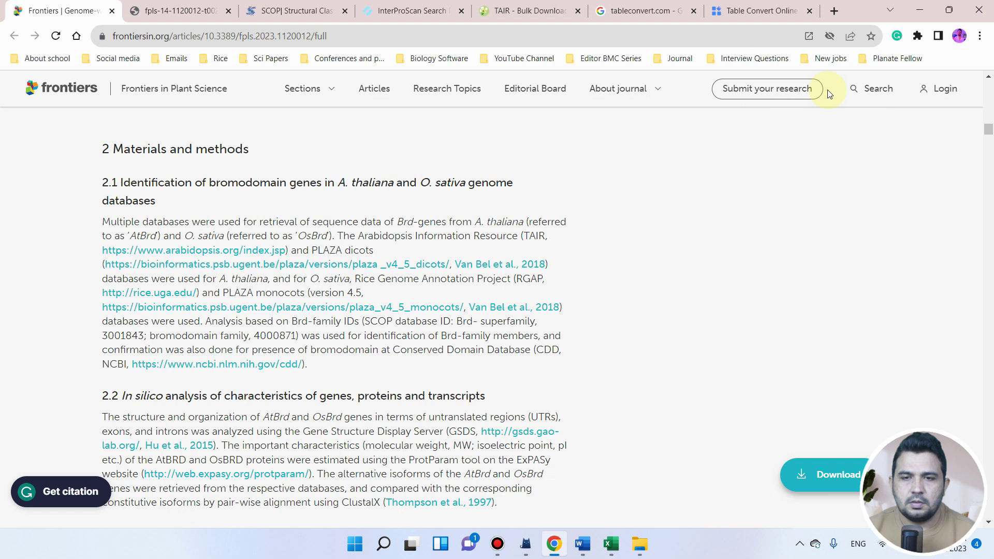
Open the article's rice.uga.edu link in a new tab and move that tab to the end of the row.
scroll(279, 323, down, 2)
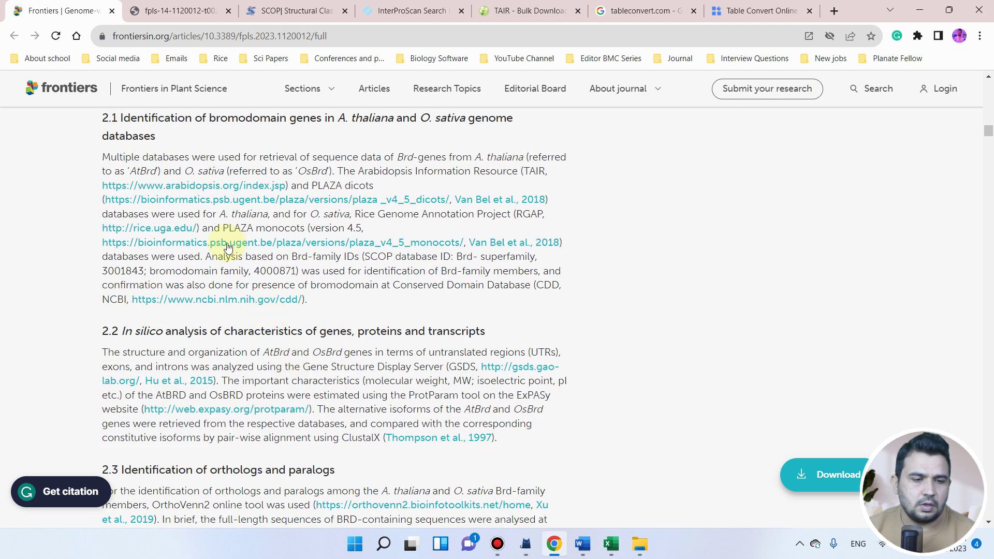
right_click(165, 228)
click(199, 234)
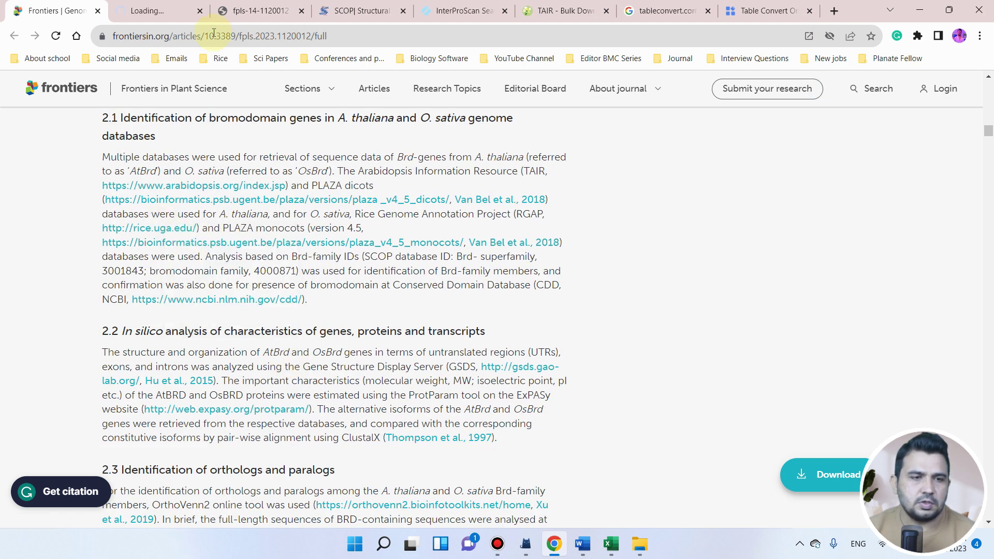
click(202, 11)
drag(238, 20, 766, 13)
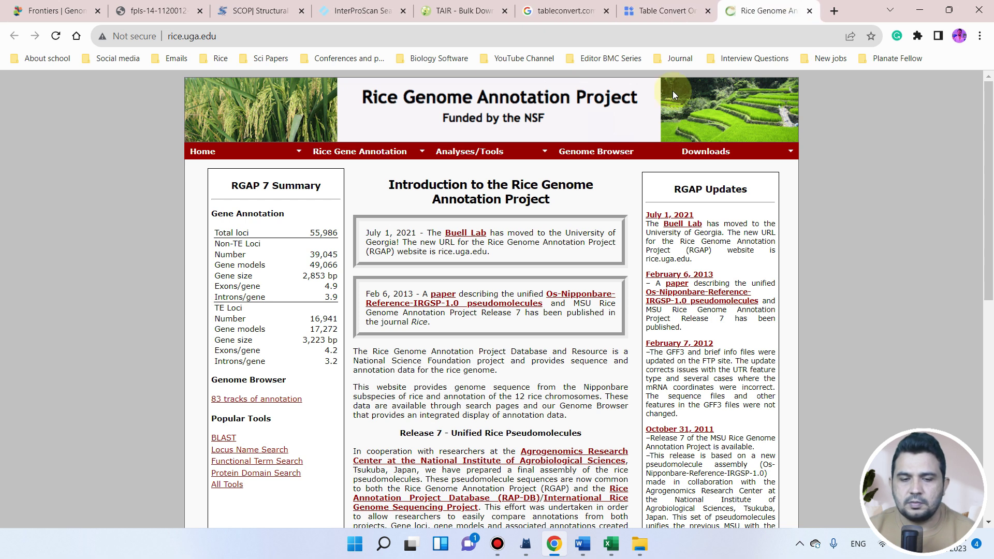
Open the Rice Genome Annotation Project's sequence BLAST search and set the search type to blastp.
mouse_move(502, 153)
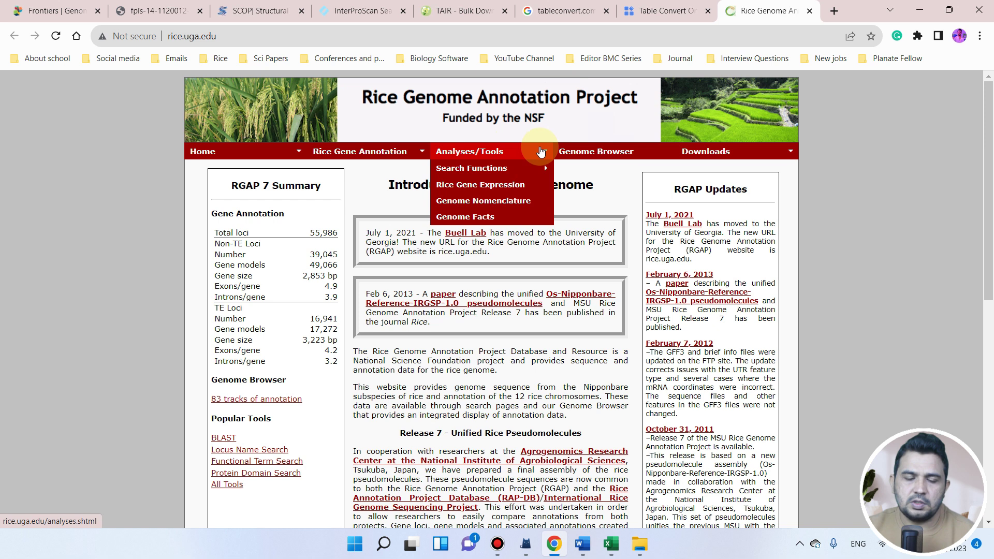
mouse_move(539, 168)
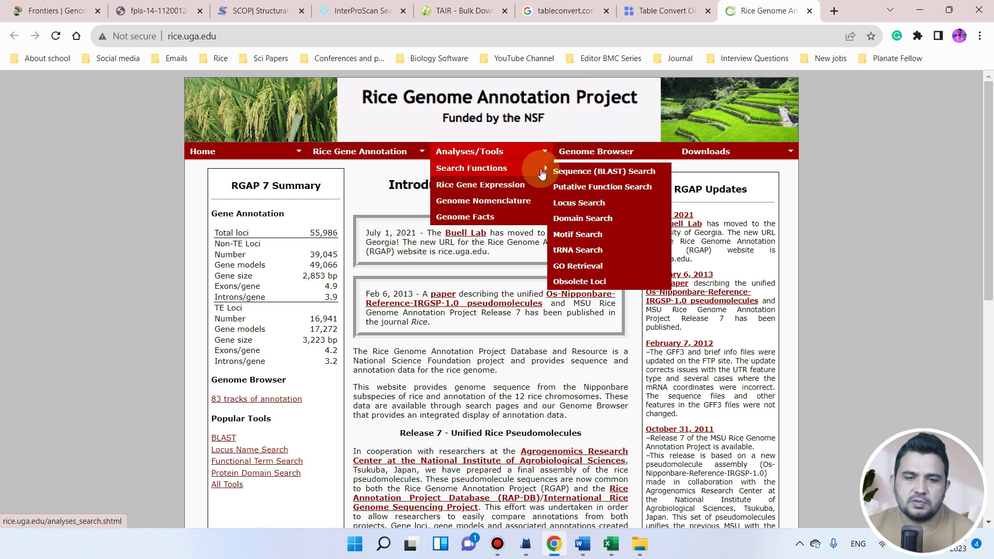
click(598, 175)
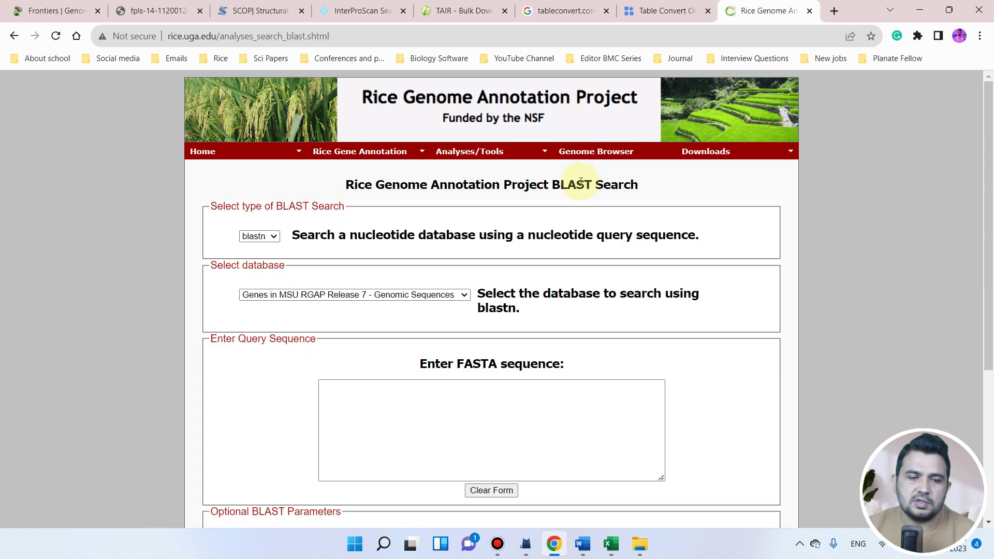
scroll(577, 182, down, 2)
click(274, 107)
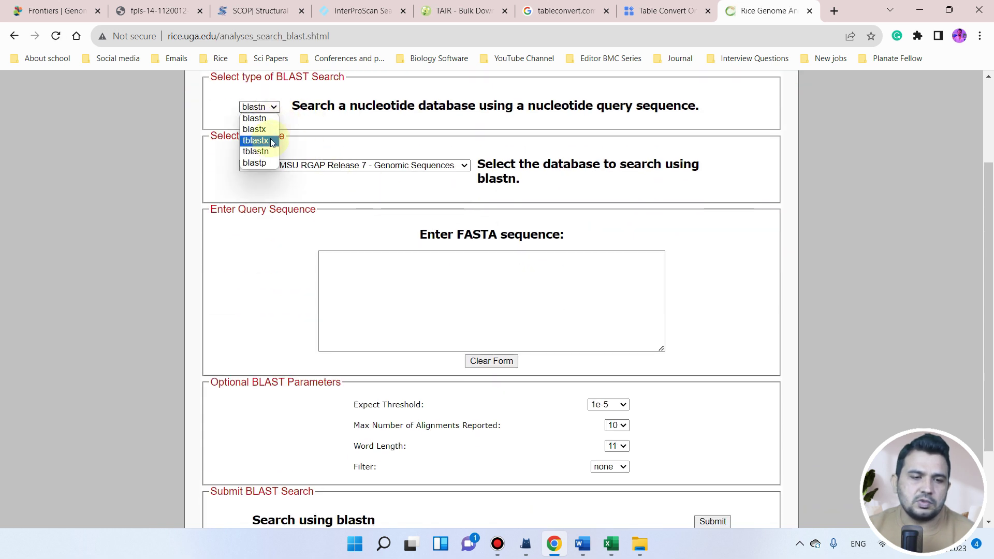
click(272, 163)
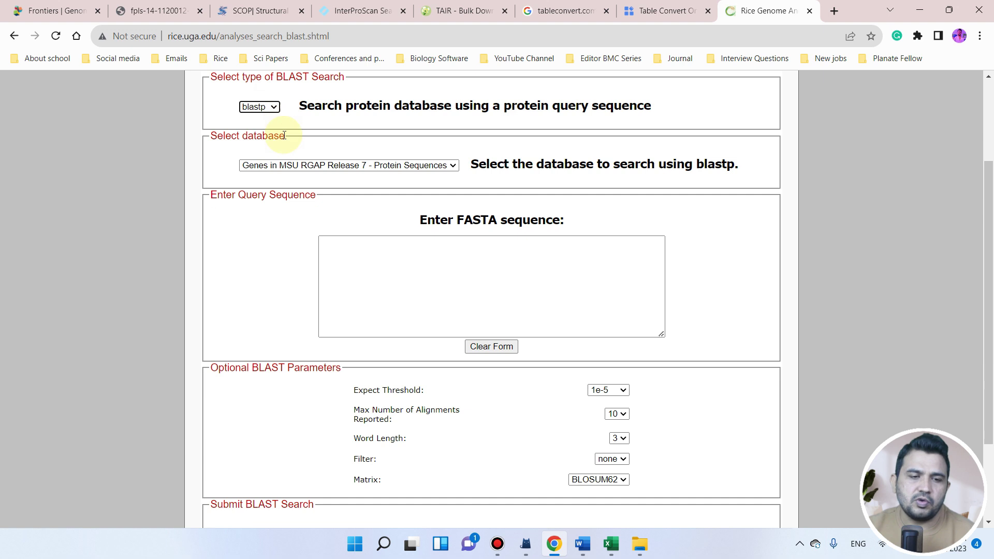
Copy the bromodomain protein sequence after "Database:" from the Bromo domain Word document and enter it as the blastp query sequence.
click(468, 262)
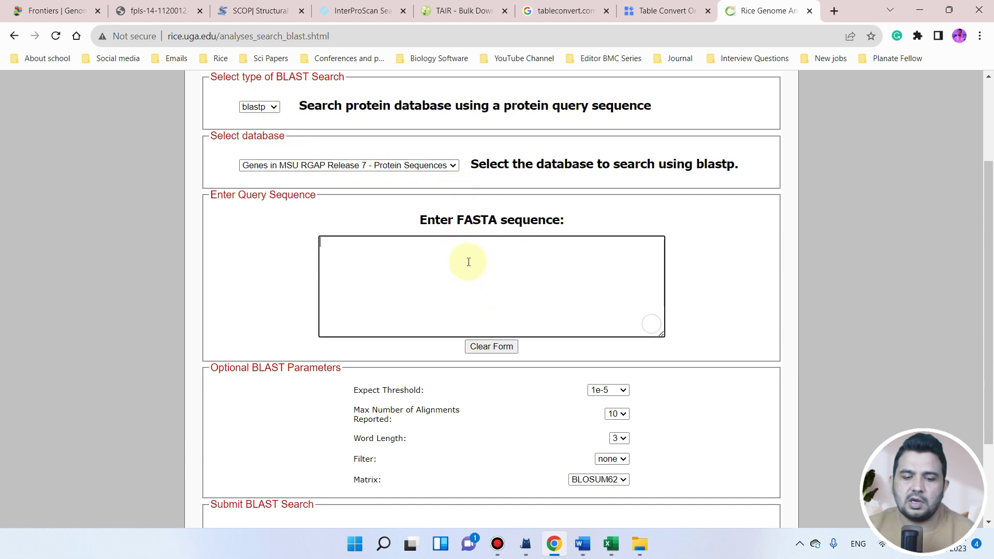
click(582, 544)
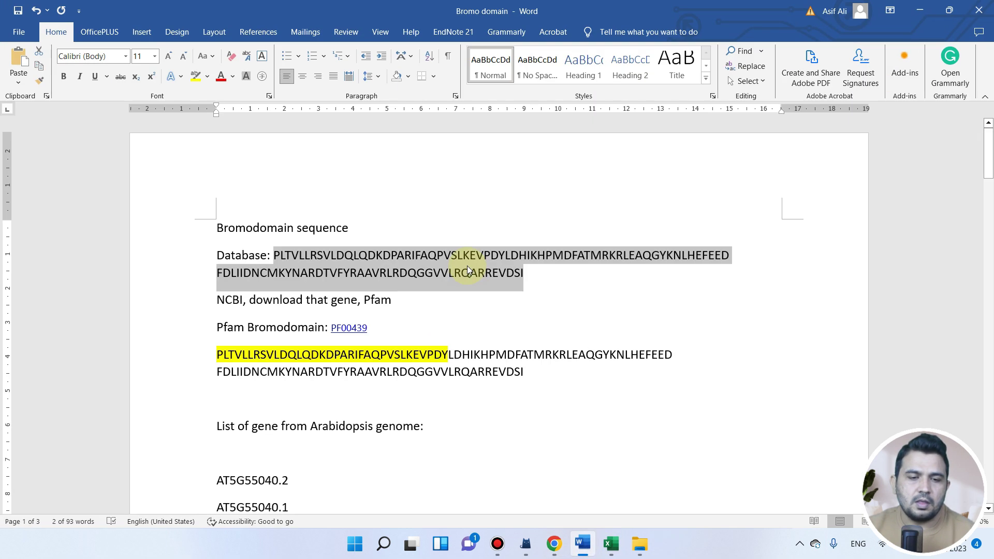
right_click(398, 265)
click(449, 308)
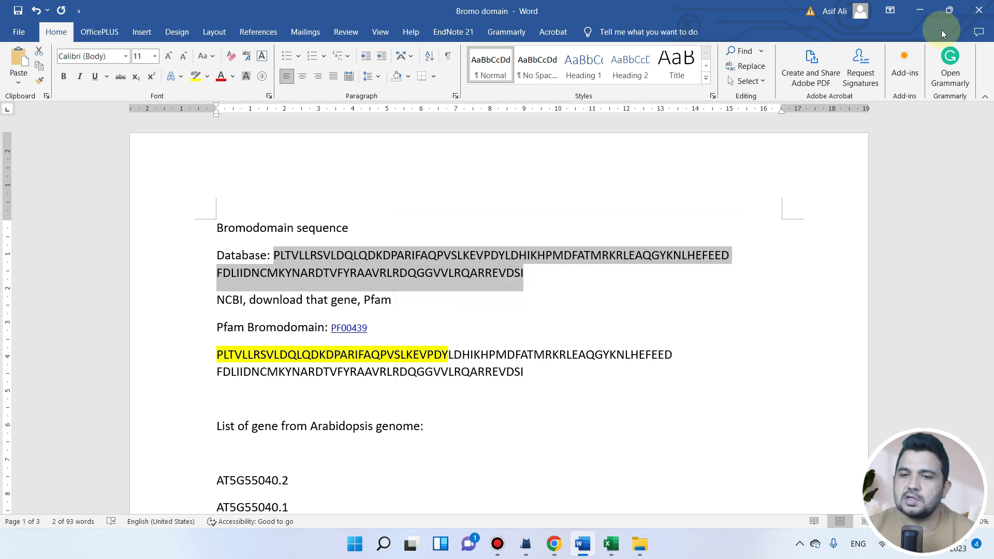
click(924, 10)
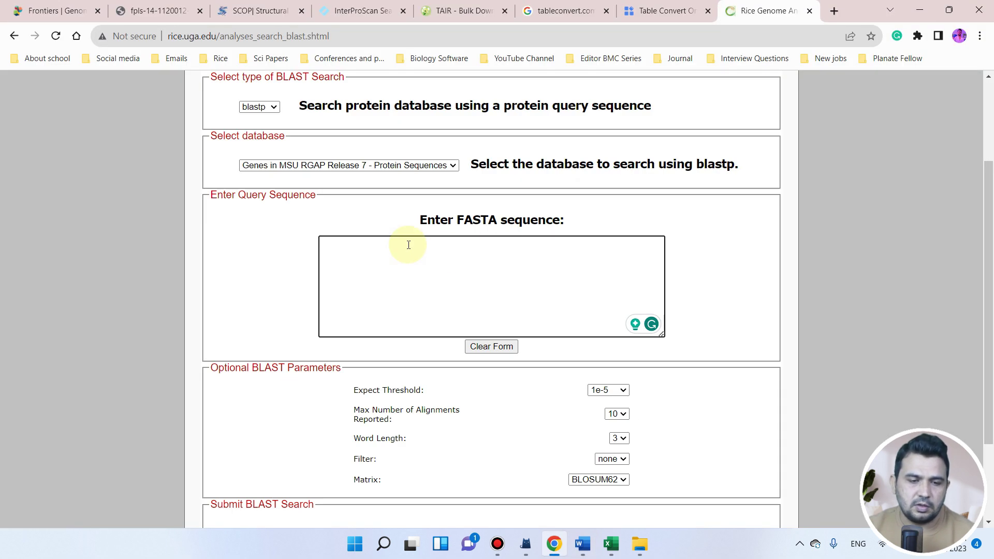
key(ctrl+v)
Set the blastp search's maximum number of alignments reported to 50.
scroll(471, 309, down, 3)
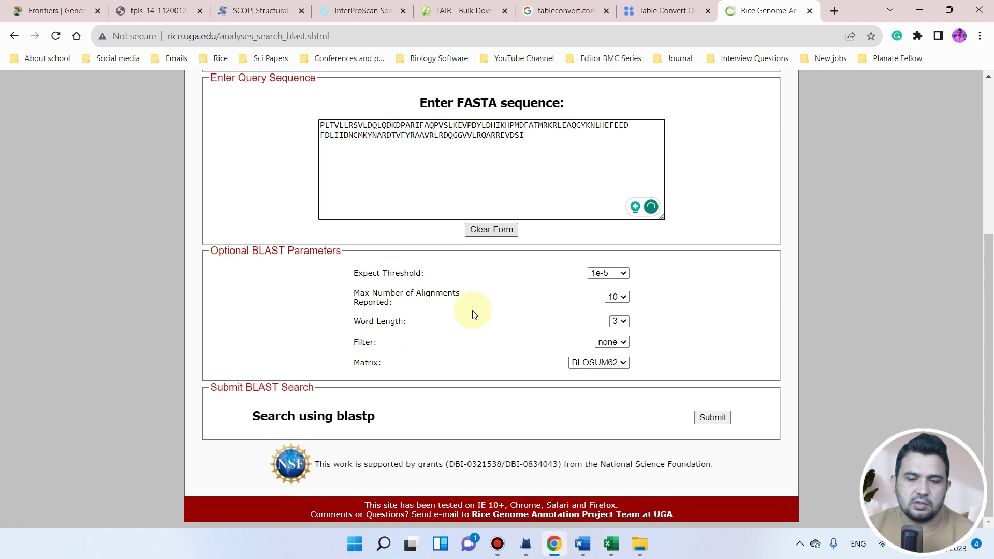
scroll(656, 372, up, 2)
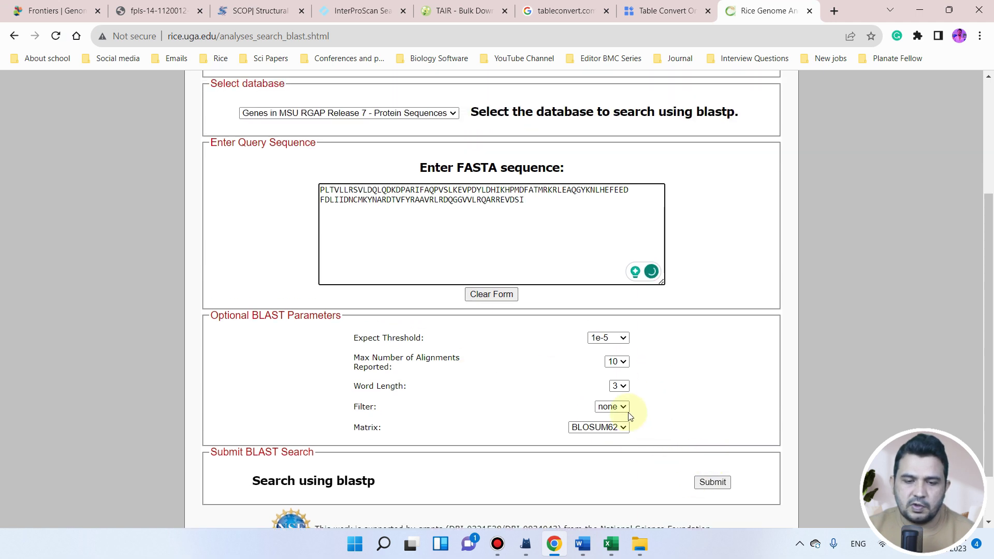
click(617, 362)
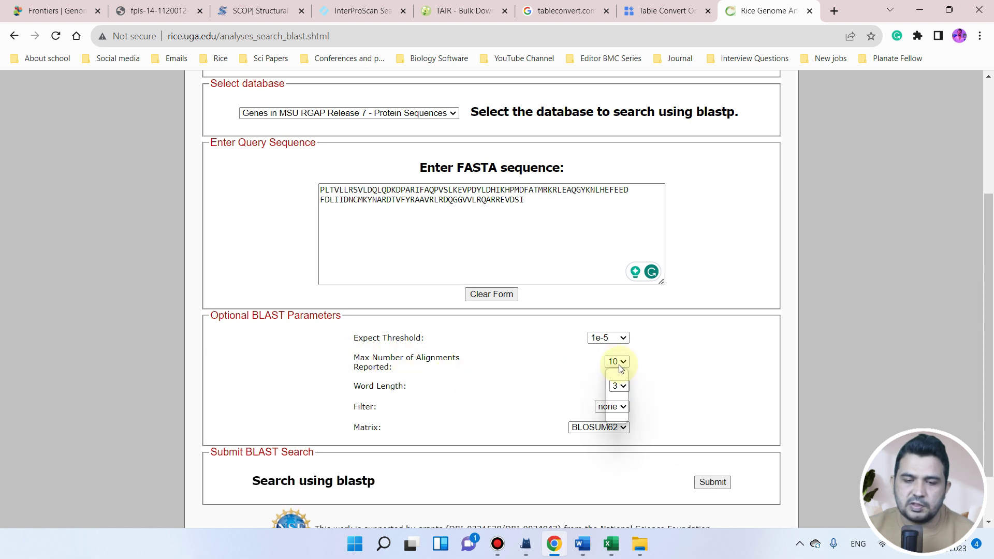
click(620, 417)
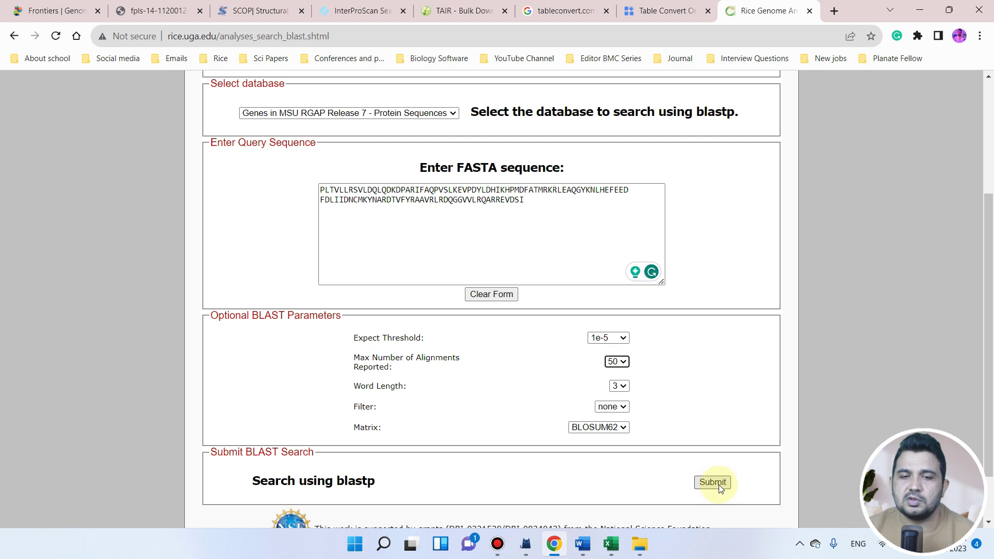
Open the Rice Genome Annotation Project's Domain Search page and find the Pfam profile field.
scroll(719, 489, up, 4)
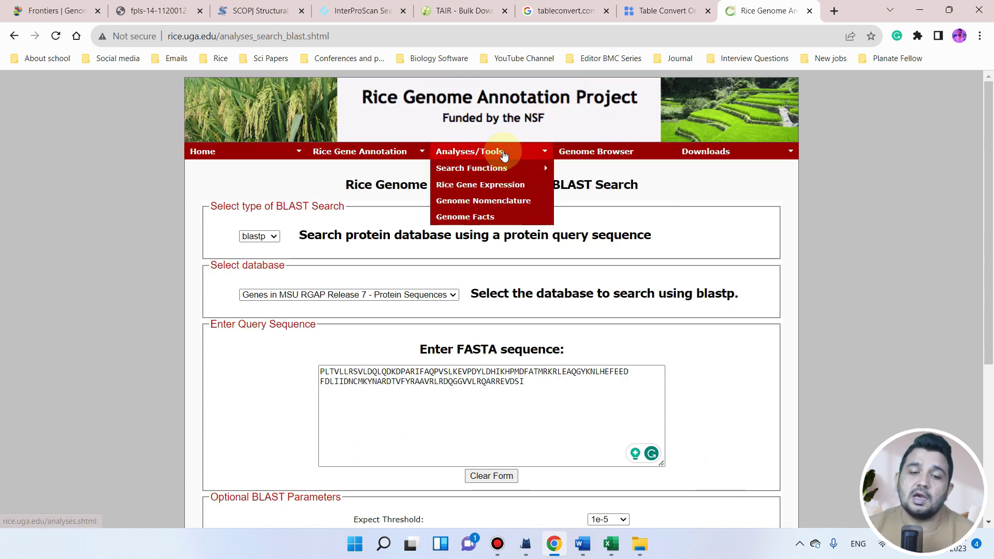
mouse_move(516, 171)
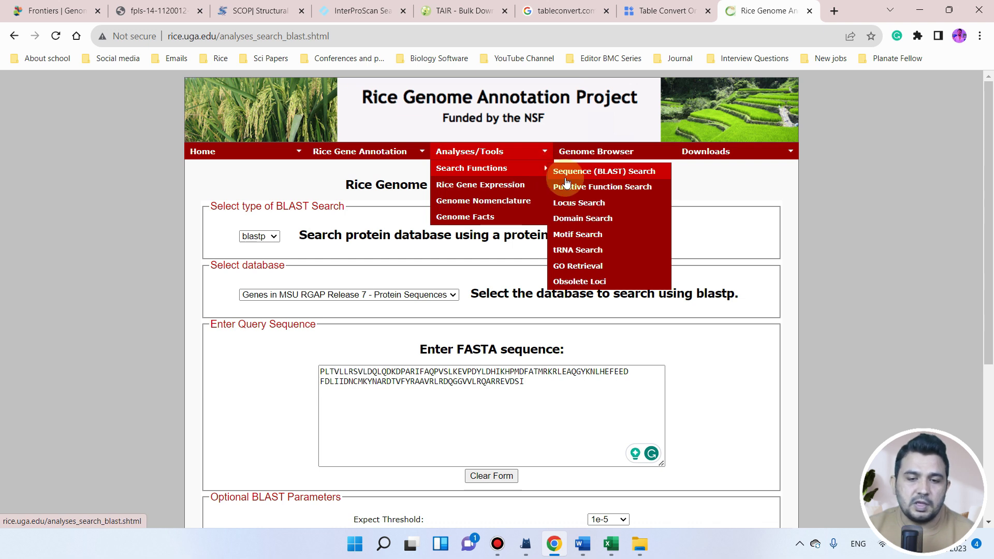
click(583, 220)
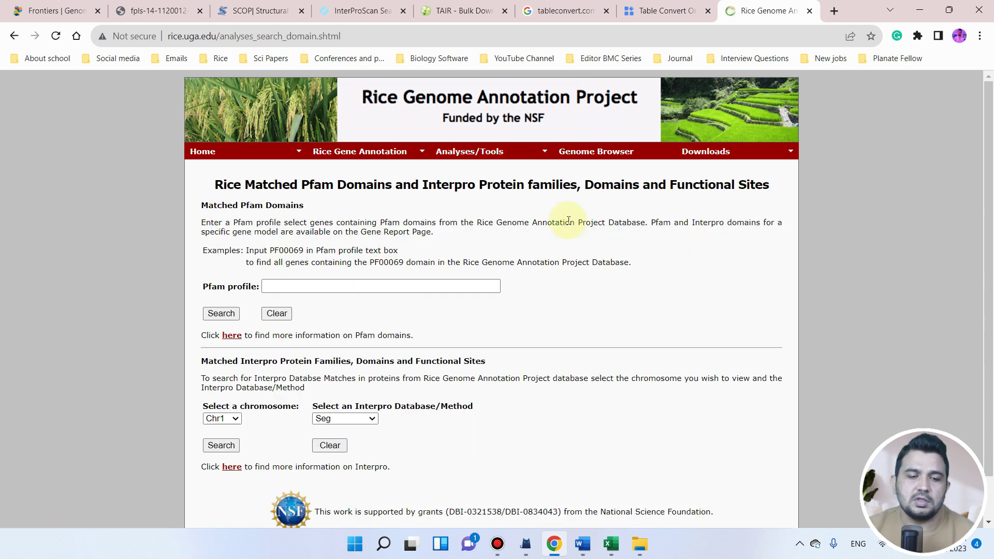
drag(223, 287, 247, 289)
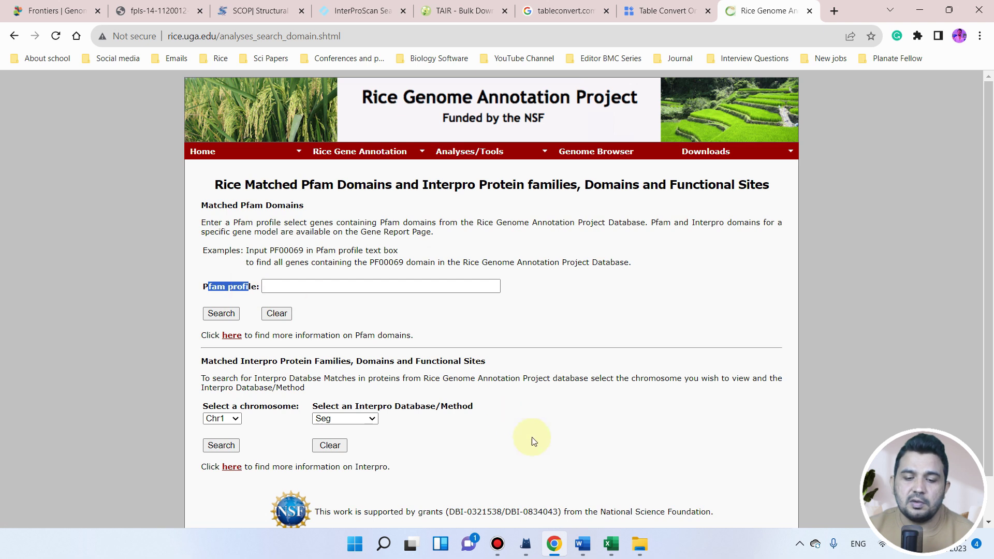
Switch to the Bromo domain Word document, copy the Pfam Bromodomain accession PF00439 and minimize the document.
click(638, 543)
click(137, 224)
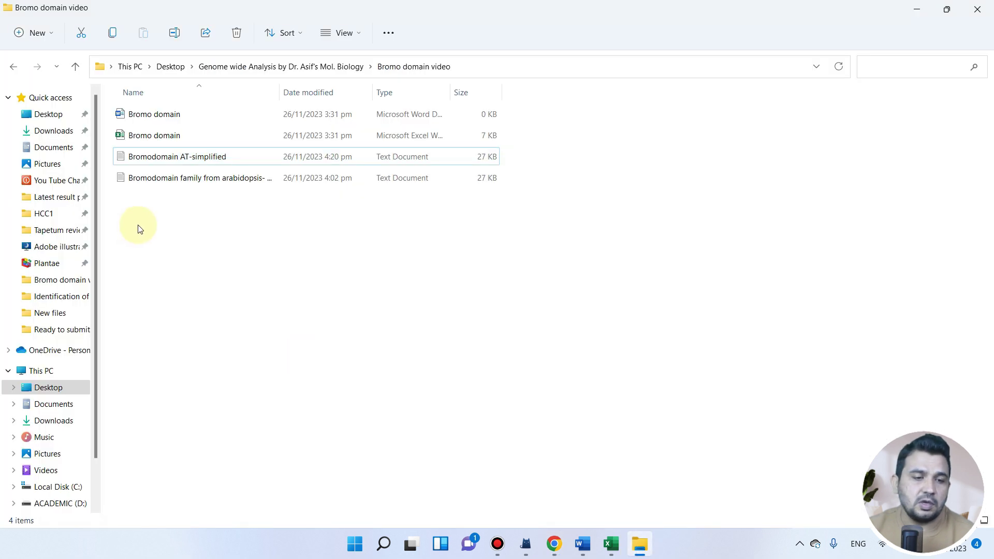
click(584, 544)
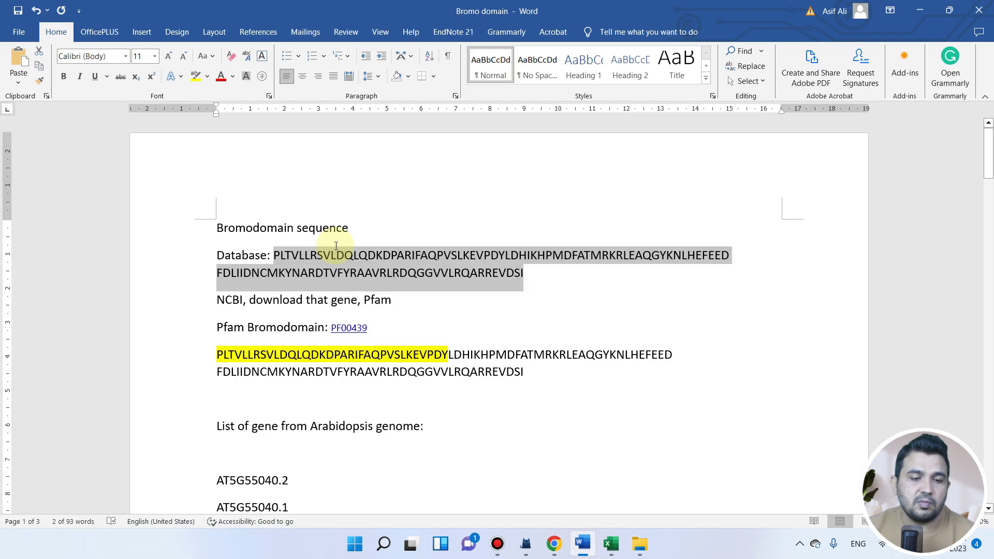
click(311, 326)
drag(367, 327, 332, 327)
click(916, 10)
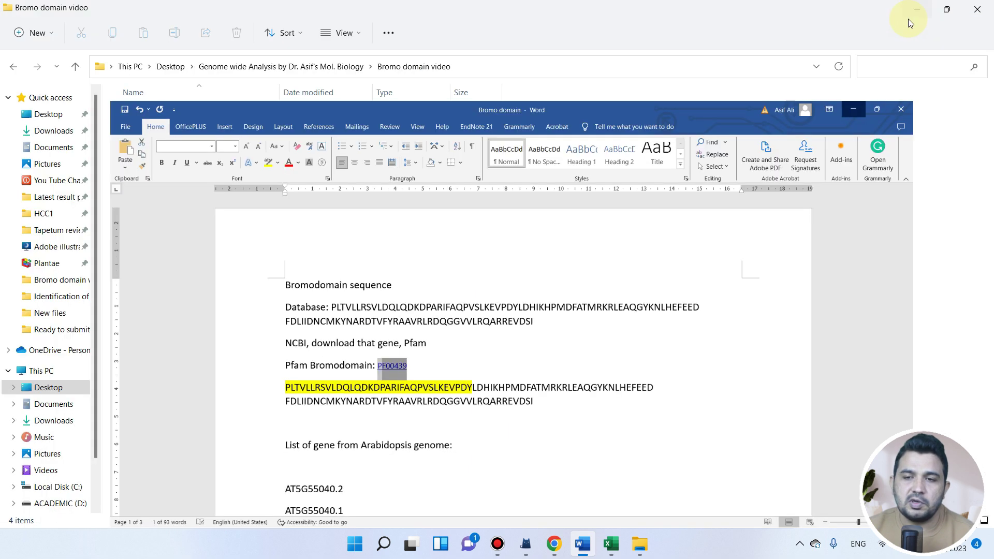
Return to the rice Domain Search page in Chrome, search for Pfam profile PF00439 and review the matched gene models.
click(554, 544)
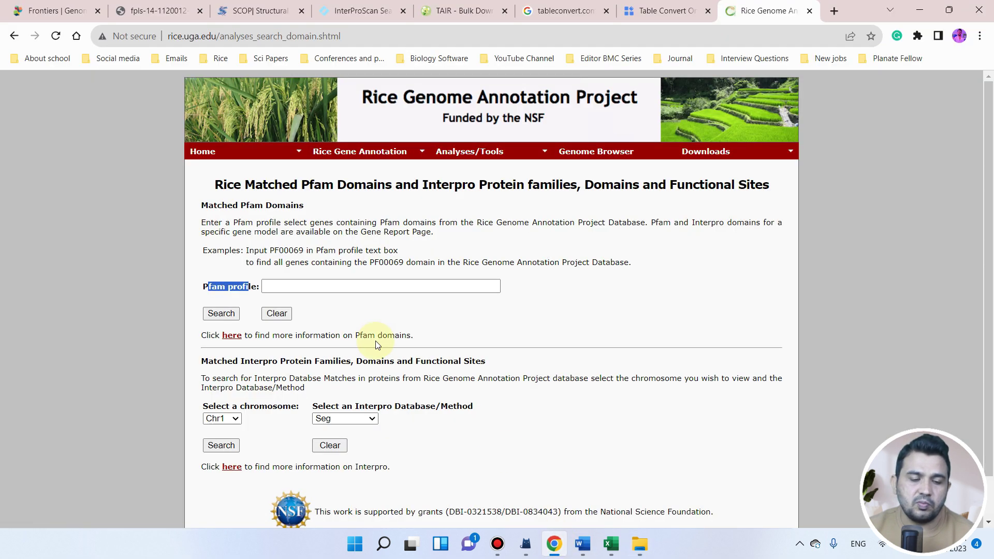
click(350, 288)
key(ctrl+v)
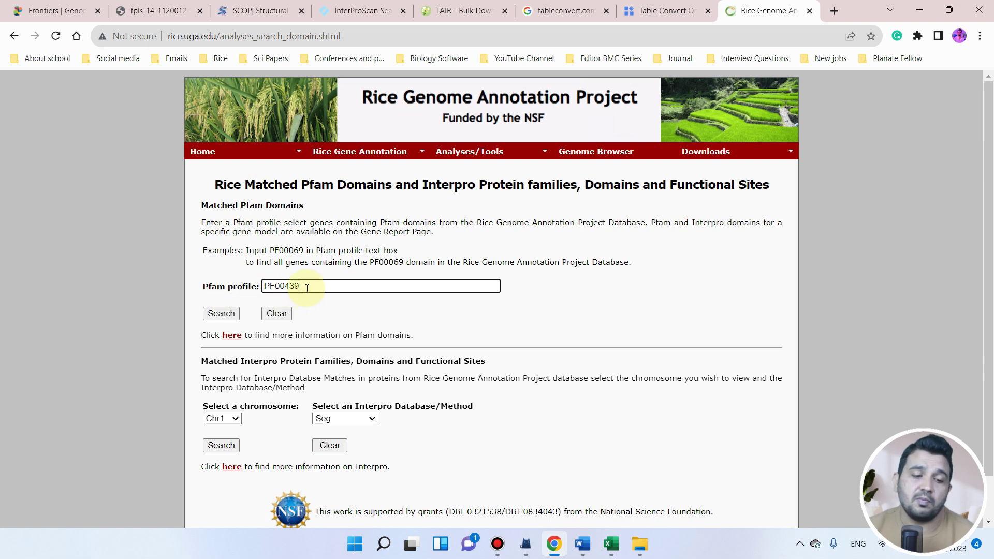
click(226, 318)
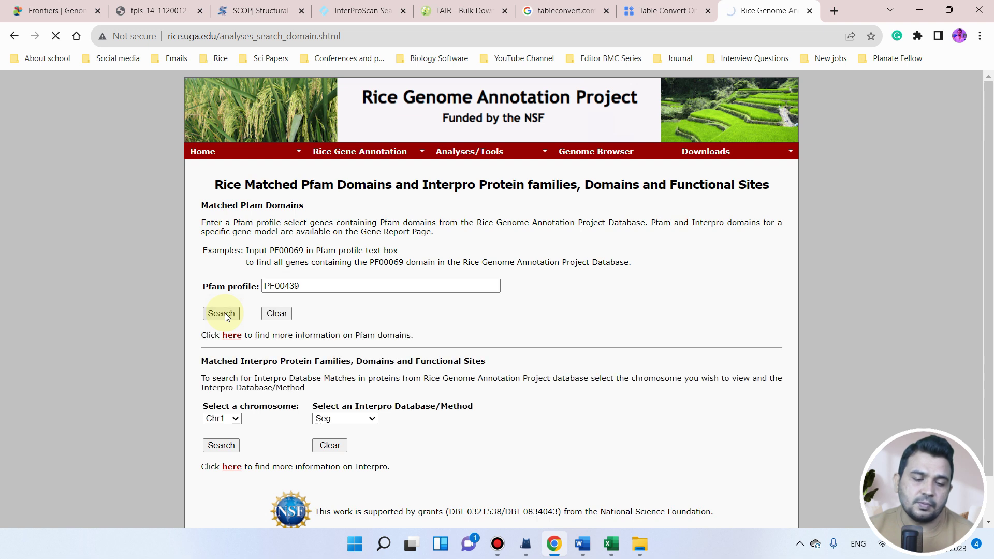
scroll(326, 316, down, 4)
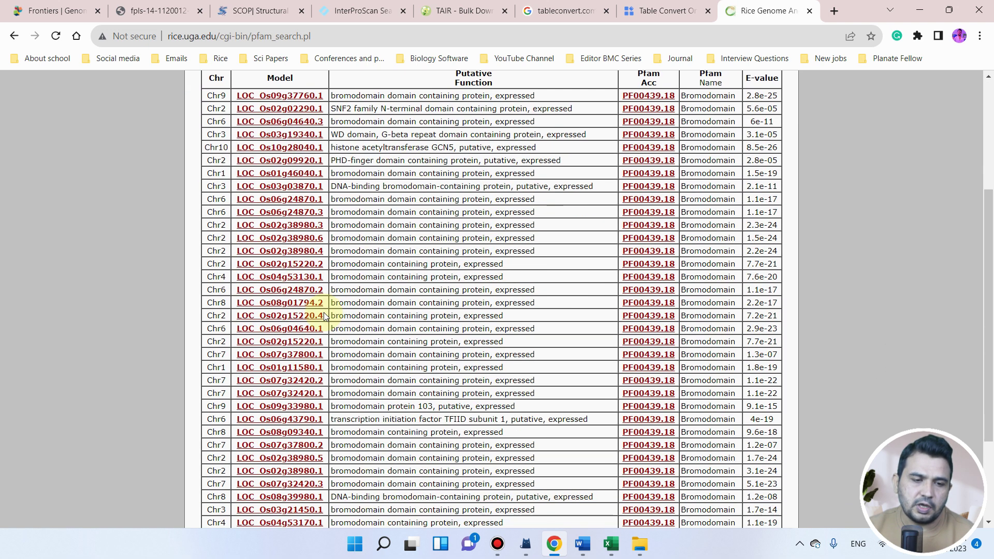
scroll(282, 327, down, 3)
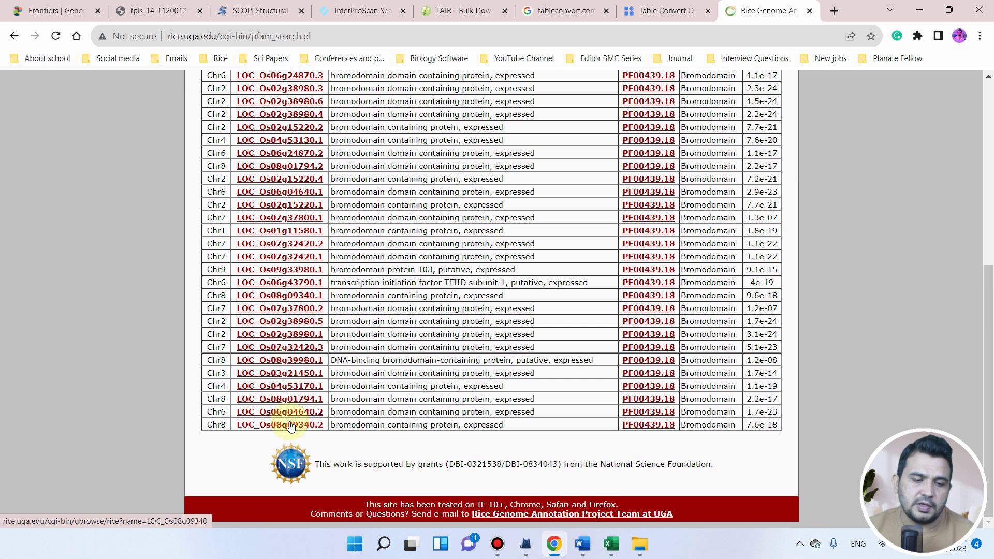
scroll(290, 425, up, 6)
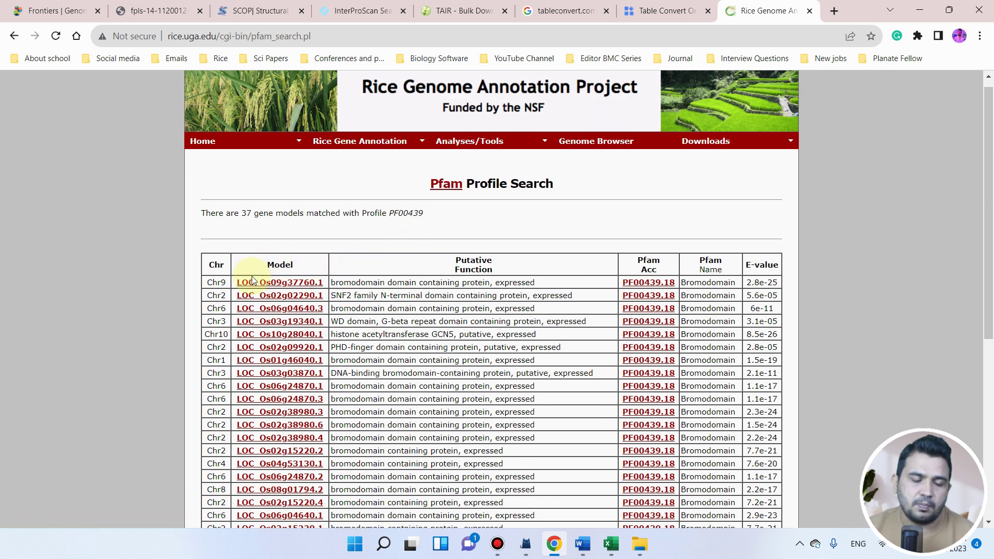
Copy the results table of rice gene models matching PF00439, from the Model heading through the last row.
drag(248, 263, 293, 297)
drag(365, 409, 782, 427)
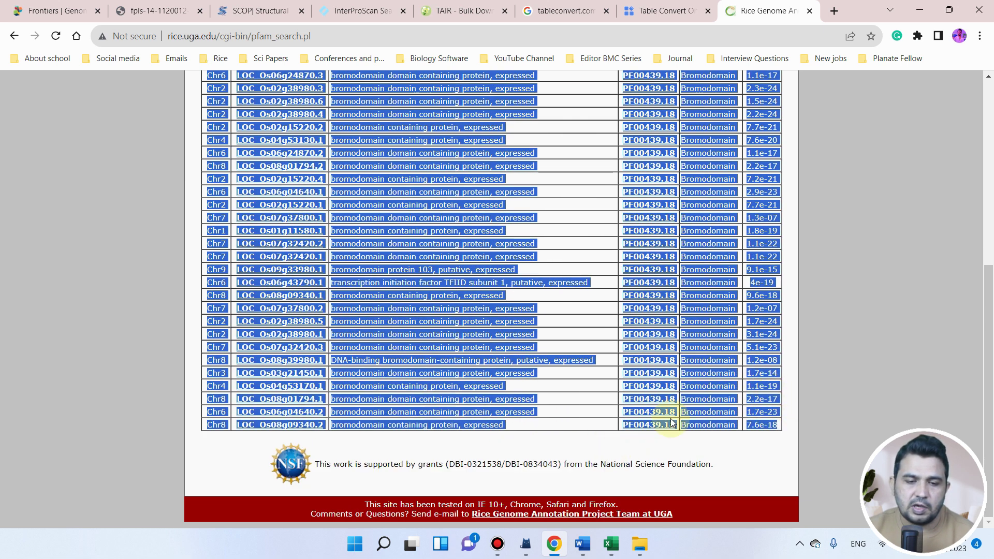
scroll(388, 370, up, 6)
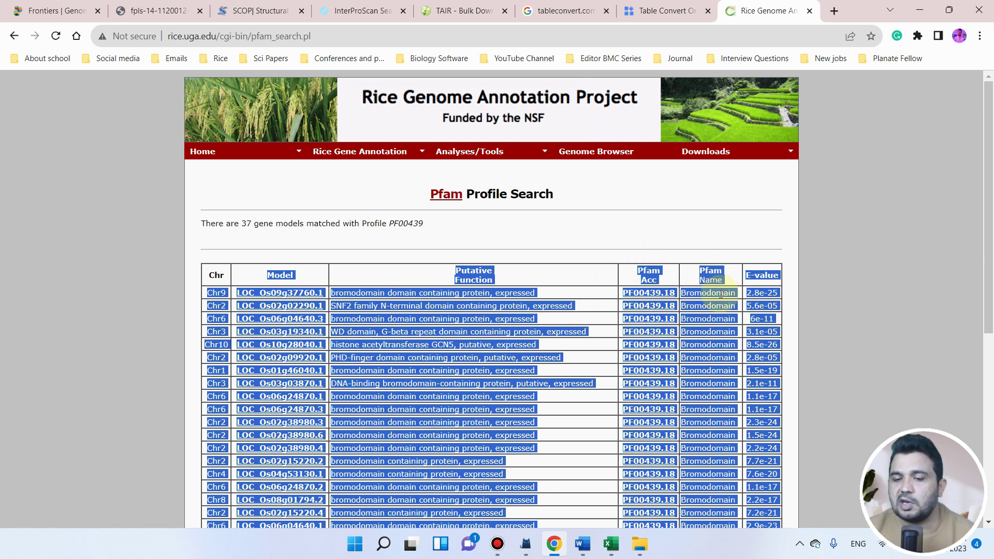
scroll(720, 294, down, 2)
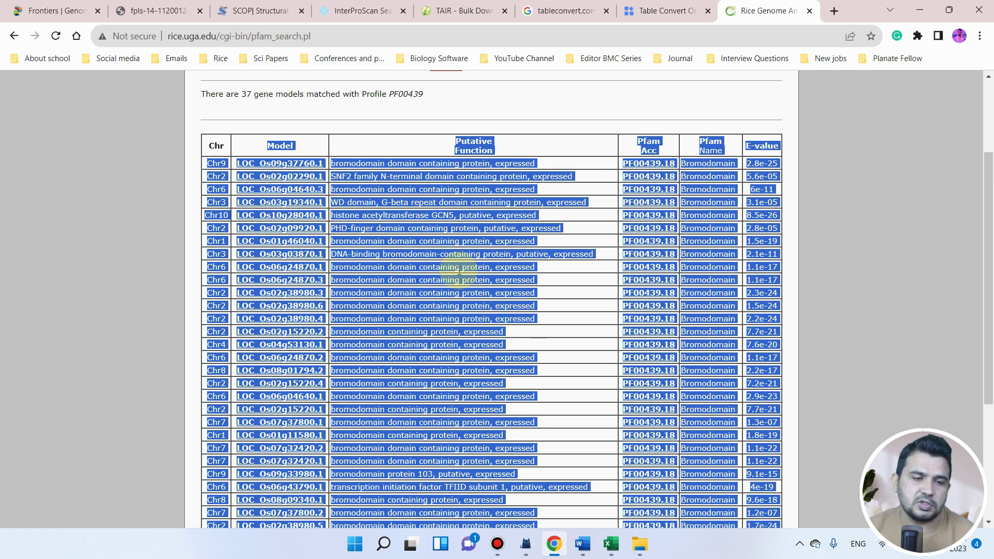
right_click(275, 146)
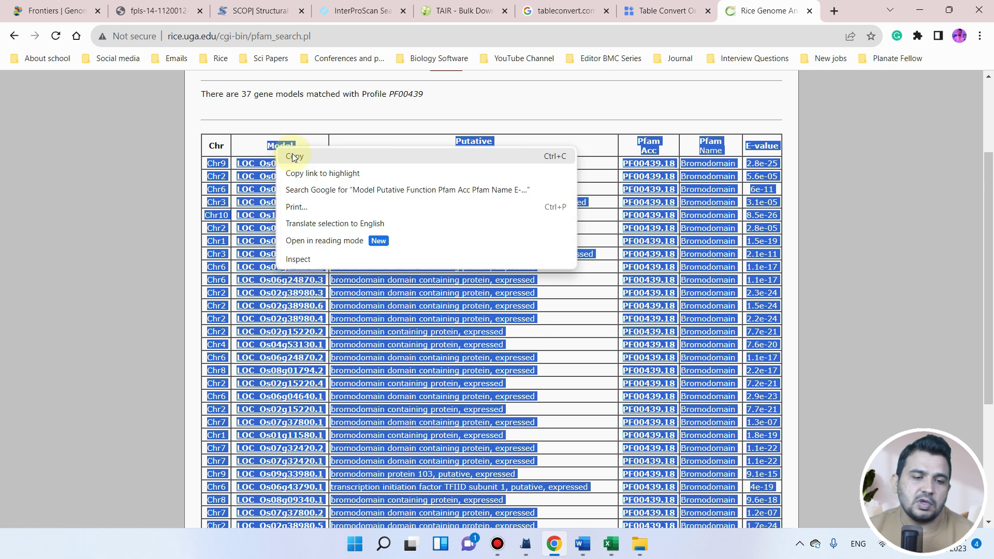
click(292, 154)
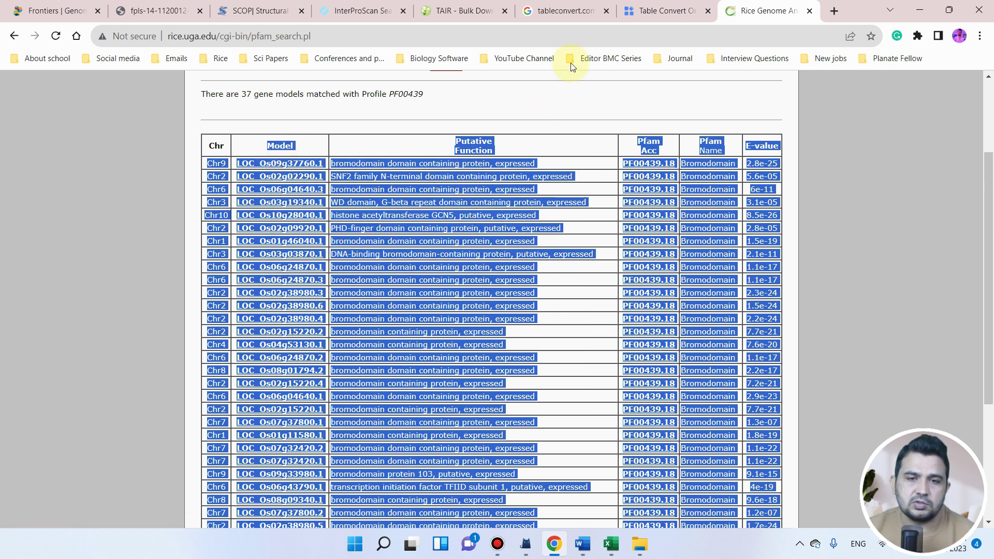
Switch to the TableConvert page and paste the copied rice gene table into its Excel data source.
click(660, 17)
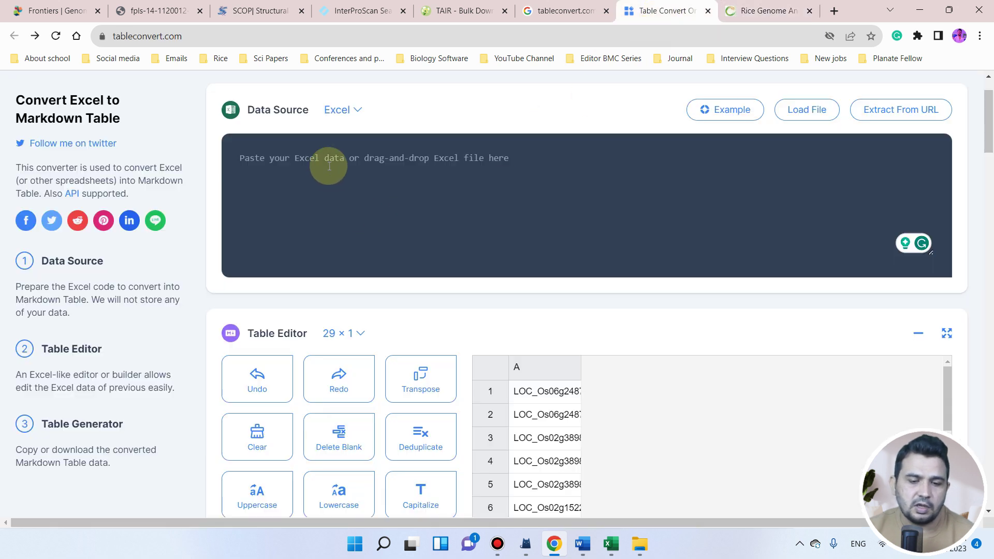
key(ctrl+v)
scroll(518, 202, up, 5)
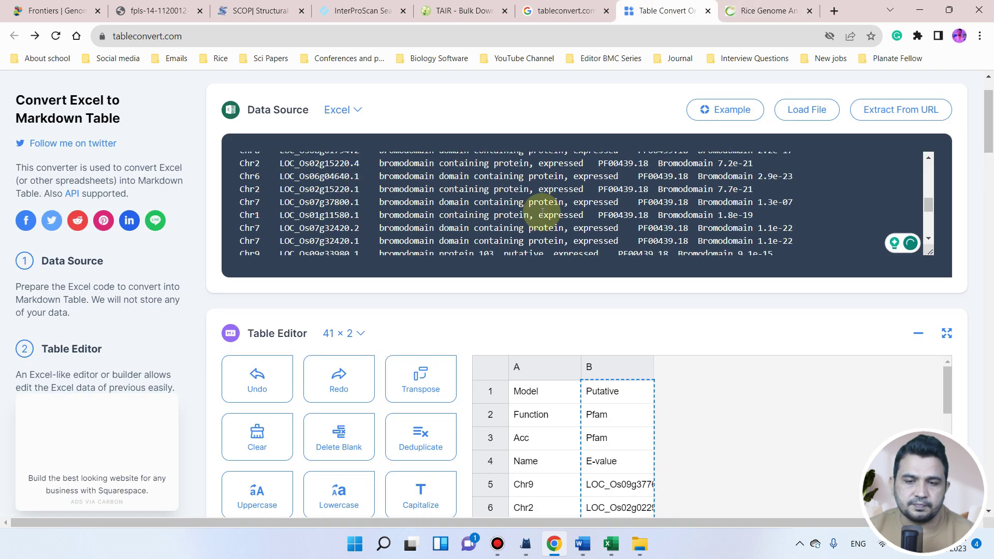
scroll(466, 197, up, 1)
scroll(357, 207, up, 2)
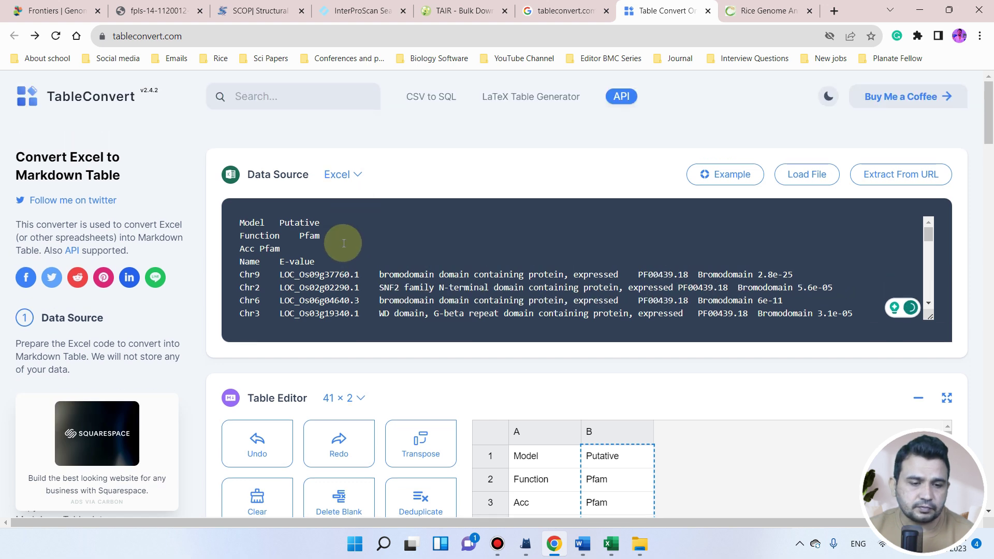
Delete the header lines from Model to E-value and the blank line above the first Chr9 row in the data source.
drag(328, 256, 240, 214)
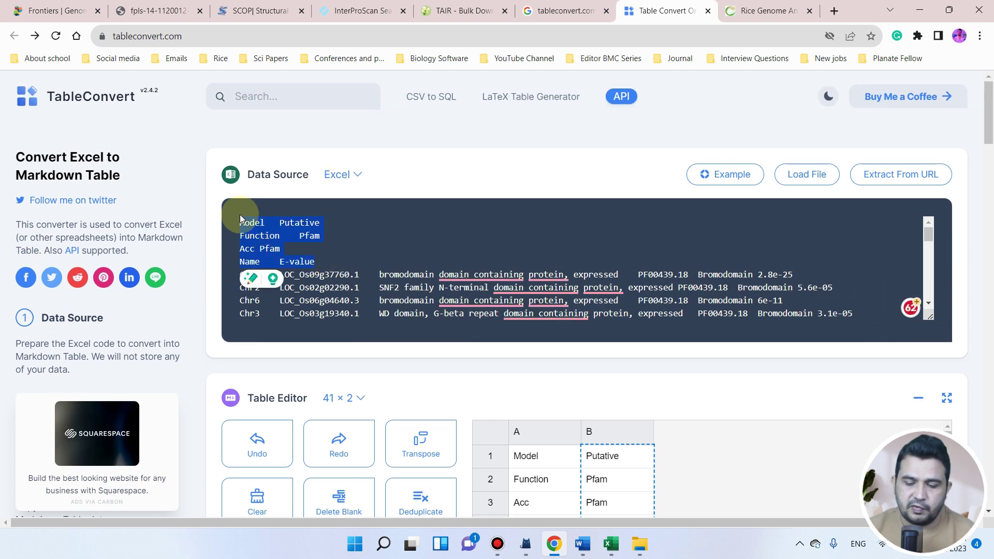
key(BackSpace)
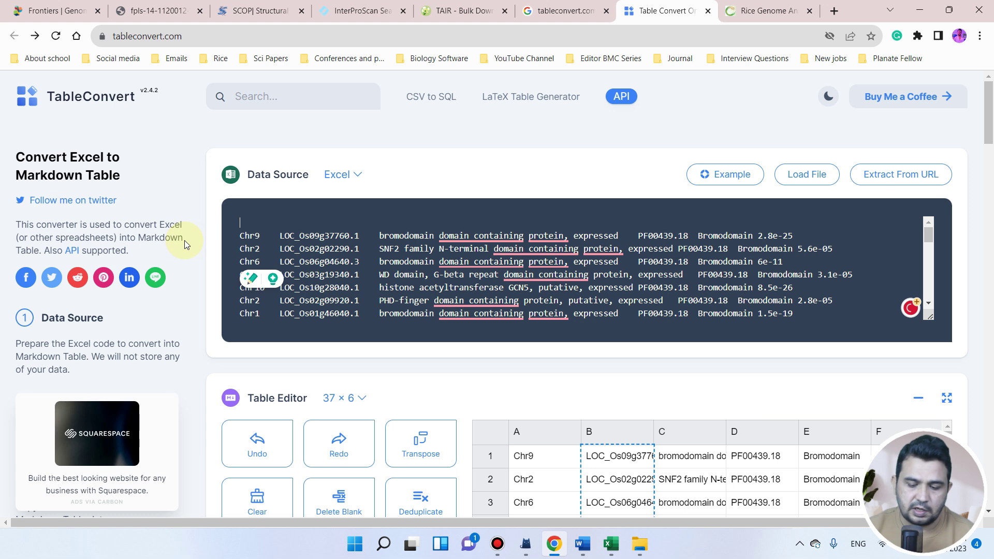
key(BackSpace)
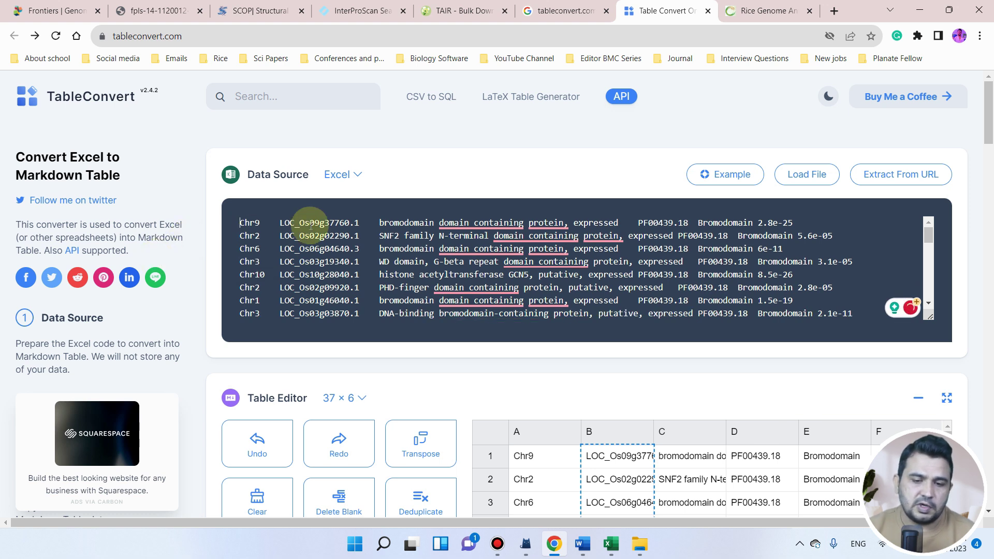
Copy column B, containing the LOC_Os gene model IDs, from the Table Editor.
scroll(612, 381, down, 6)
scroll(621, 161, up, 1)
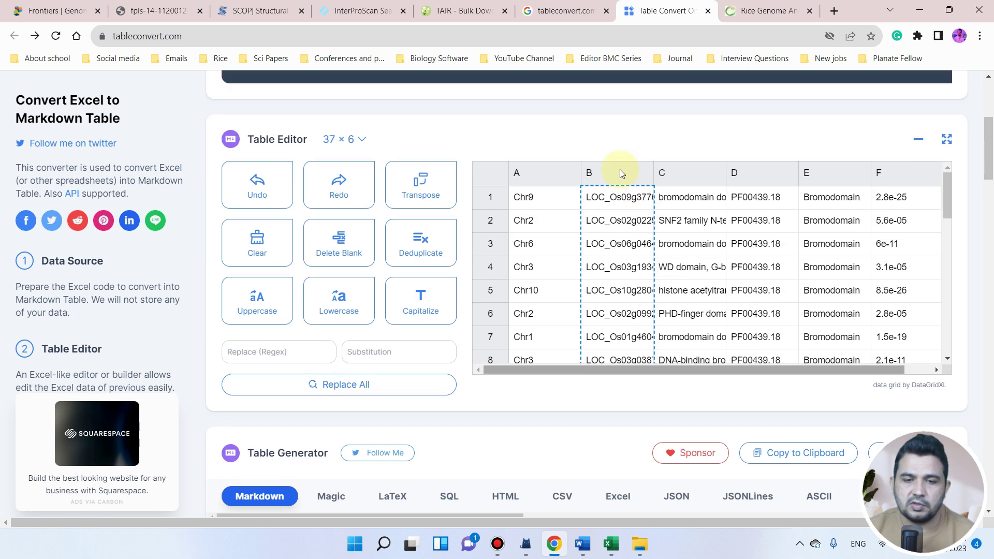
click(619, 169)
right_click(619, 169)
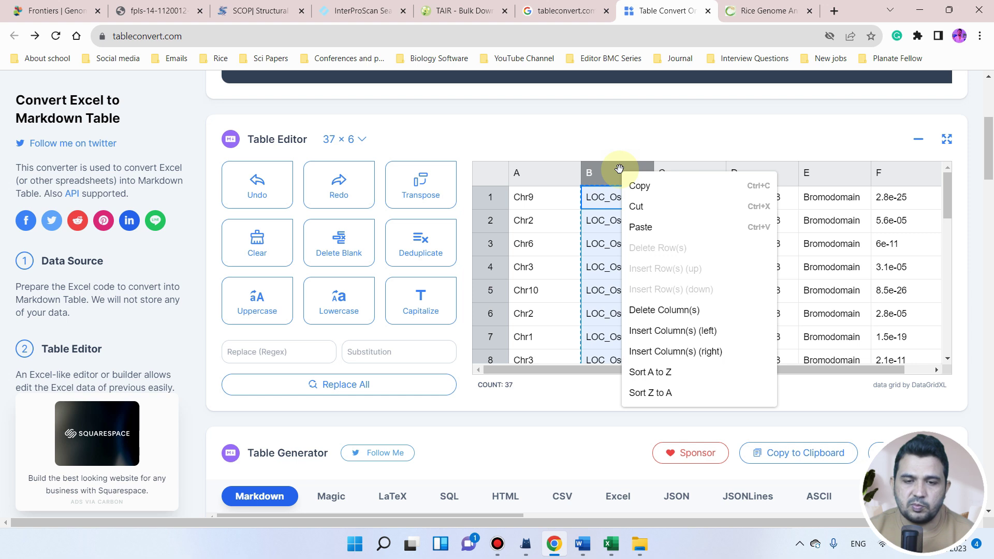
click(651, 193)
scroll(644, 204, up, 5)
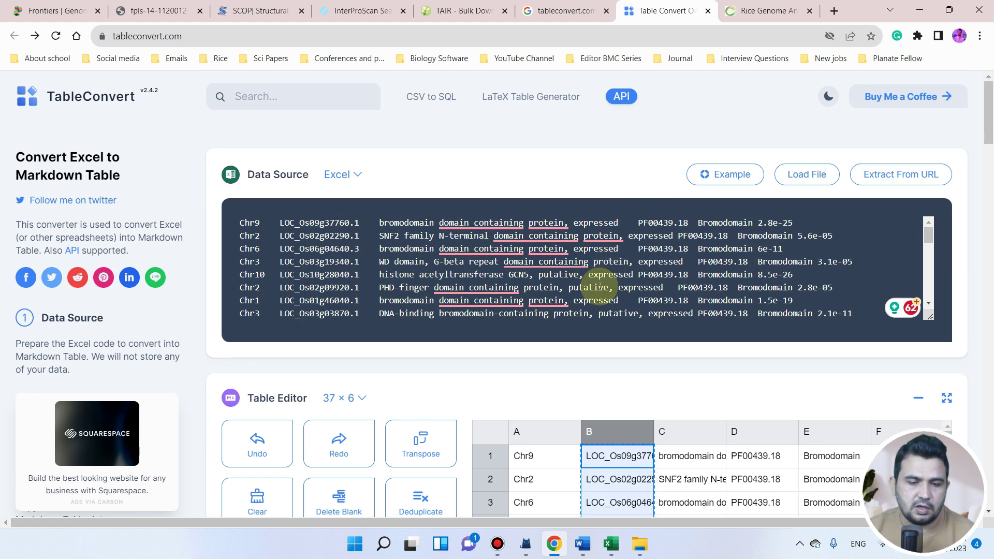
Replace the data source content with the copied LOC_Os gene IDs, and copy the whole resulting list.
click(599, 286)
key(Delete)
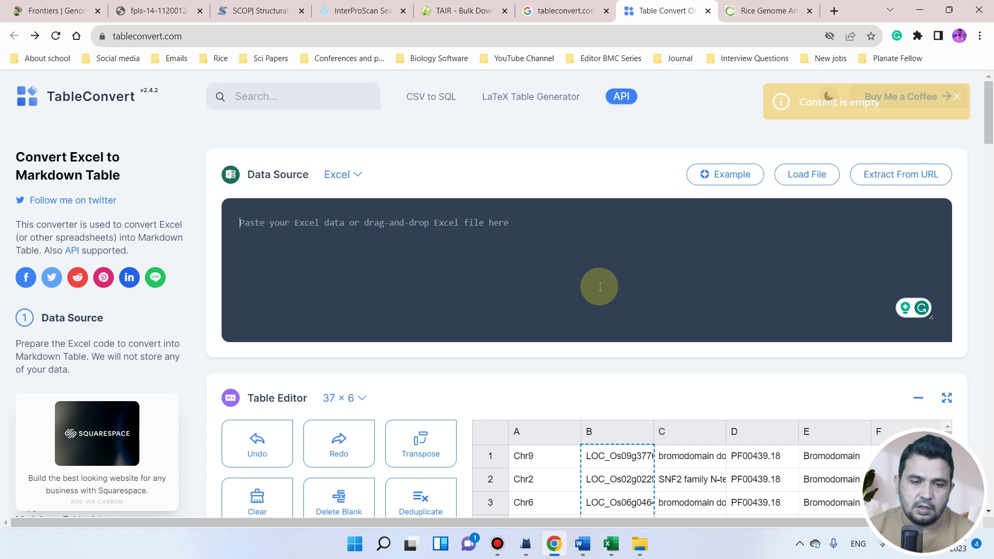
key(ctrl+v)
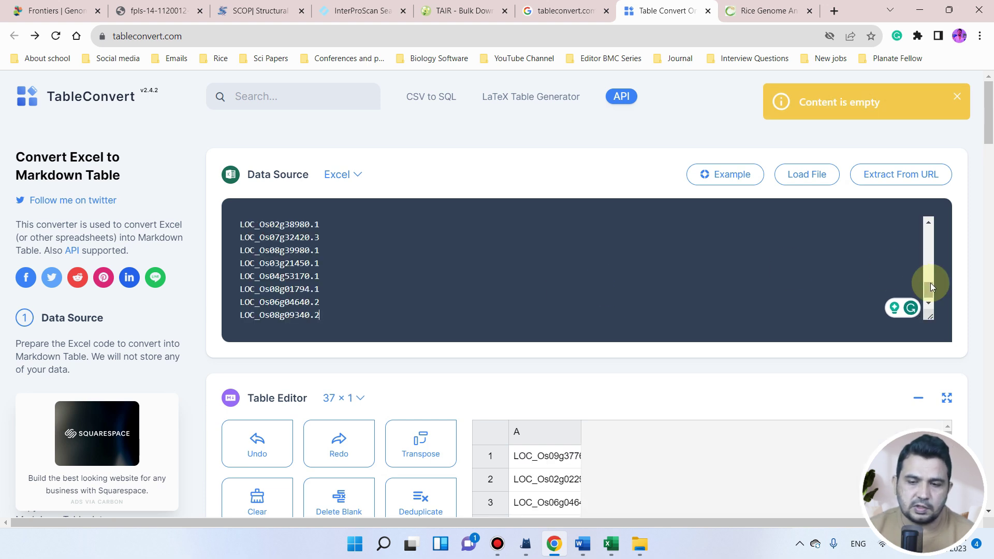
drag(927, 284, 925, 206)
drag(324, 301, 238, 217)
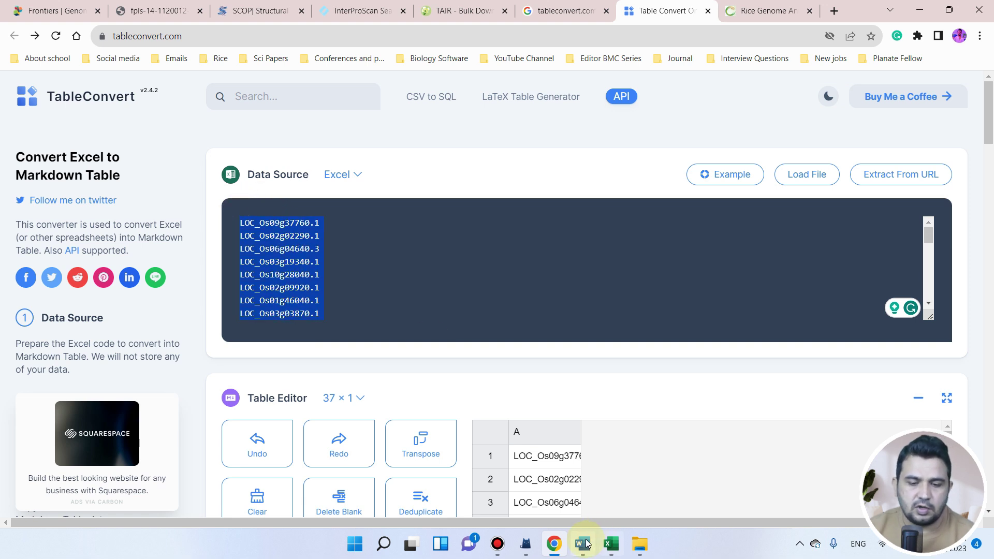
Switch to the Bromo domain Word document and add the heading "List of genes from Rice" a few lines below the last Arabidopsis ID.
click(582, 543)
scroll(473, 397, down, 15)
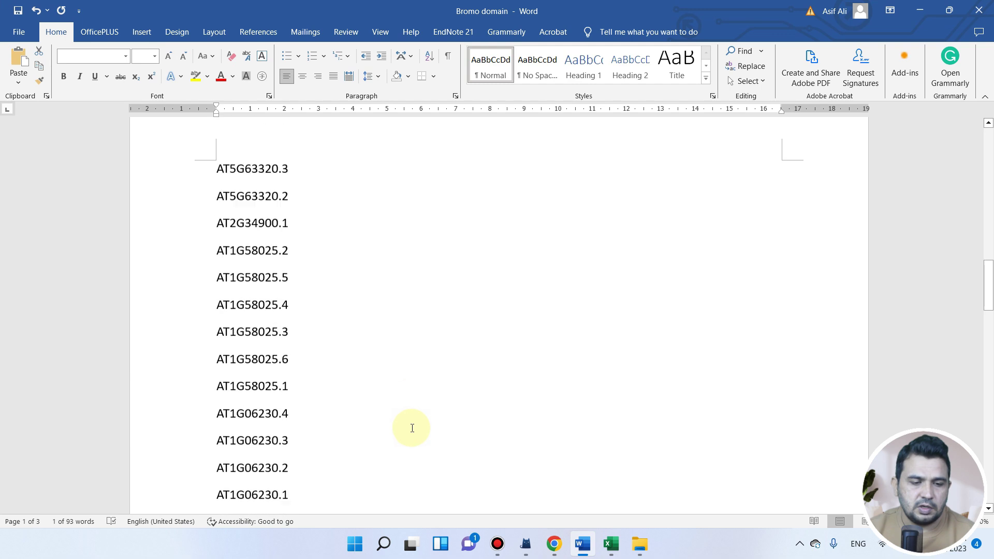
scroll(404, 433, down, 10)
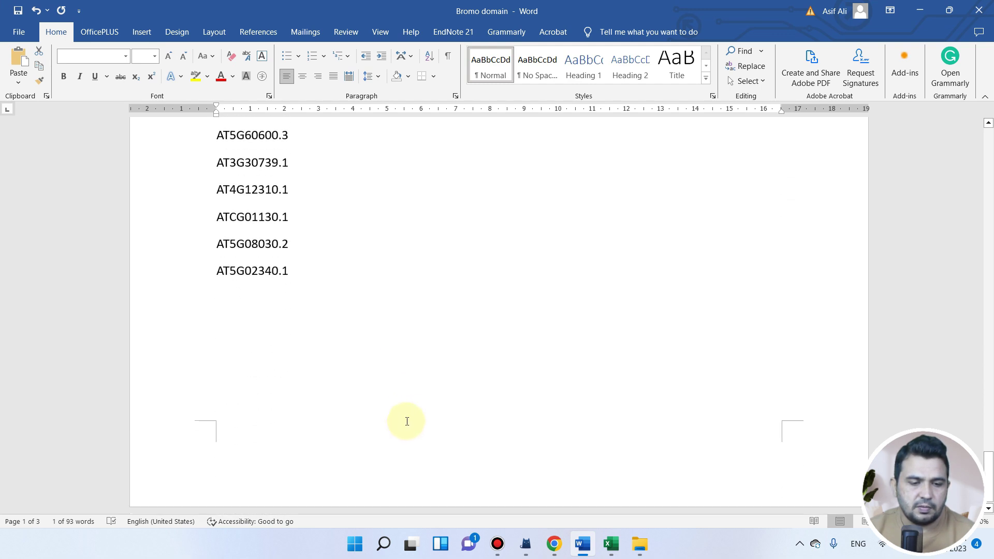
click(344, 270)
key(Return)
key(Return)
key(Return)
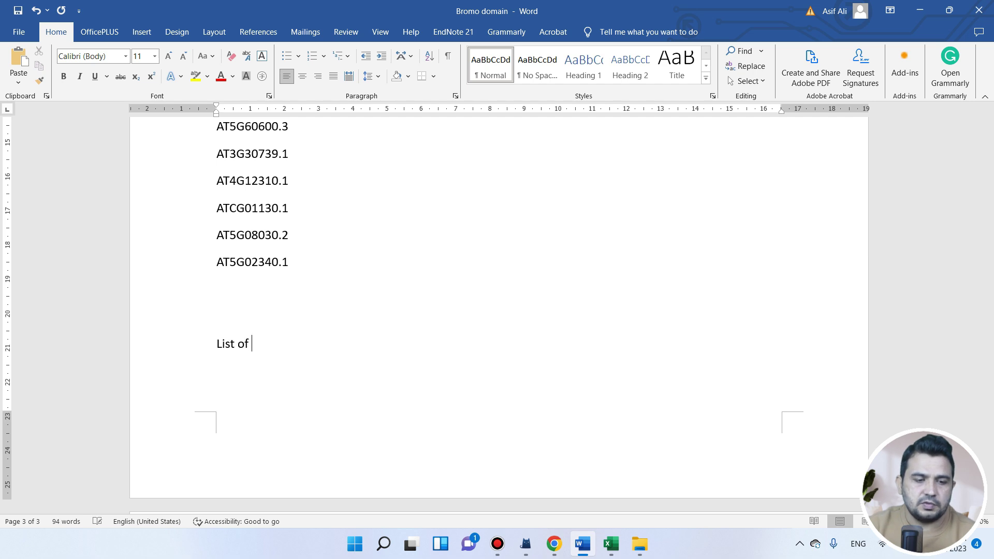
text(List of genes from Rice)
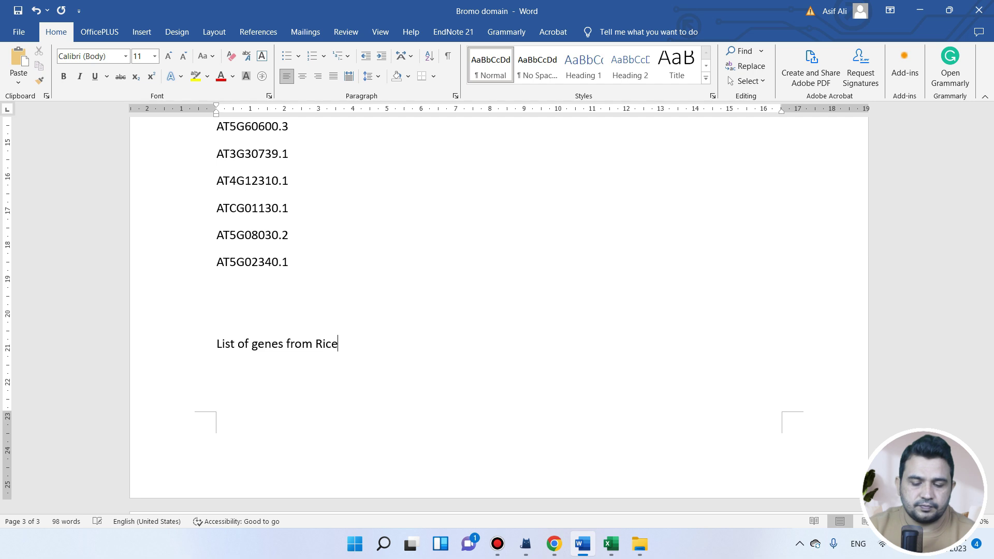
Paste the rice gene IDs after the heading, then select and copy the pasted list from LOC_Os08g09340.2 up to LOC_Os09g37760.1.
key(ctrl+v)
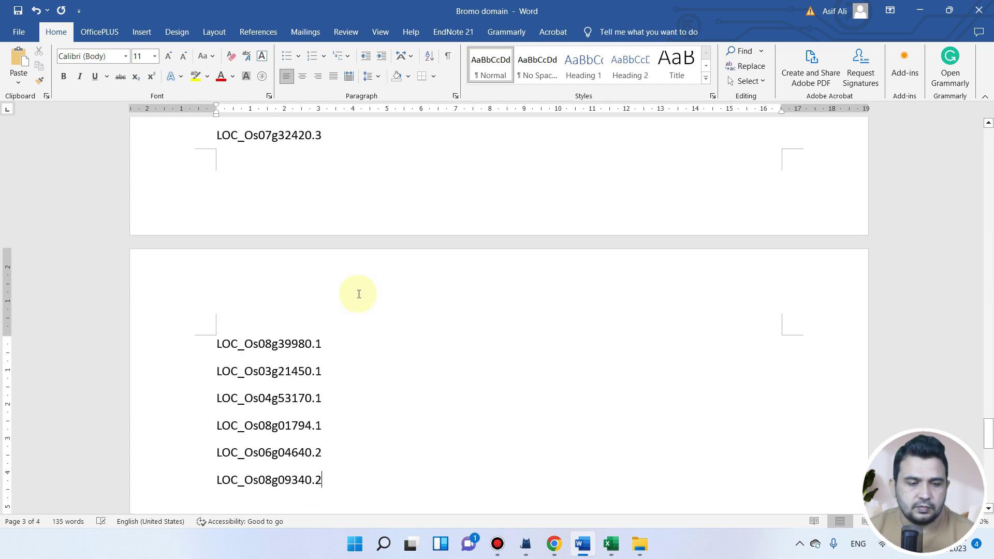
scroll(355, 400, down, 2)
drag(355, 350, 215, 272)
scroll(284, 328, up, 5)
scroll(264, 328, up, 10)
scroll(253, 301, up, 4)
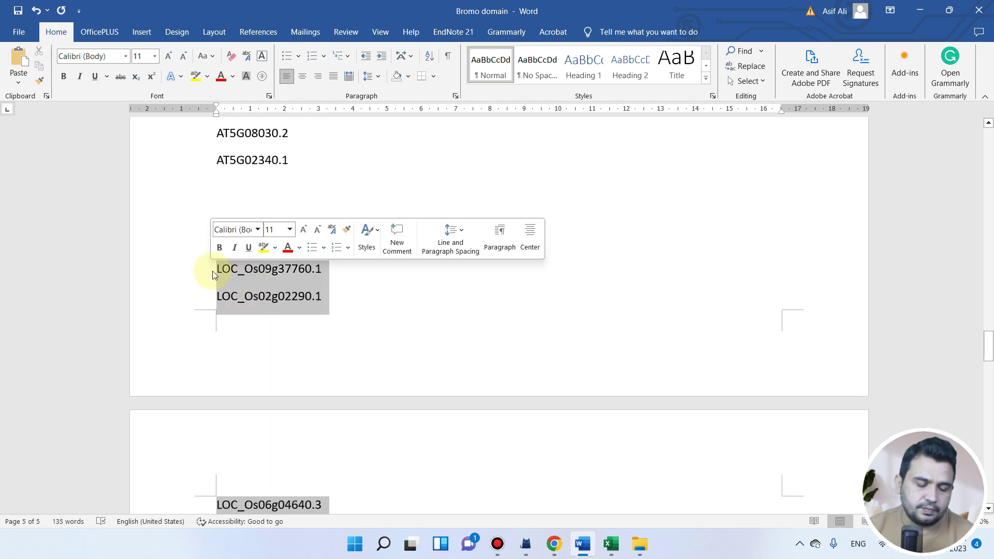
Return to the Rice Genome Annotation Project site in the browser and open its Genome Annotation Batch Download page.
click(924, 9)
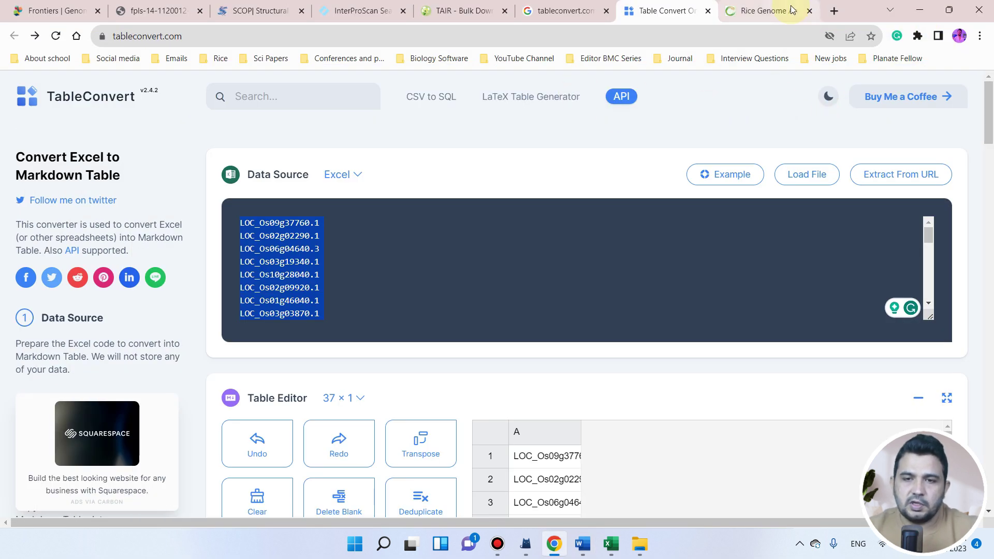
click(766, 11)
scroll(635, 249, up, 5)
click(829, 182)
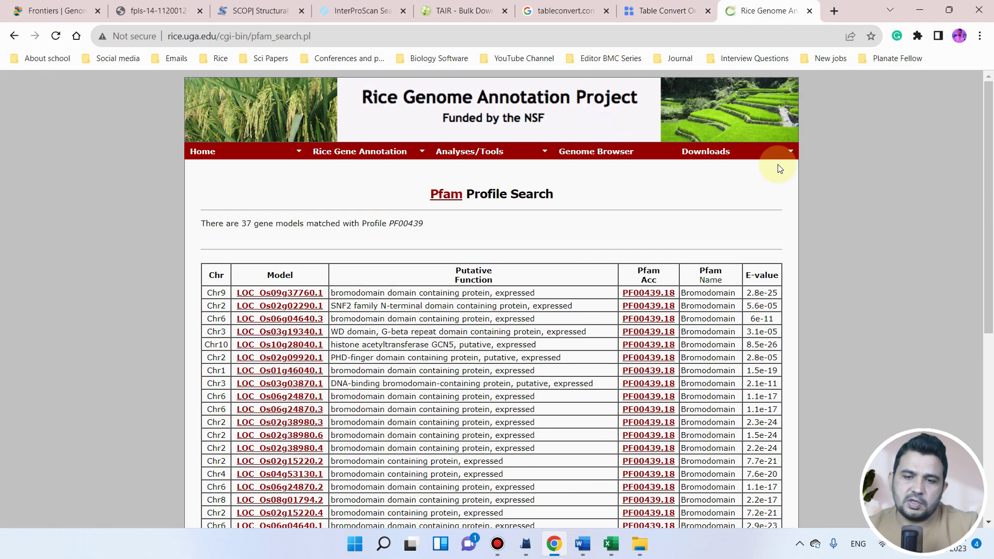
mouse_move(779, 155)
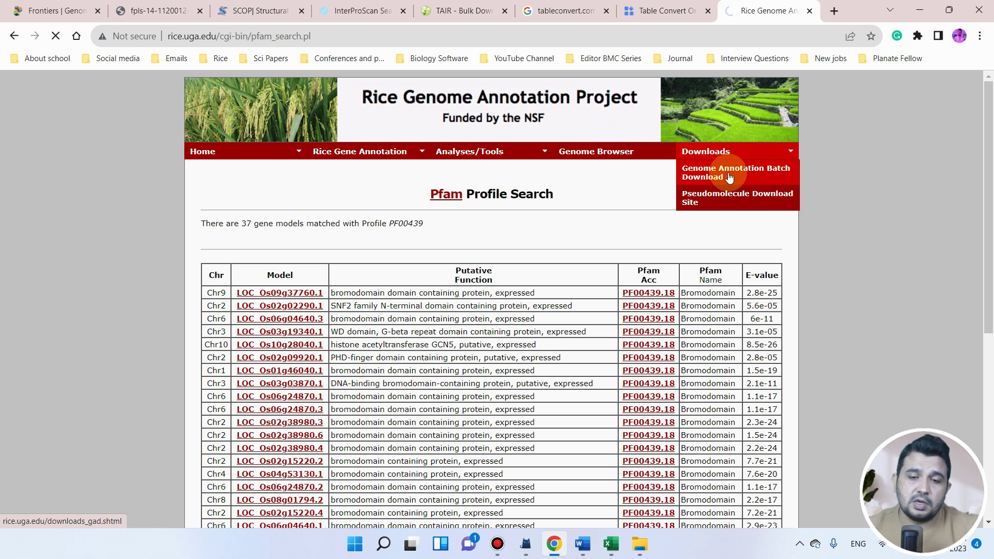
scroll(473, 266, down, 1)
scroll(262, 291, up, 1)
scroll(257, 333, down, 1)
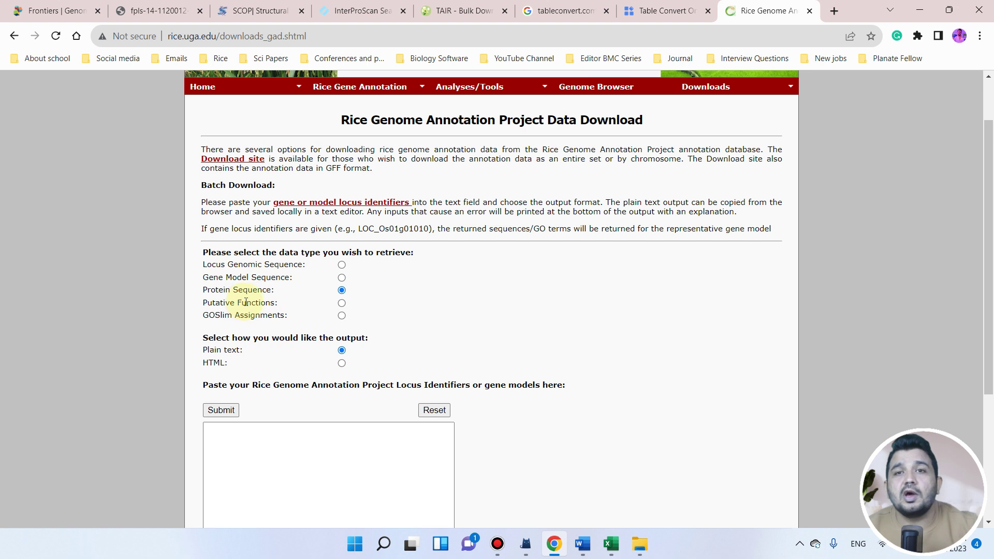
Paste the copied rice gene model IDs into the batch download form and submit it for Protein Sequence in Plain text.
scroll(250, 360, down, 1)
click(270, 397)
key(ctrl+v)
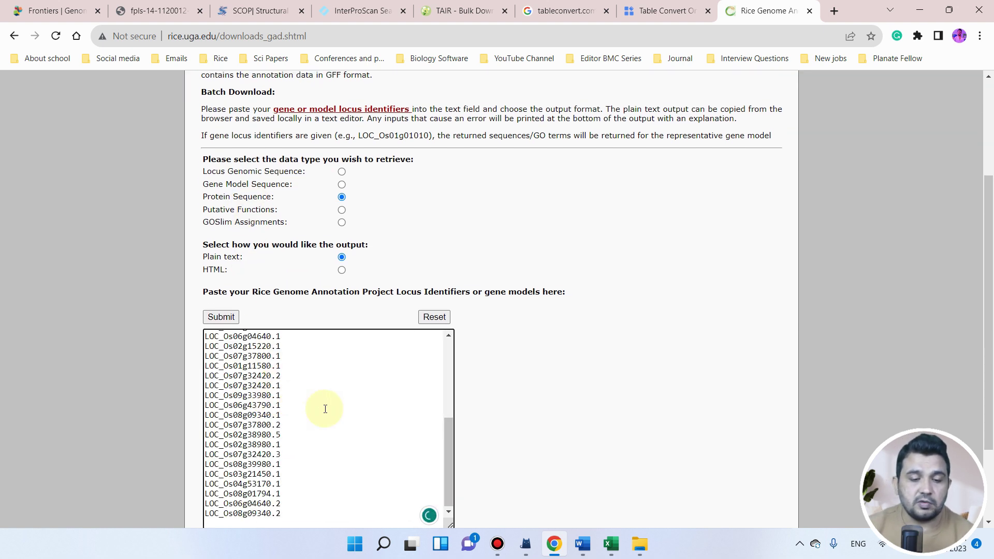
drag(448, 461, 421, 366)
scroll(259, 377, down, 10)
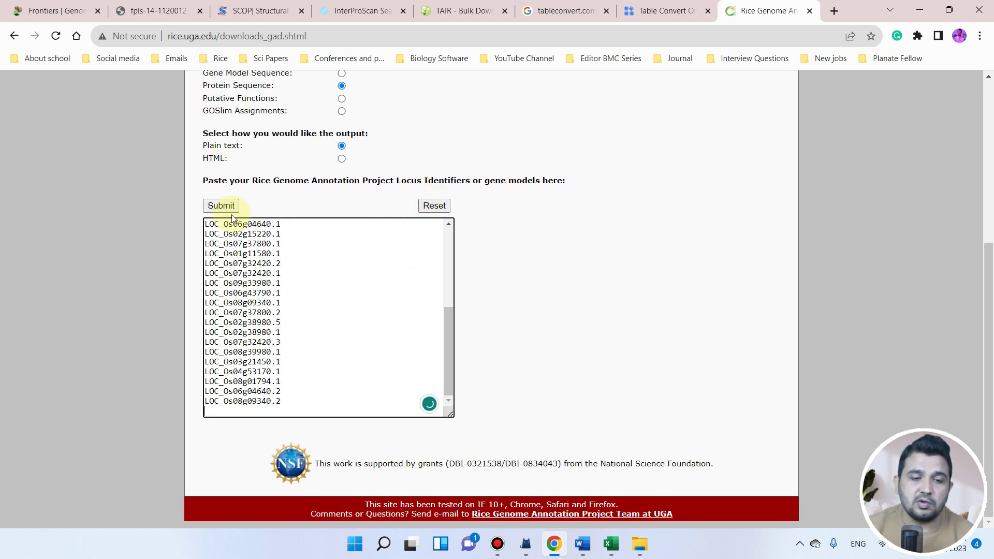
click(226, 207)
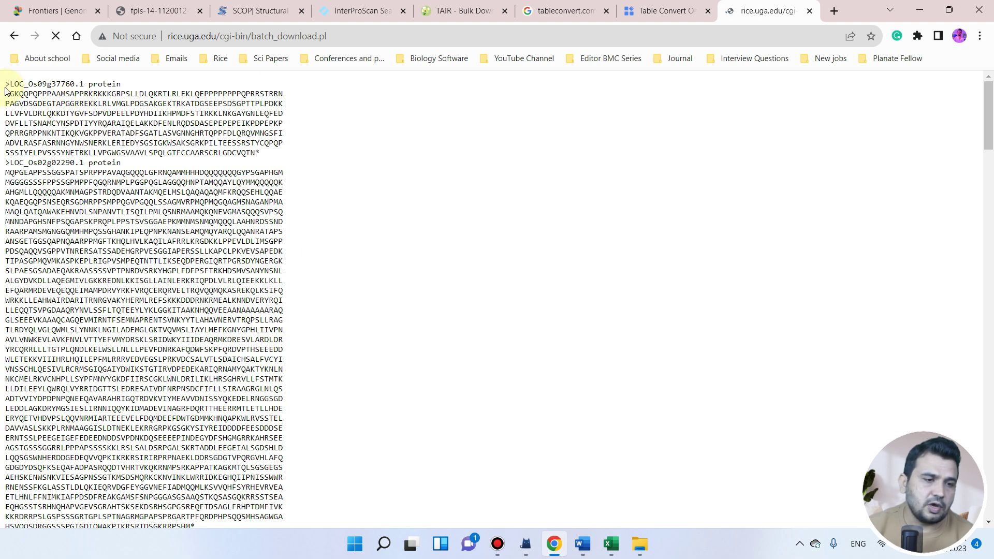
Copy all the returned rice protein sequences, from the LOC_Os09g37760.1 header through the end of LOC_Os08g09340.2.
drag(6, 85, 235, 475)
right_click(139, 395)
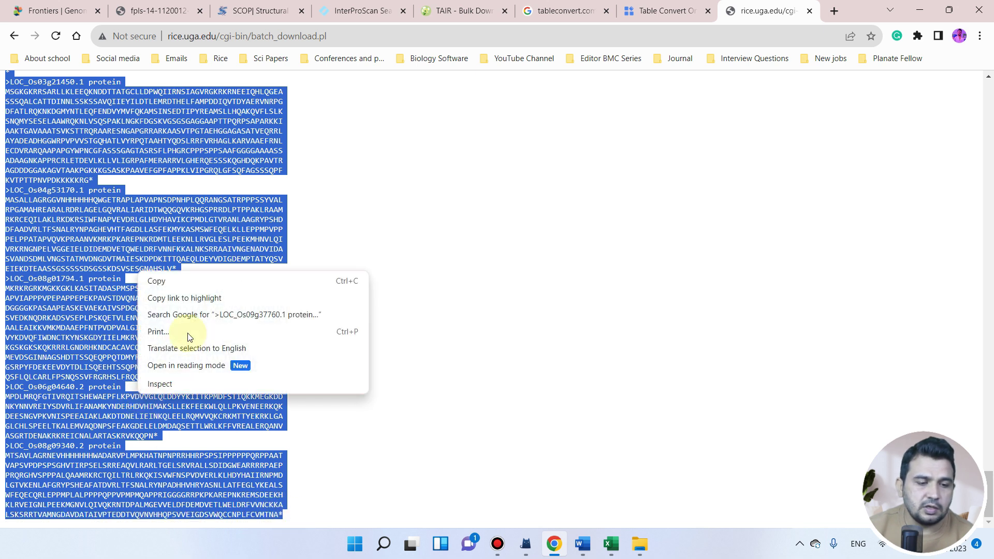
click(195, 279)
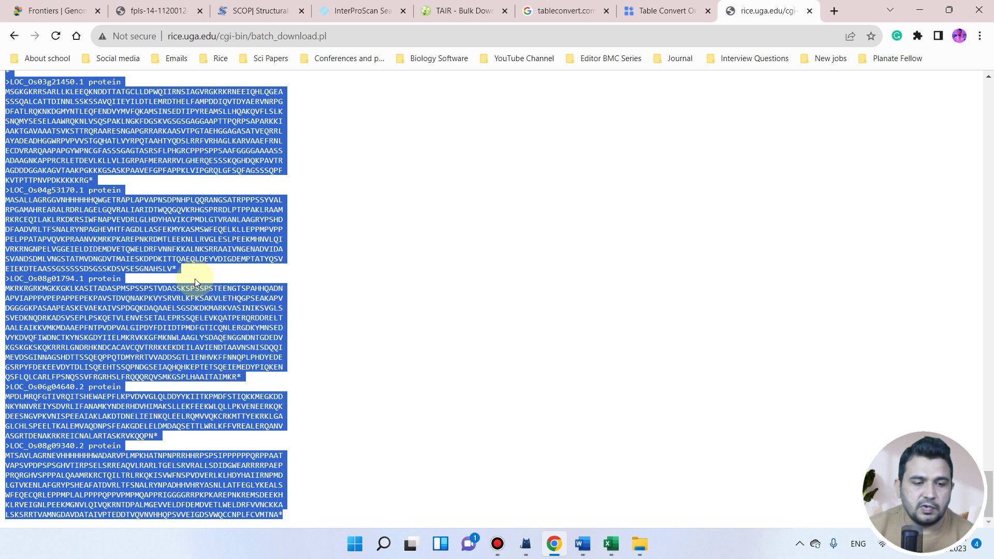
Switch to File Explorer and create a text document named "Bromodomain from OS" in the Bromo domain video folder.
click(640, 544)
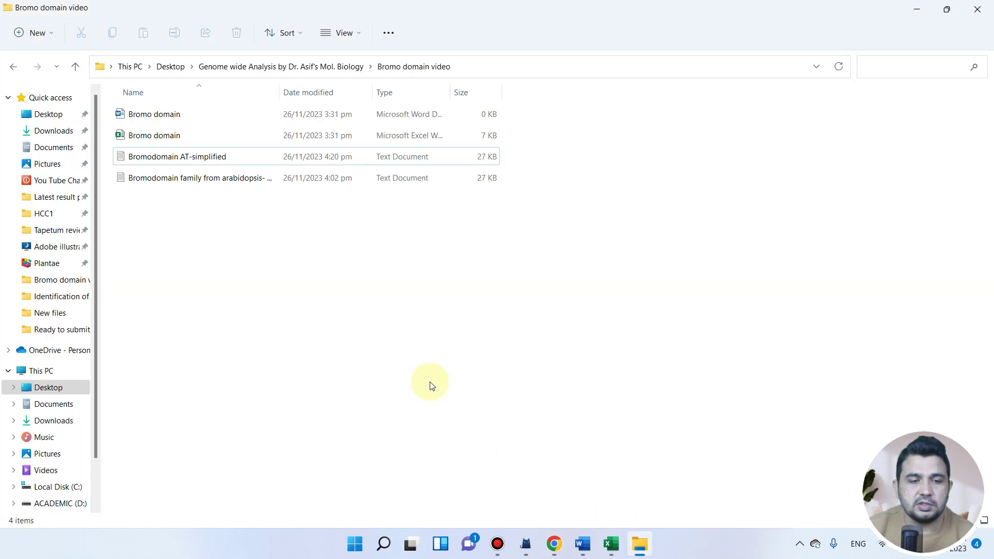
right_click(393, 351)
mouse_move(477, 269)
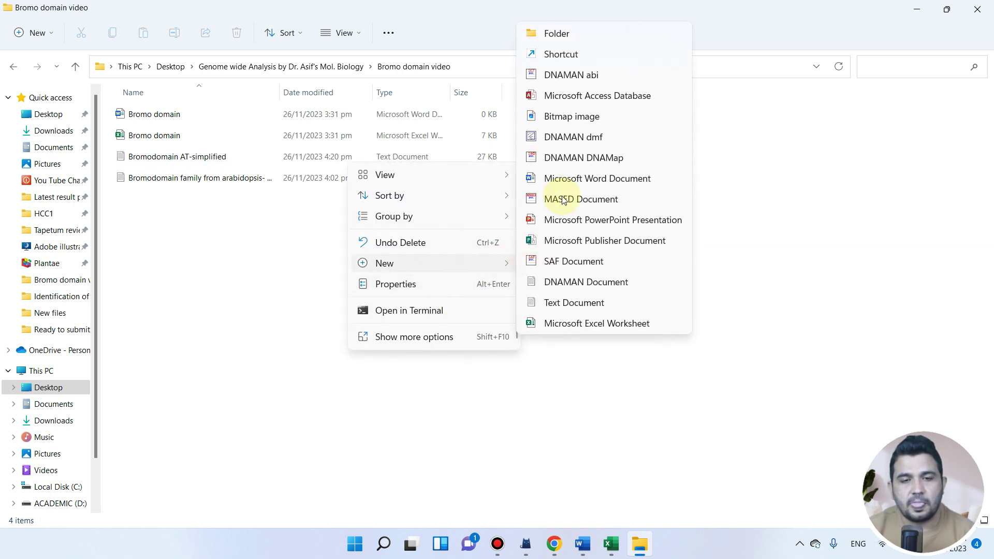
click(567, 303)
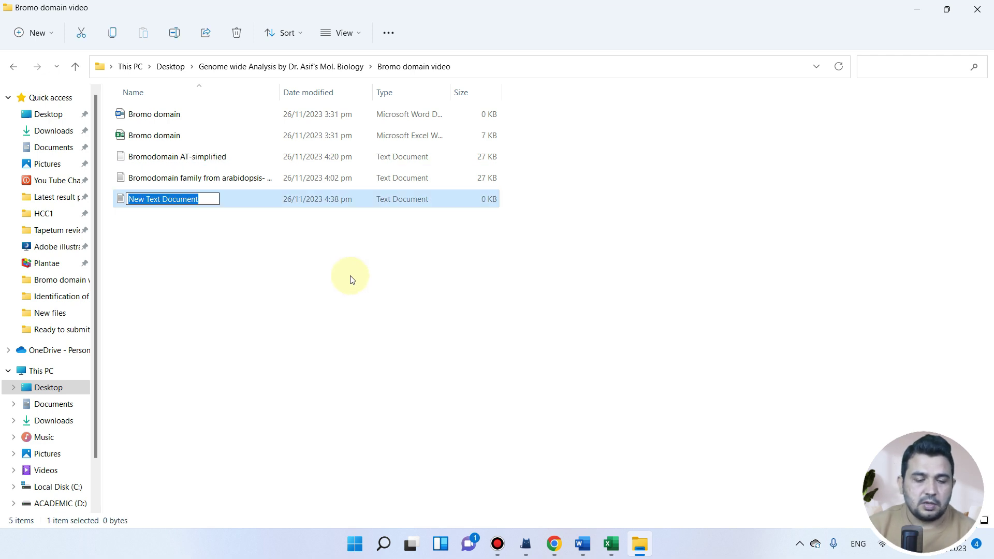
text(Bromodomain from O)
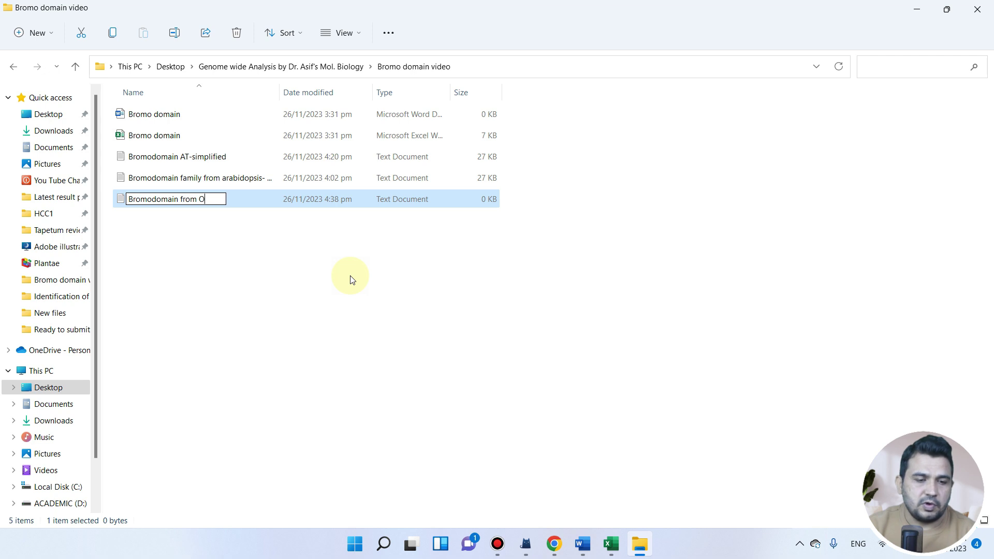
text(S)
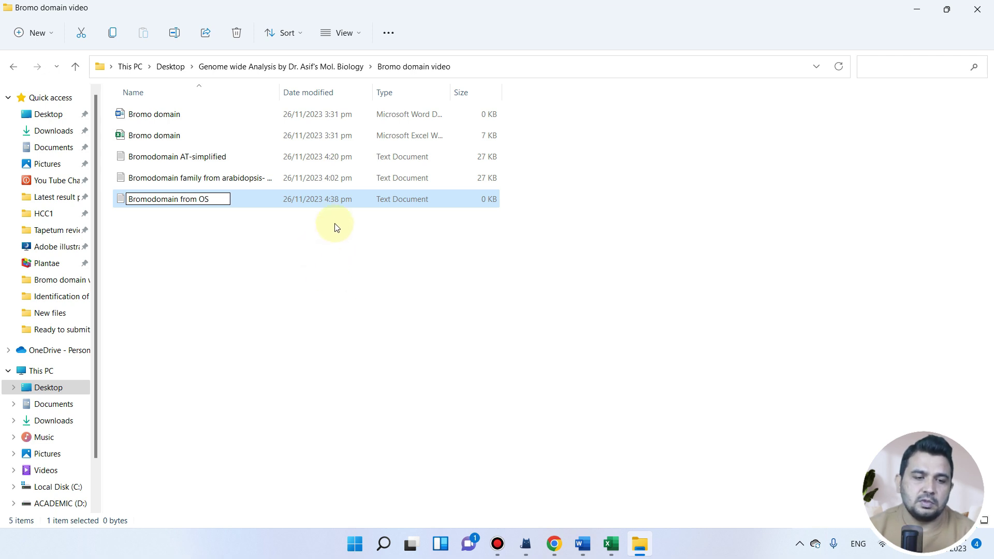
click(346, 202)
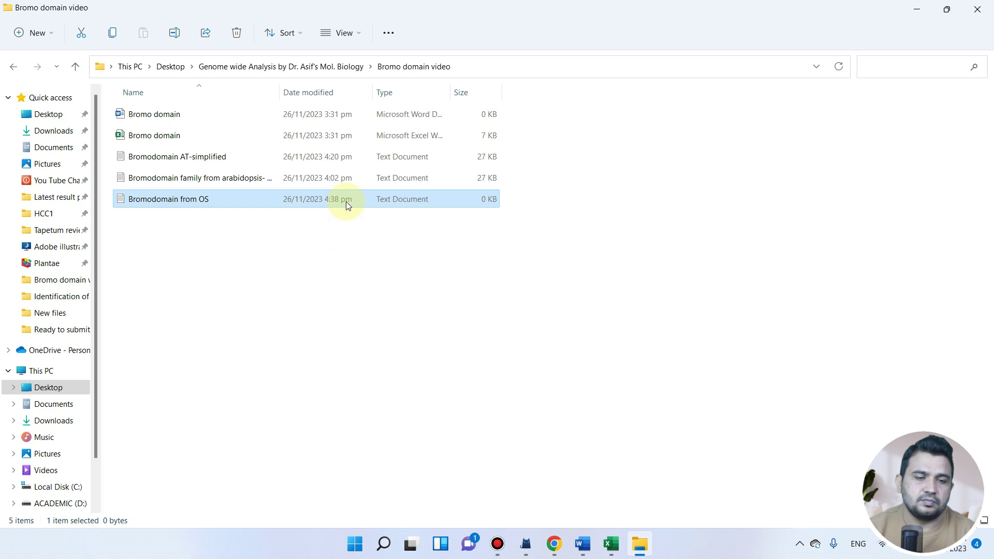
Open Bromodomain from OS, paste and save the copied protein sequences in it, and close the Bromodomain AT-simplified file.
double_click(346, 202)
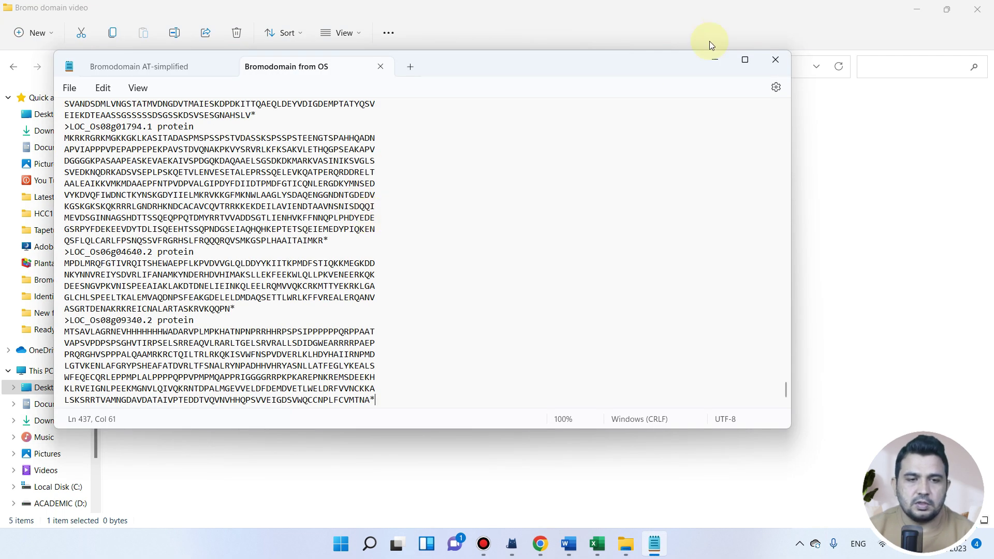
click(195, 71)
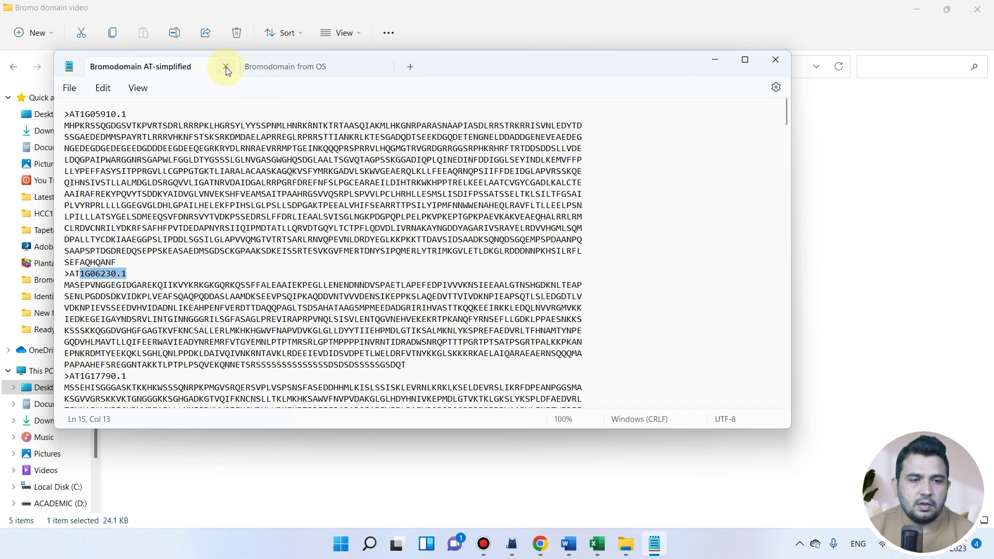
click(226, 67)
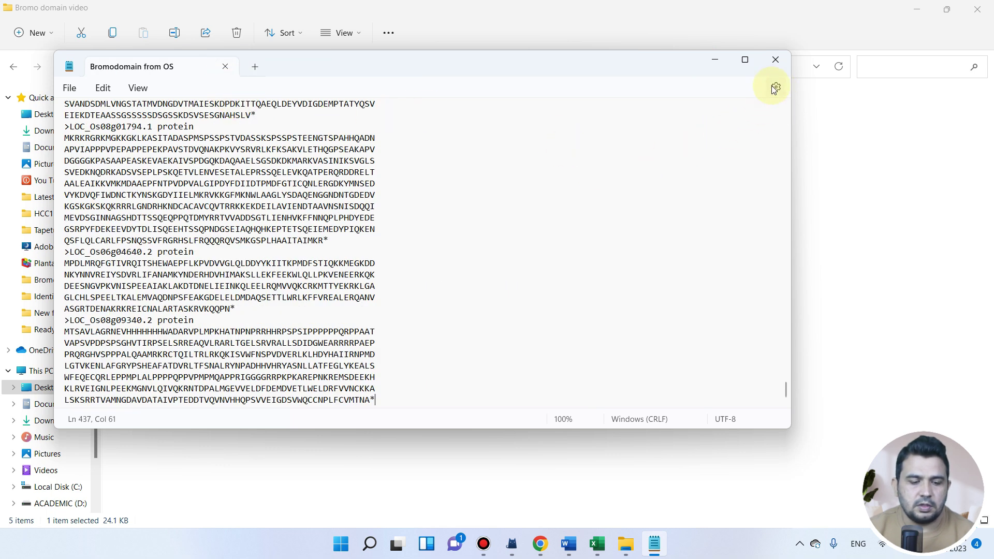
Examine the sequence headers in Bromodomain from OS, highlighting the first one's gene ID, > sign and word "protein", and close the file.
scroll(288, 264, up, 20)
scroll(323, 176, up, 5)
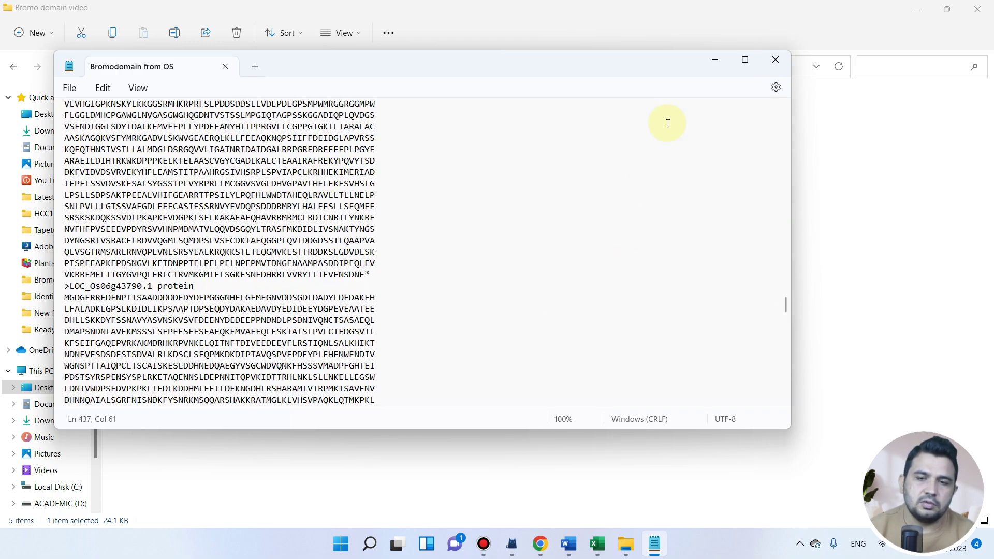
click(745, 60)
scroll(965, 333, up, 7)
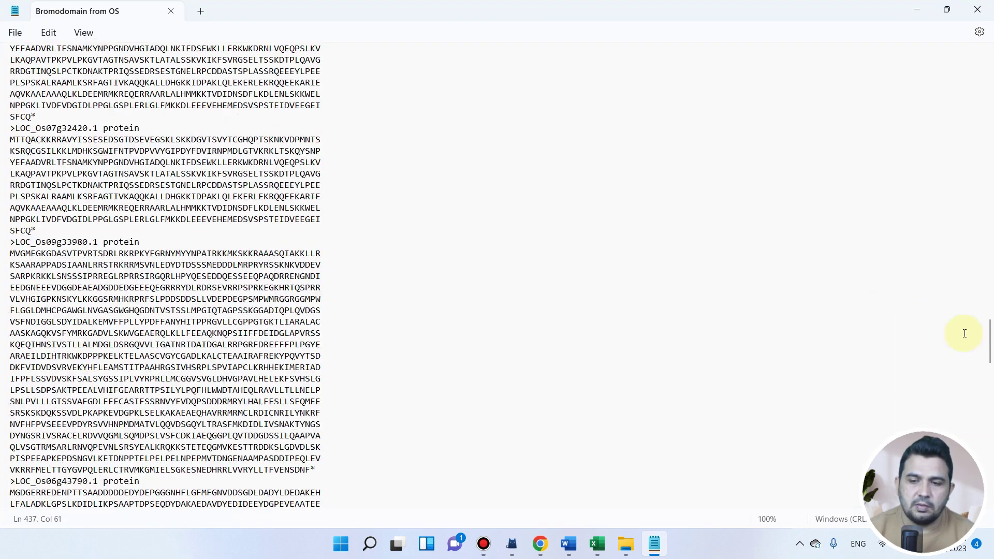
drag(989, 341, 987, 83)
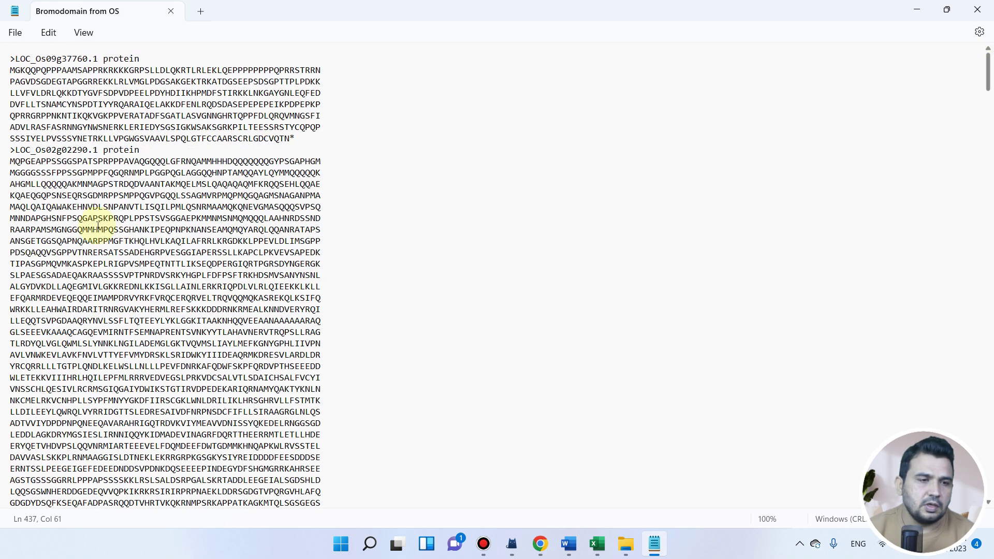
drag(98, 58, 18, 58)
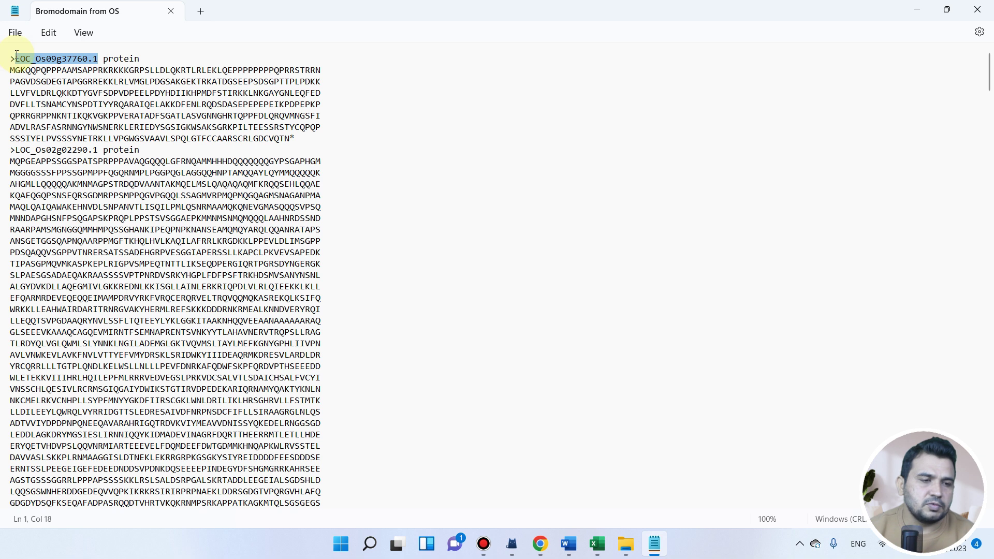
click(13, 57)
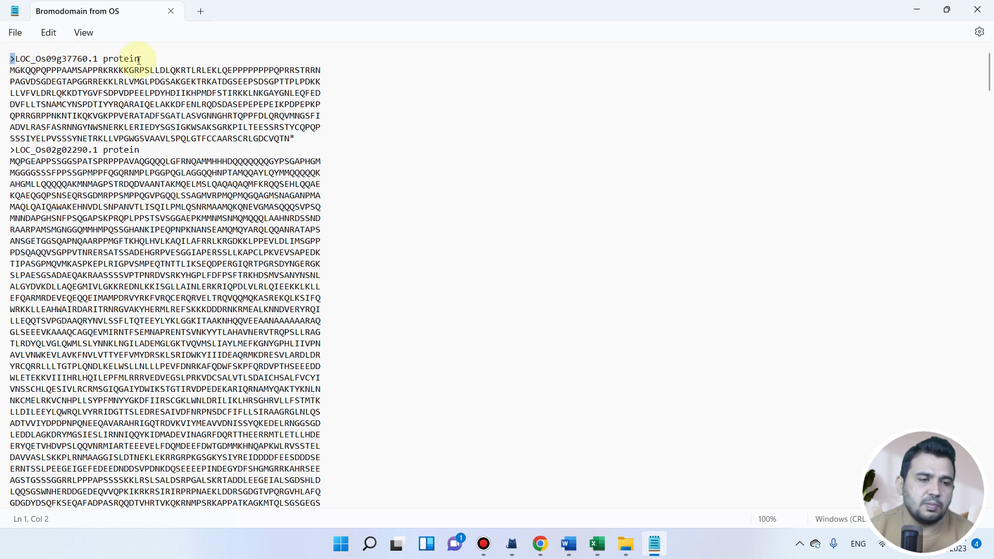
drag(142, 59, 103, 58)
scroll(134, 196, down, 1)
scroll(134, 197, down, 11)
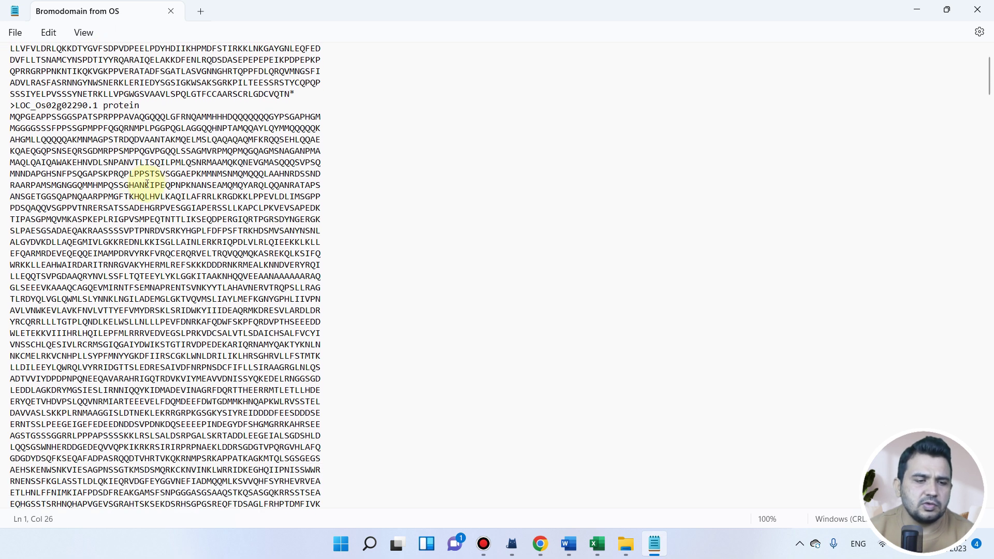
scroll(140, 250, down, 1)
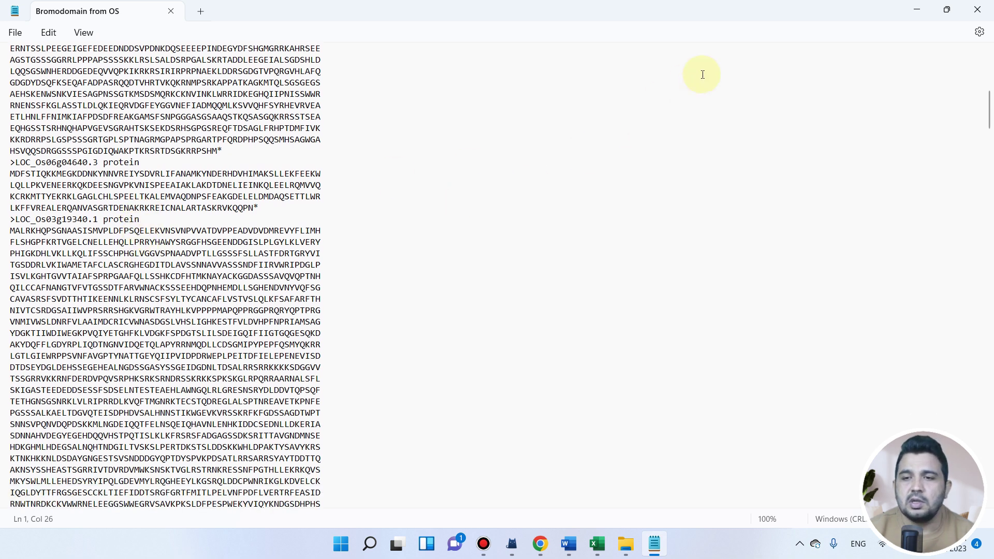
click(989, 7)
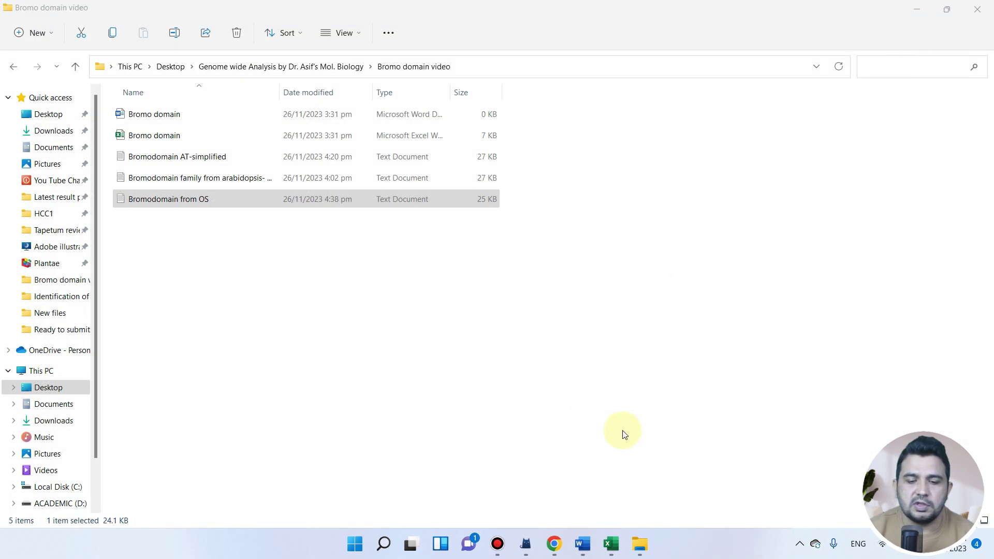
Launch TBtools from the desktop, close the cell.com page it opens in the browser, and maximize the TBtools window.
click(914, 11)
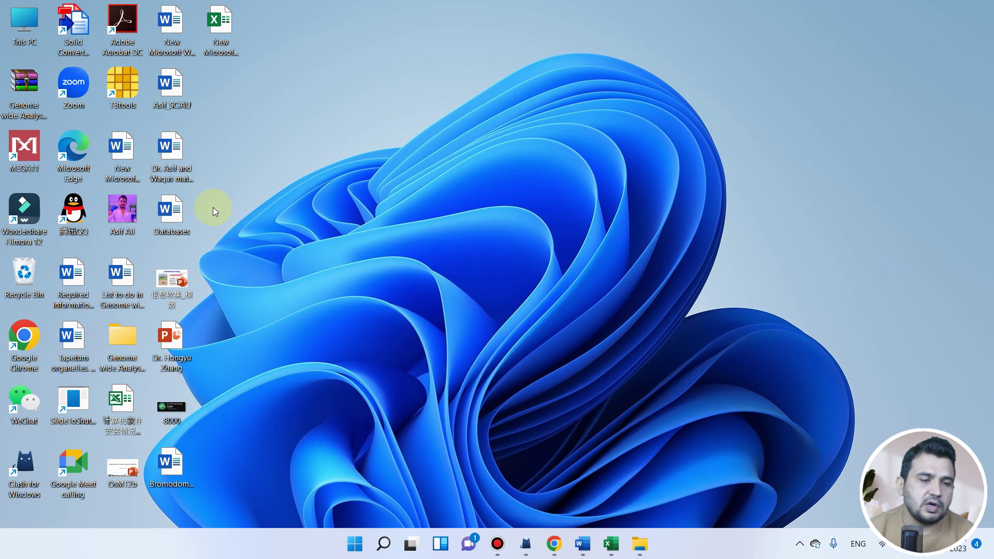
double_click(127, 88)
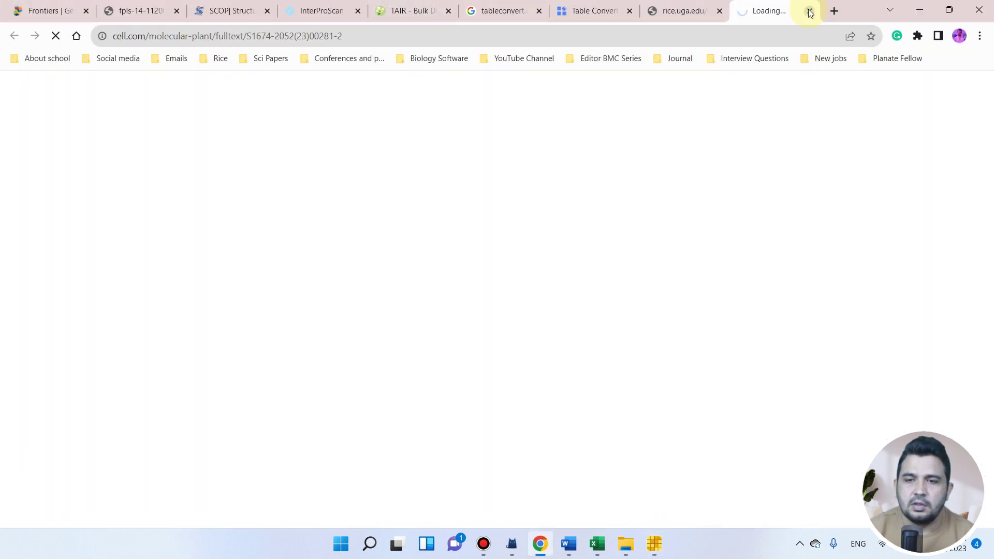
click(810, 11)
click(920, 10)
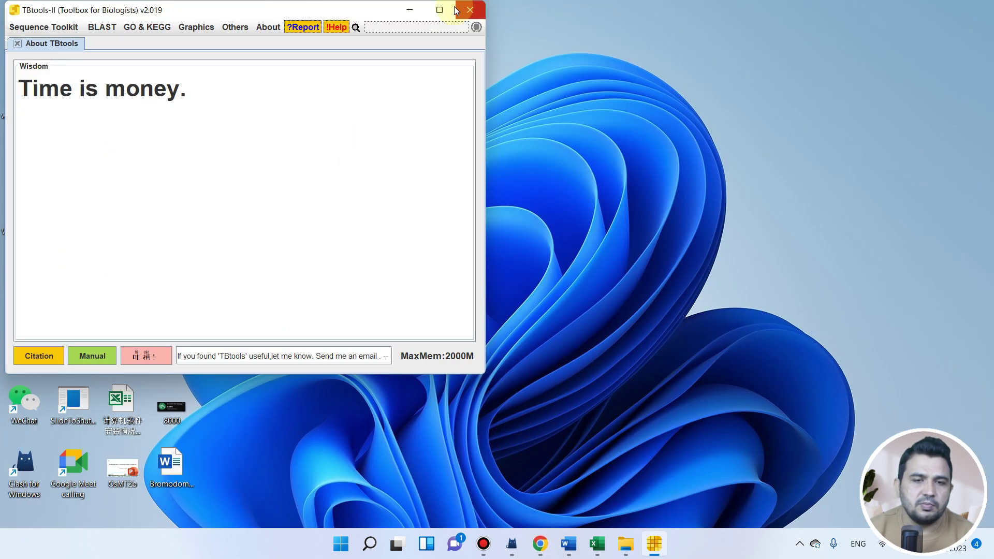
click(439, 10)
Open the Fasta ID Simplify tool and paste the copied rice protein sequences as direct sequence input.
click(32, 23)
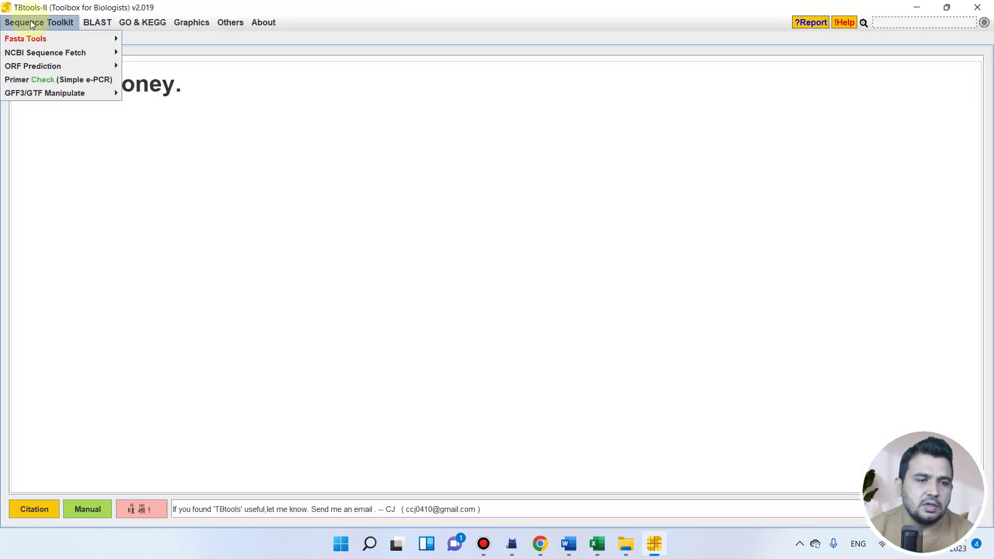
mouse_move(58, 55)
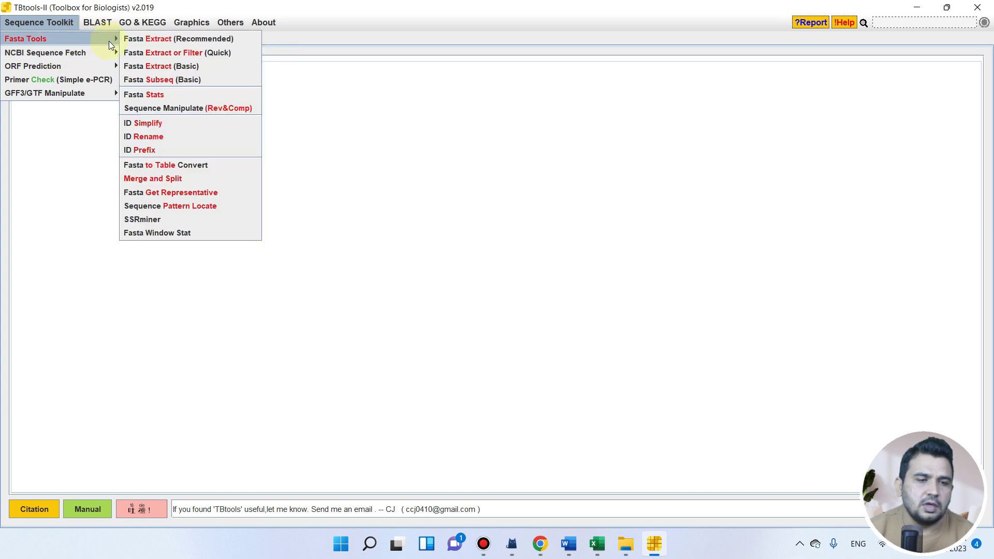
mouse_move(109, 39)
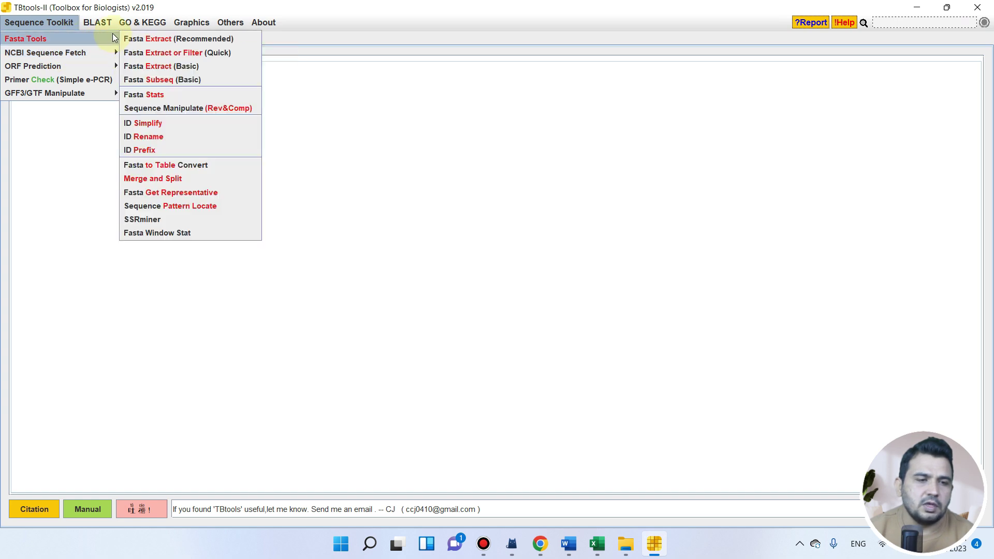
click(176, 126)
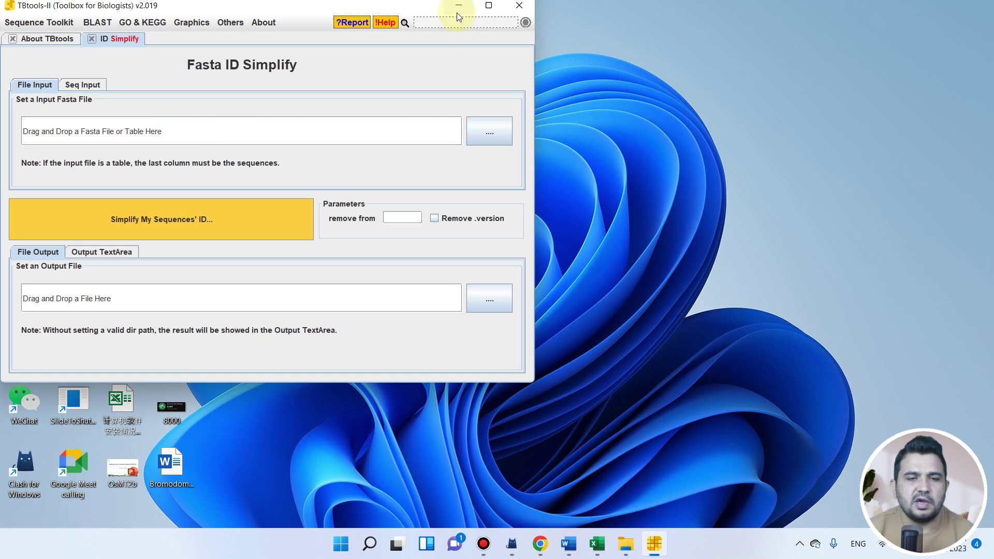
click(488, 6)
click(83, 85)
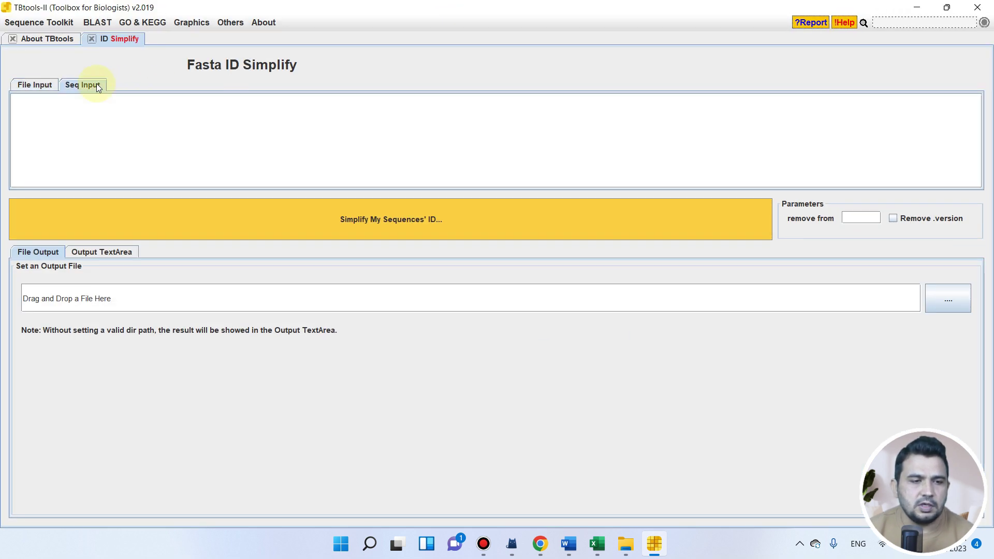
key(ctrl+v)
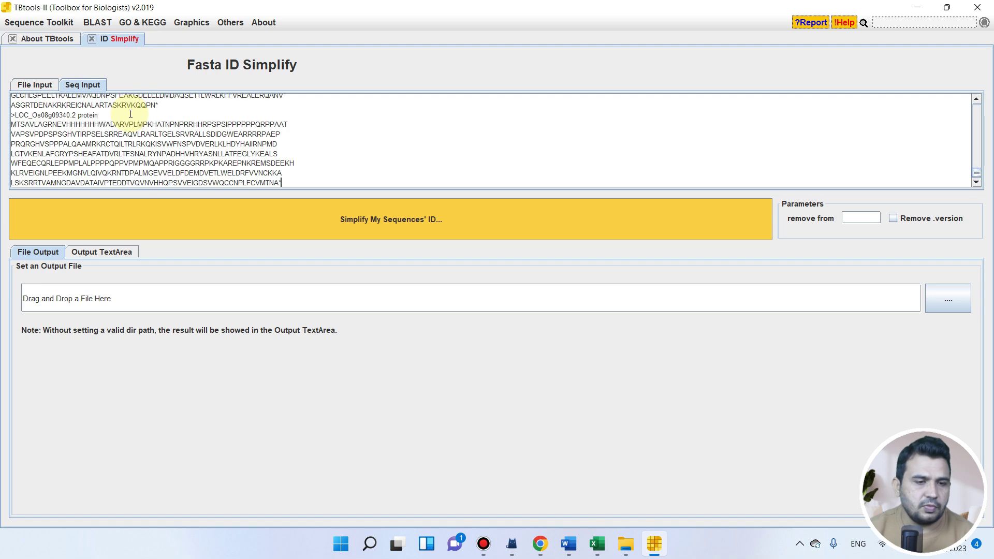
Simplify the sequence IDs with the result in the output text area, and copy all the simplified sequences.
click(96, 254)
click(506, 226)
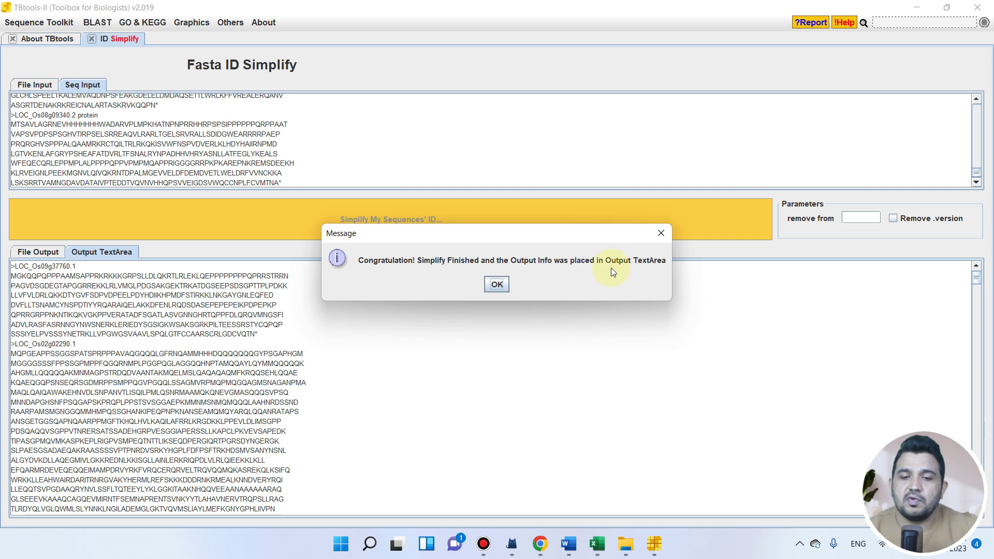
click(497, 285)
scroll(261, 393, down, 10)
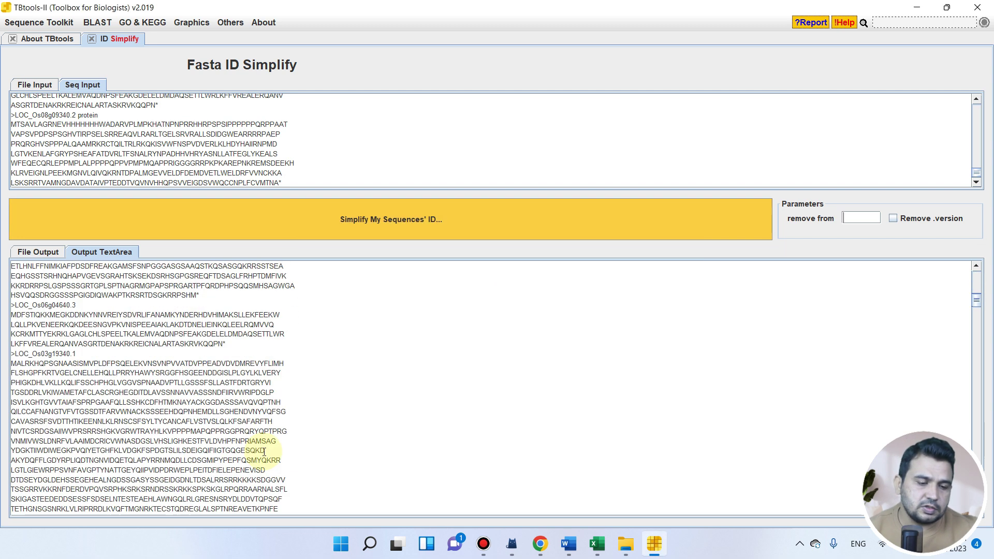
key(ctrl+a)
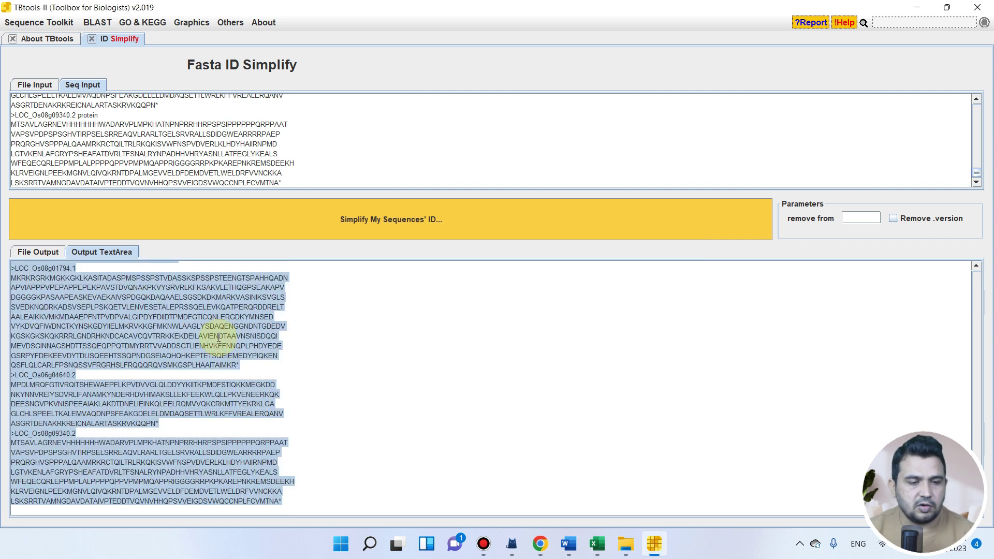
right_click(218, 340)
click(246, 360)
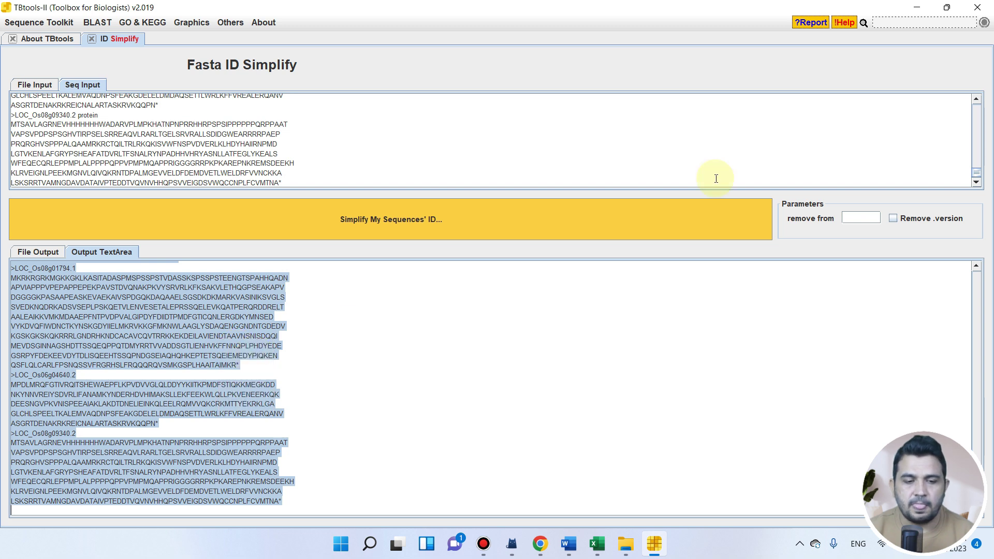
Switch to File Explorer and create a text document named "Bromodomain from Os-simplified" in the Bromo domain video folder.
click(917, 7)
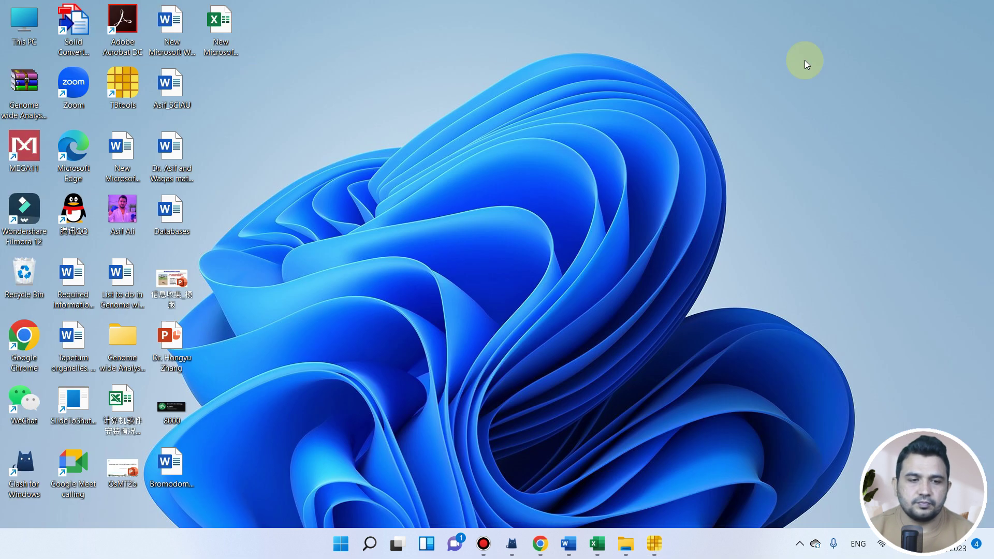
click(626, 543)
right_click(384, 286)
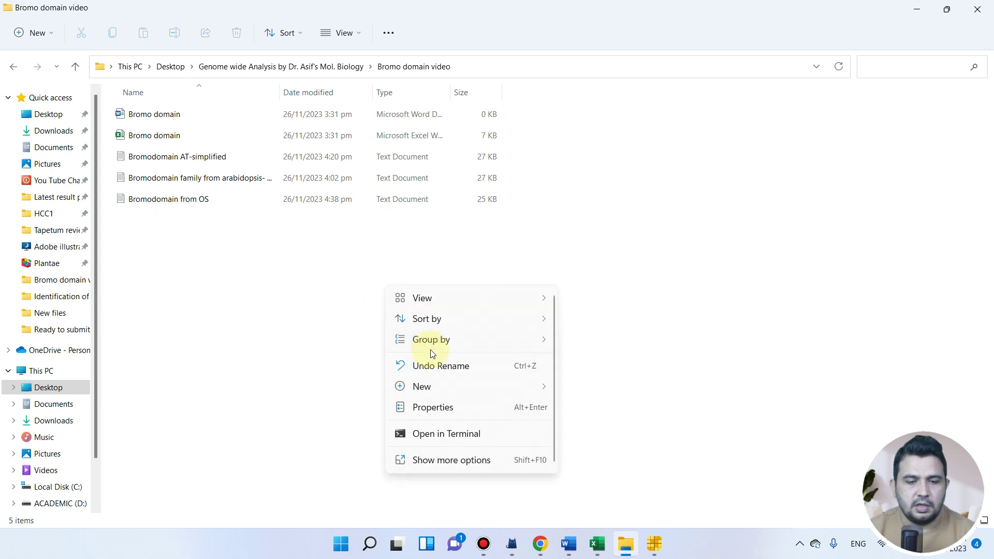
mouse_move(534, 388)
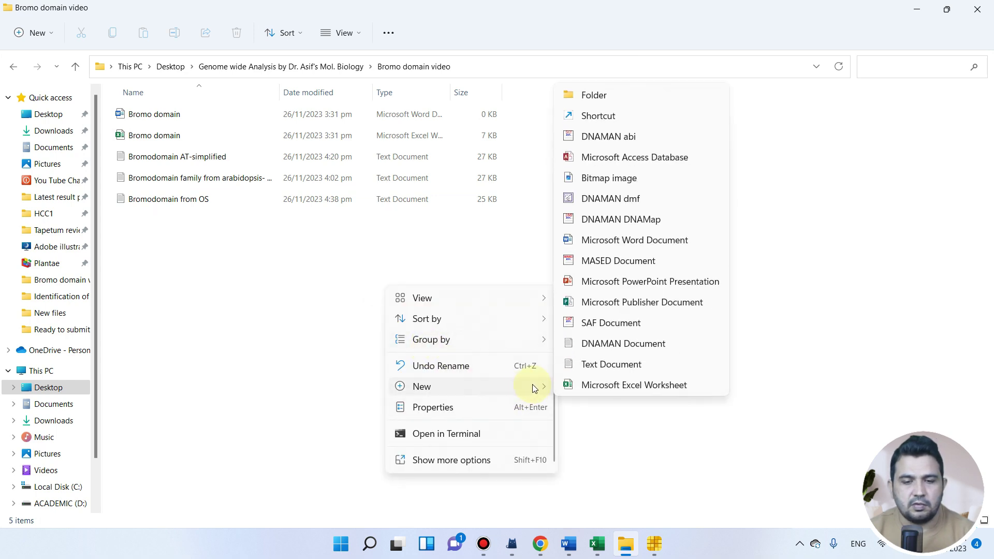
click(610, 365)
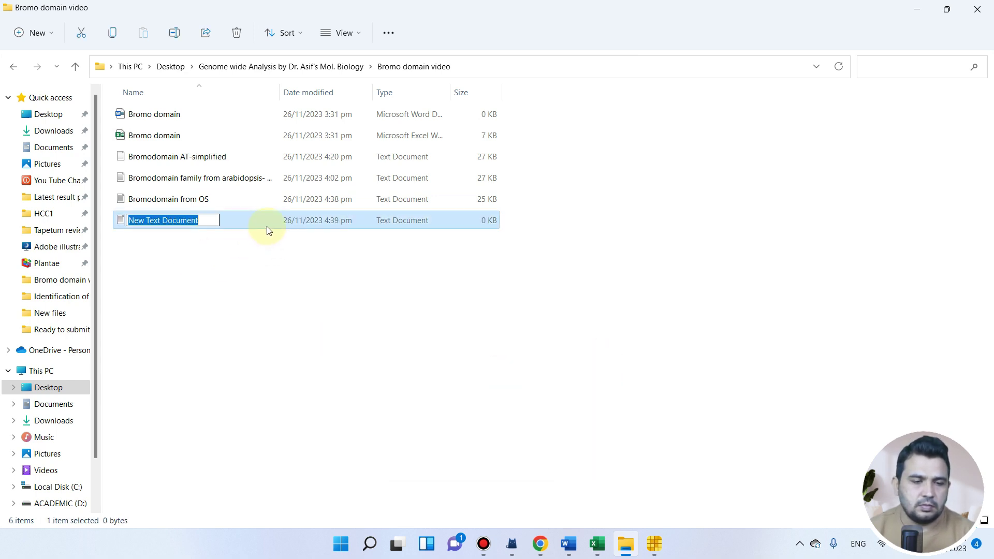
text(Brom)
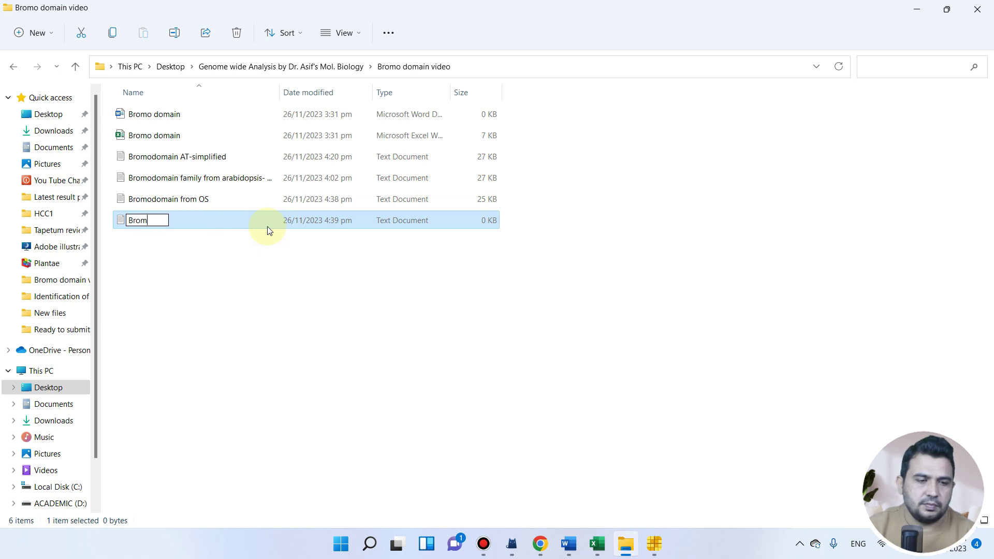
text(odo)
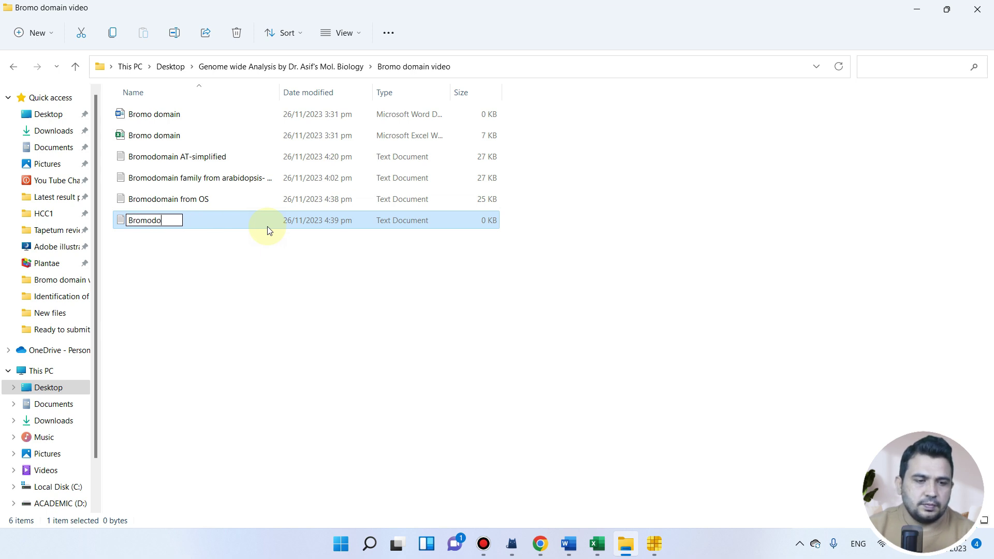
text(main from O)
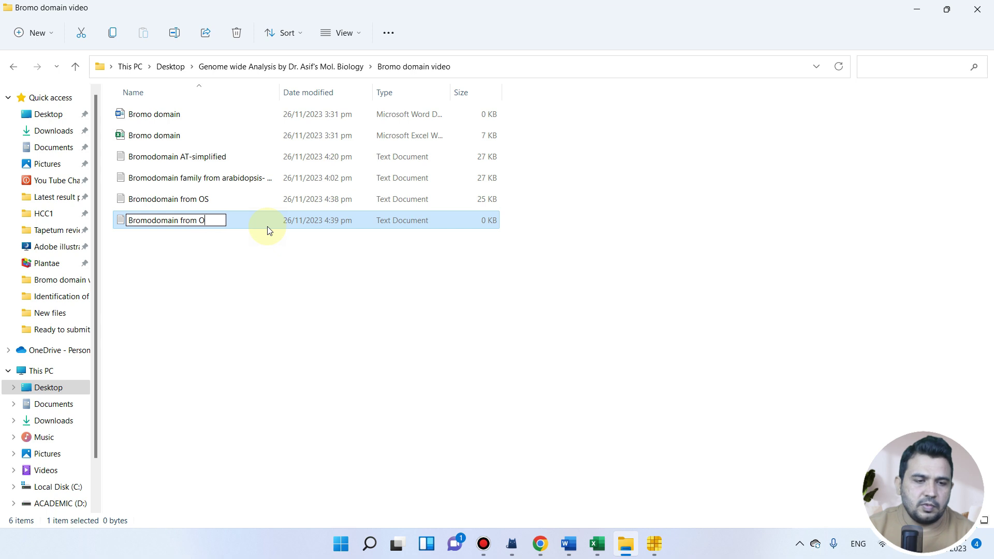
text(s-)
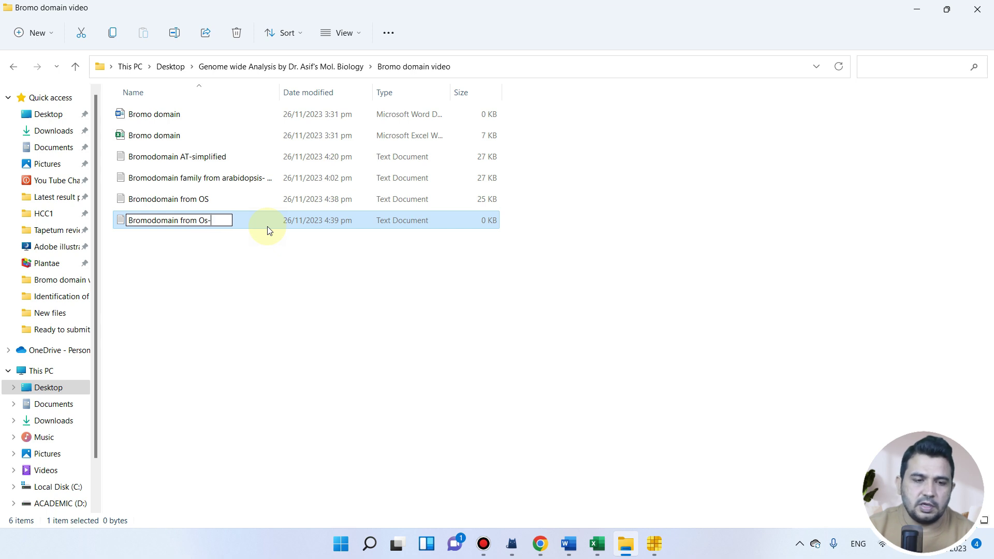
text(simpli)
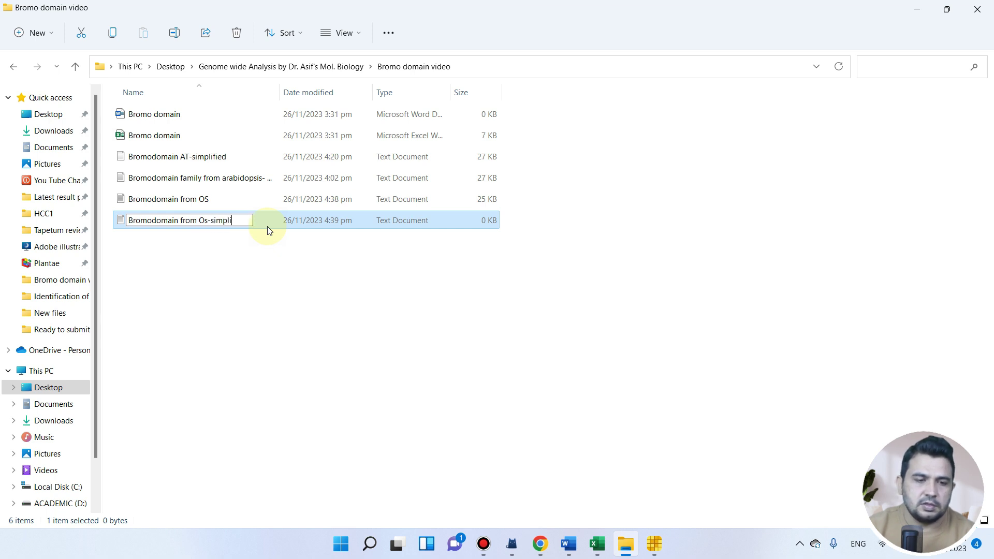
text(fied)
key(Return)
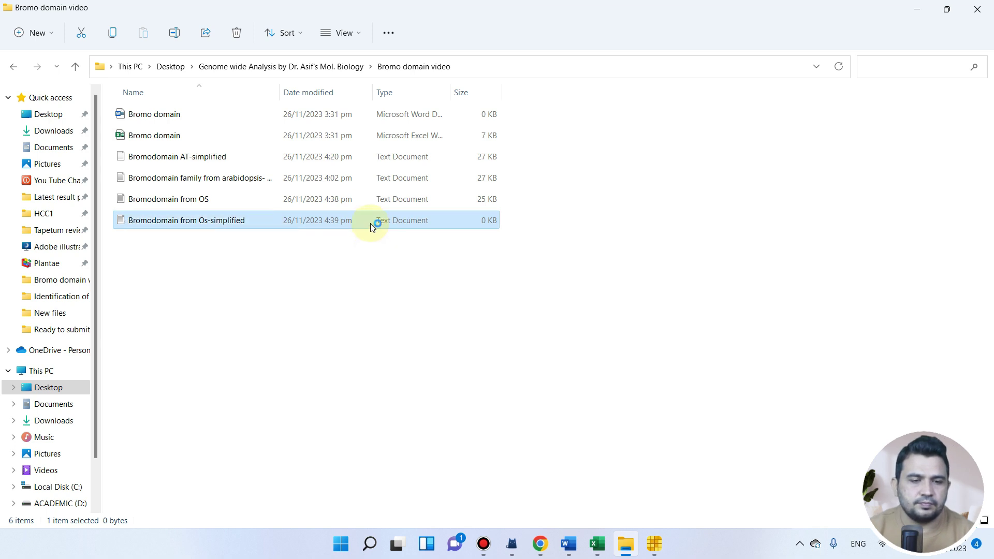
Open Bromodomain from Os-simplified, paste the simplified protein sequences into it, and maximize the window.
double_click(371, 226)
key(ctrl+v)
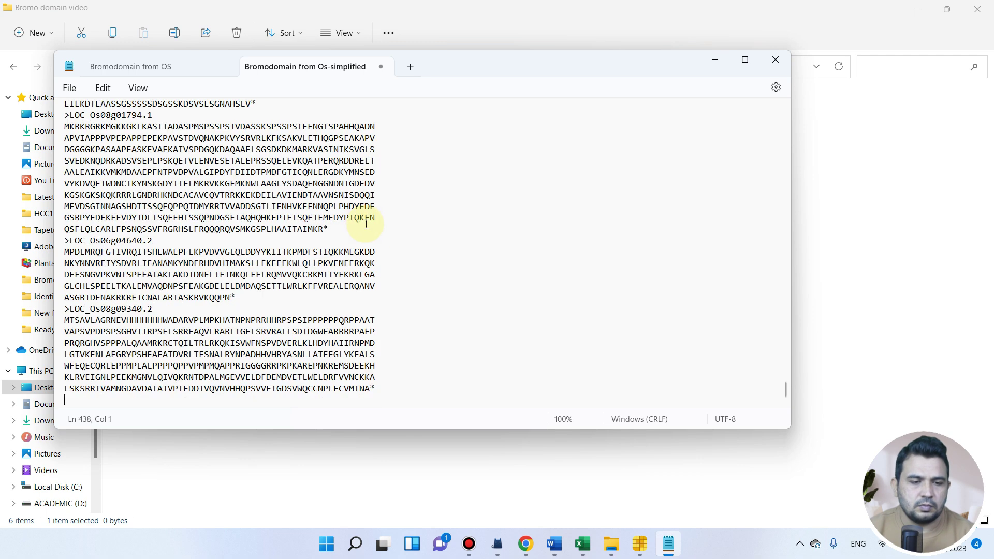
click(745, 60)
Remove every asterisk ending the sequences in Bromodomain from Os-simplified by replacing all * with nothing.
scroll(216, 239, up, 6)
scroll(217, 239, up, 15)
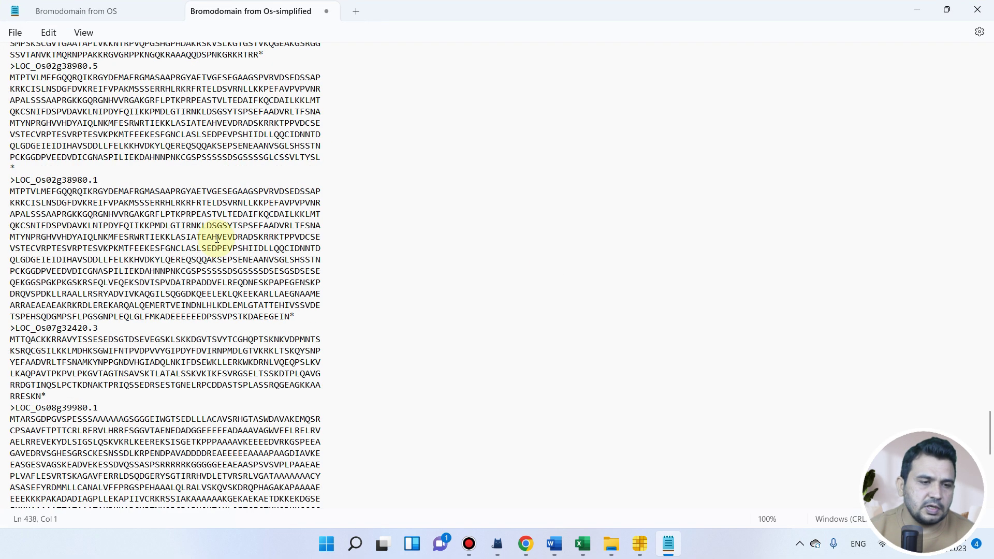
drag(139, 247, 135, 247)
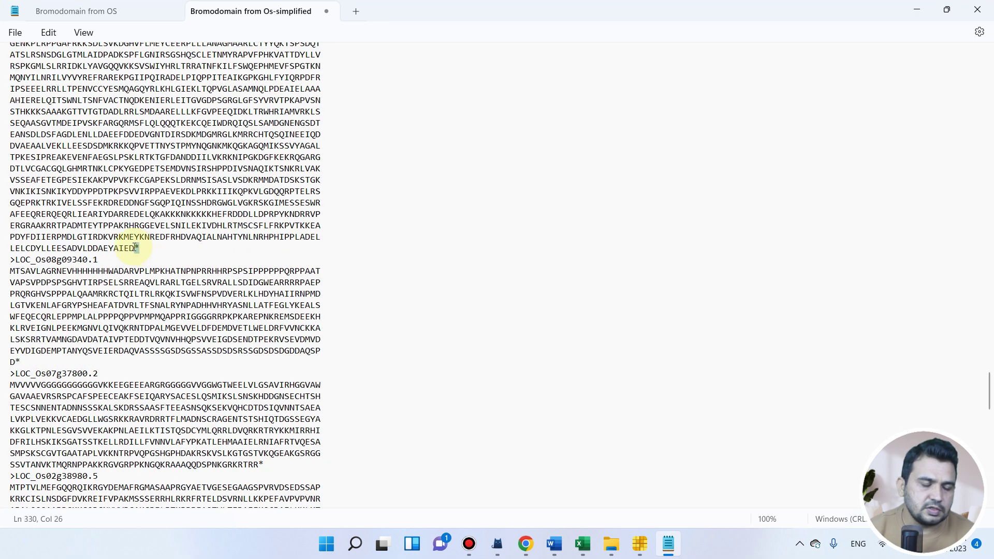
scroll(156, 258, up, 15)
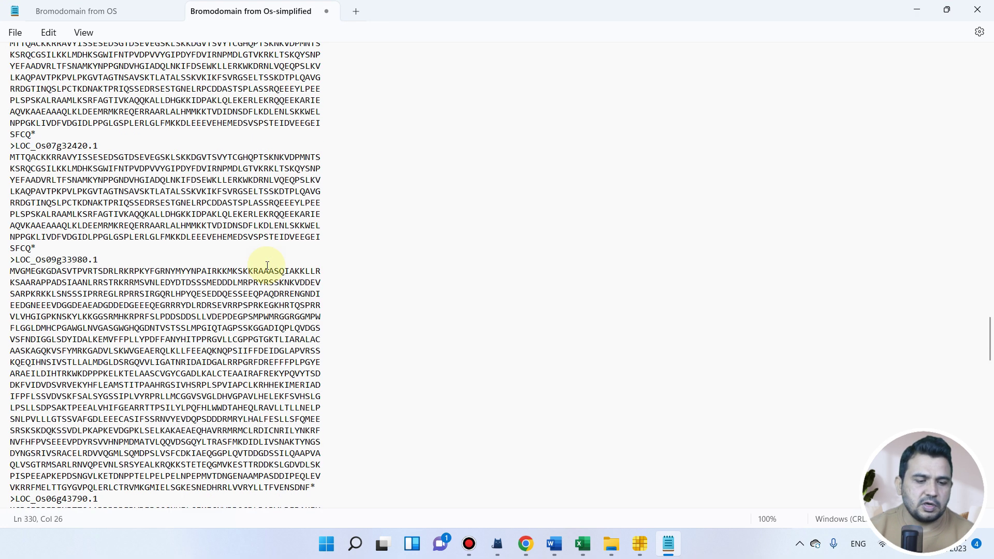
key(ctrl+h)
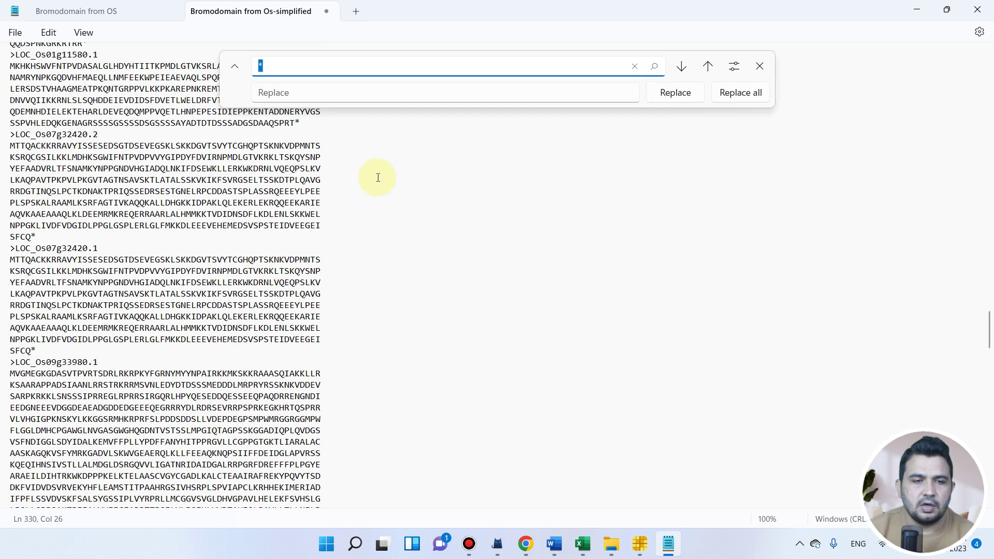
click(297, 70)
key(BackSpace)
text(*)
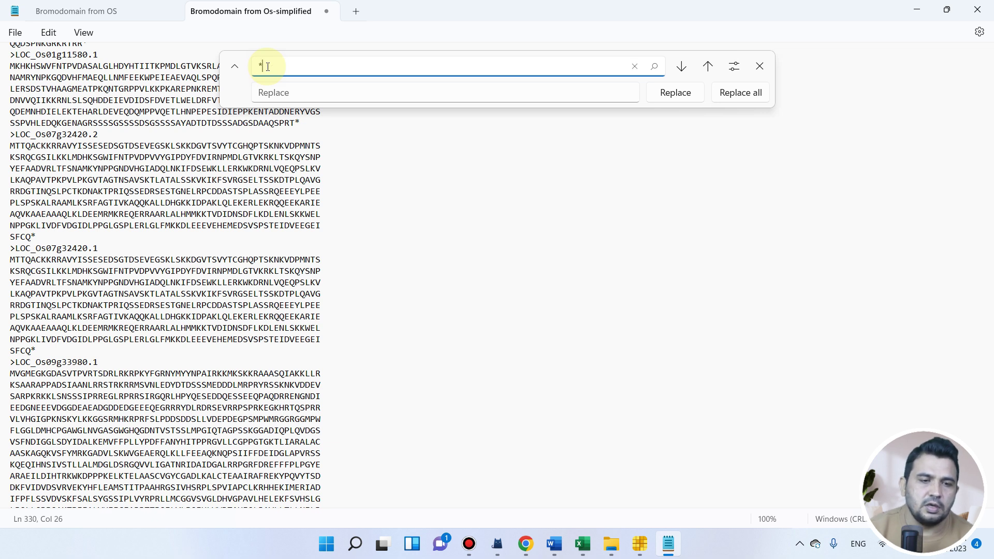
click(738, 92)
click(296, 210)
scroll(305, 217, down, 20)
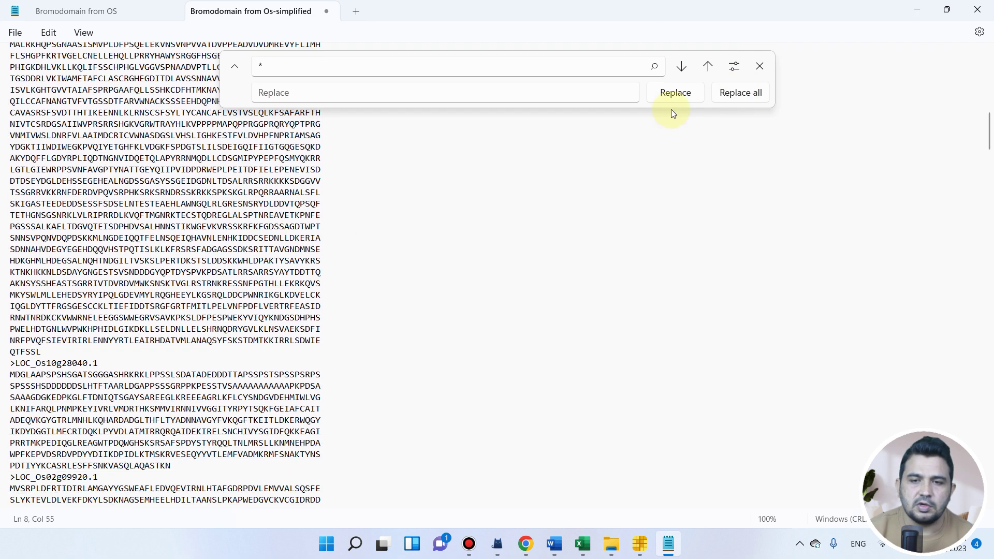
click(759, 65)
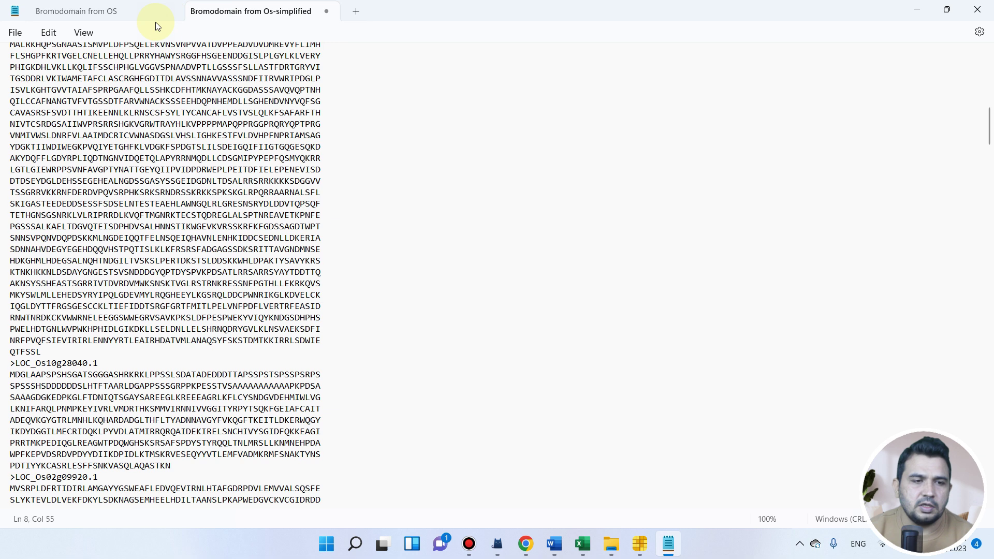
Save Bromodomain from Os-simplified and close the text editor.
click(143, 8)
click(171, 11)
key(ctrl+s)
click(976, 10)
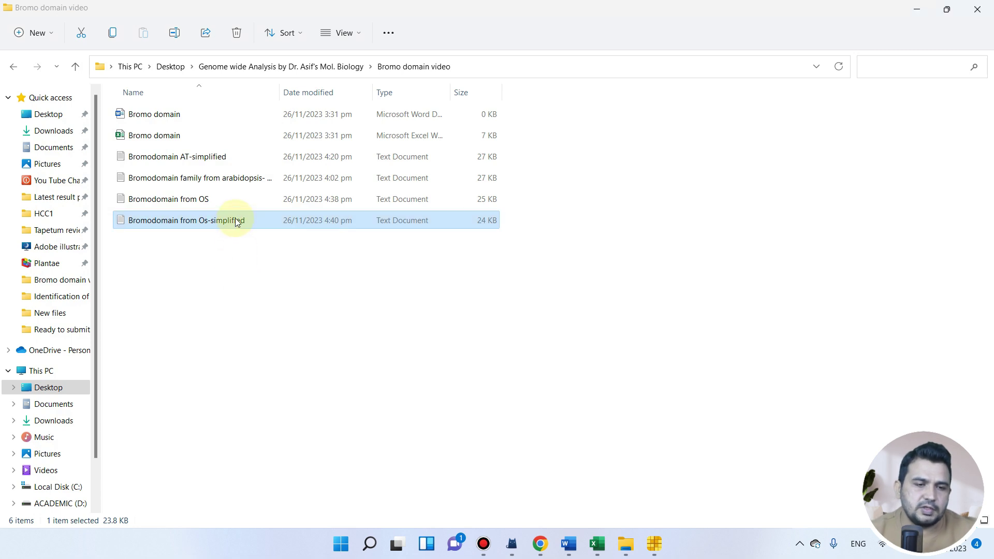
Reopen Bromodomain from Os-simplified and highlight the gene ID in the first sequence header to examine its simplified form.
click(211, 164)
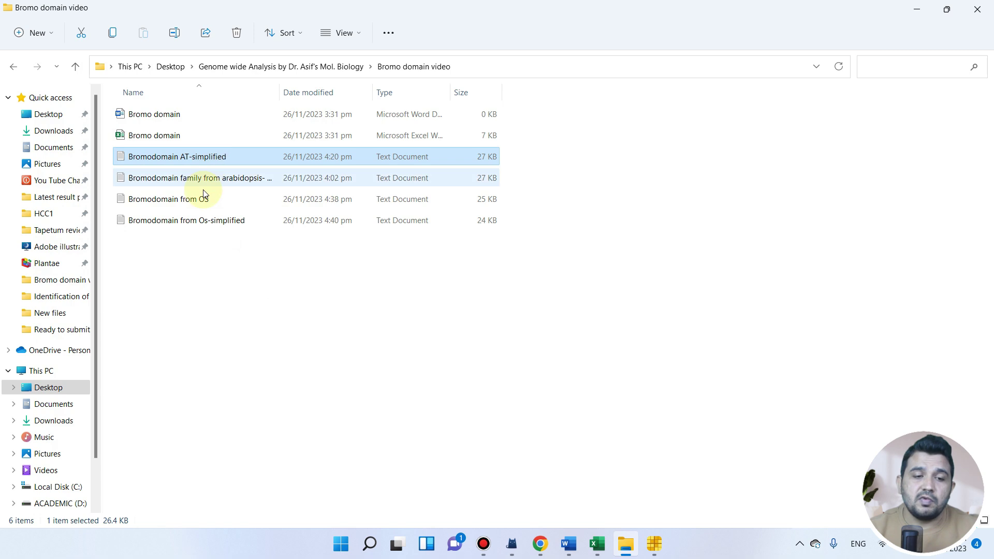
double_click(198, 226)
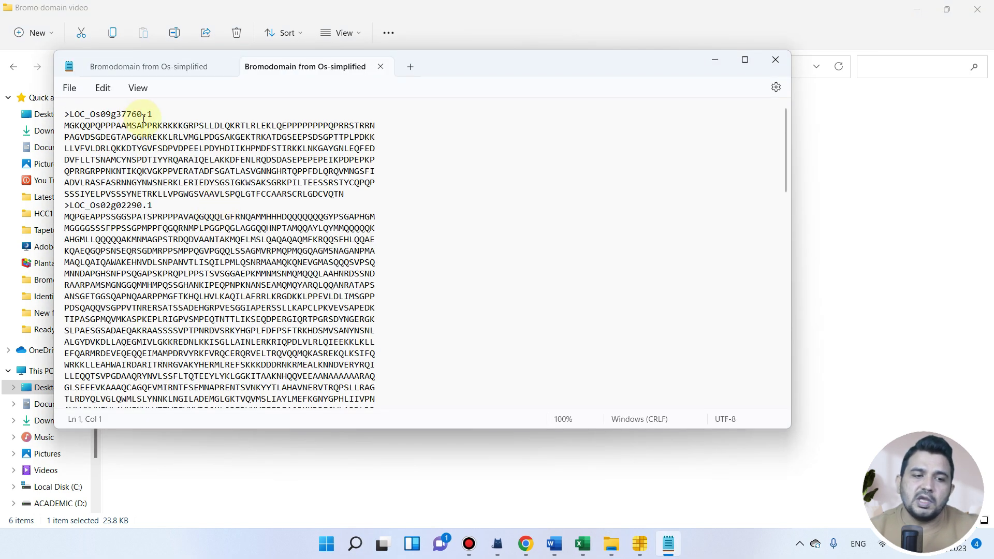
drag(156, 114, 78, 113)
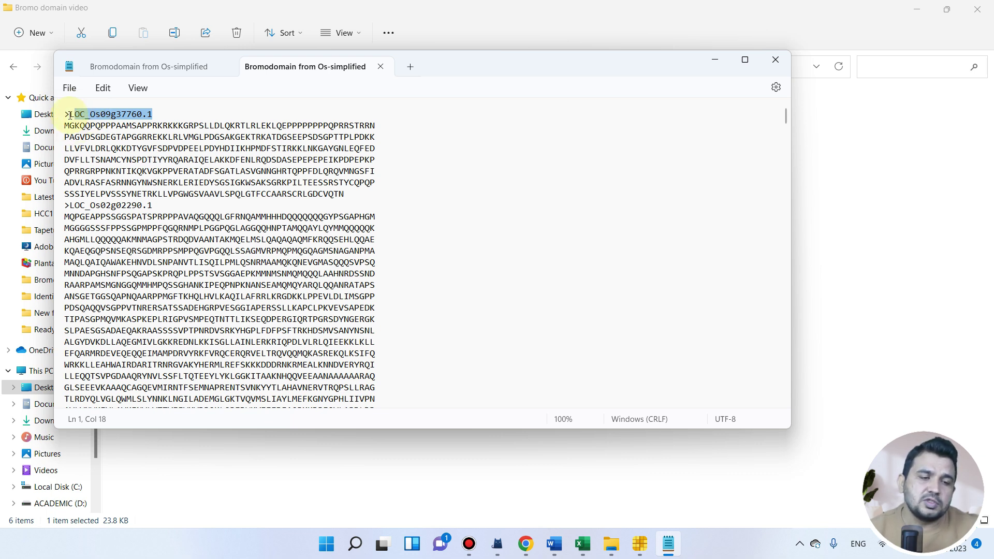
Look through the simplified protein sequences in Bromodomain from Os-simplified, and minimize the text editor and the file window.
scroll(98, 207, down, 4)
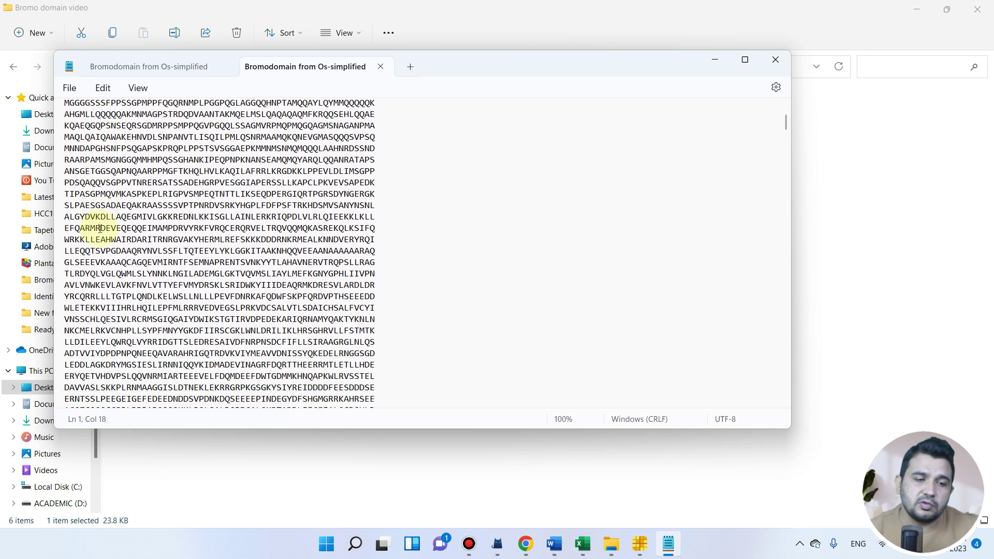
scroll(100, 228, down, 3)
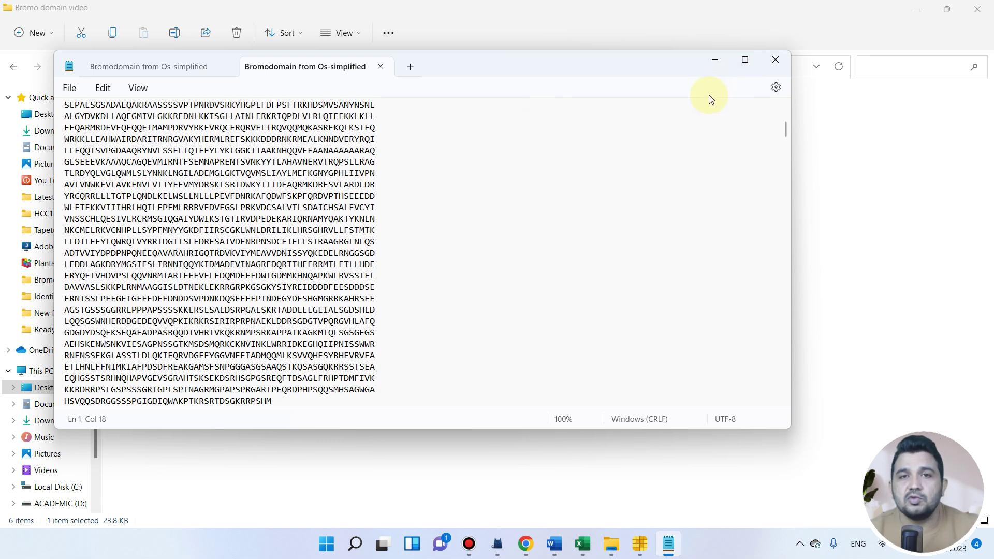
click(715, 60)
click(916, 9)
Switch to Chrome, return to the Frontiers bromodomain article and open its first table image, listing the Arabidopsis genes.
click(520, 540)
click(54, 10)
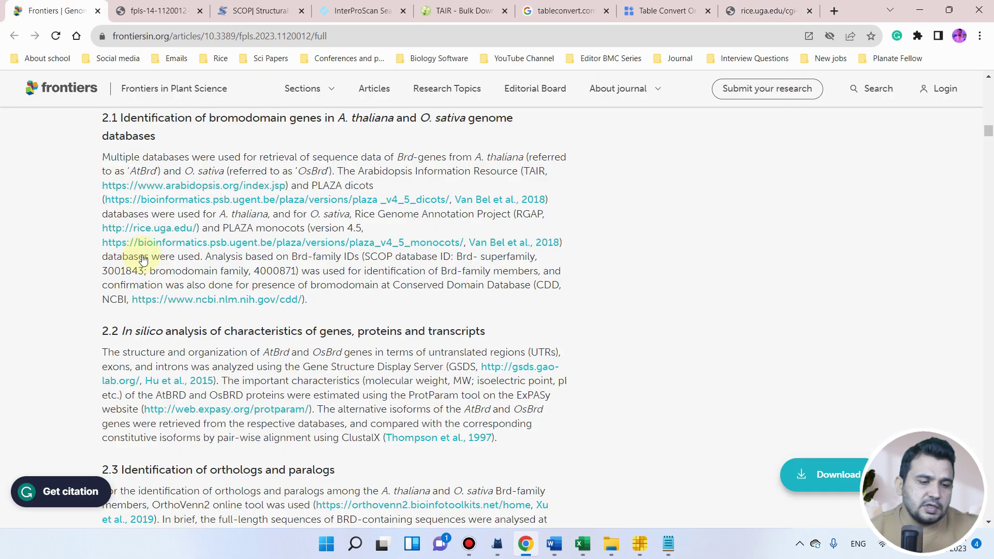
scroll(143, 260, down, 20)
scroll(279, 316, down, 10)
scroll(264, 282, up, 1)
click(245, 273)
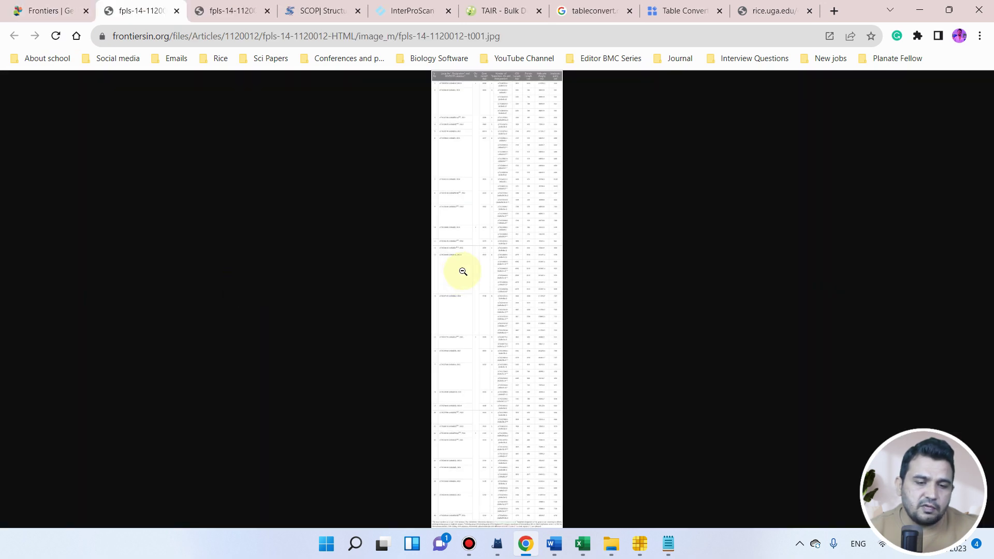
Enlarge the Arabidopsis gene table and examine its locus numbers, transcript IDs and protein properties down to the last row.
click(463, 271)
scroll(262, 279, up, 20)
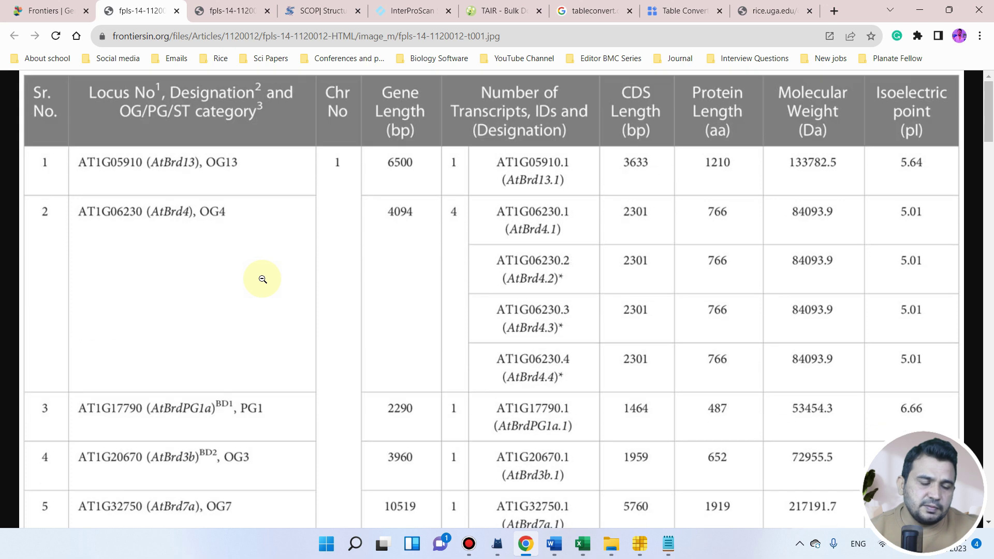
scroll(145, 233, down, 13)
scroll(171, 324, down, 20)
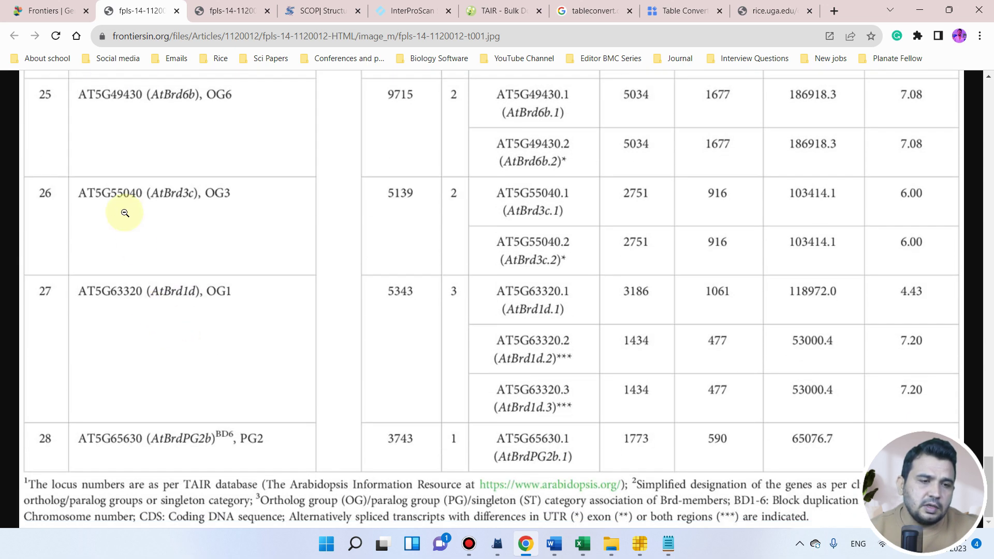
Close the Arabidopsis table image, open the article's rice gene table (t002) and enlarge it.
click(176, 10)
scroll(203, 257, down, 5)
click(206, 271)
click(404, 260)
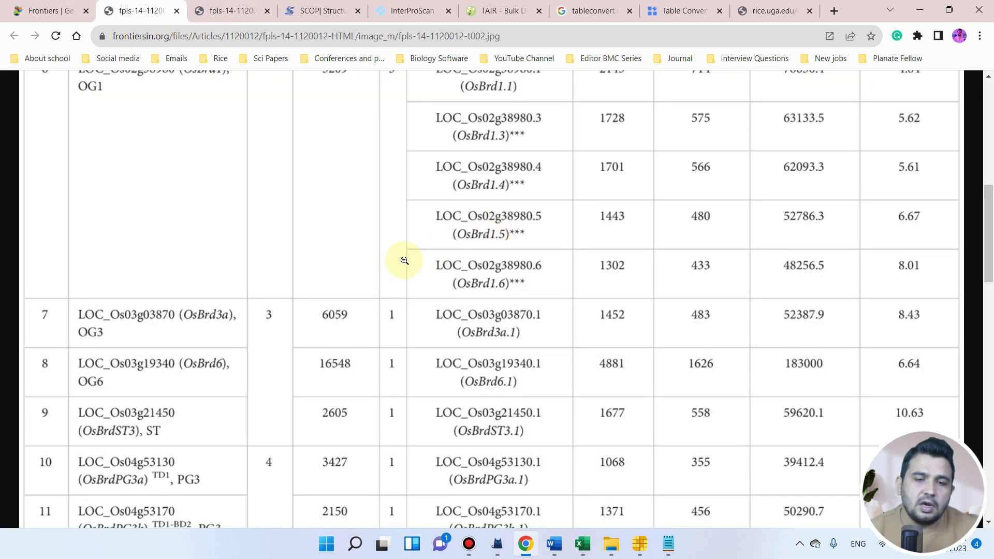
Examine the rice table's LOC_Os locus numbers, transcript IDs, CDS and protein lengths, and return to its first rows.
scroll(139, 322, up, 6)
scroll(141, 320, up, 3)
scroll(141, 320, down, 20)
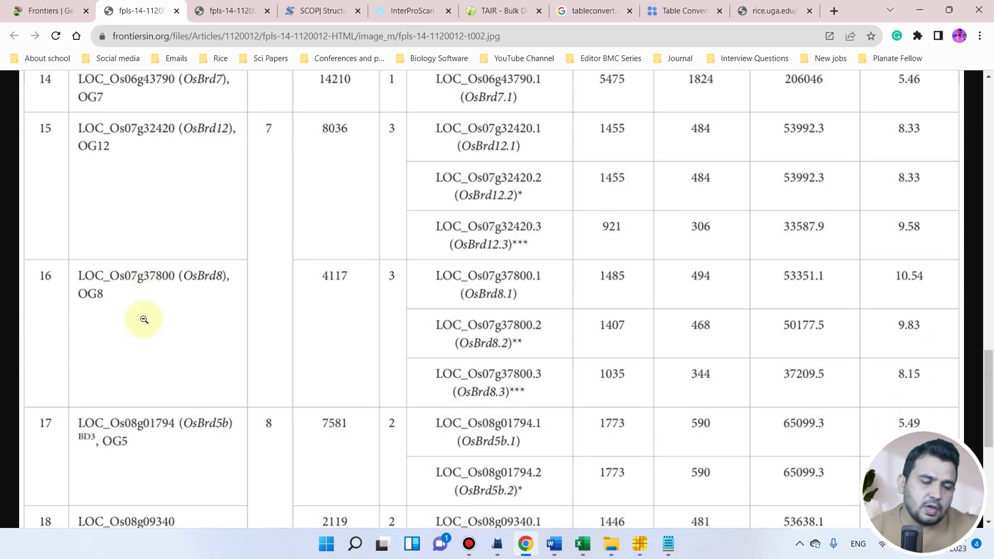
scroll(141, 321, down, 5)
scroll(228, 329, up, 8)
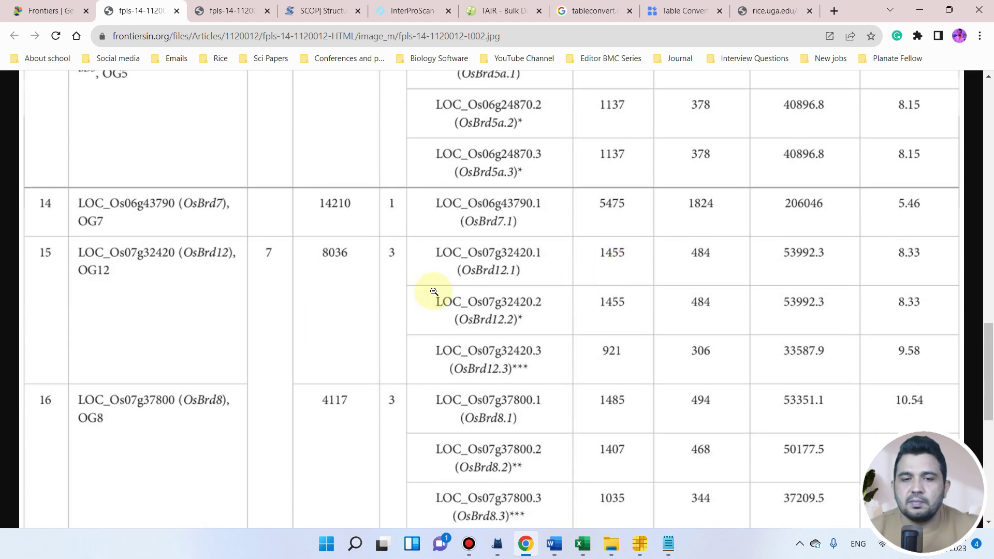
scroll(434, 292, up, 7)
drag(990, 273, 963, 63)
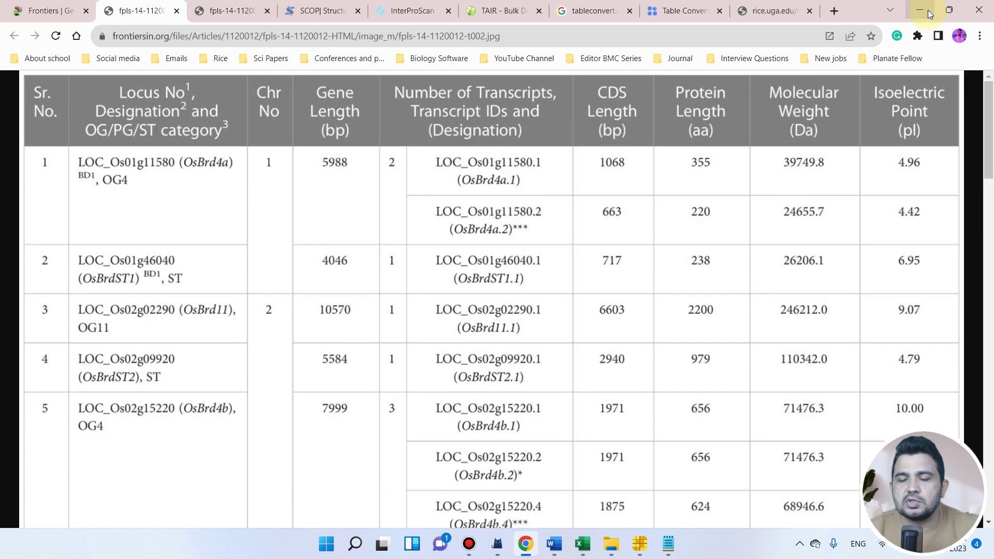